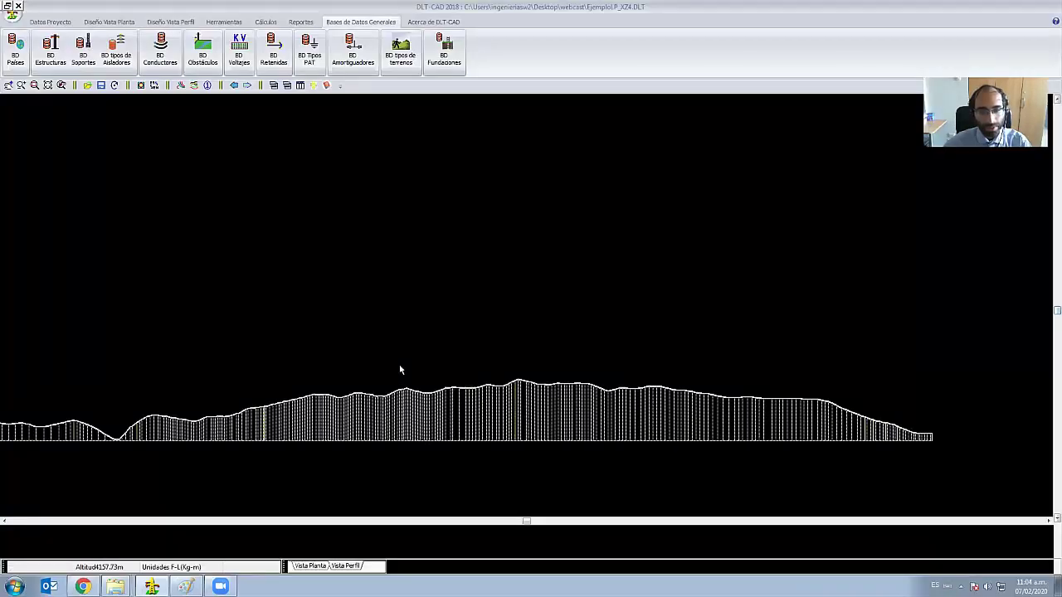
- Pan the terrain profile and open the Configuracion DGE configuration file chooser
mouse_move(398, 369)
middle_down()
mouse_move(501, 324)
mouse_move(503, 339)
mouse_move(445, 306)
mouse_move(453, 312)
middle_up()
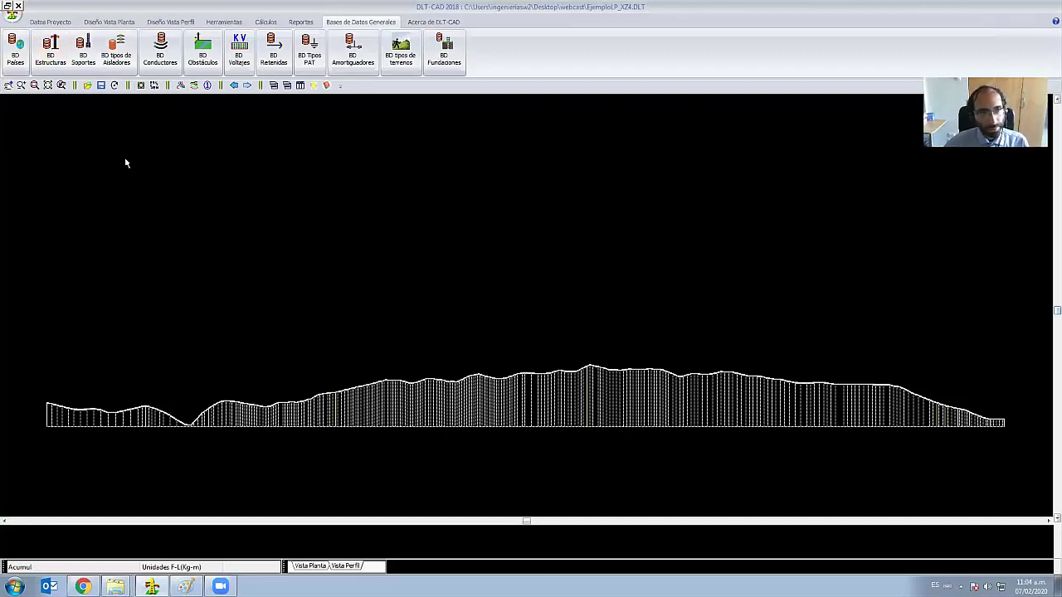
click(50, 22)
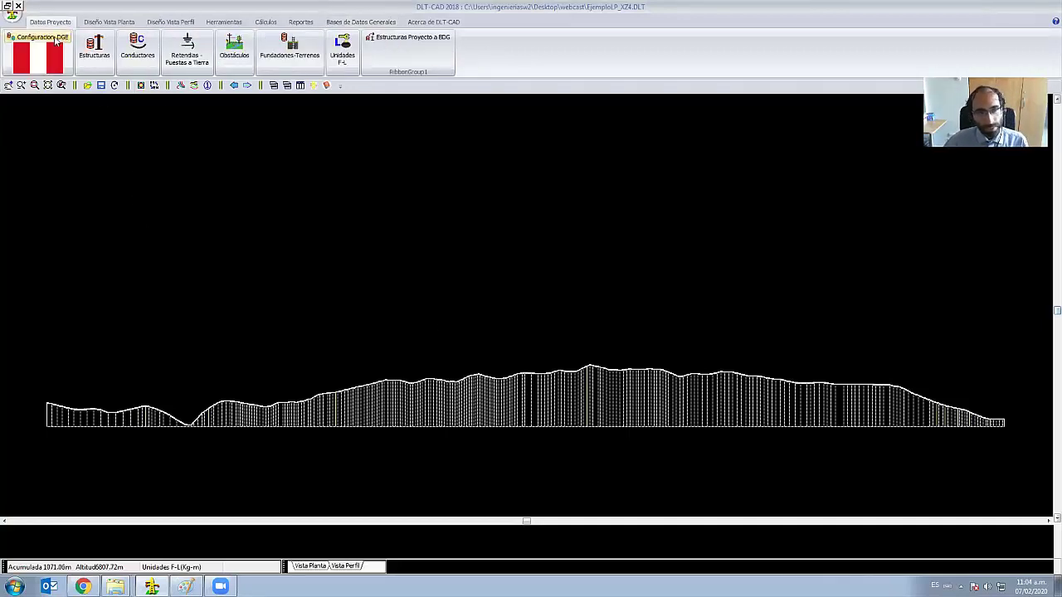
click(55, 42)
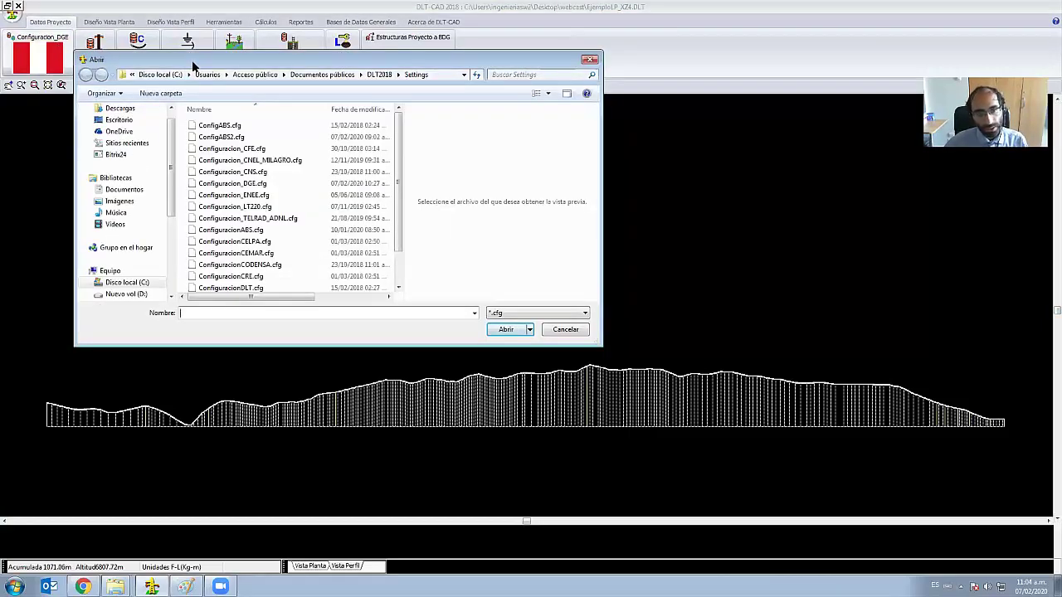
- Pick ConfiguracionCELPA.cfg in the chooser and bring up the Normativa Pais standards map
drag(192, 66, 298, 113)
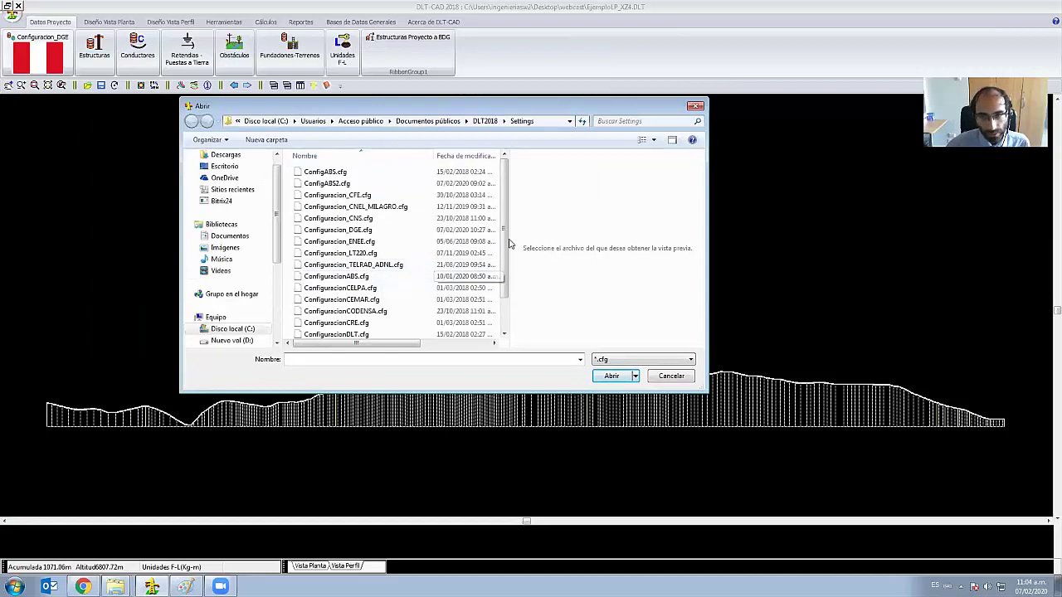
scroll(504, 225, down, 1)
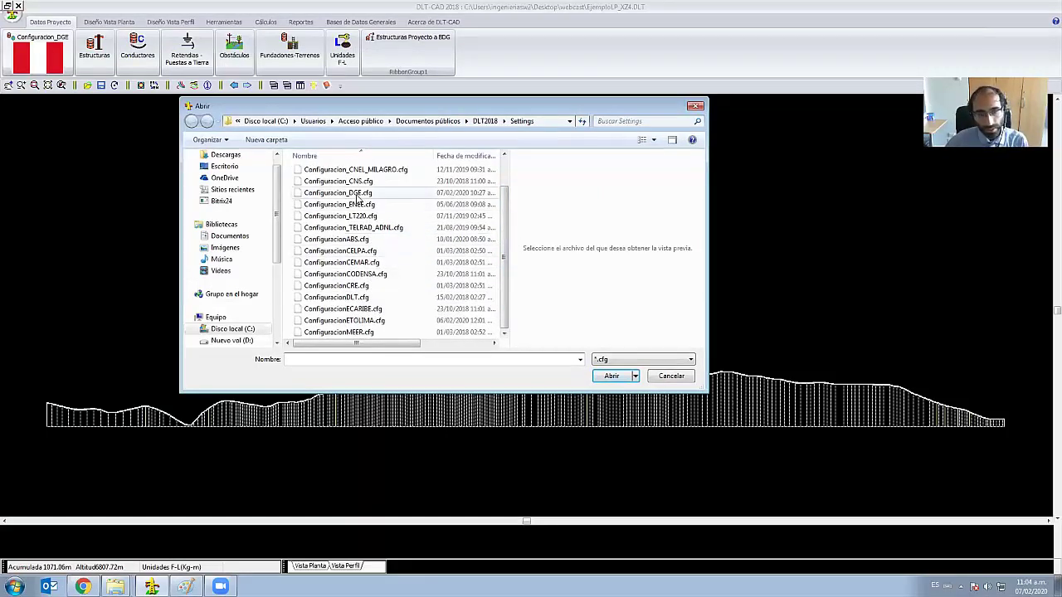
mouse_move(337, 230)
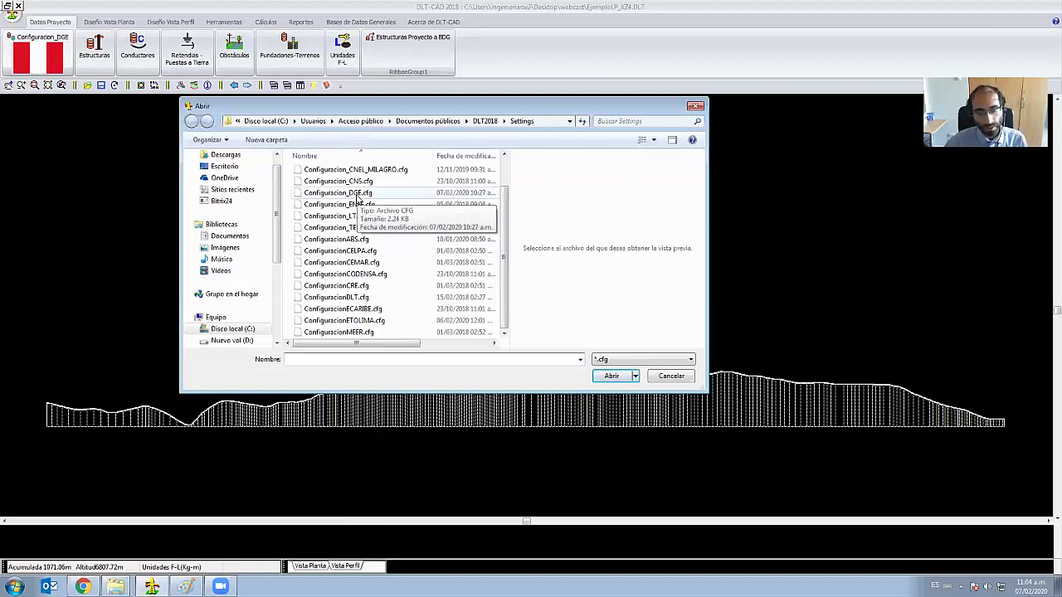
click(356, 250)
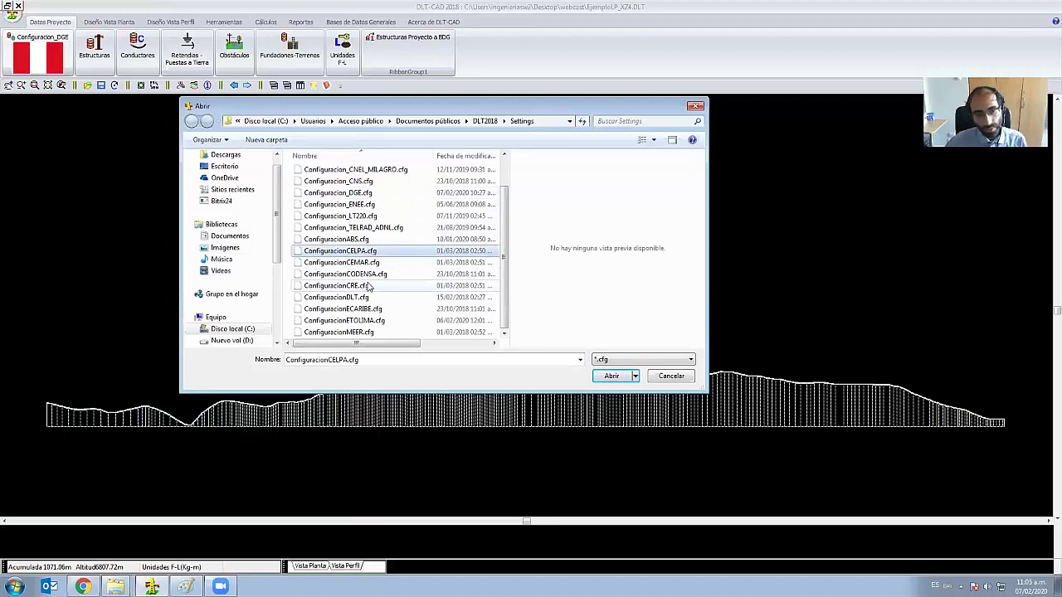
click(207, 586)
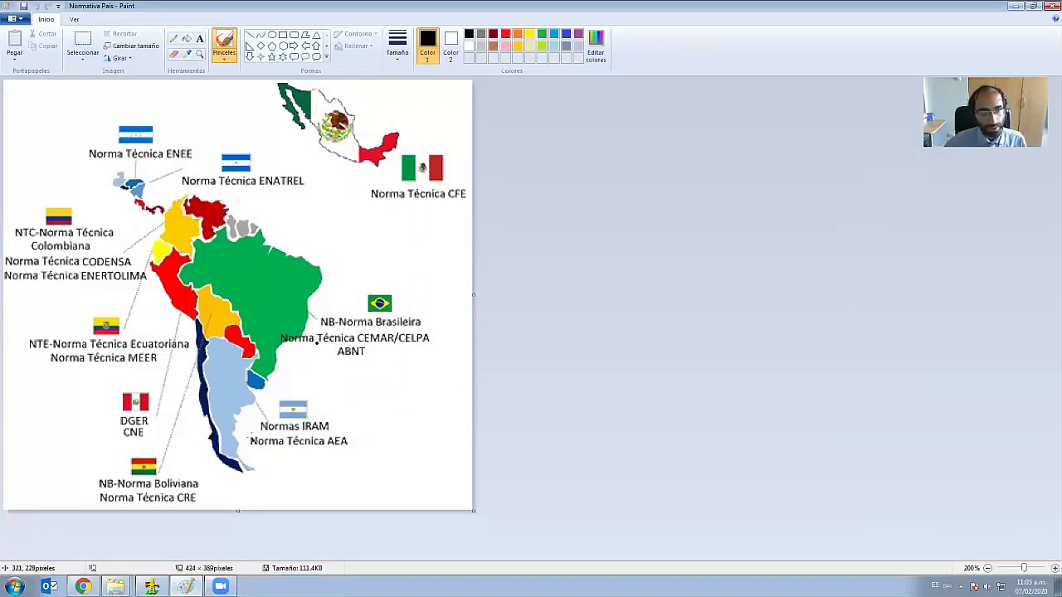
- Leave the Normativa País map in Paint and return to DLT-CAD's file chooser
click(209, 583)
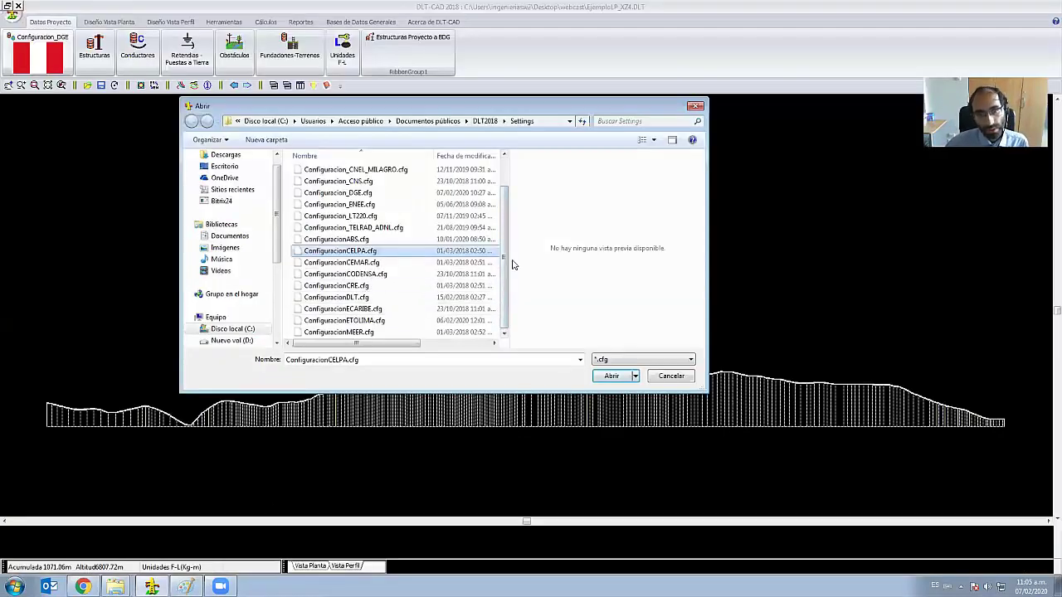
- Load ConfiguracionCELPA.cfg and show the Bases de Datos Generales commands
scroll(503, 261, up, 1)
double_click(343, 234)
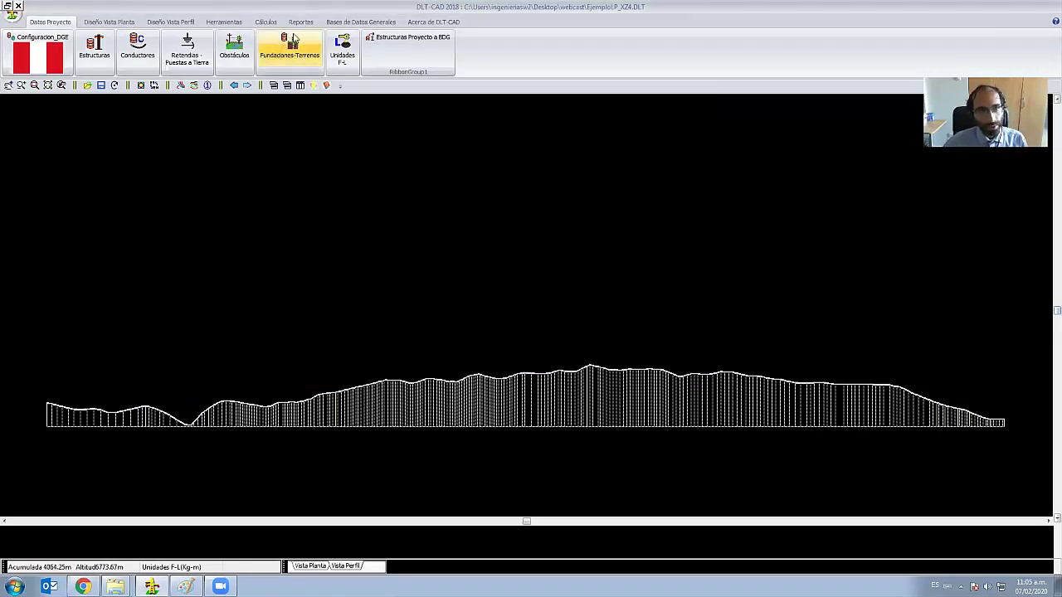
click(360, 22)
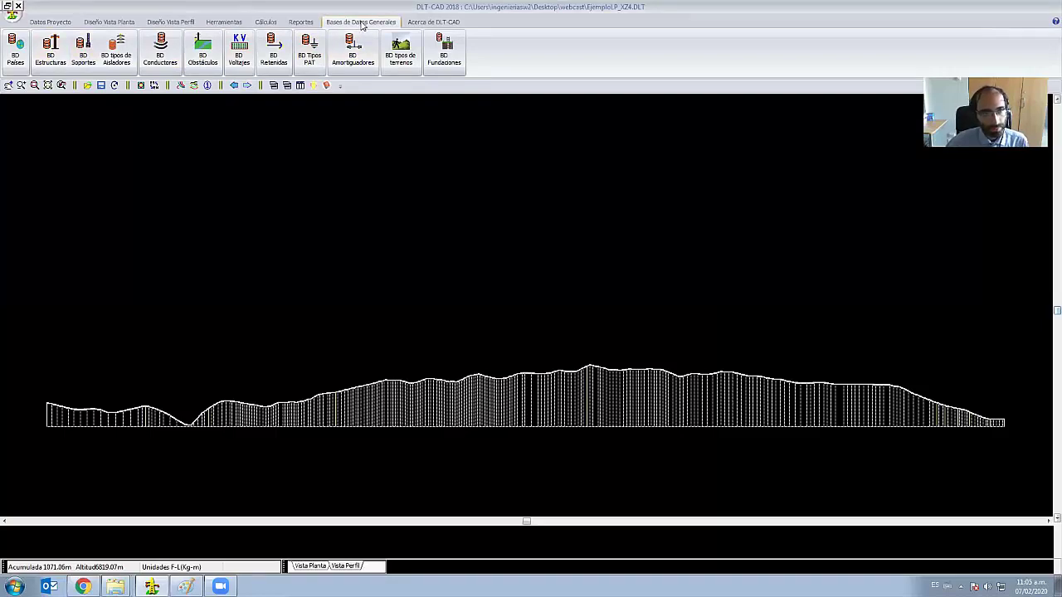
- Open the BD Estructuras database on Ecaribejemplo.DAT, showing structure MTF 121, moved aside
click(51, 51)
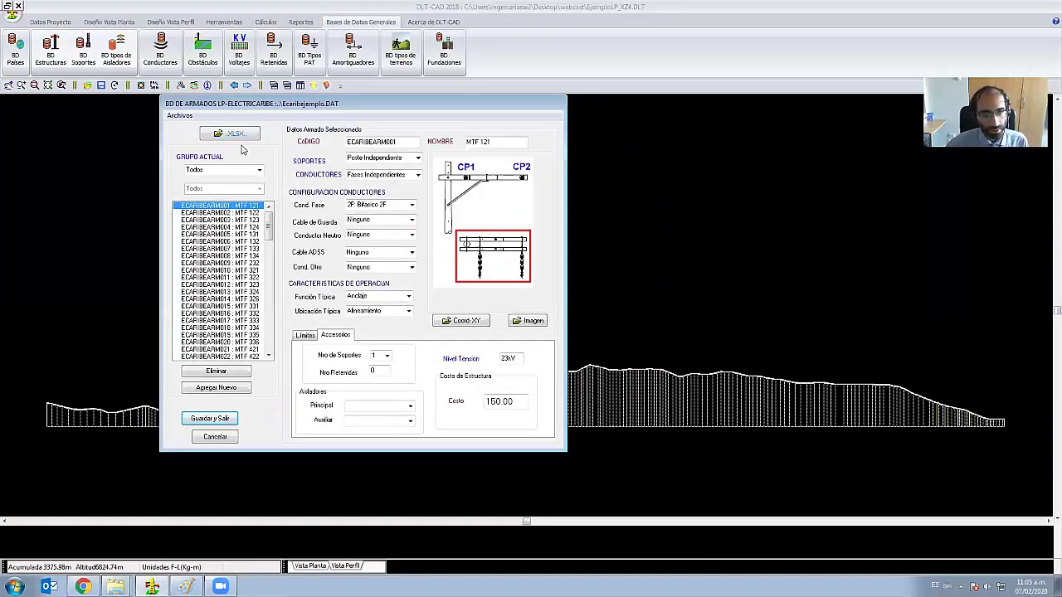
drag(290, 109, 393, 121)
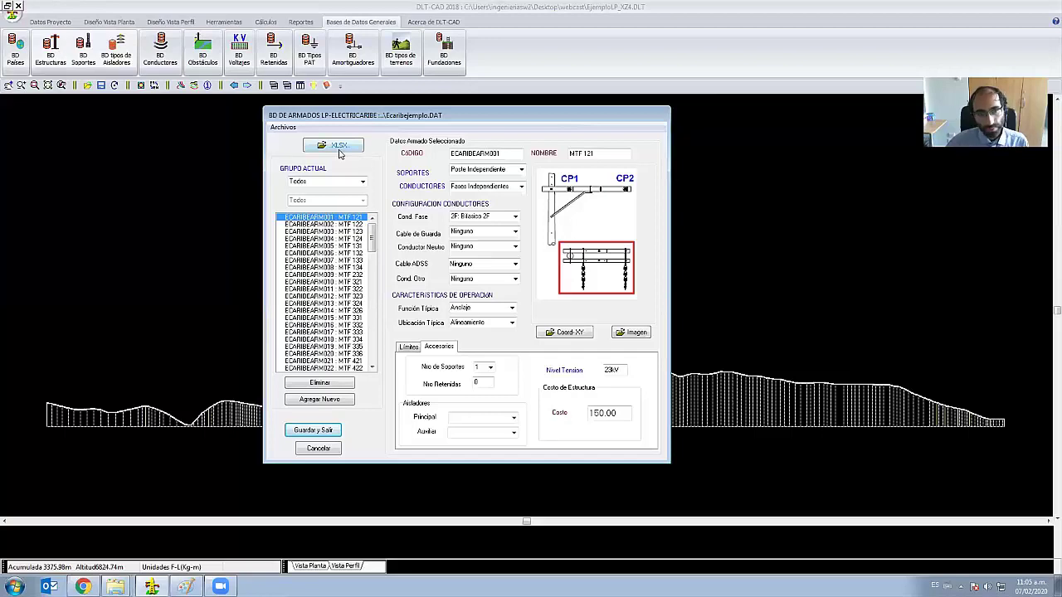
click(339, 153)
key(Escape)
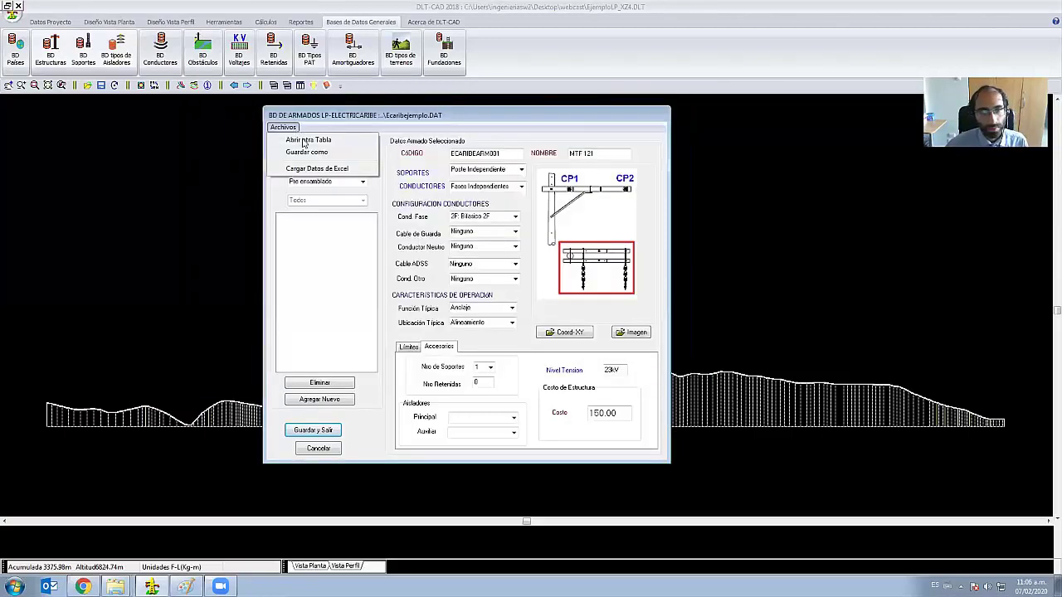
- Load Estructuras_CODENSA.DAT and set GRUPO ACTUAL to Todos
click(332, 145)
scroll(357, 257, down, 5)
double_click(372, 279)
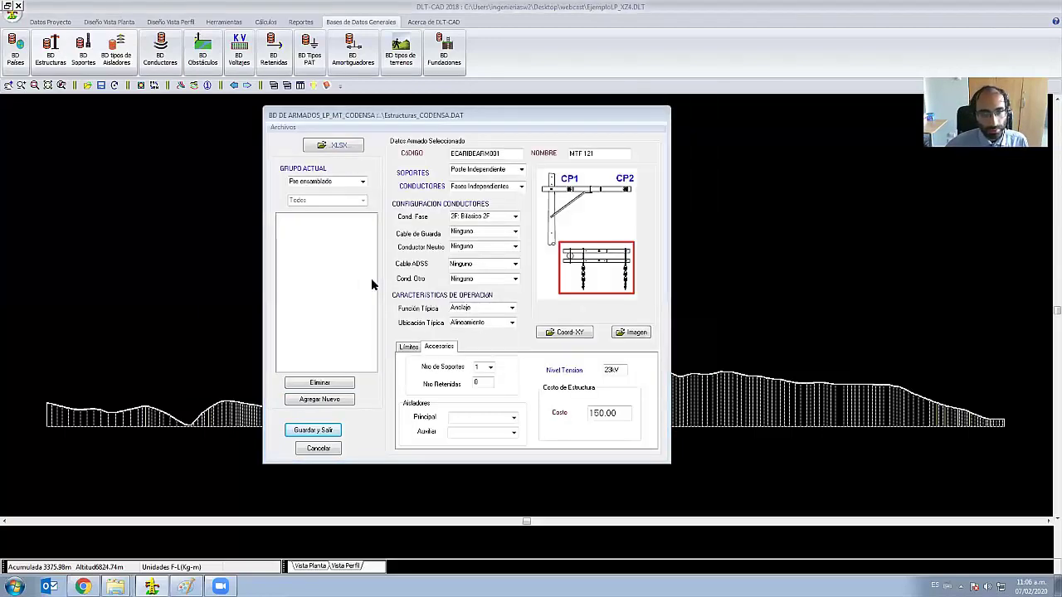
click(362, 184)
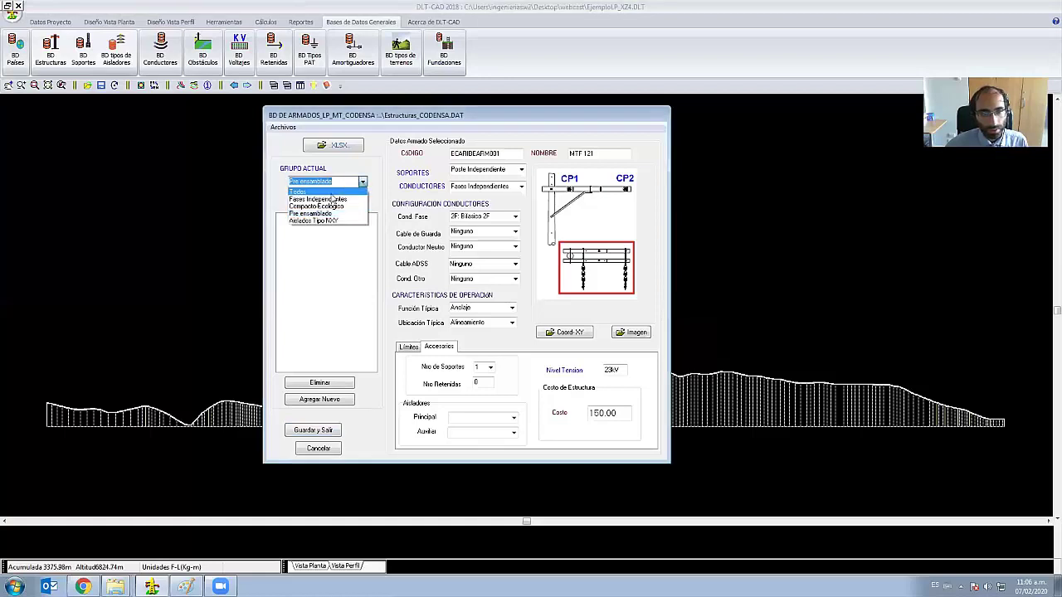
click(347, 190)
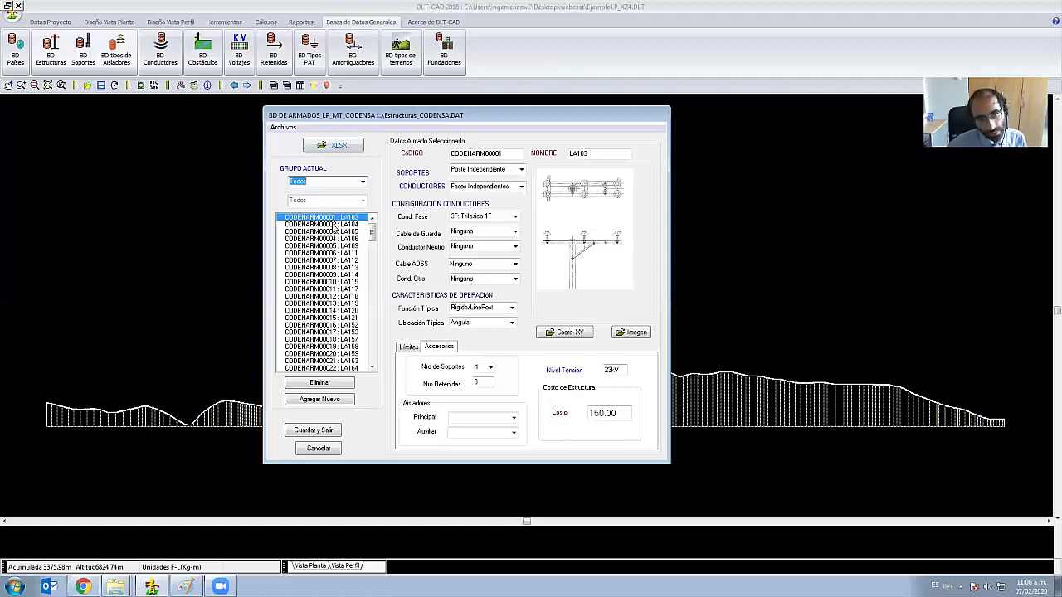
- Inspect structures LA104, LA112, LA109 and LA113 in the list
click(340, 231)
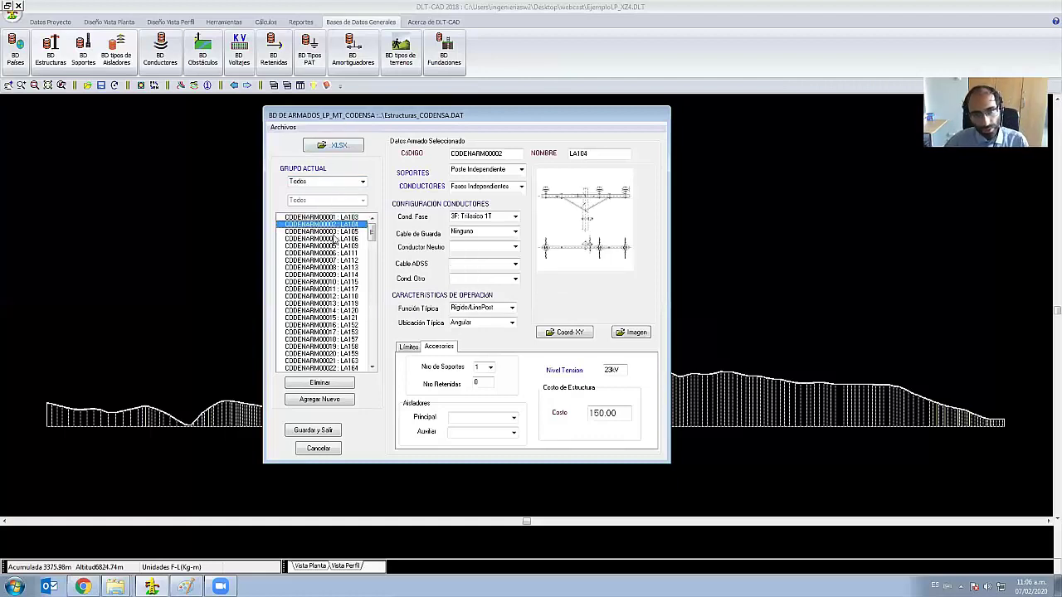
click(335, 259)
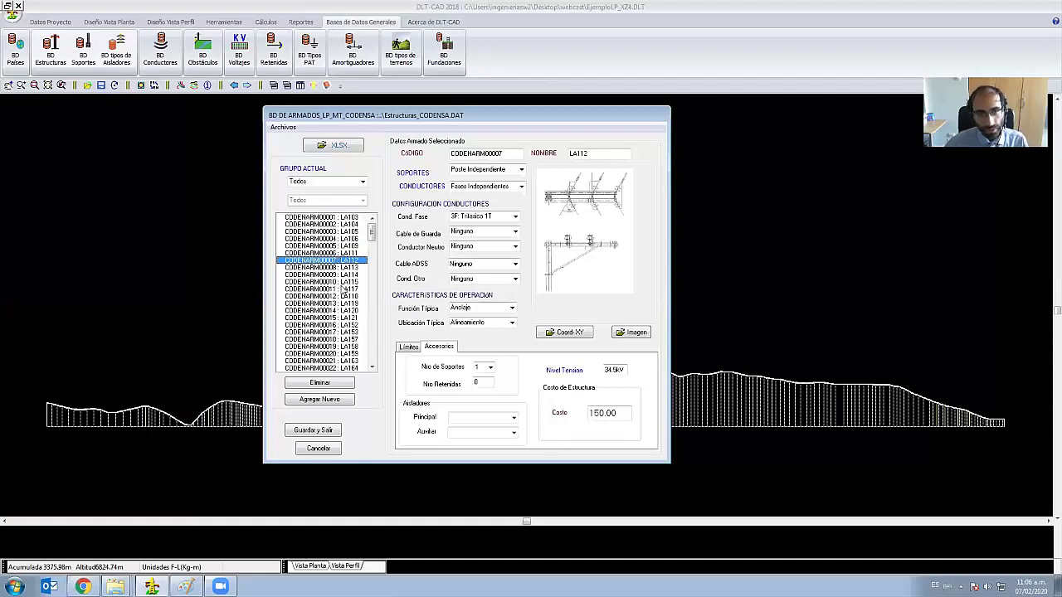
click(322, 246)
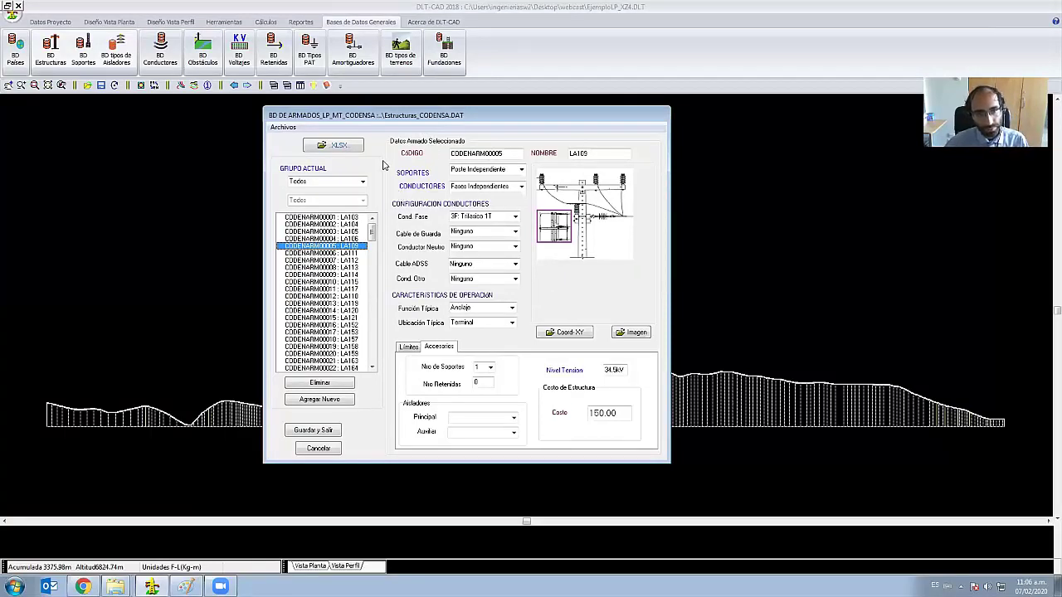
click(354, 268)
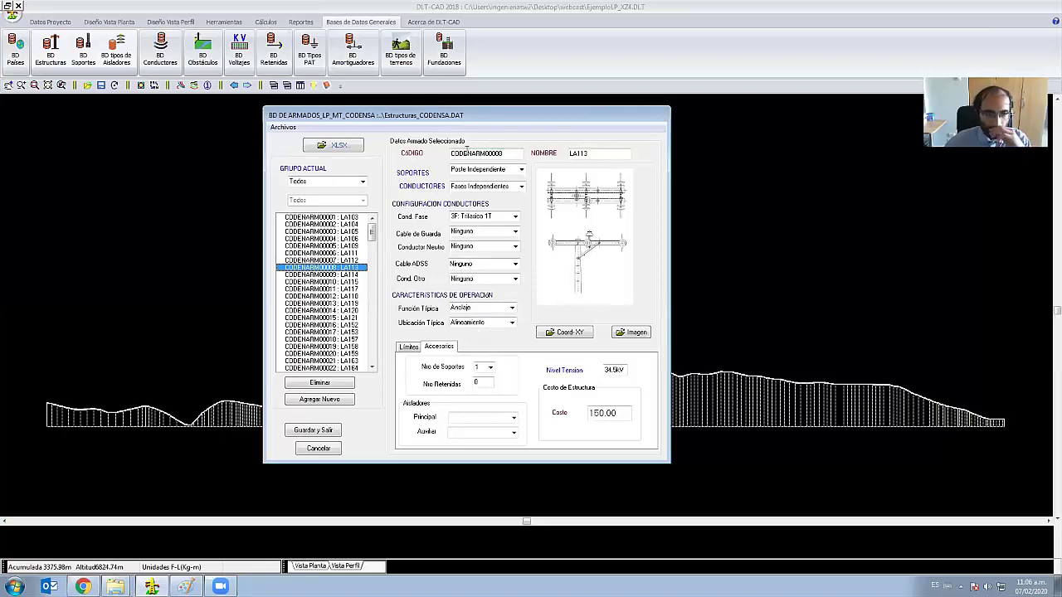
click(362, 182)
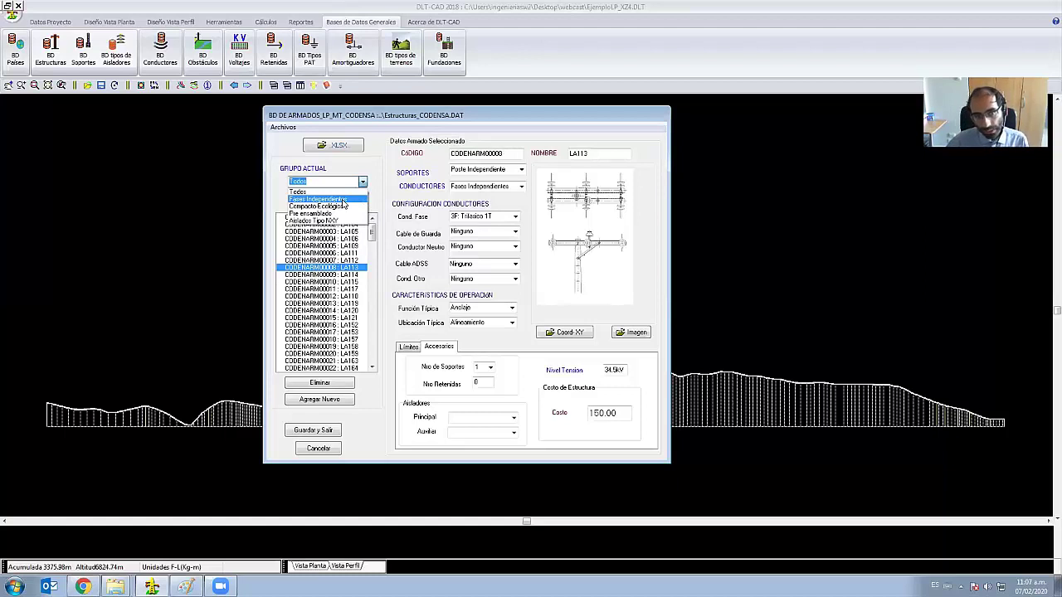
- Filter structures to Fases Independientes, then Compacto Ecológico, and view LA463's 34.5kV details
click(342, 201)
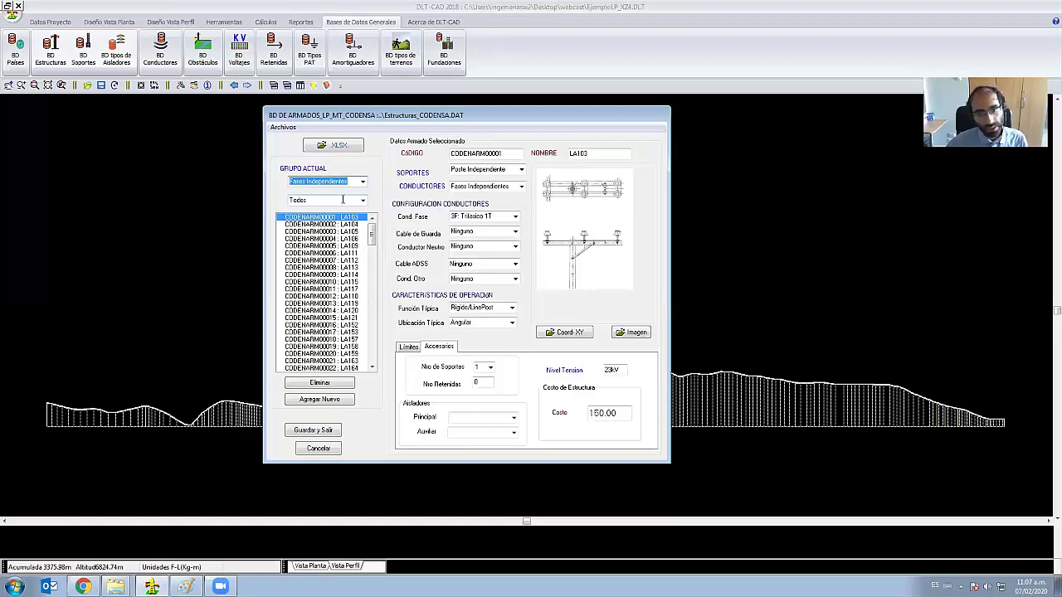
click(362, 182)
click(356, 206)
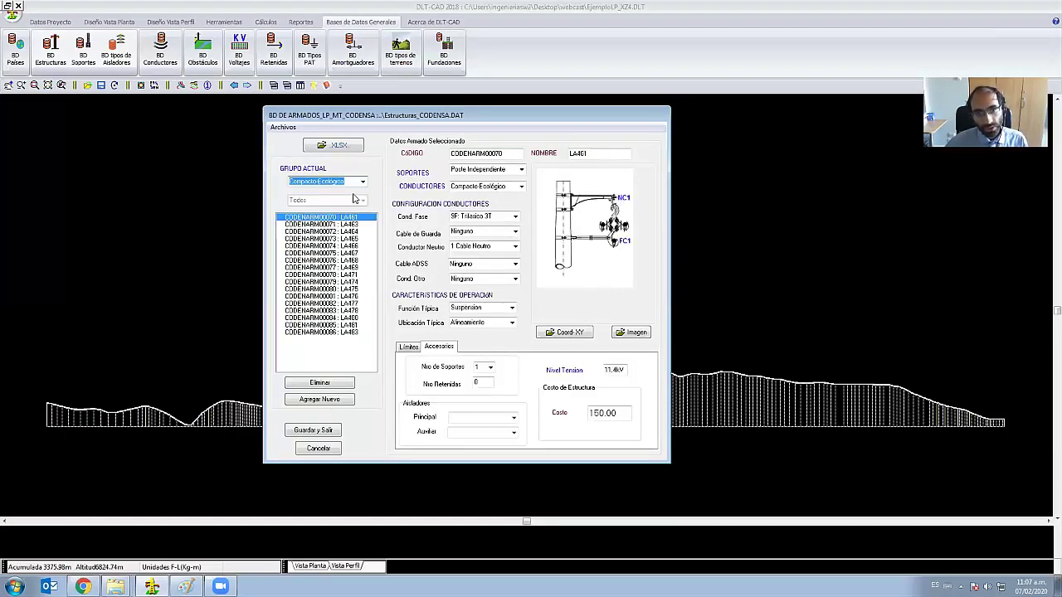
click(319, 224)
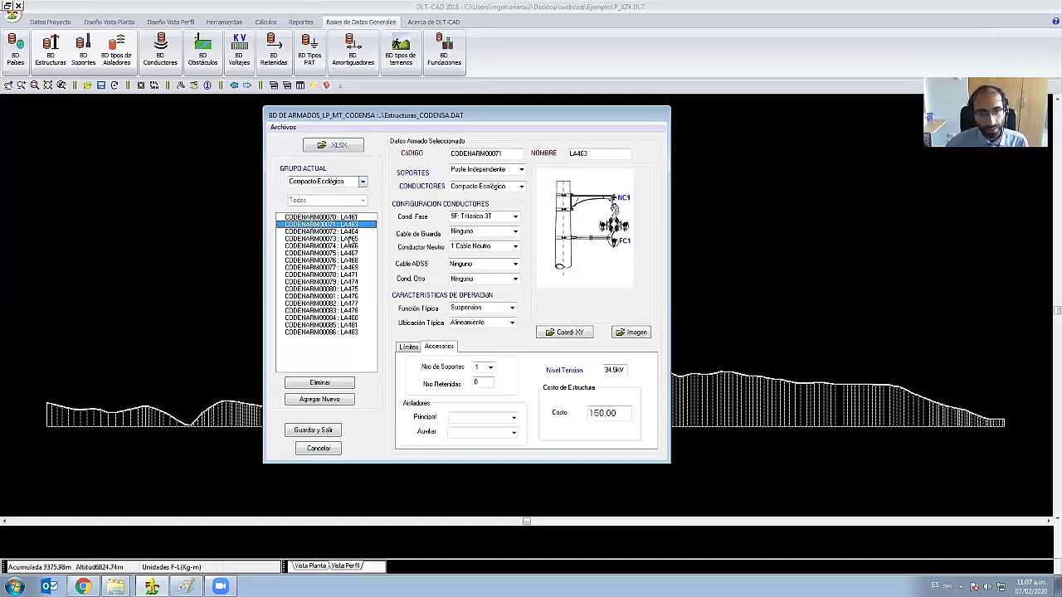
click(350, 183)
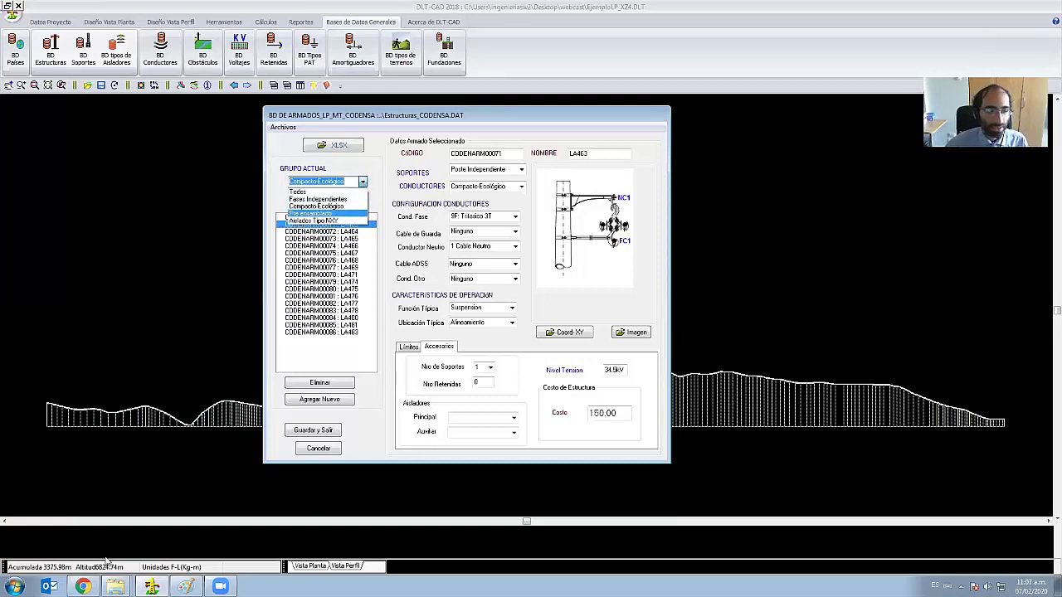
right_click(116, 586)
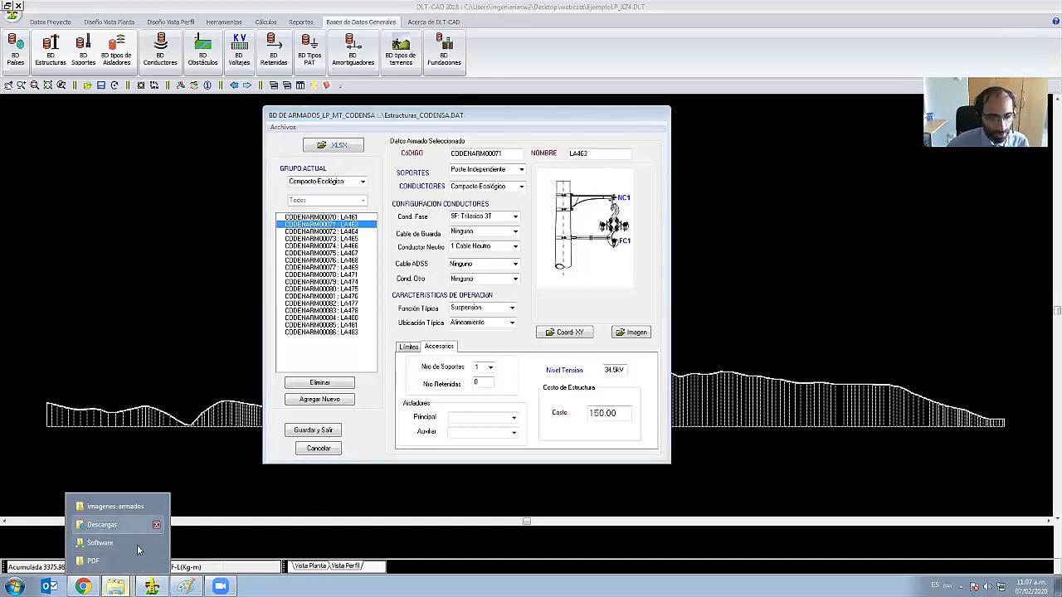
- Open preensamblado.pdf from the imagenes-armados\otros folder in Acrobat Reader
click(116, 506)
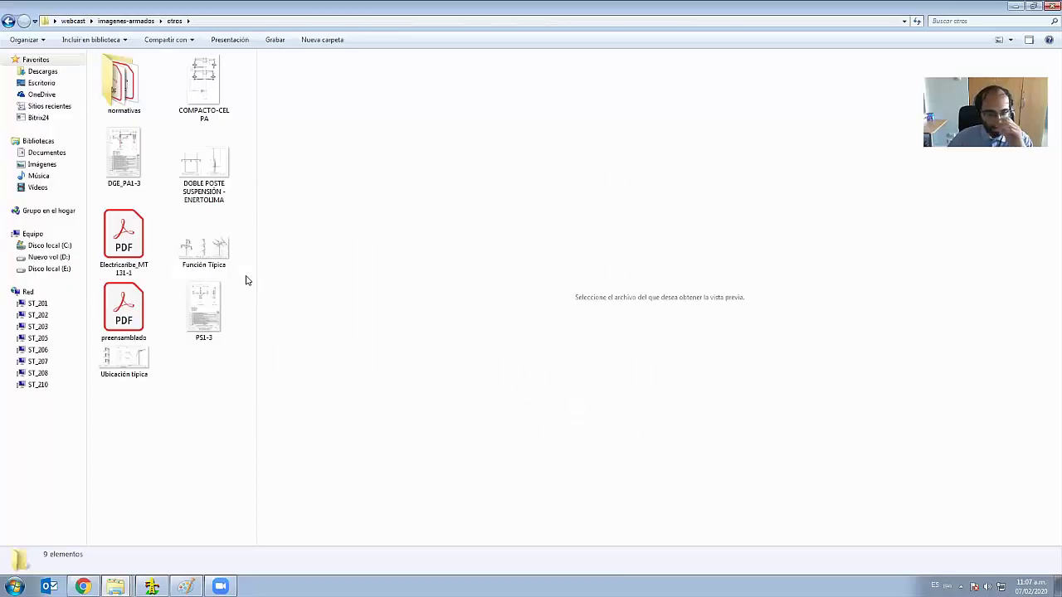
click(135, 321)
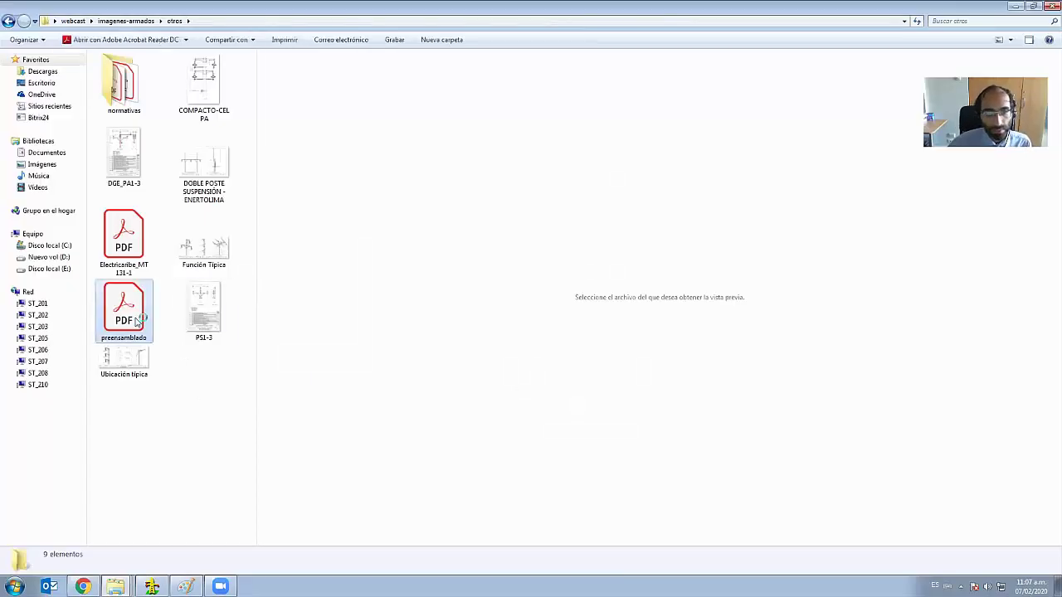
double_click(136, 321)
scroll(509, 245, down, 3)
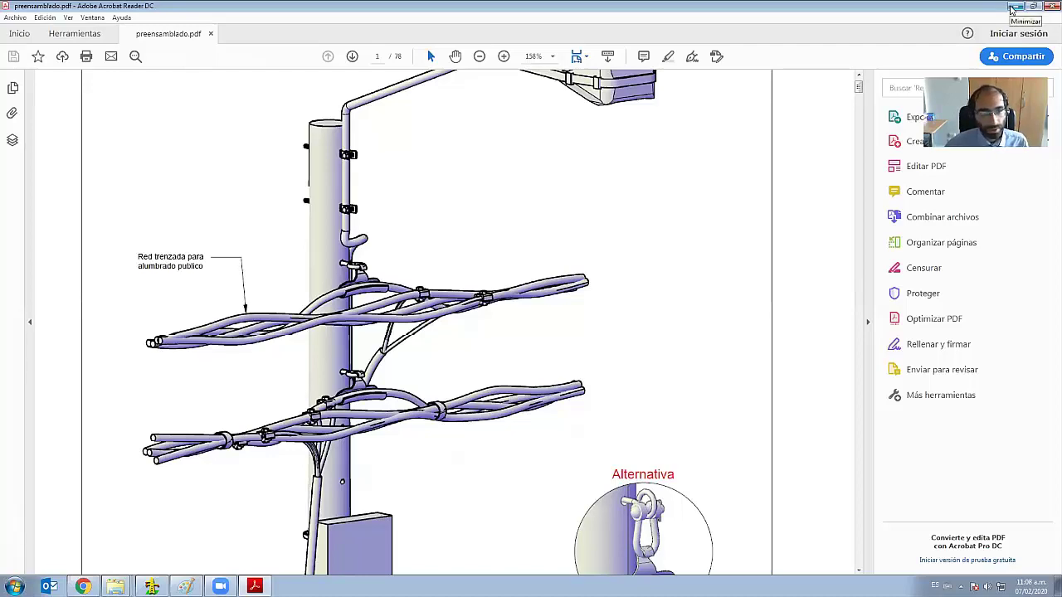
- Minimize Acrobat Reader to return to DLT-CAD's structures database
click(1049, 6)
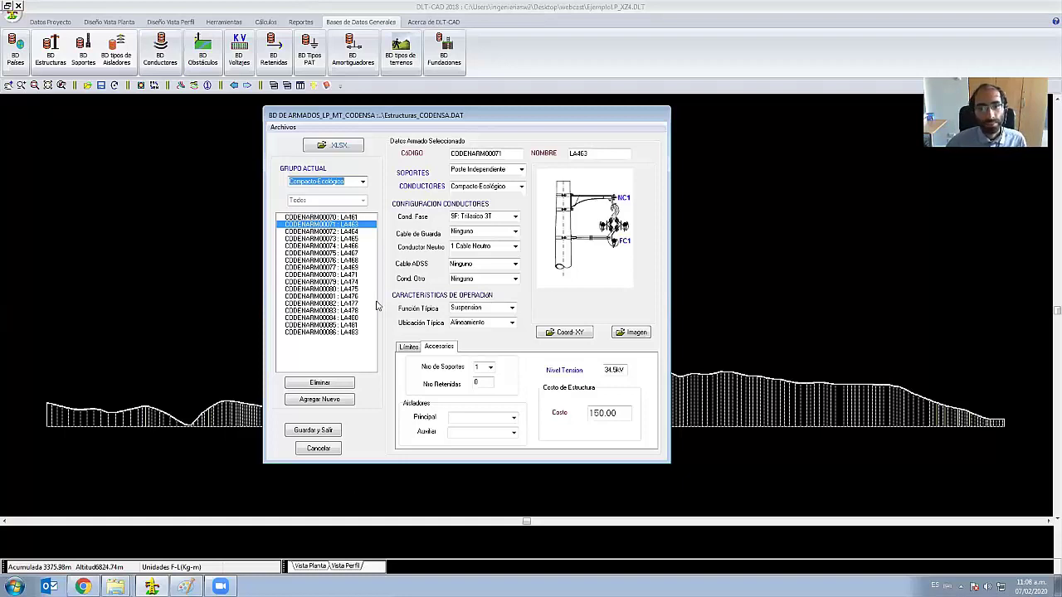
- Switch to the Fases Independientes group and show LA104 (CODENARM00002, Terminal, 34.5kV)
click(362, 182)
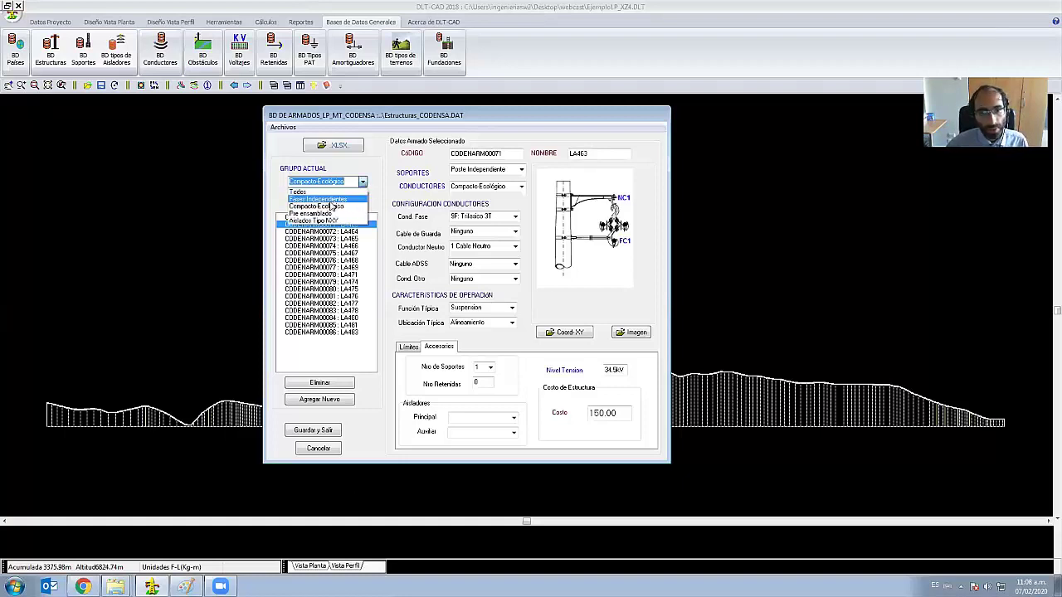
click(342, 199)
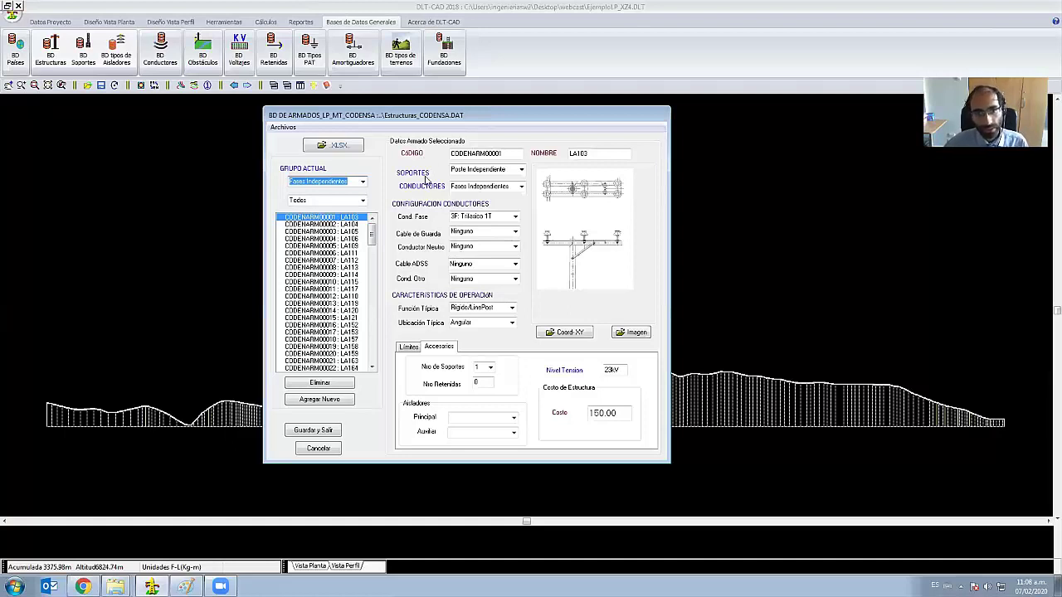
click(344, 225)
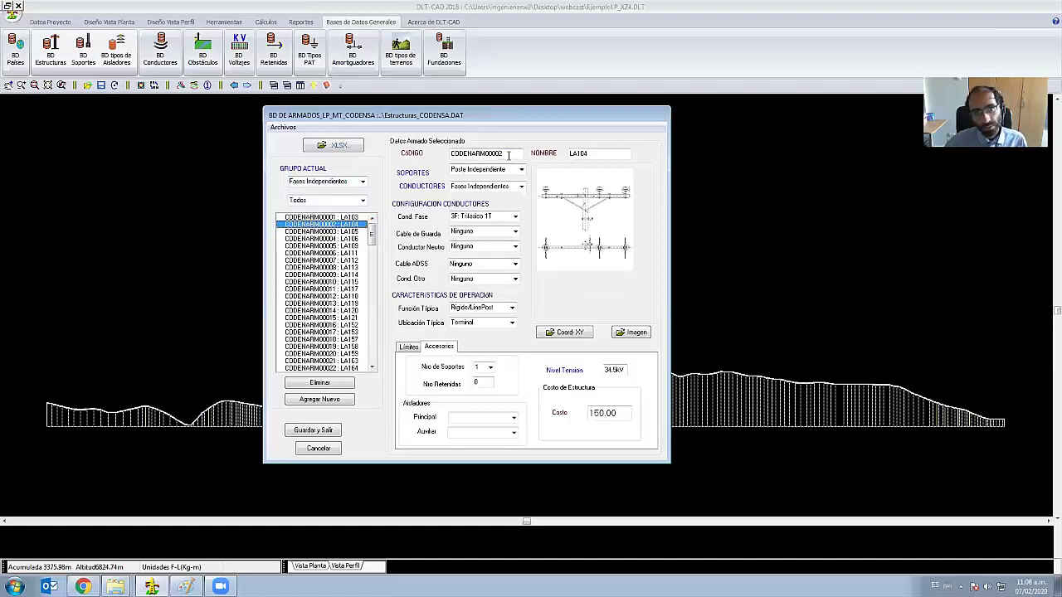
- Replace LA104's code CODENARM00002 with Codenarm000C in the CODIGO field
drag(507, 154, 450, 154)
key(BackSpace)
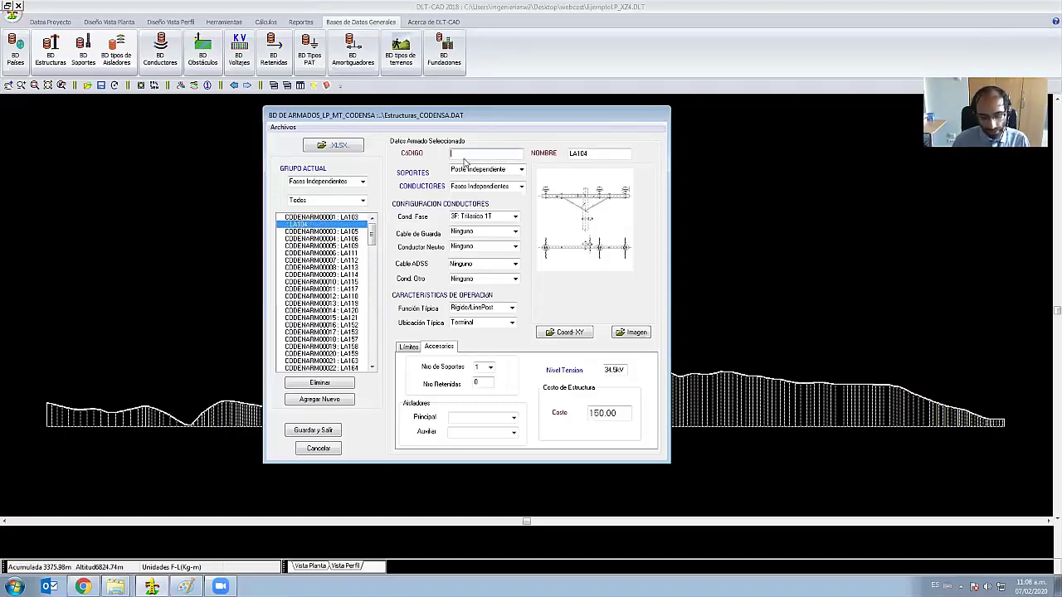
text(Codena)
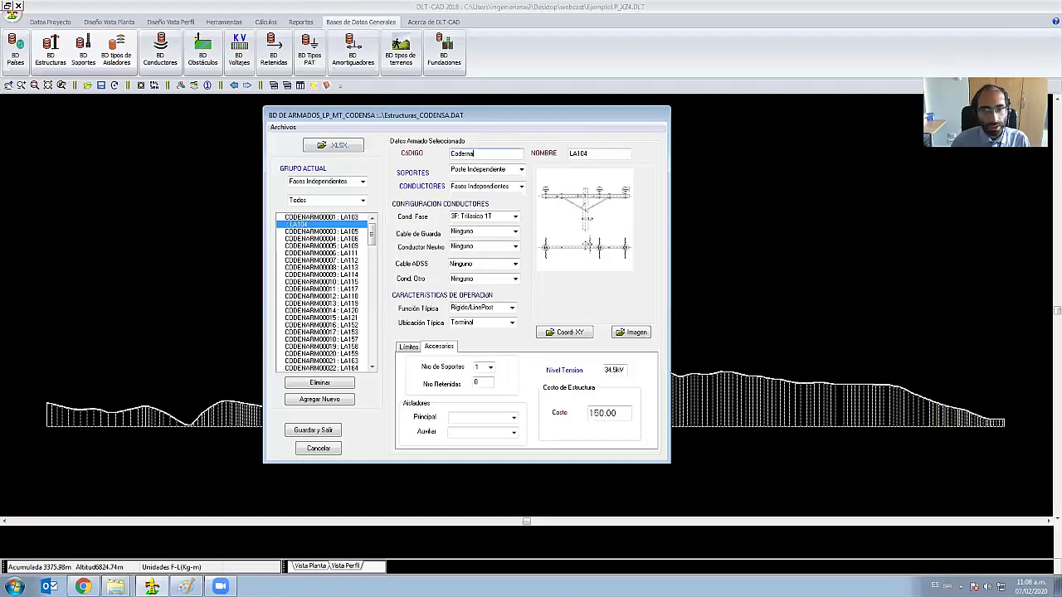
text(rm000)
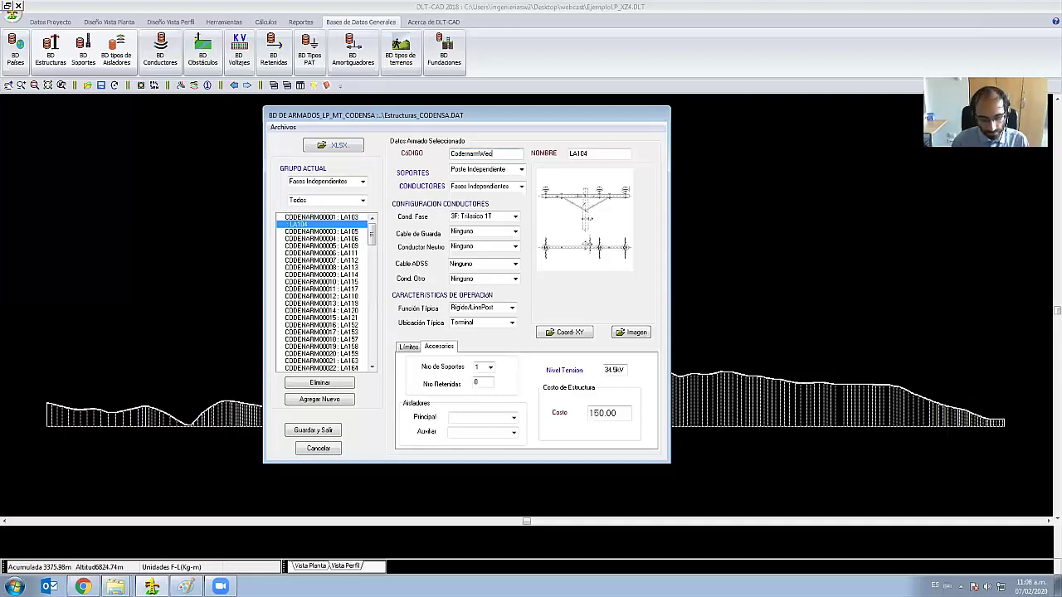
text(C)
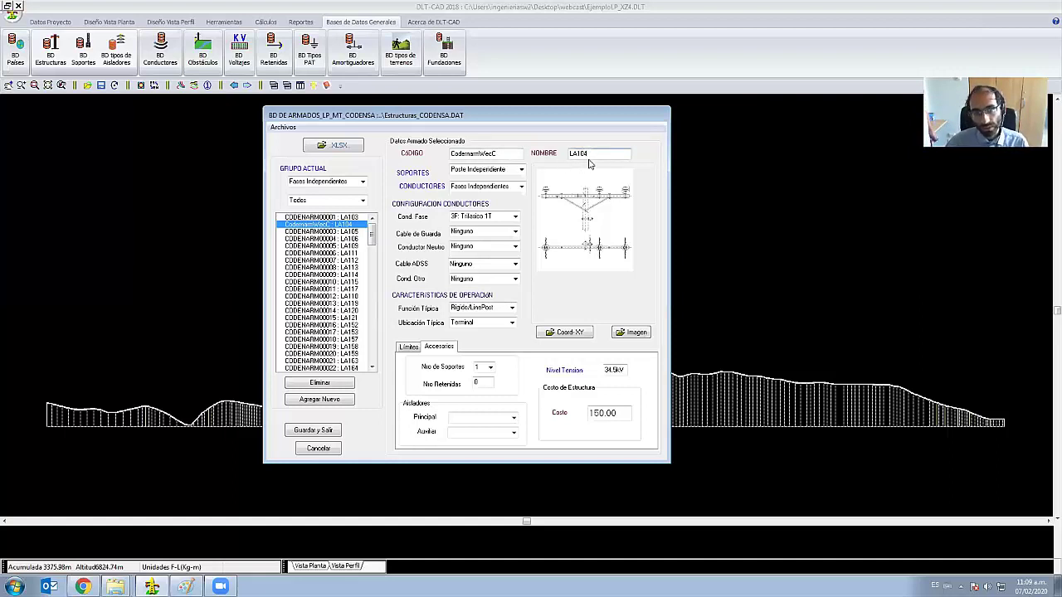
drag(588, 155, 568, 154)
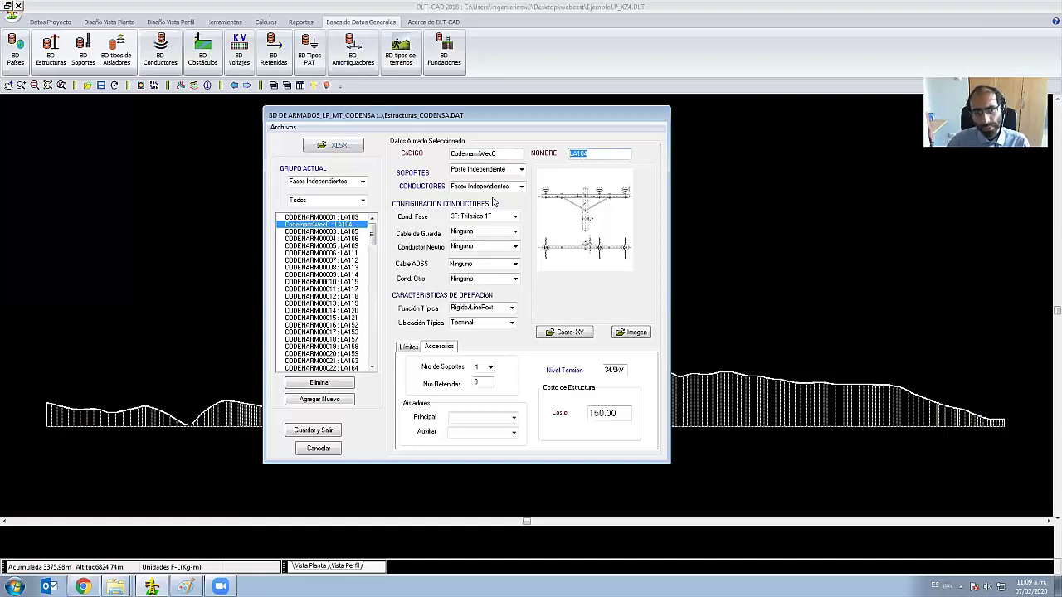
click(364, 24)
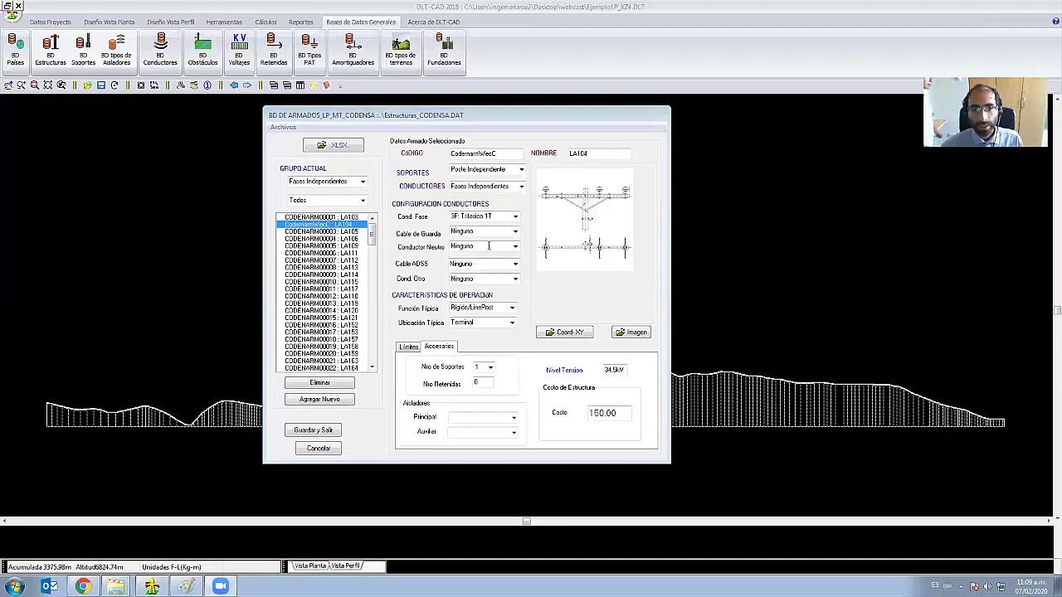
click(520, 170)
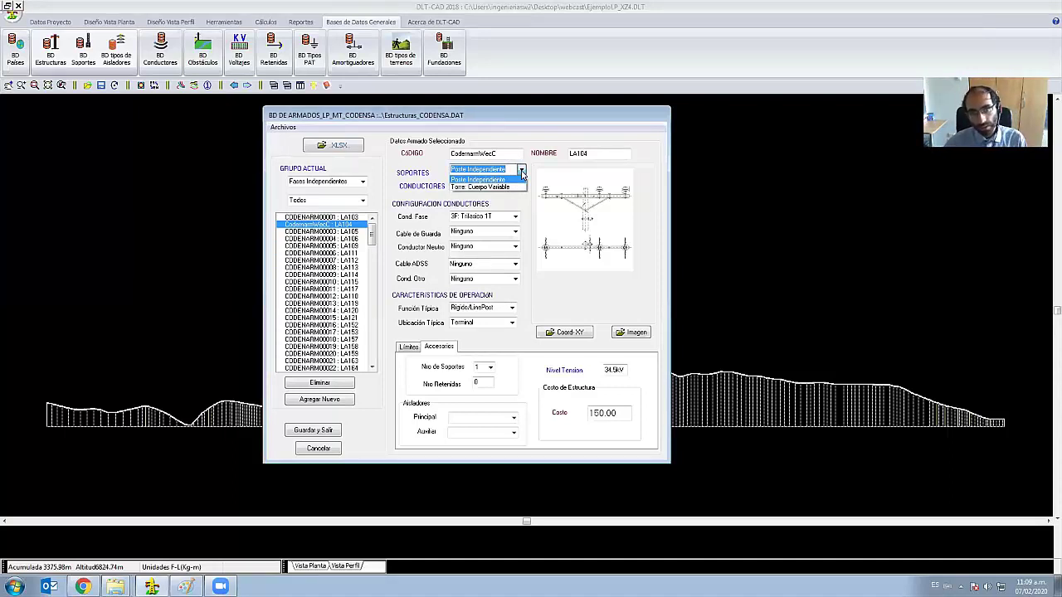
click(523, 171)
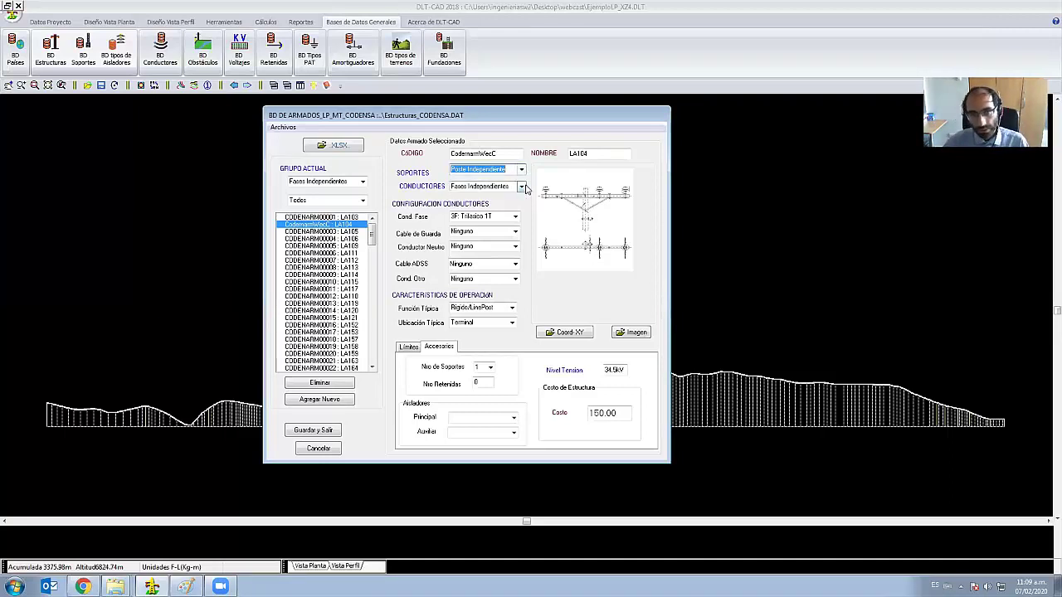
click(522, 186)
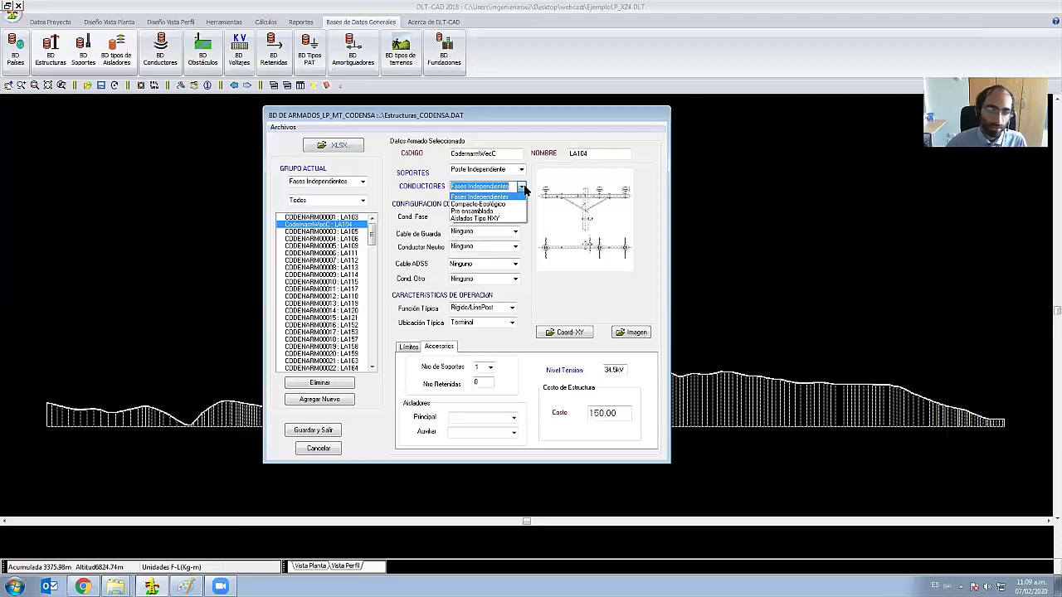
click(521, 187)
click(515, 216)
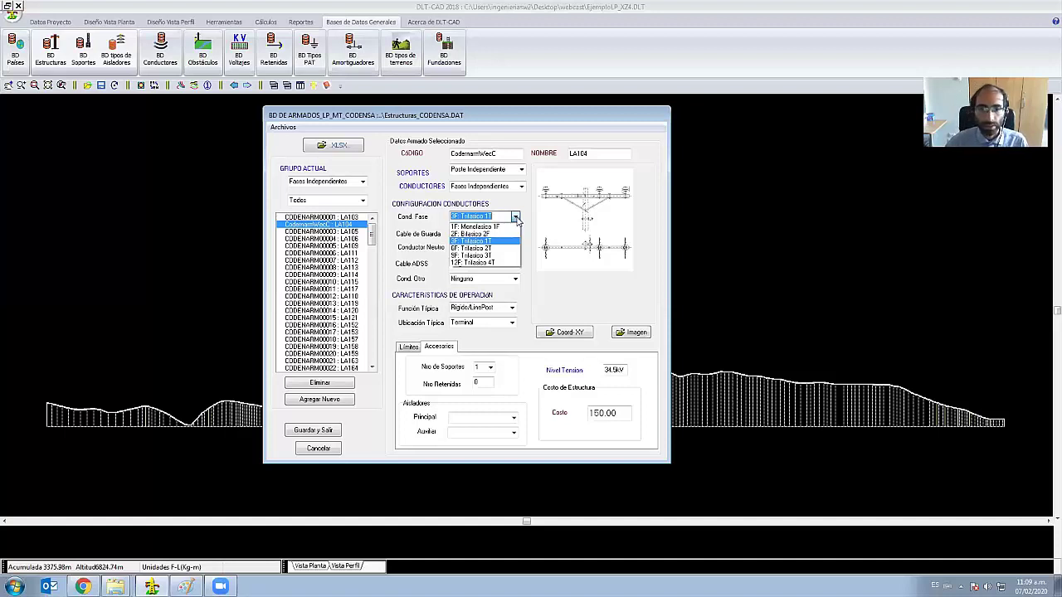
- Review the phase, guard, neutral, ADSS and other conductor options for LA104, leaving them unchanged
click(515, 217)
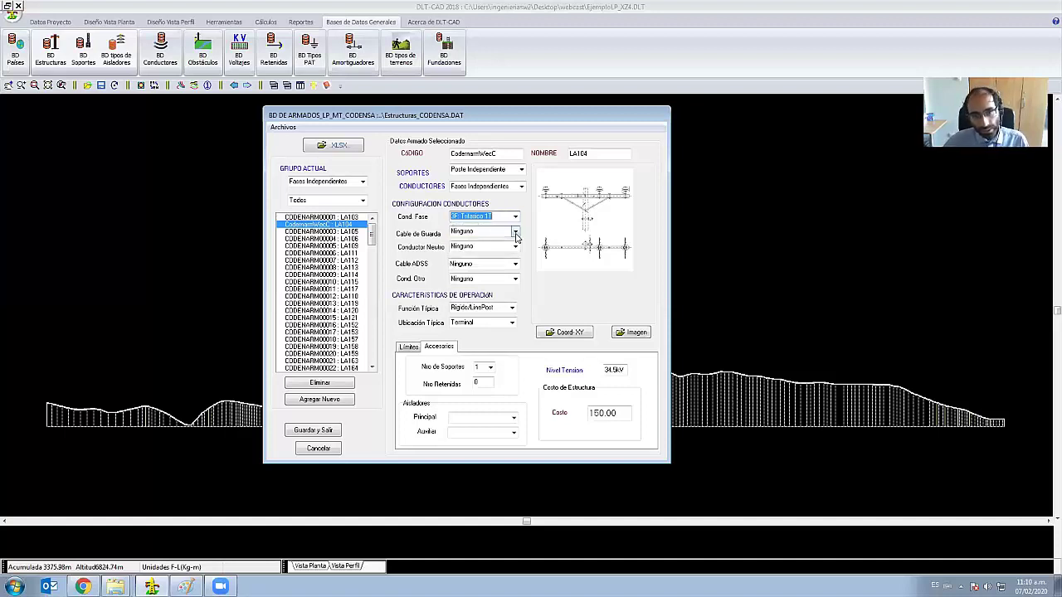
click(515, 234)
click(514, 248)
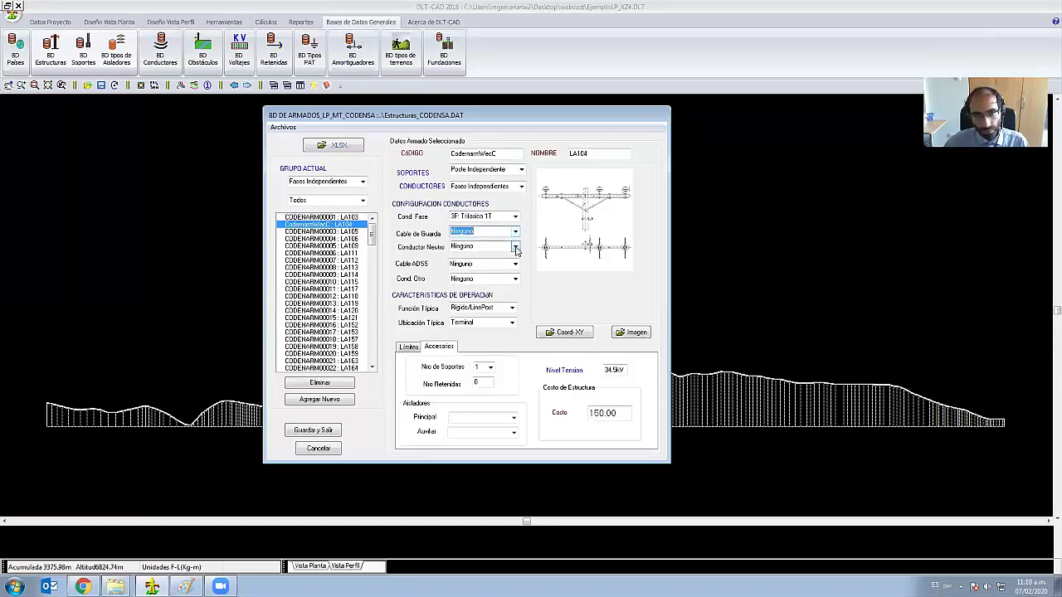
click(515, 247)
click(515, 249)
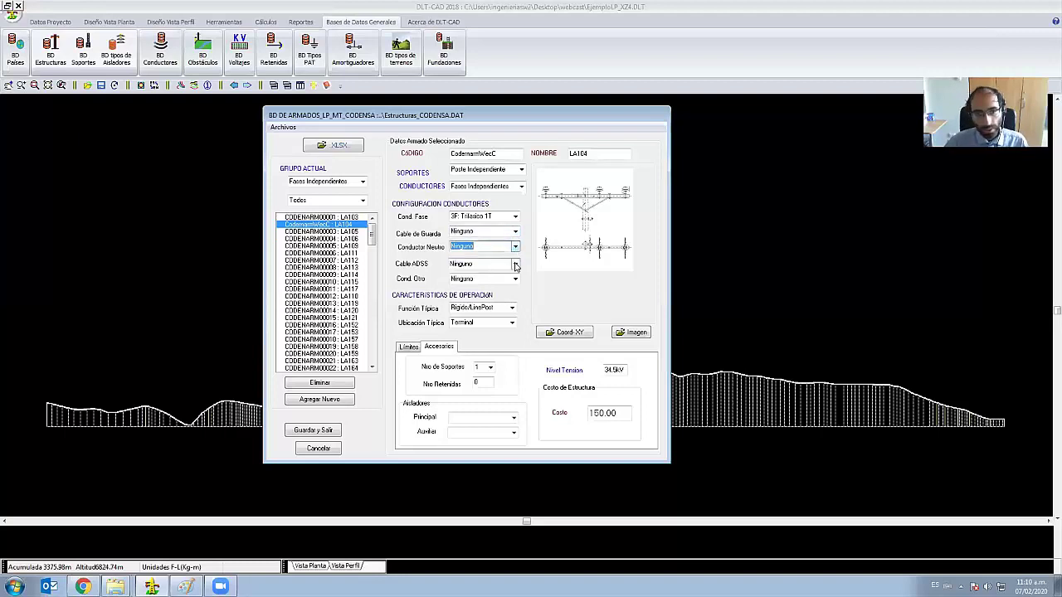
click(515, 263)
click(515, 264)
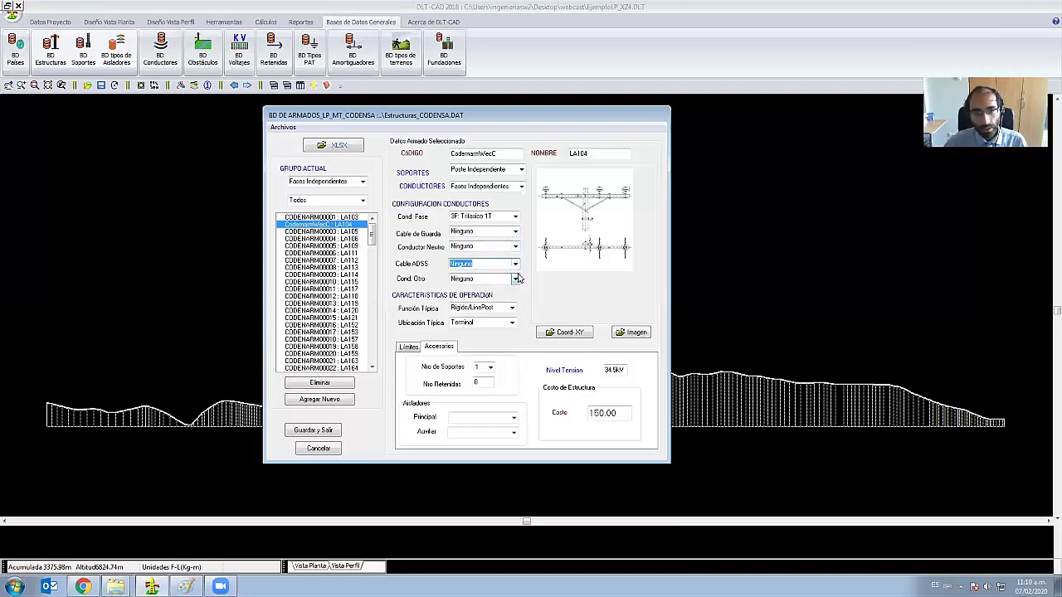
click(515, 280)
click(515, 280)
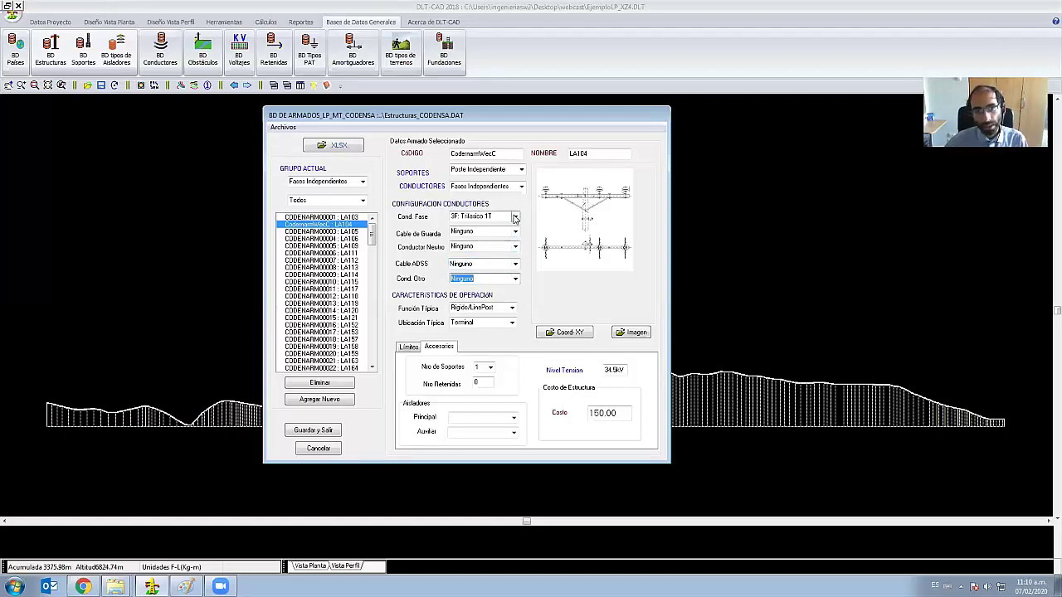
- Set LA104 to 2F: Bifasico 2F phase conductors, 2 guard cables and 1 neutral cable
click(515, 217)
click(508, 240)
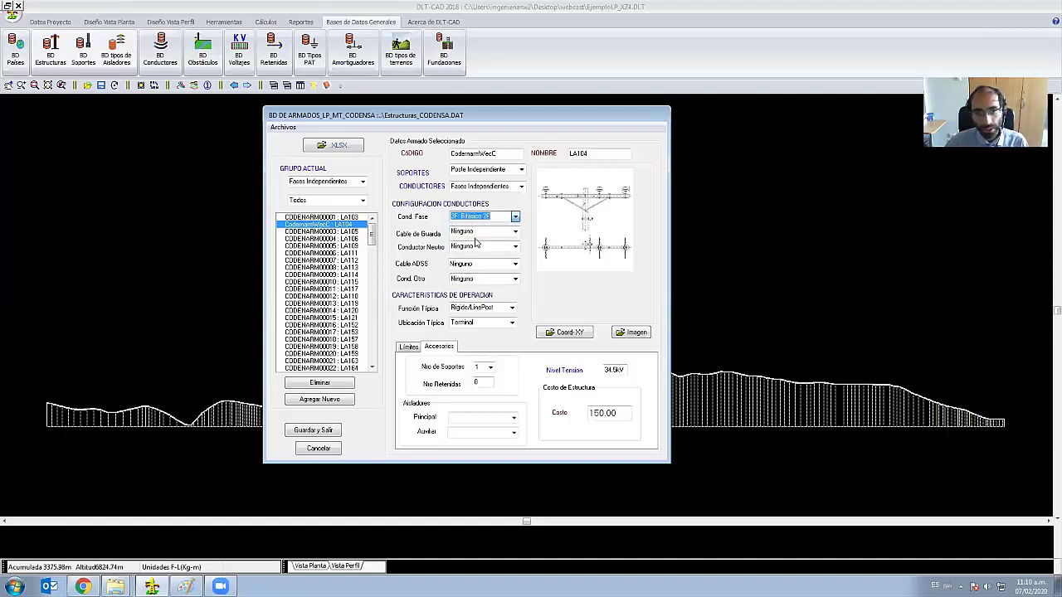
click(515, 232)
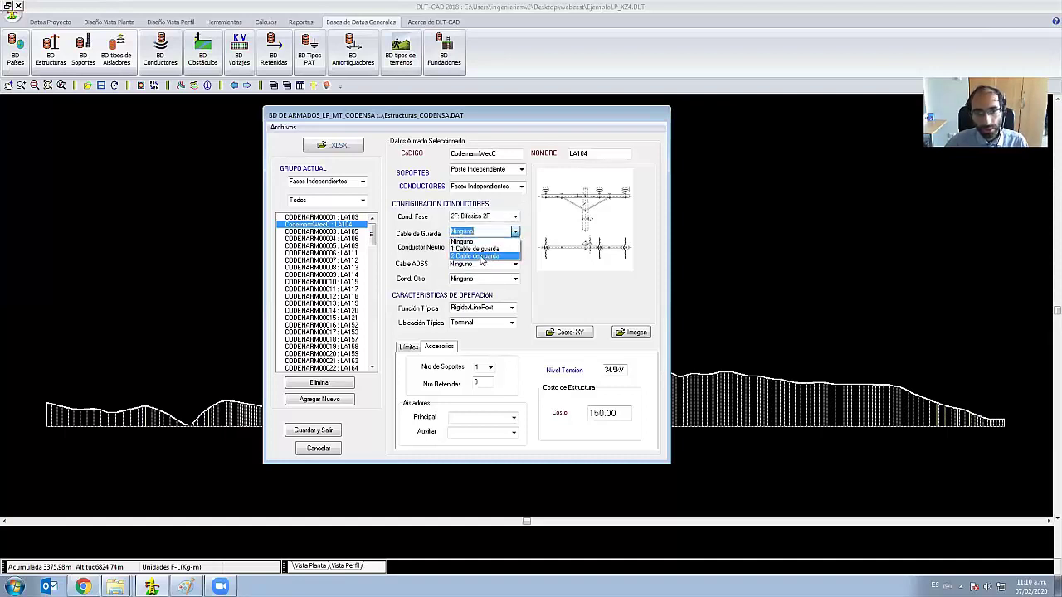
click(498, 262)
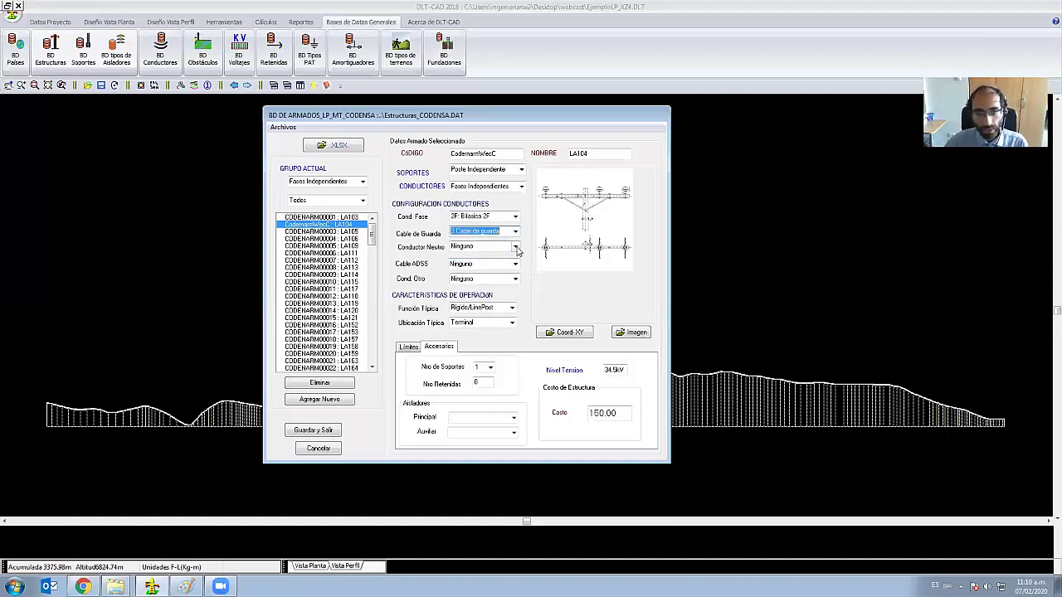
click(515, 248)
click(498, 262)
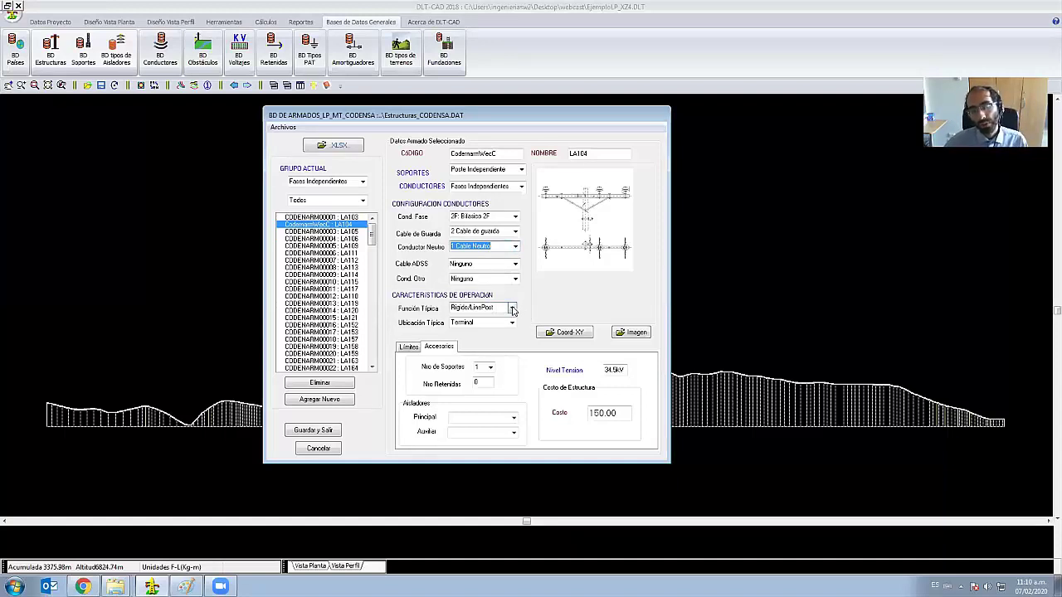
click(512, 308)
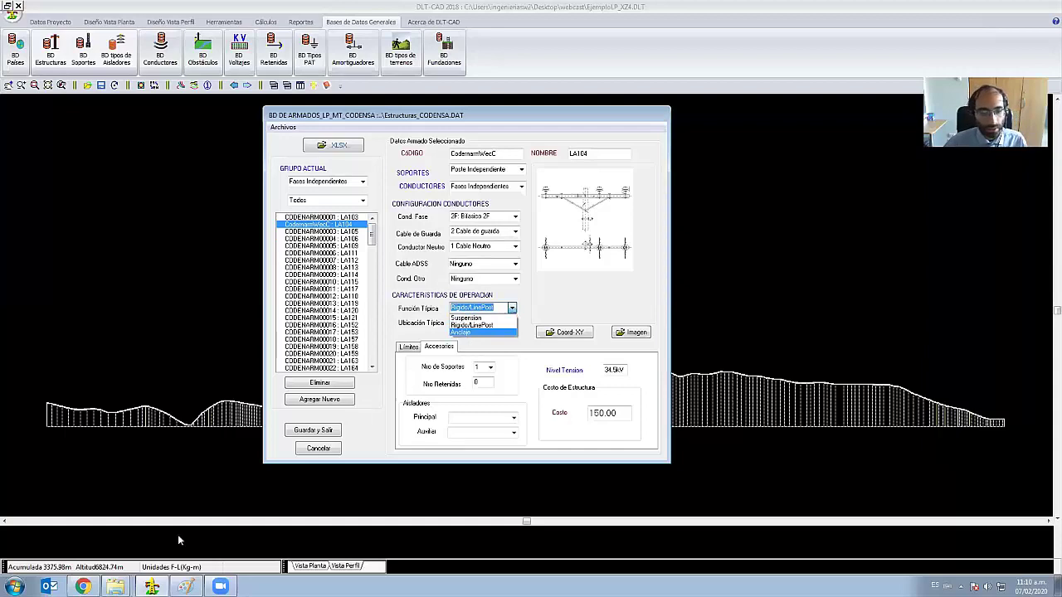
right_click(116, 587)
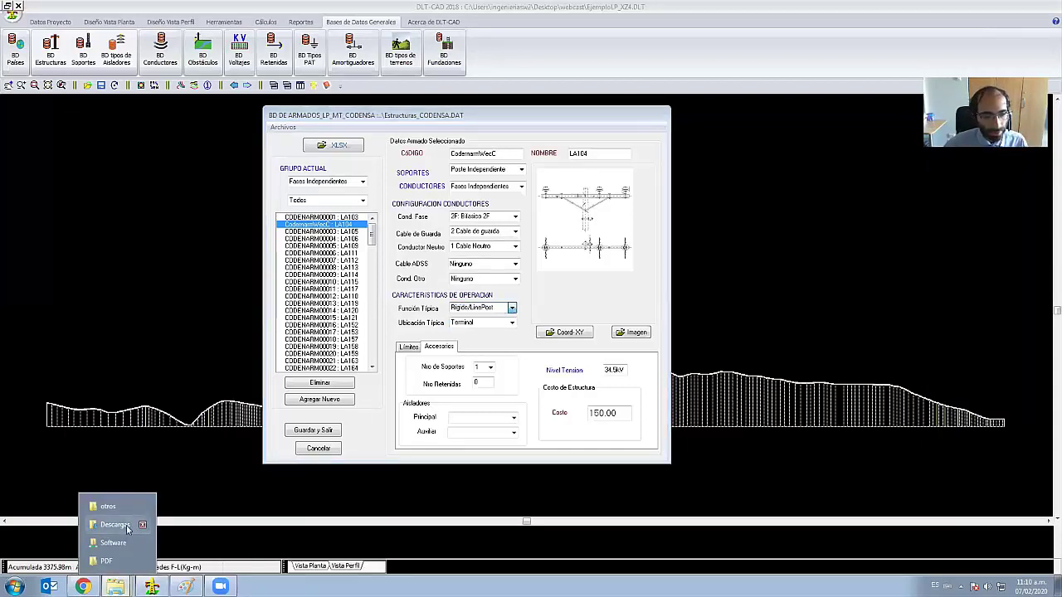
click(108, 506)
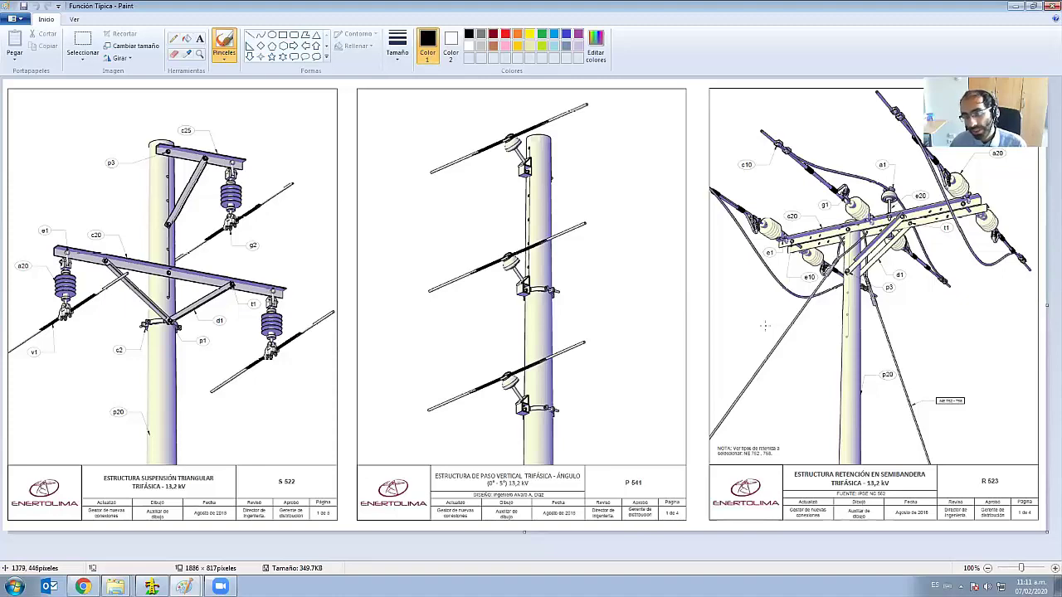
drag(765, 325, 897, 390)
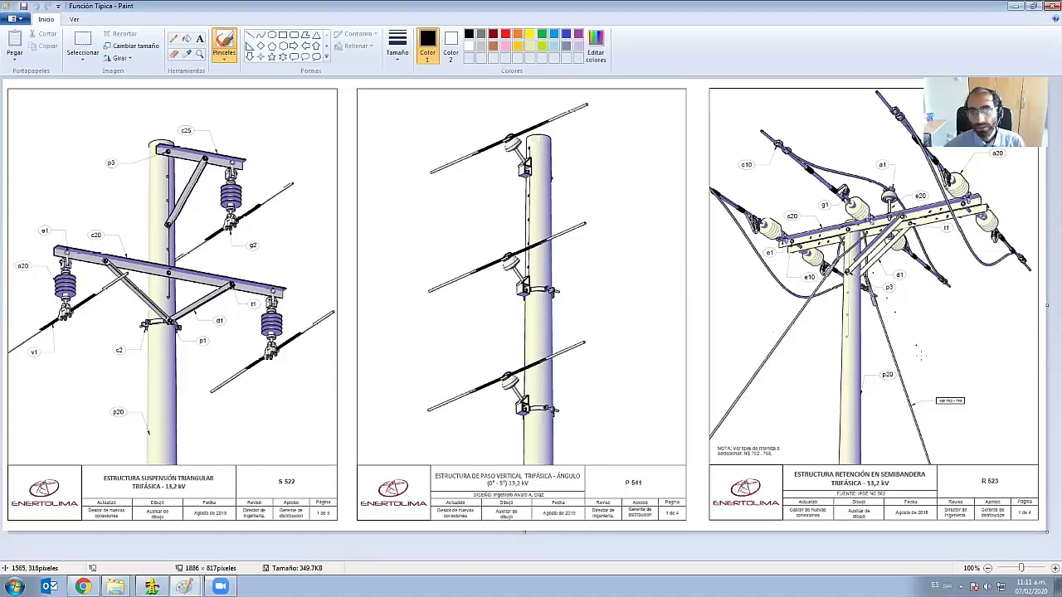
key(alt+Tab)
key(alt+Tab)
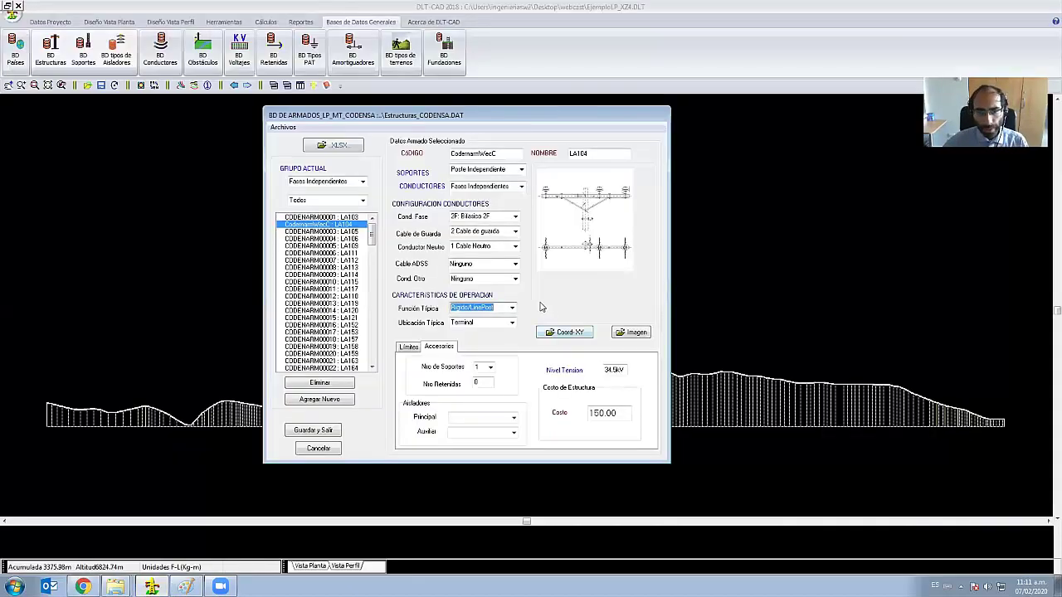
- Check the Ubicación Típica choices, keeping Terminal, and bring the otros pole-image folder forward
click(511, 323)
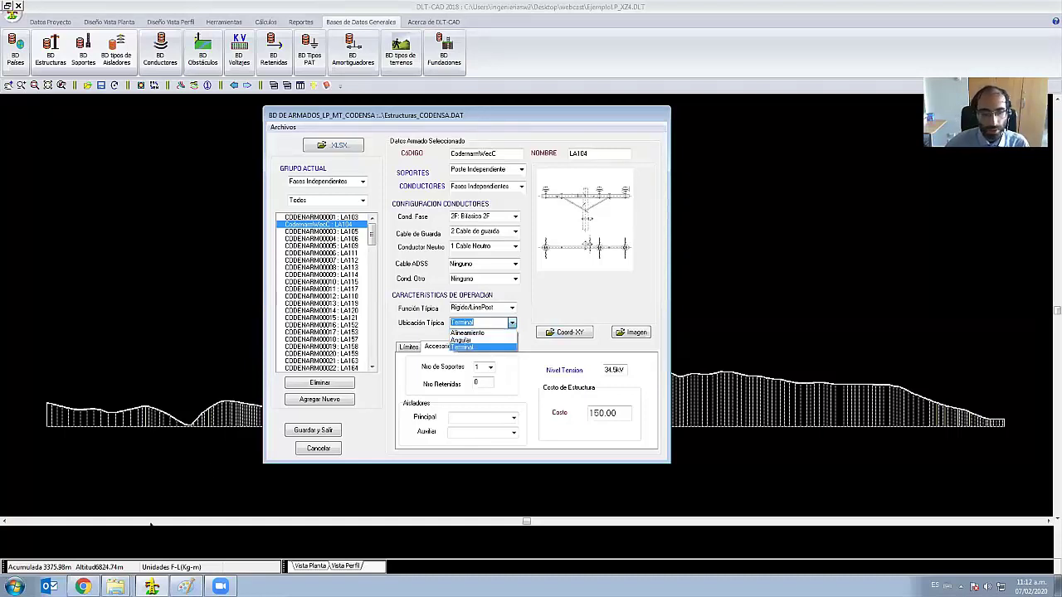
click(115, 586)
click(116, 506)
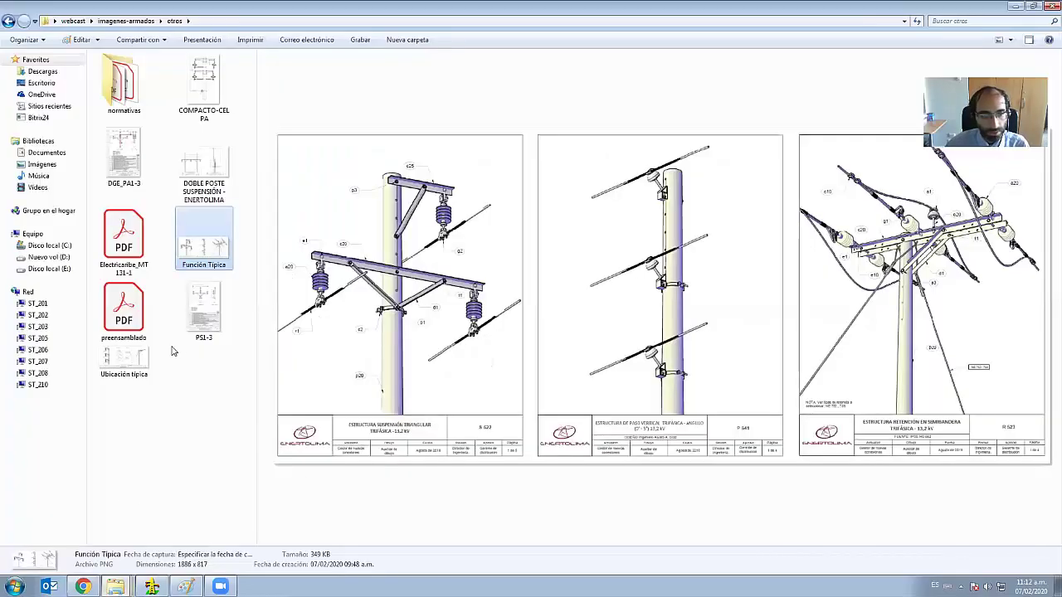
- View the Ubicación típica pole drawings image, then return to the DLT-CAD structures dialog
double_click(124, 358)
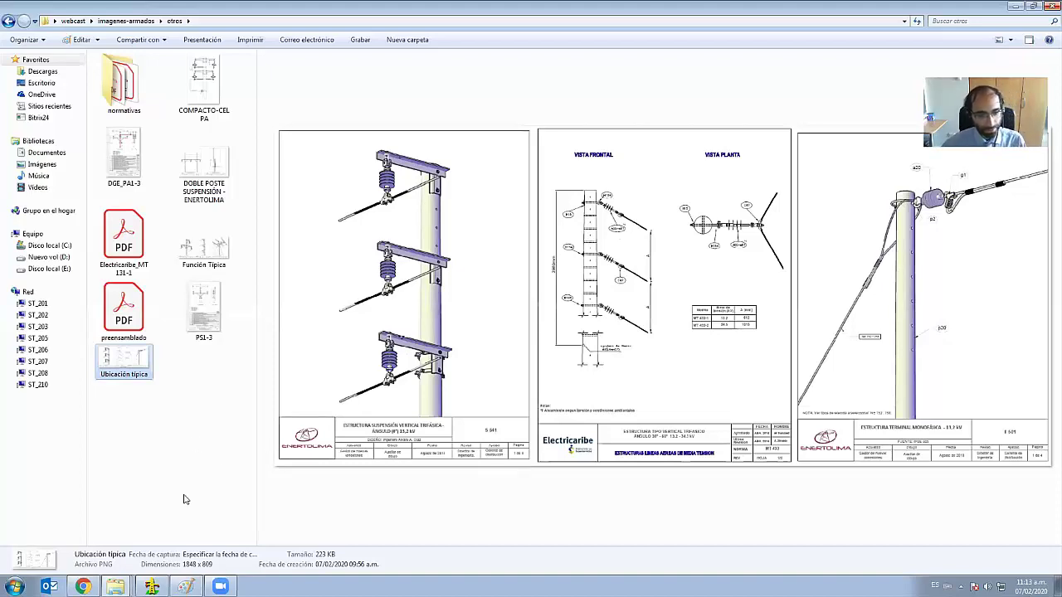
click(152, 587)
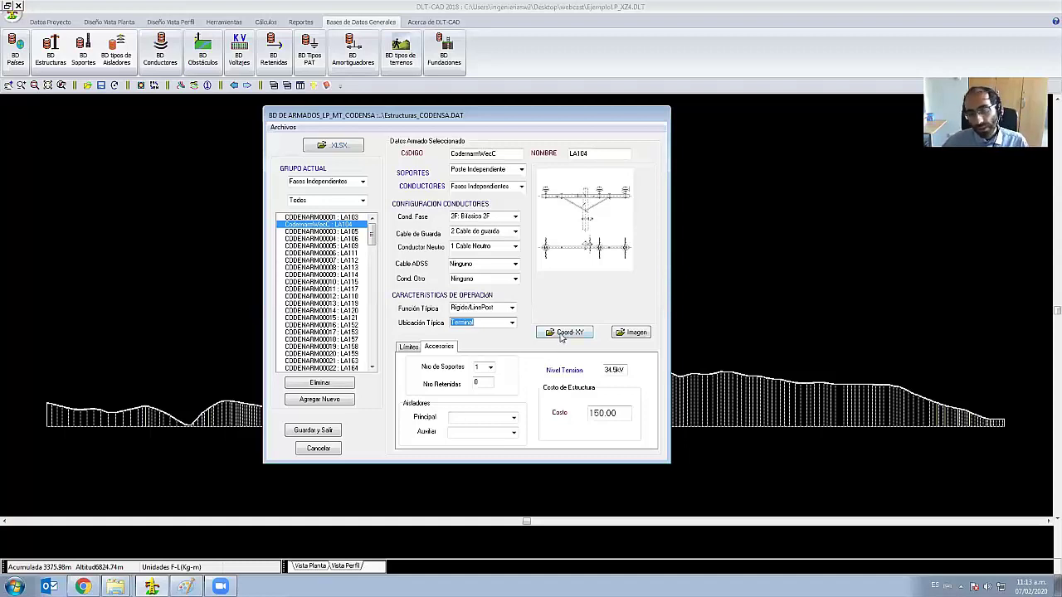
- Check LA104's coordinate table and change its phase conductors to 3F: Trifasico 1T
click(563, 332)
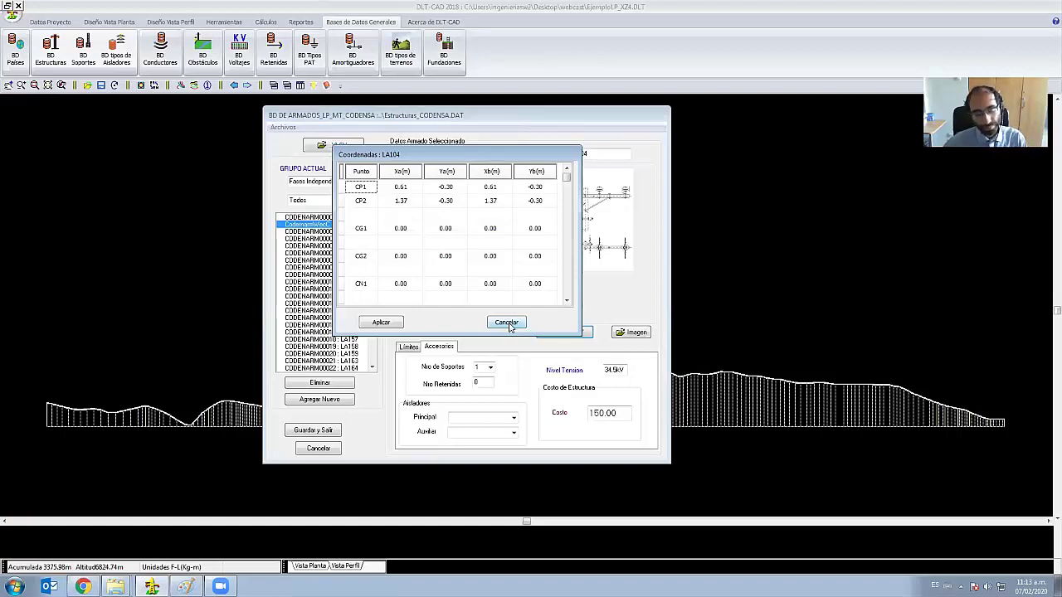
click(507, 323)
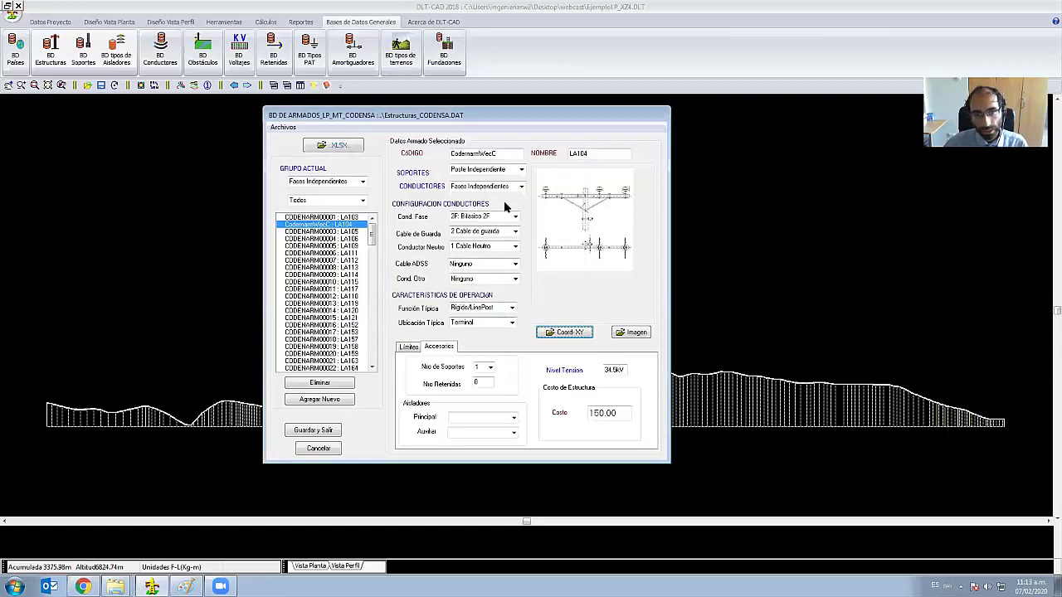
click(563, 332)
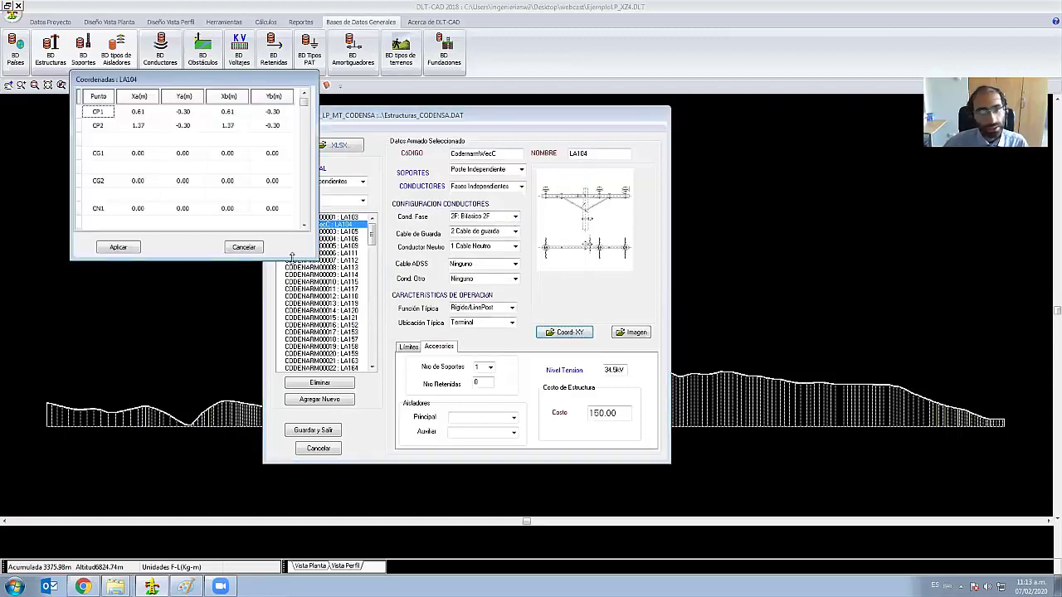
click(243, 248)
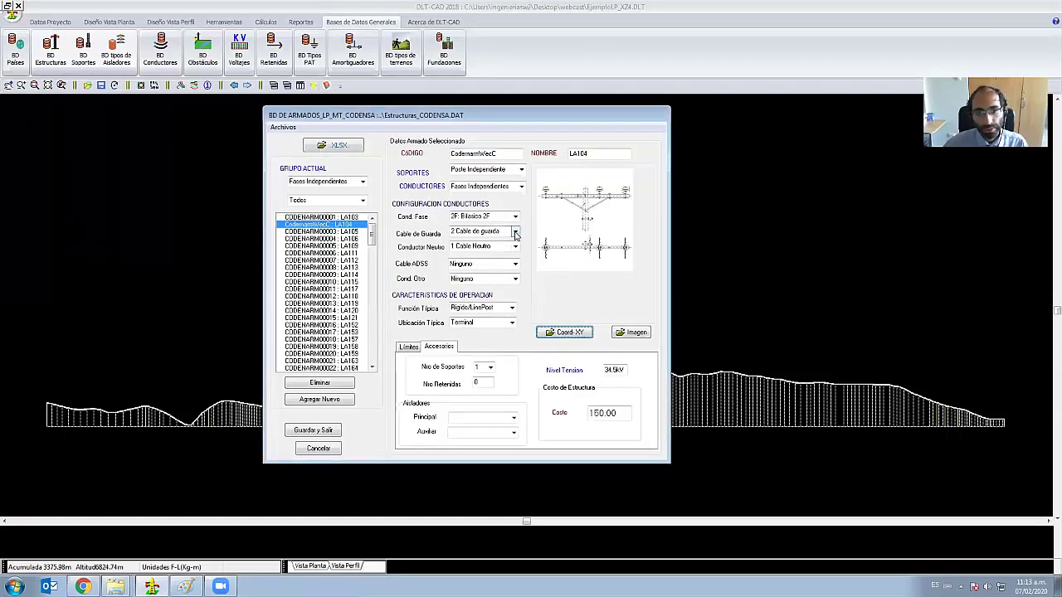
click(515, 217)
click(490, 246)
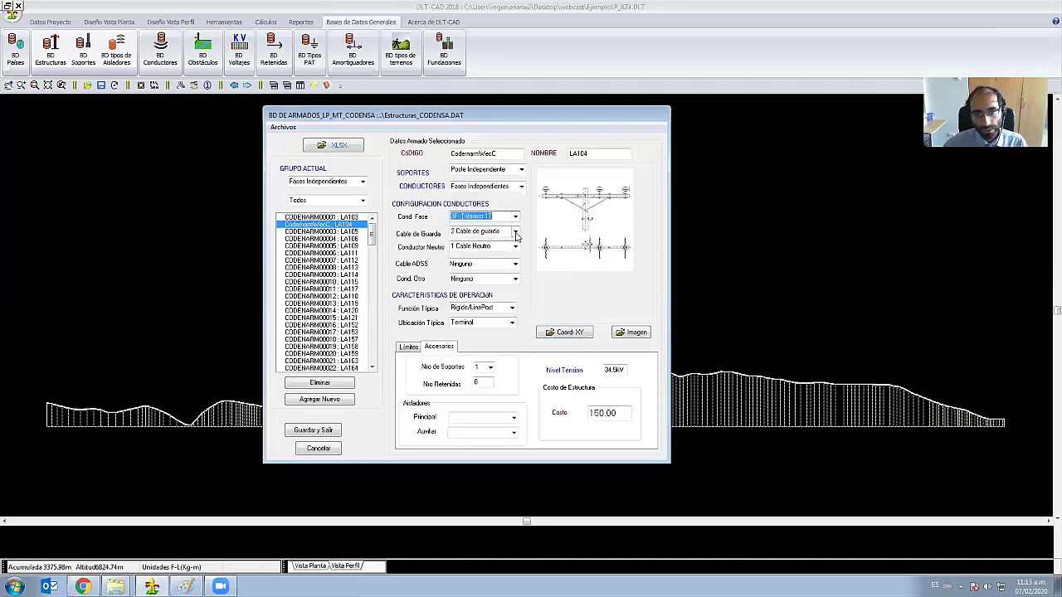
click(554, 333)
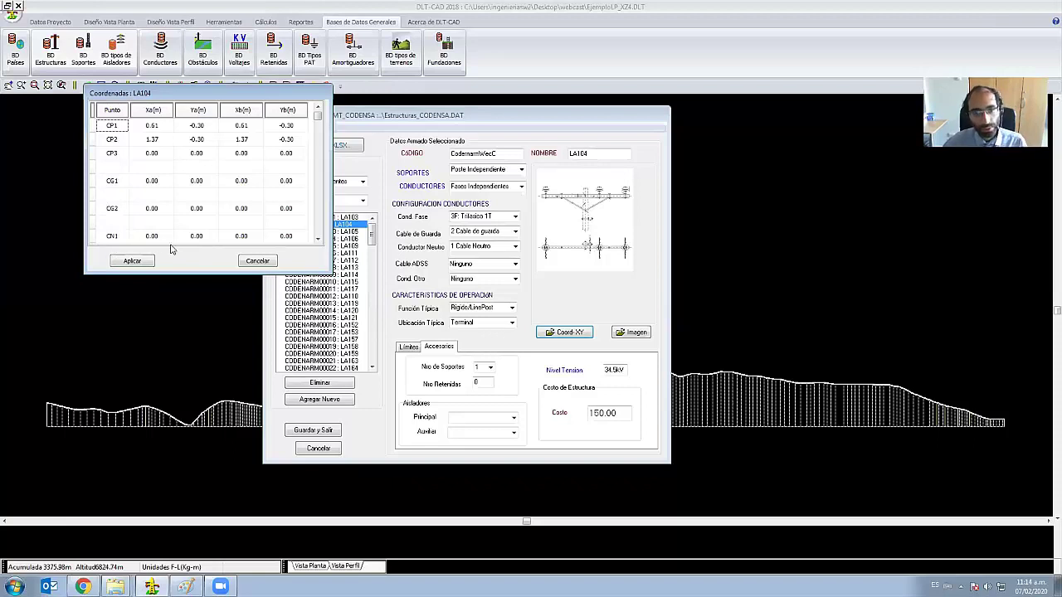
click(261, 263)
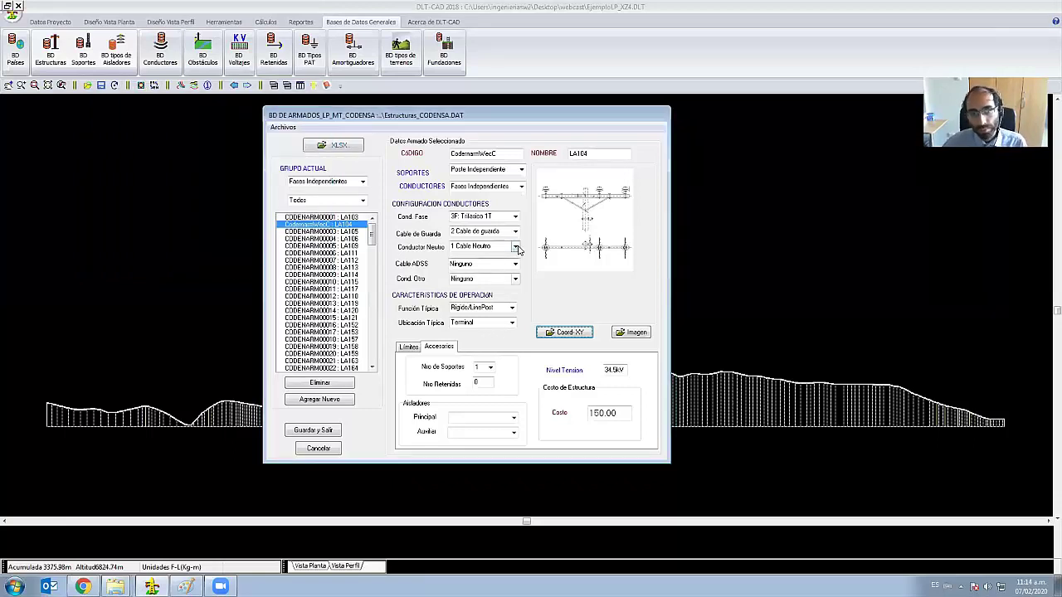
- Set the neutral conductor and guard cable to Ninguno, then review the CP1–CP3 coordinates
click(515, 250)
click(490, 255)
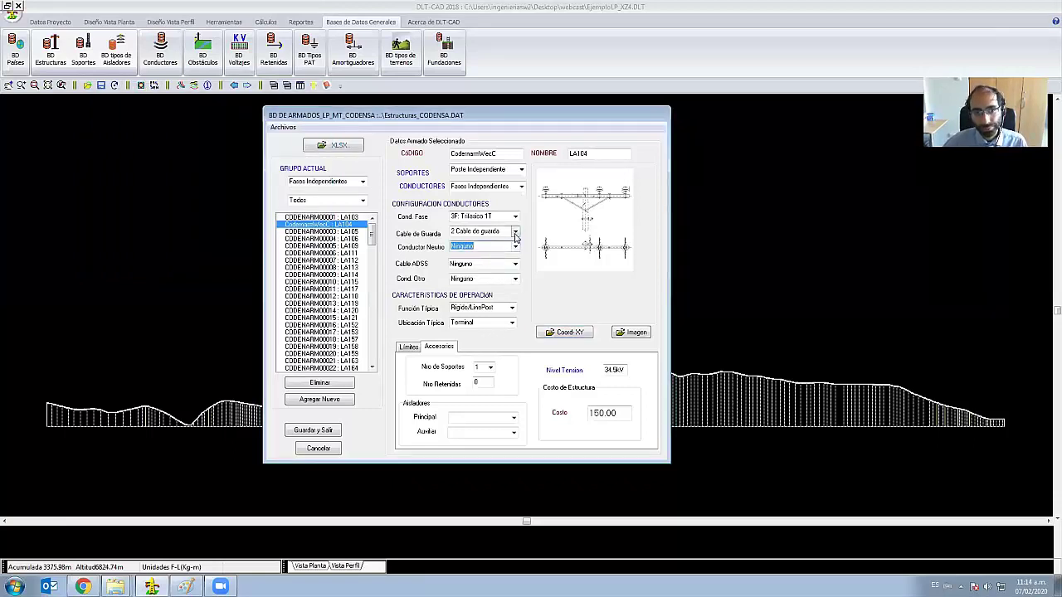
click(516, 233)
click(479, 241)
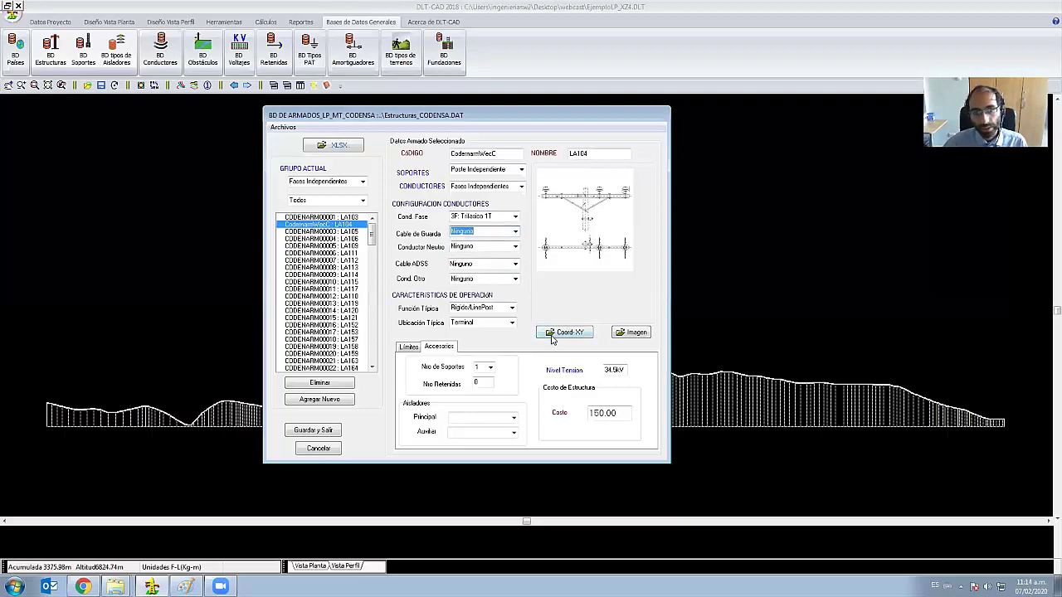
click(562, 334)
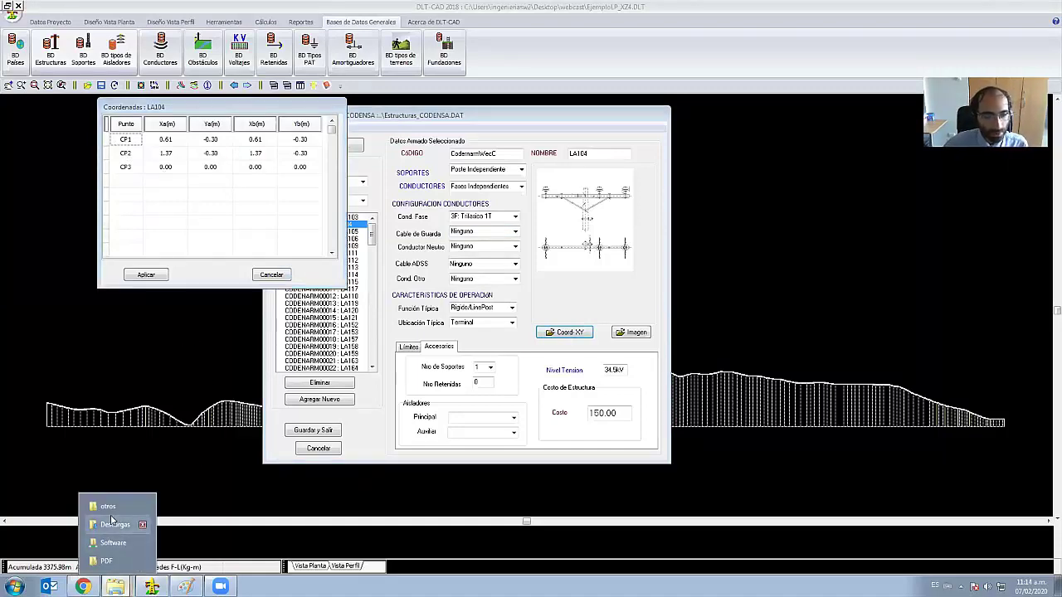
- View the DGE_PA1-3 pole drawing in Paint at 200%, scrolling through its table and elevation
click(124, 505)
click(184, 586)
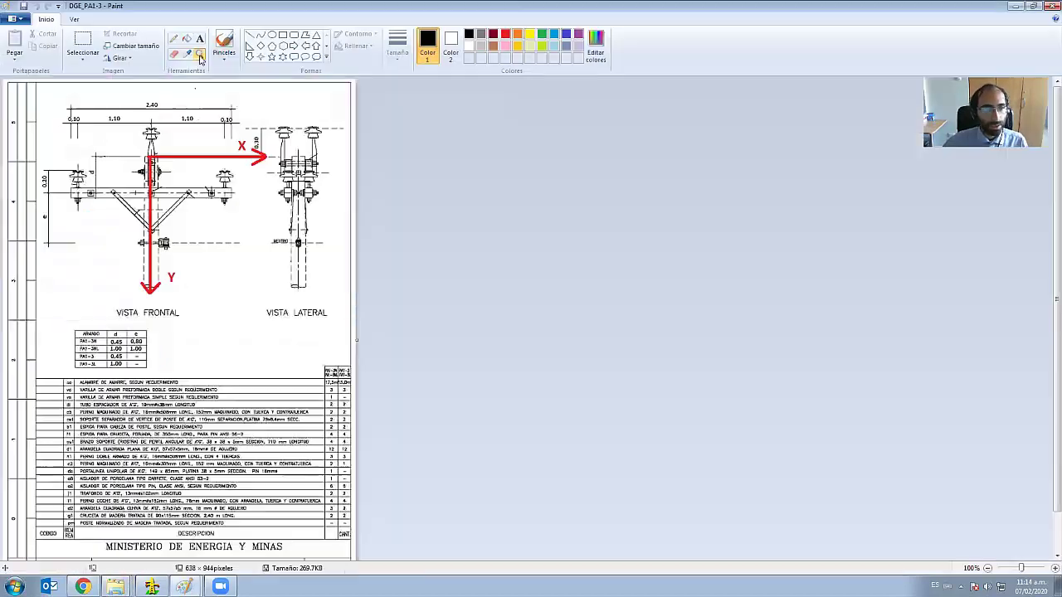
click(248, 166)
scroll(514, 360, down, 4)
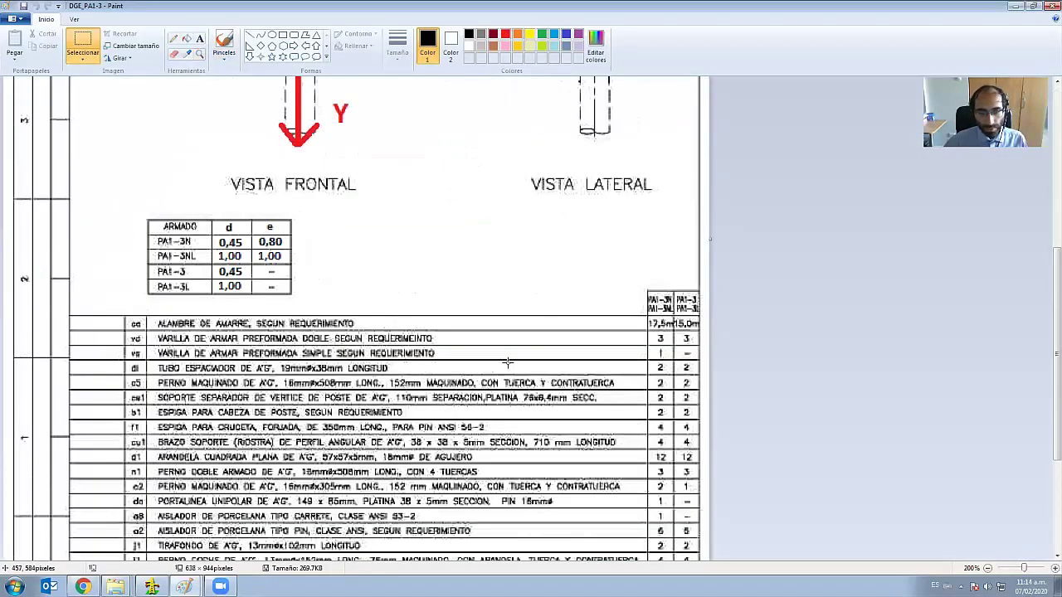
scroll(508, 363, down, 6)
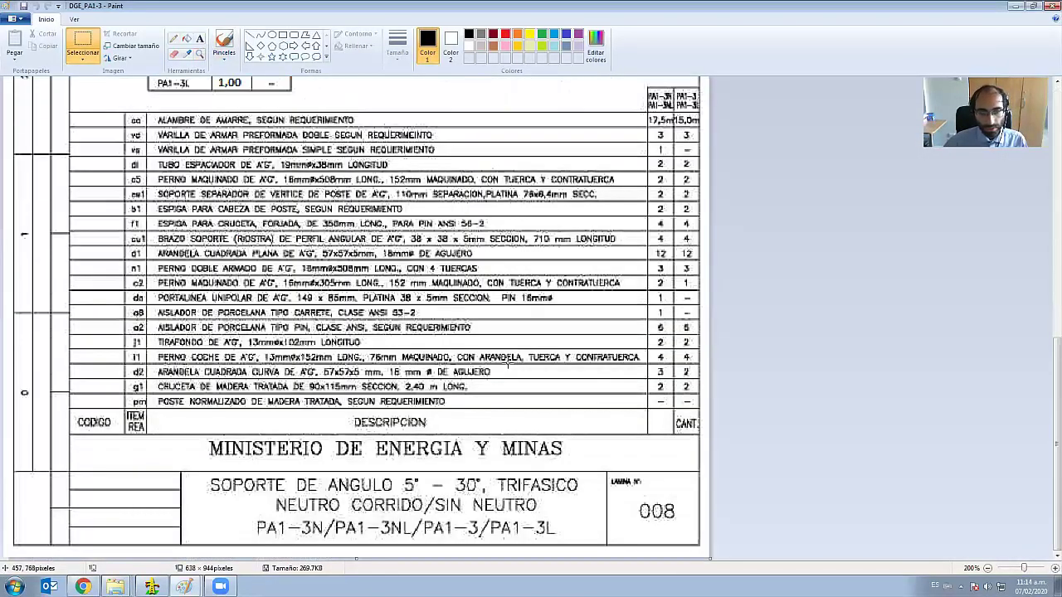
scroll(507, 362, up, 10)
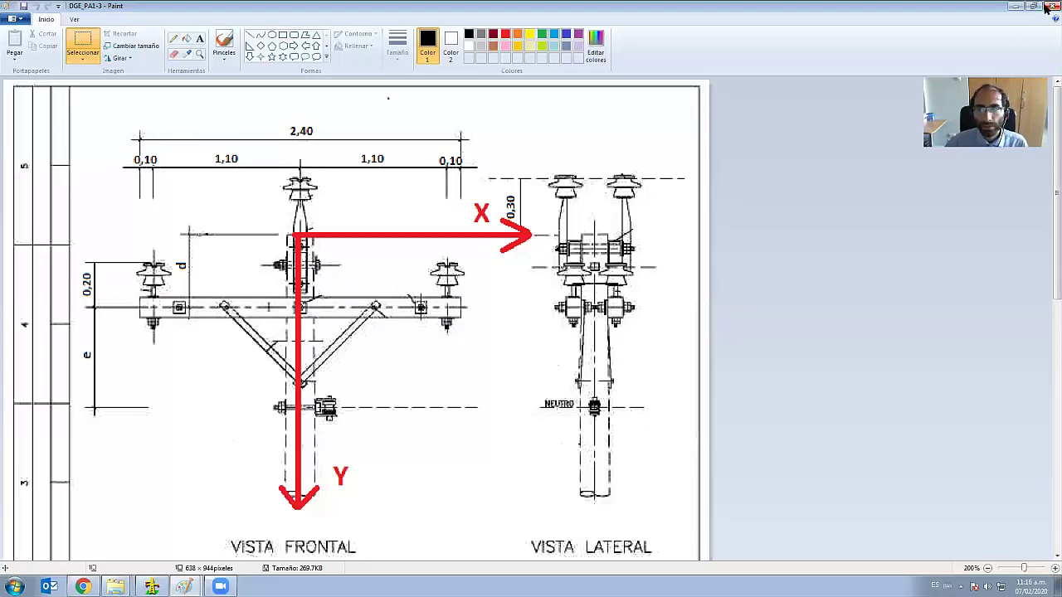
click(1047, 7)
- Start saving the structure table over Estructuras_DGE.DAT, then decline the overwrite and cancel
click(1048, 7)
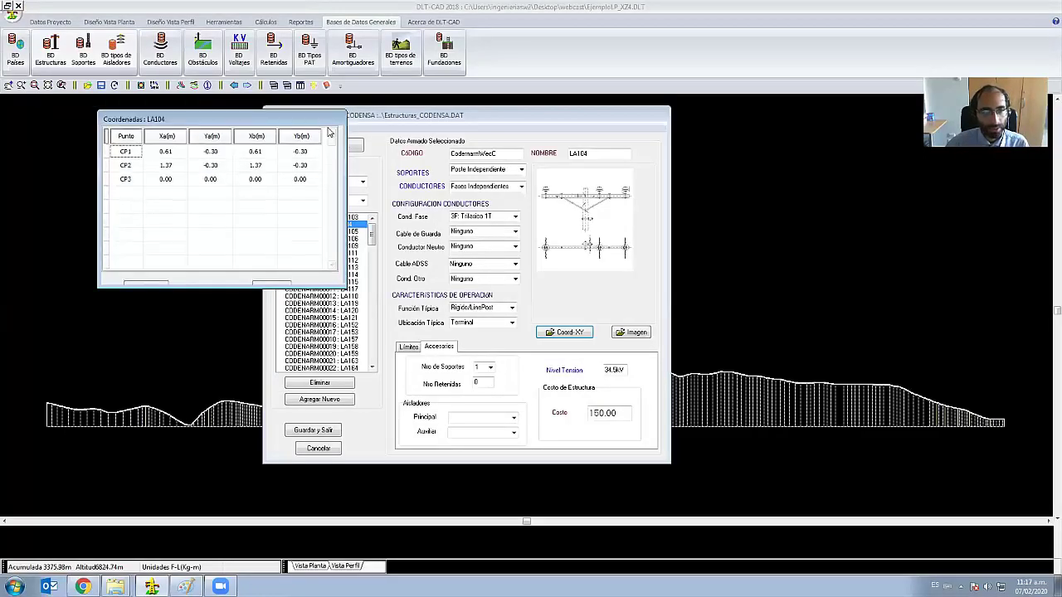
drag(286, 101, 573, 146)
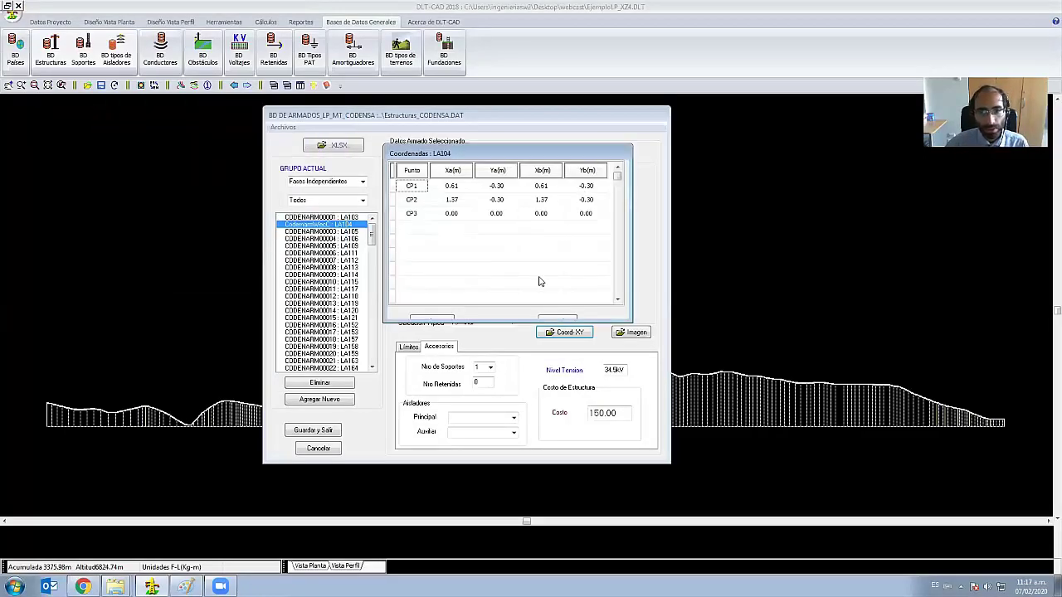
click(282, 126)
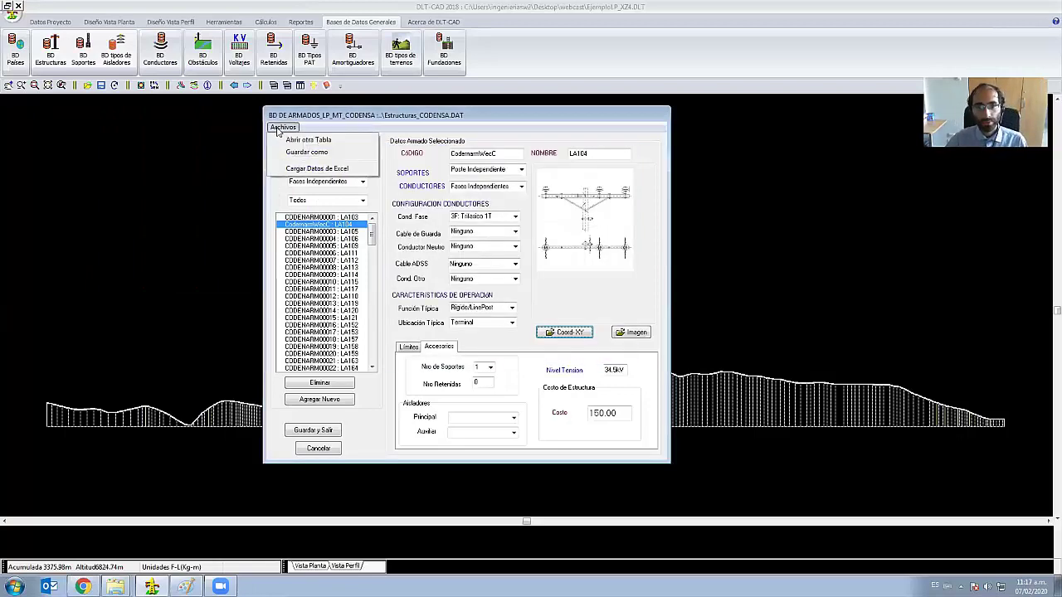
click(301, 154)
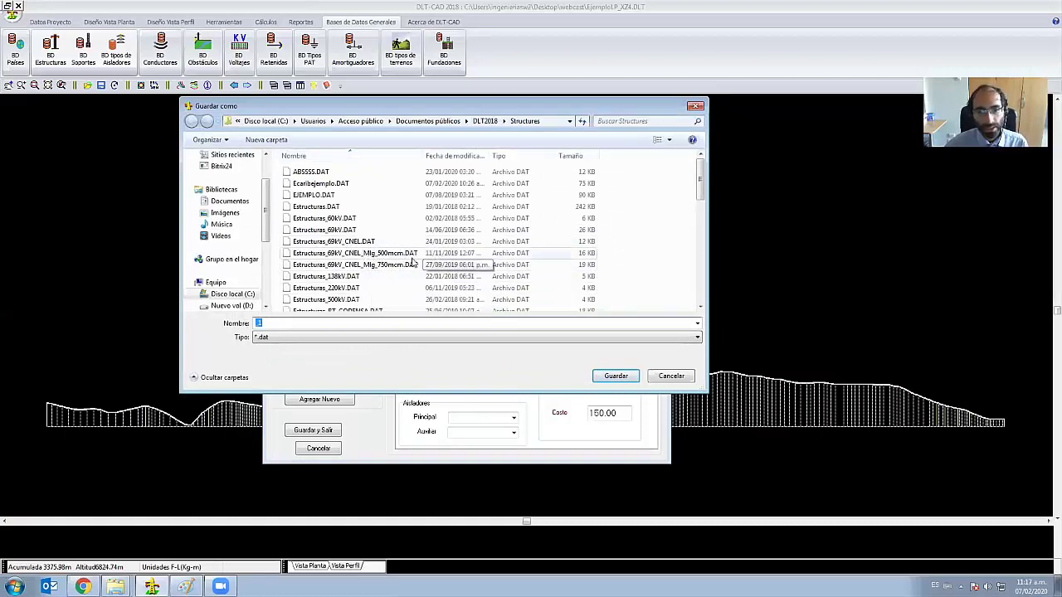
click(365, 264)
scroll(360, 260, down, 2)
scroll(359, 259, down, 1)
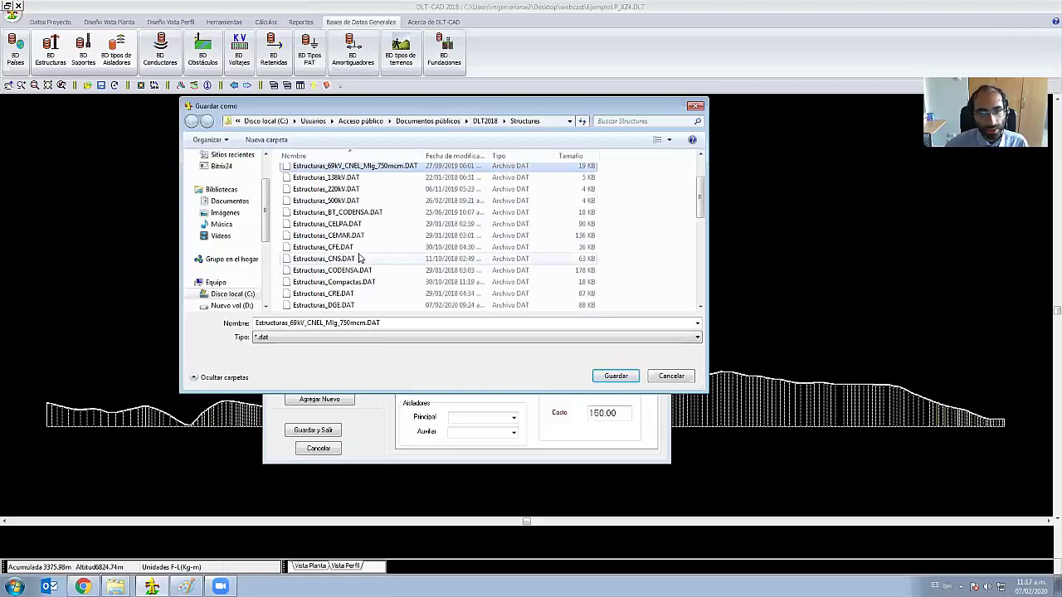
scroll(354, 274, down, 1)
double_click(348, 271)
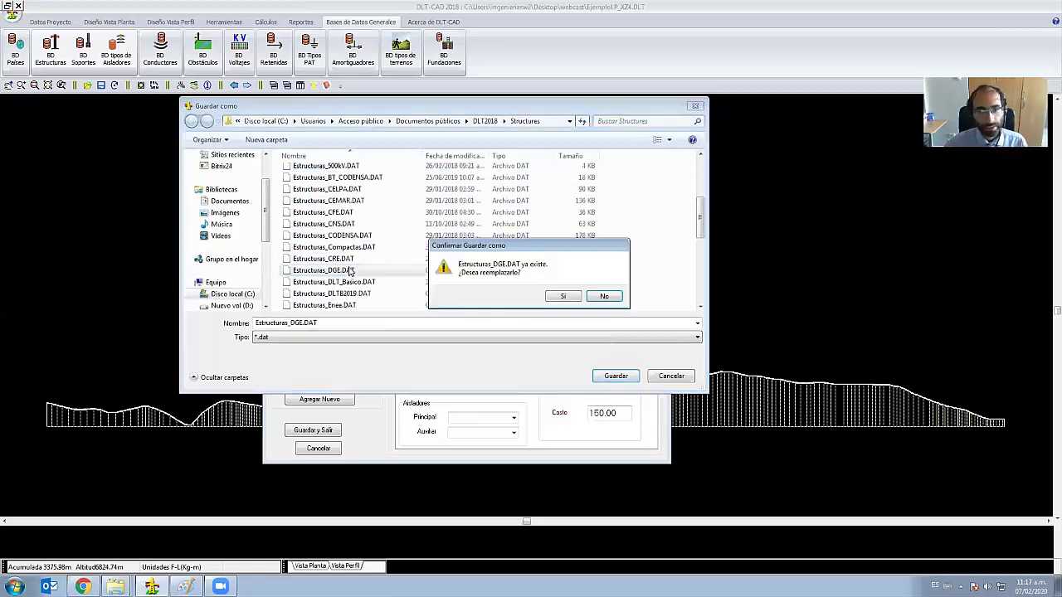
click(673, 294)
click(671, 376)
- Load the Estructuras_DGE.DAT structure table
click(282, 127)
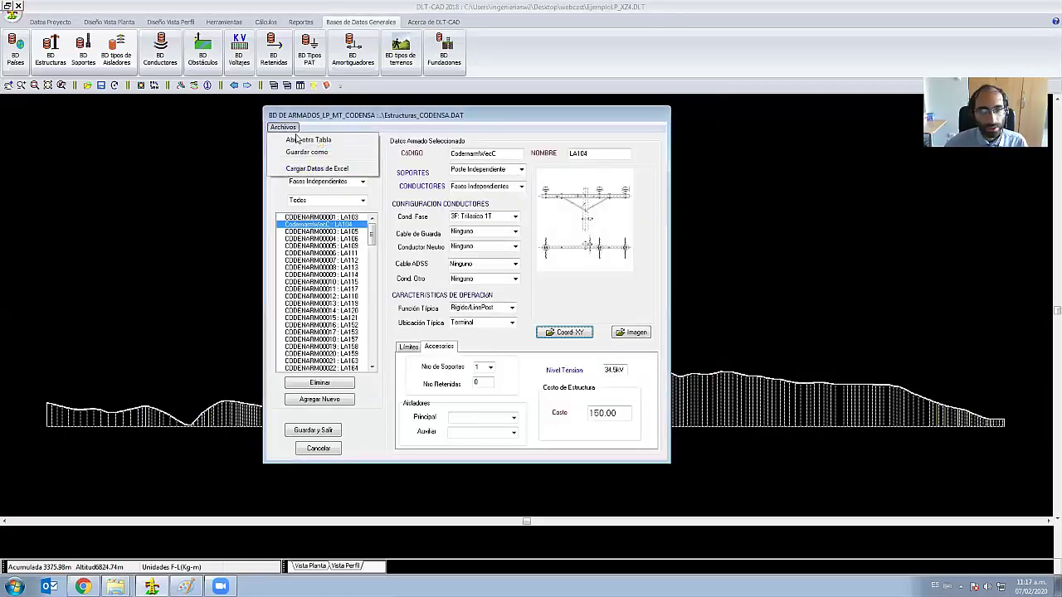
click(304, 141)
scroll(371, 274, down, 2)
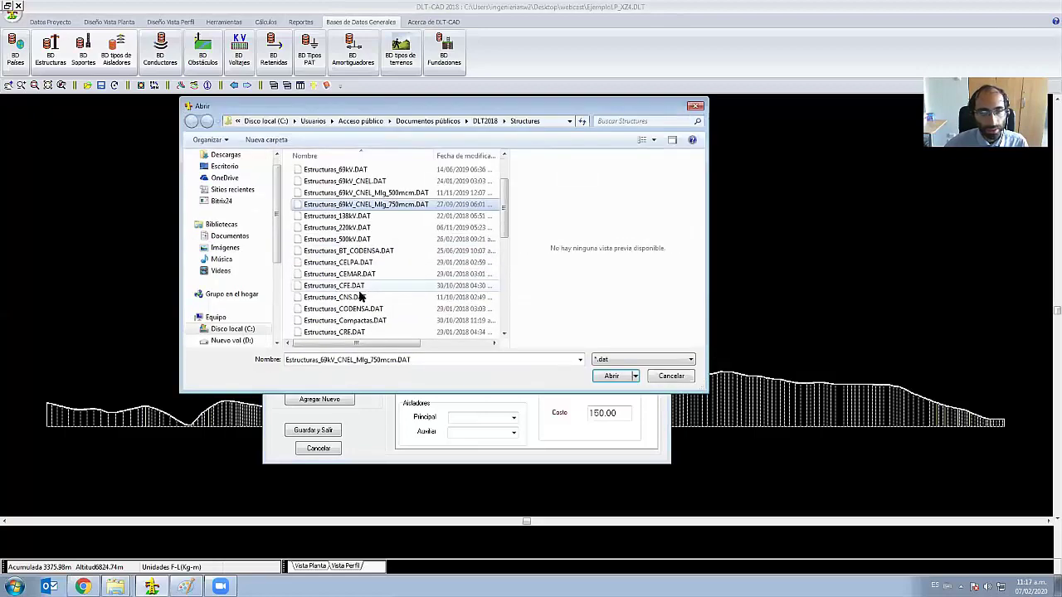
double_click(351, 276)
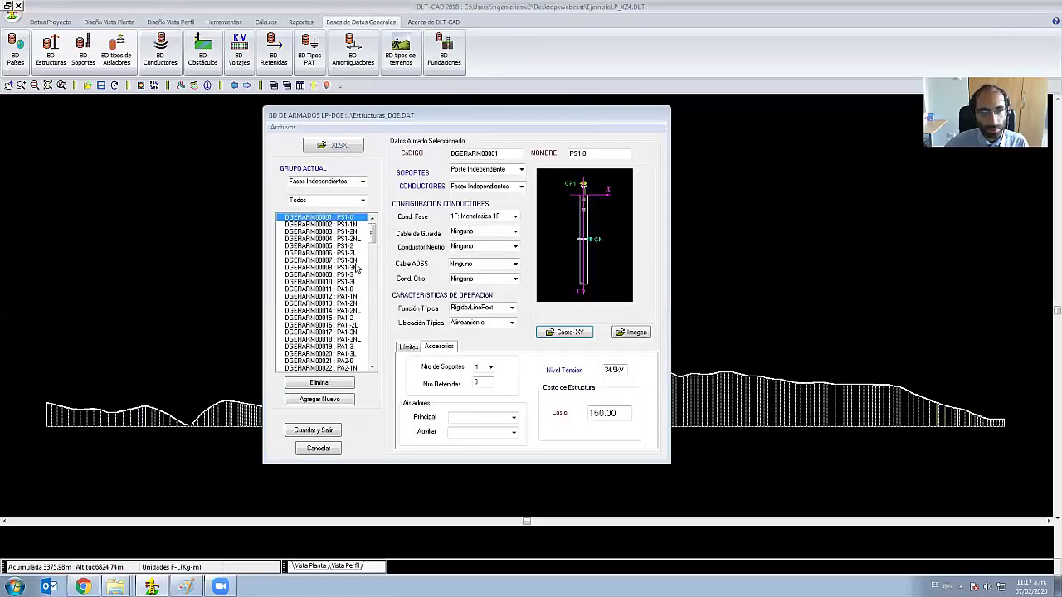
text(3000)
- Save the DGE structure table as a new file named Armados_WebCast.DAT
click(282, 127)
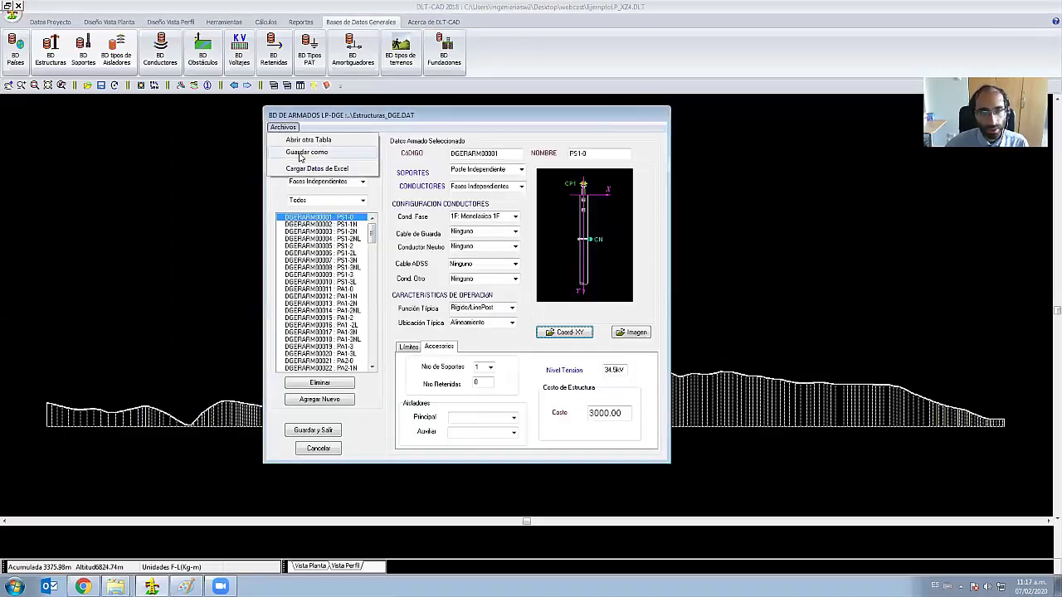
click(301, 153)
text(We)
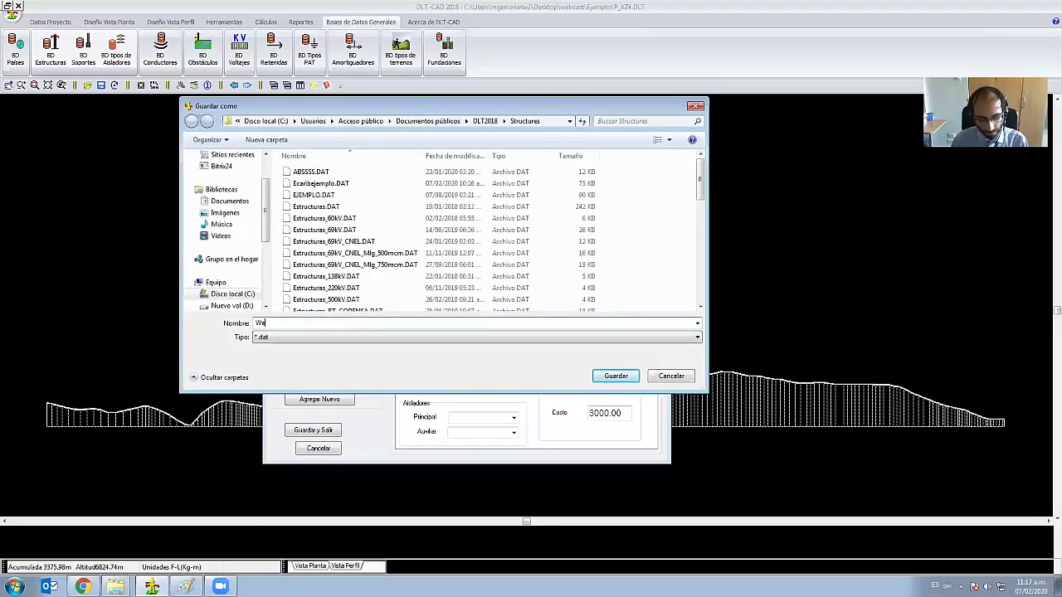
text(bCast)
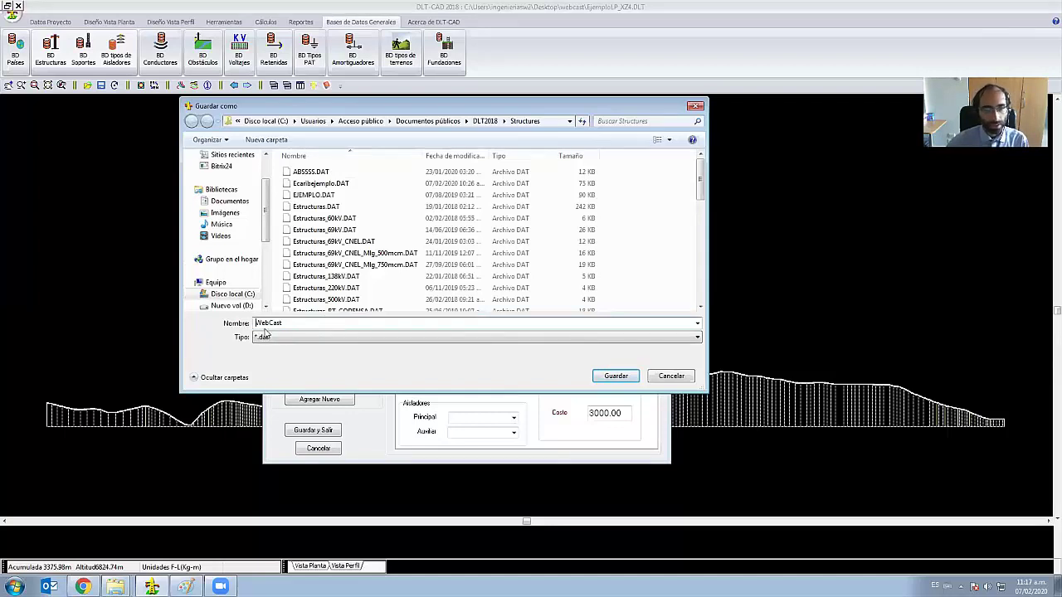
text(Armados_)
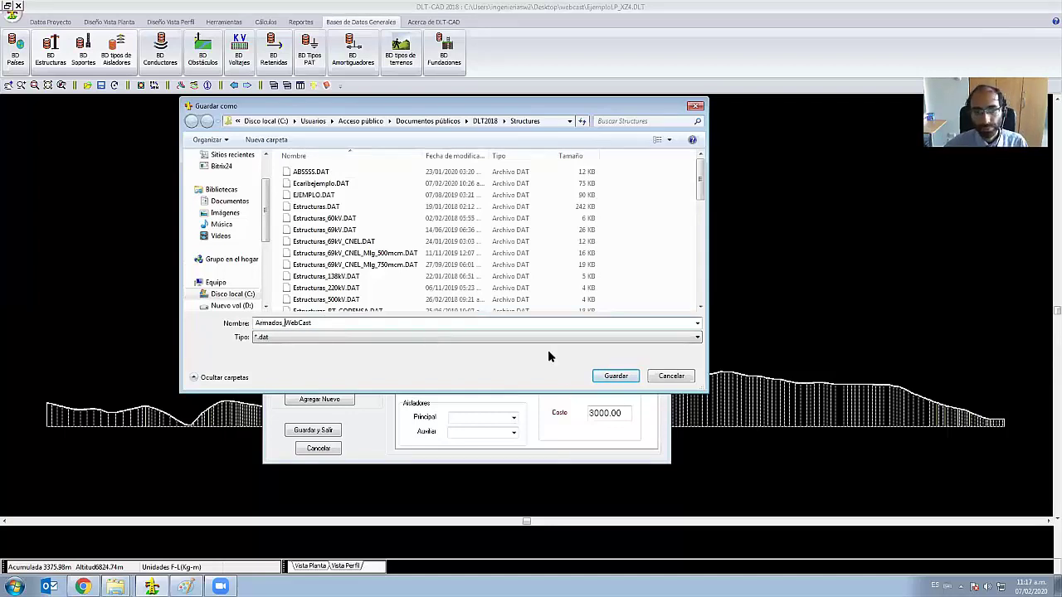
click(612, 376)
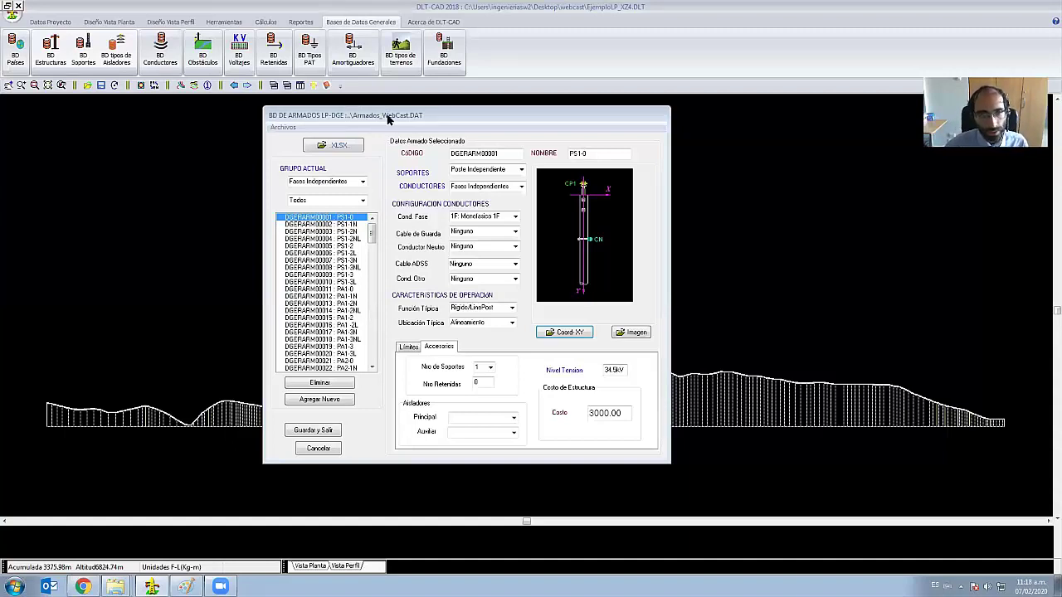
click(415, 122)
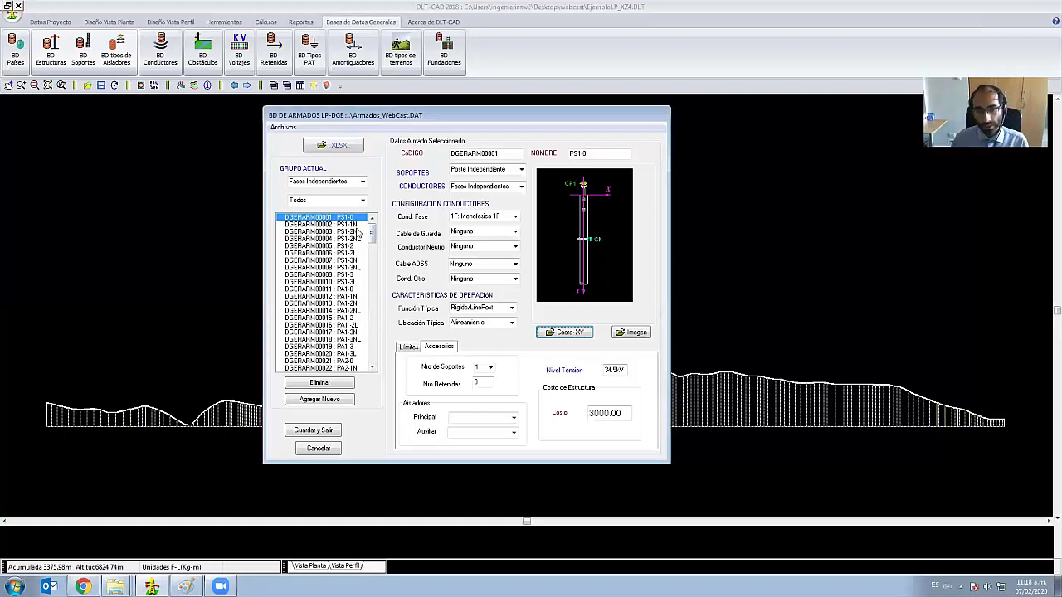
drag(372, 234, 374, 363)
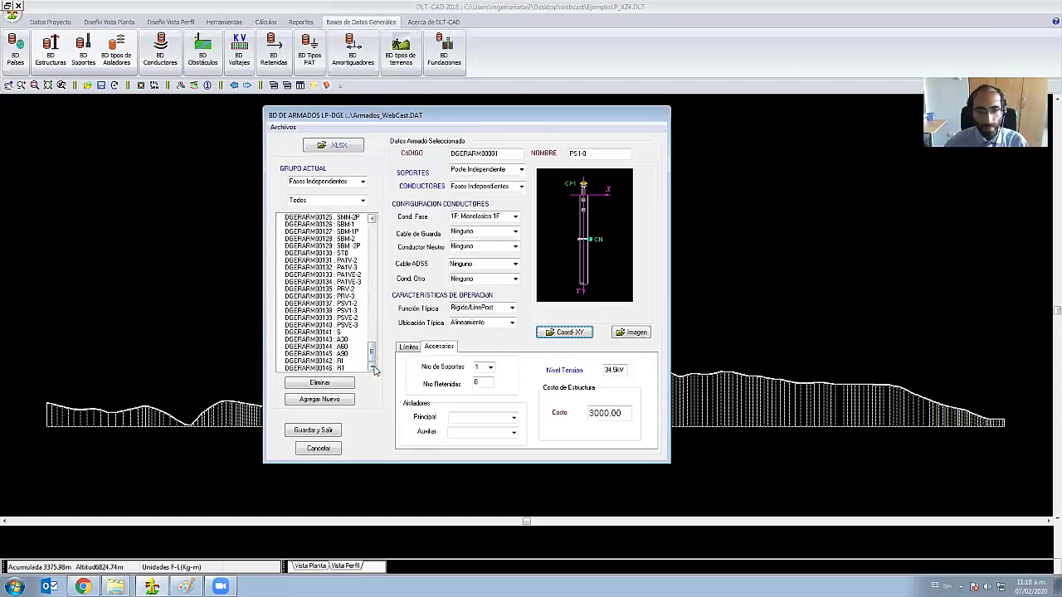
mouse_move(116, 587)
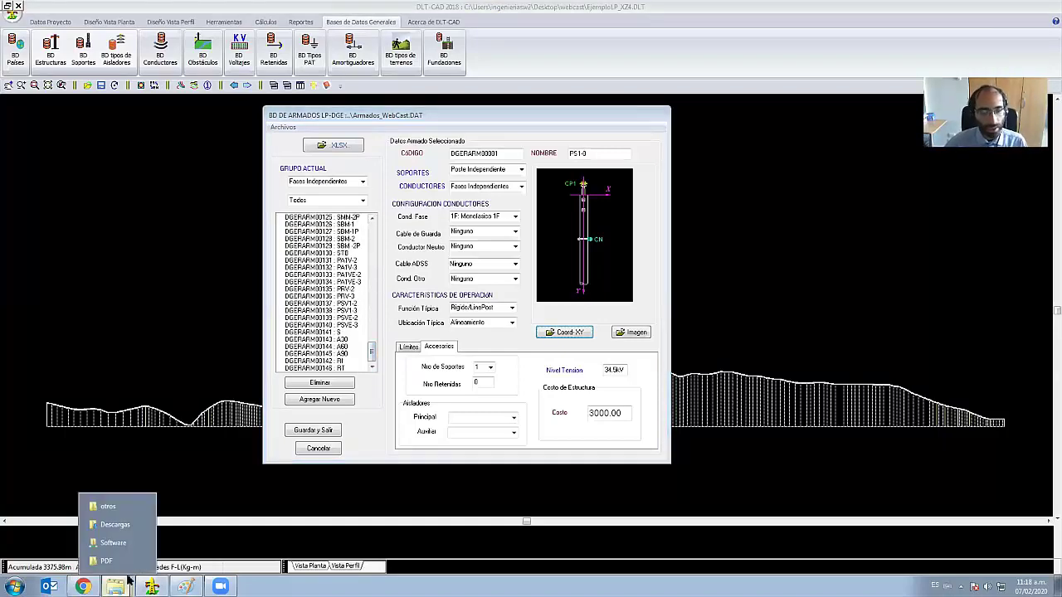
- Go back to the imagenes-armados folder and open the ENERTOLIMA A 121 image in Paint
click(124, 503)
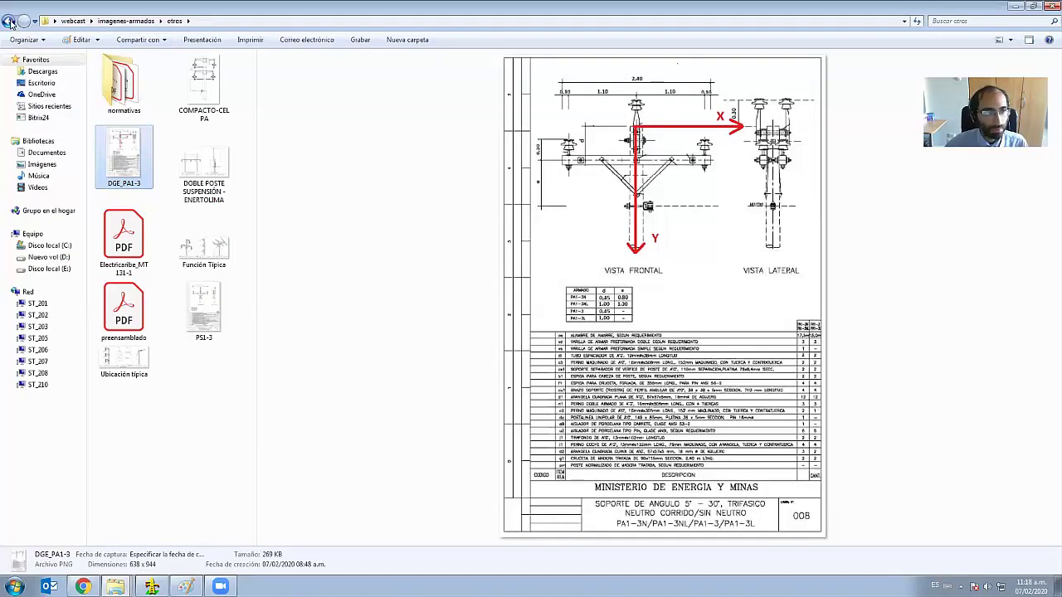
click(125, 21)
click(133, 156)
double_click(133, 156)
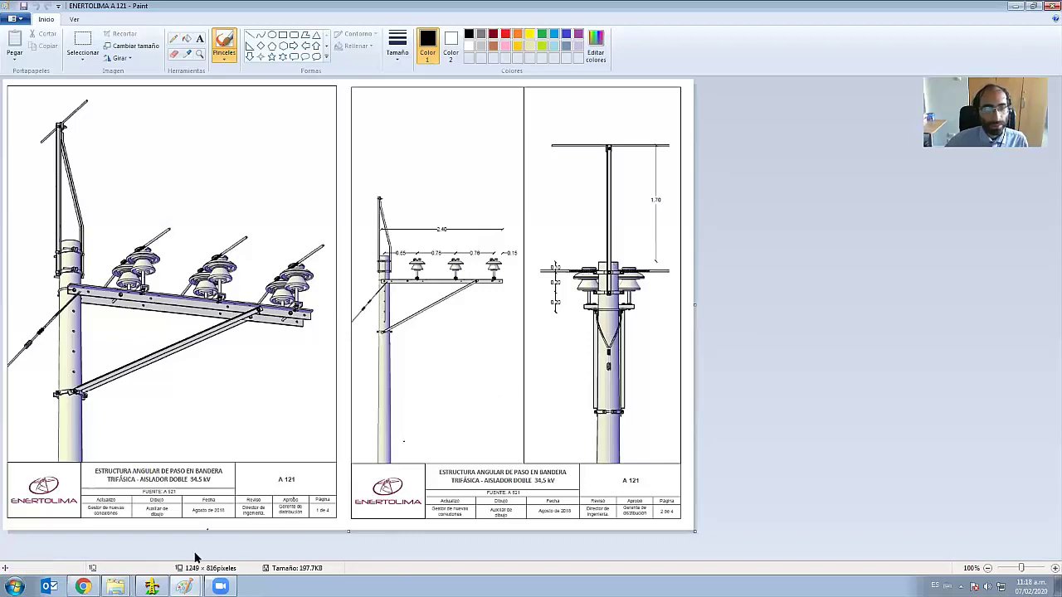
- Bring the DLT-CAD Armados_WebCast.DAT assemblies database back in front of the Paint drawing
click(152, 586)
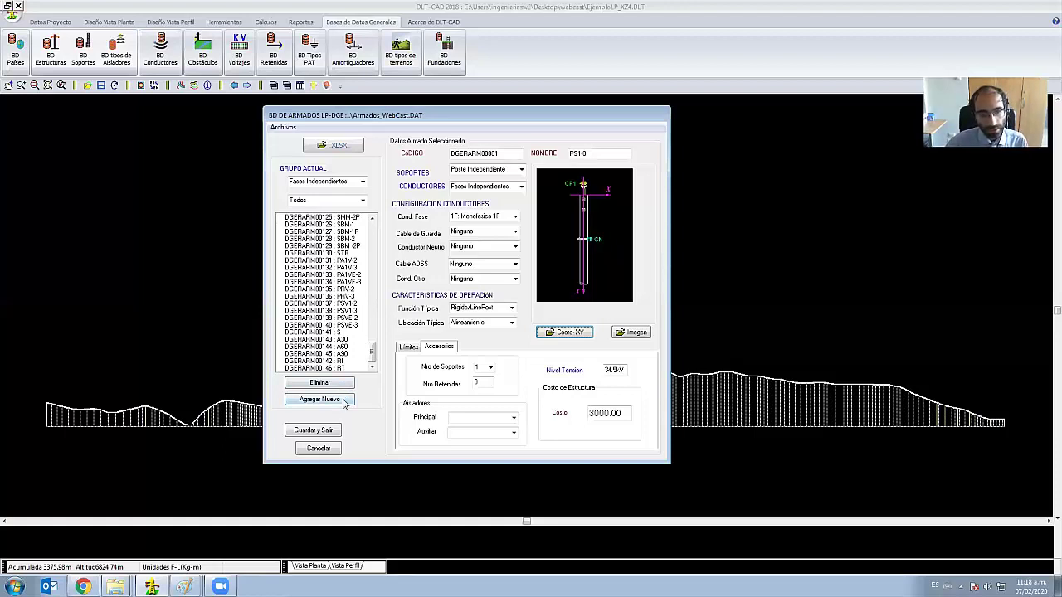
- Add a new structure coded ENERTOLIMA_WebC and named A121, checking the A 121 drawing midway
click(336, 401)
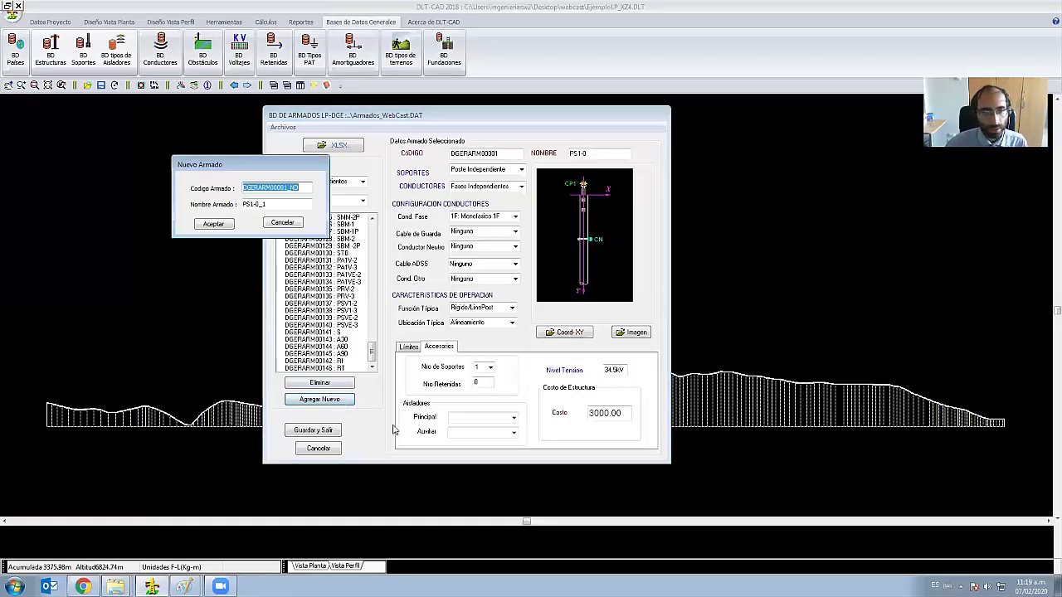
drag(273, 168, 418, 239)
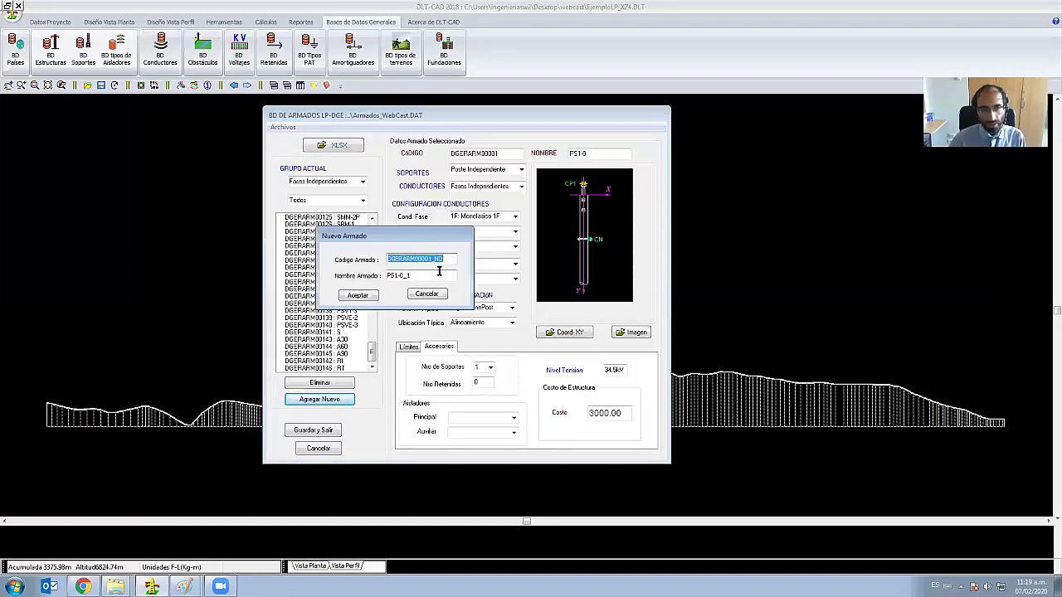
text(En)
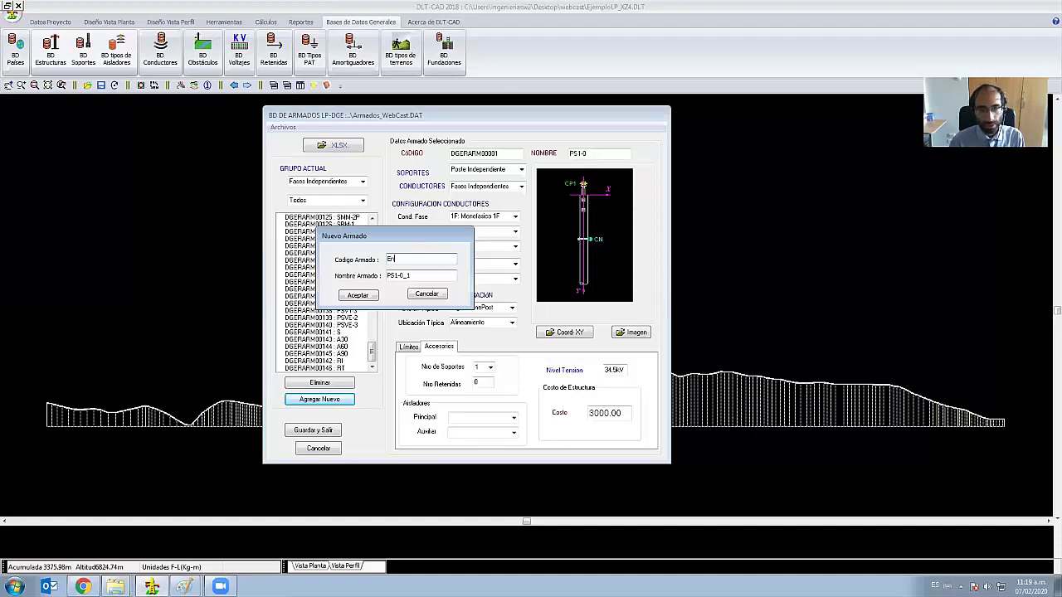
text(RTOLIMA_)
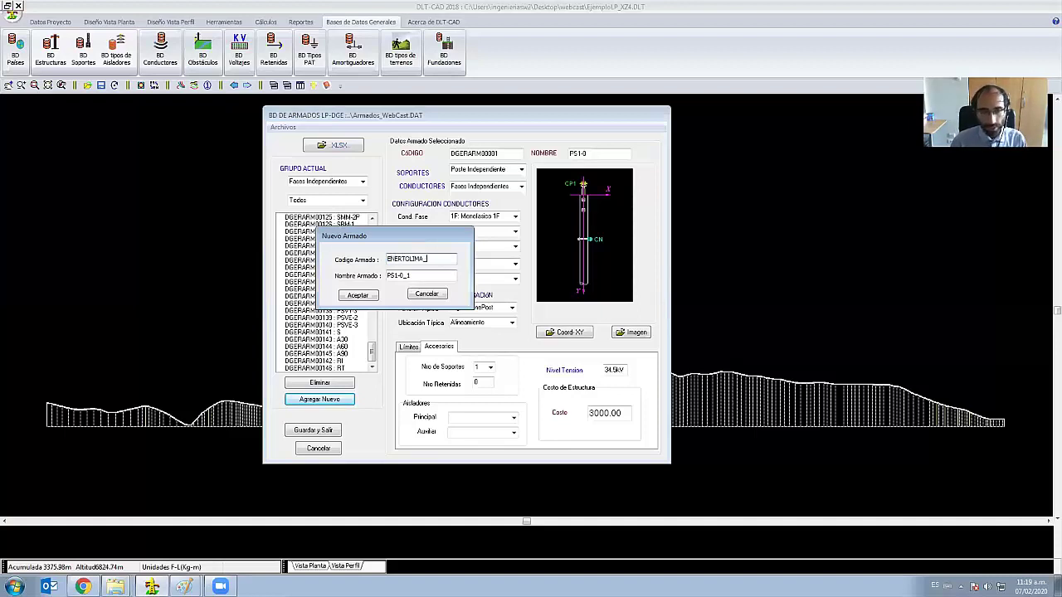
text(Web)
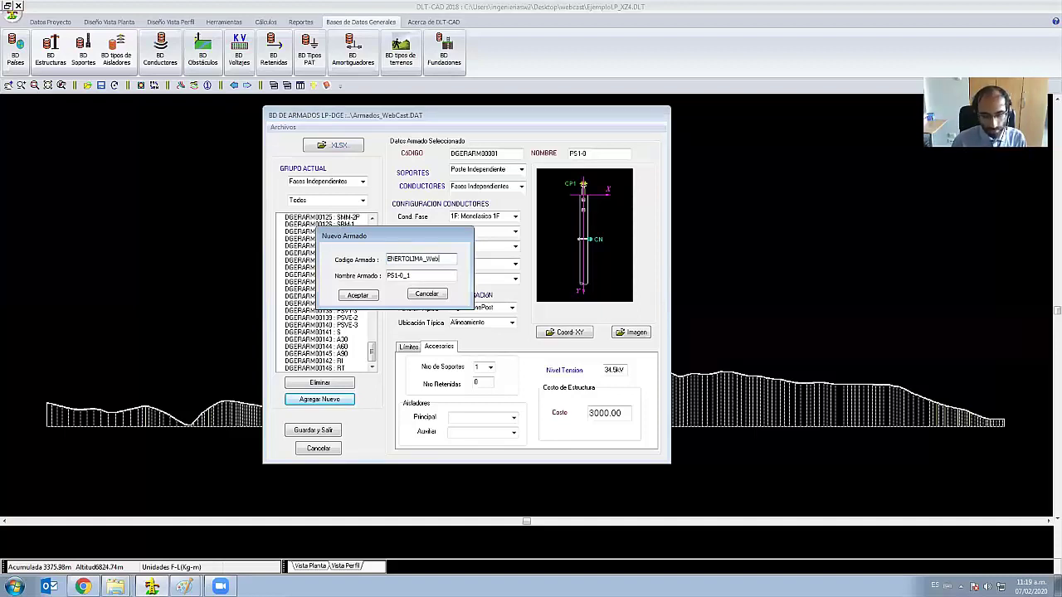
text(C)
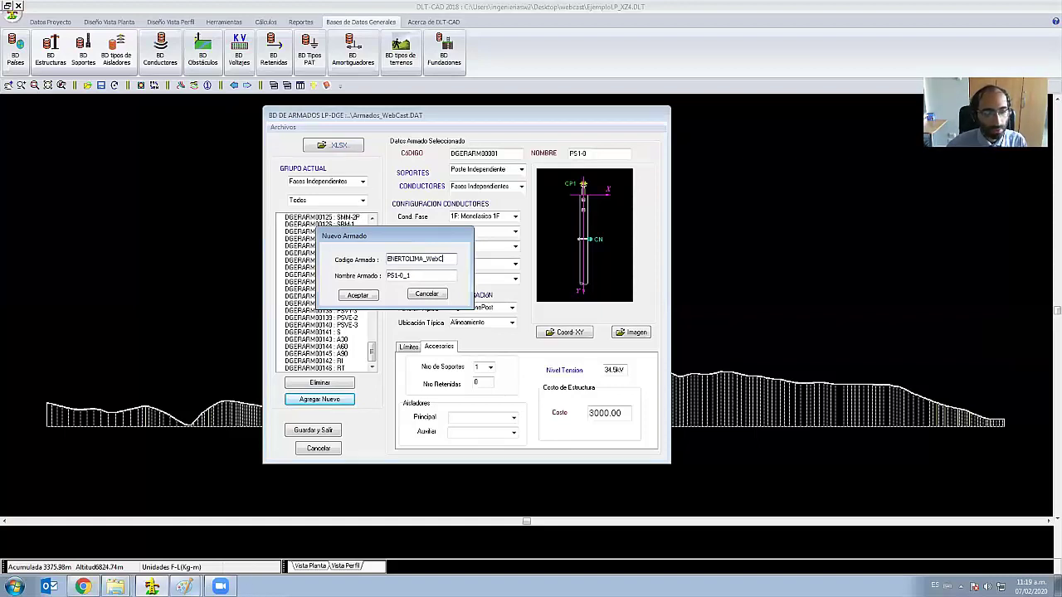
key(alt+Tab)
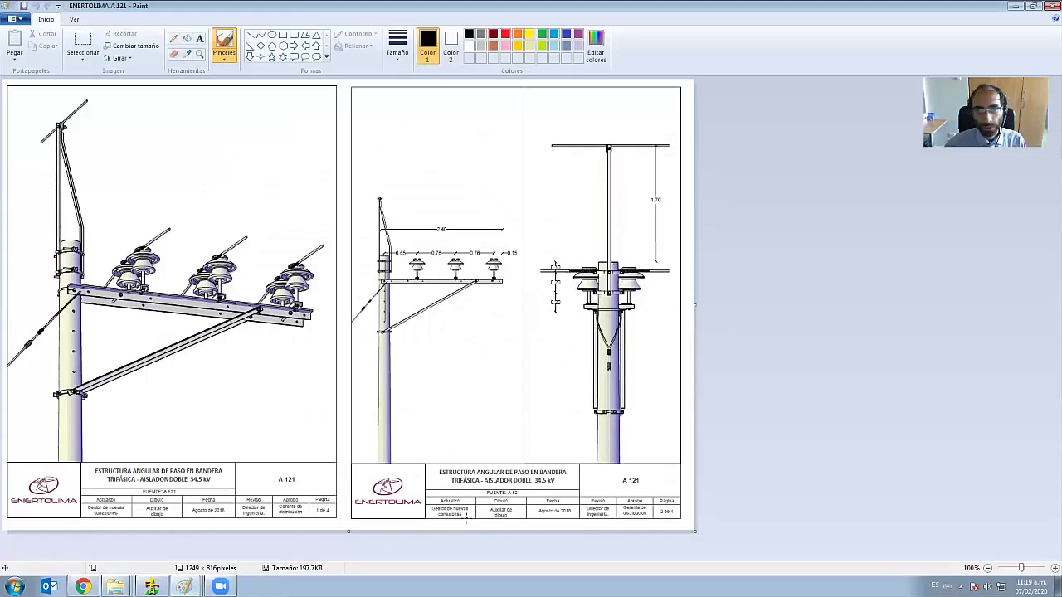
key(alt+Tab)
key(Tab)
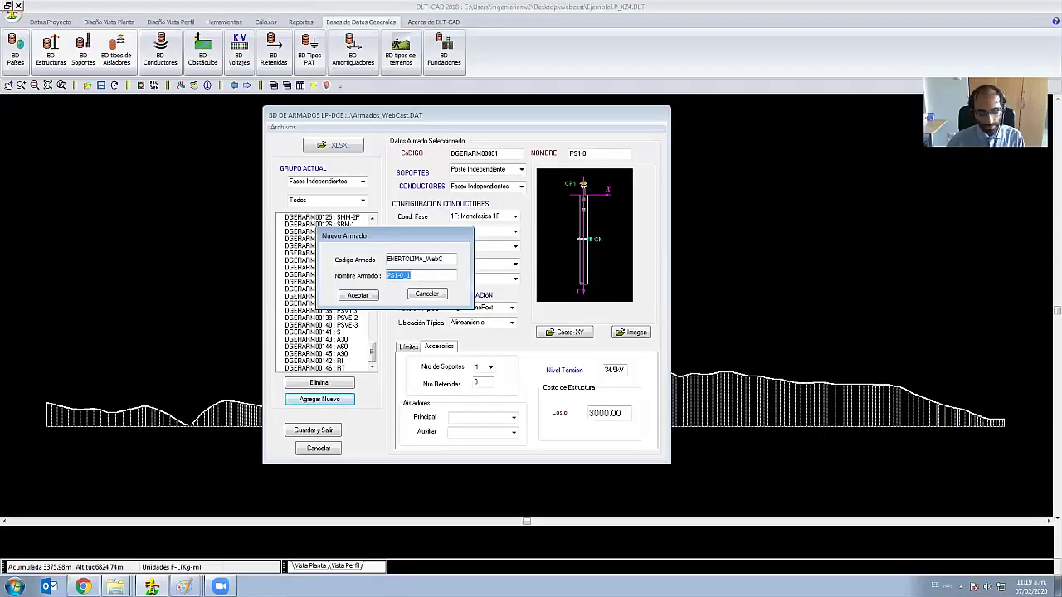
text(A121)
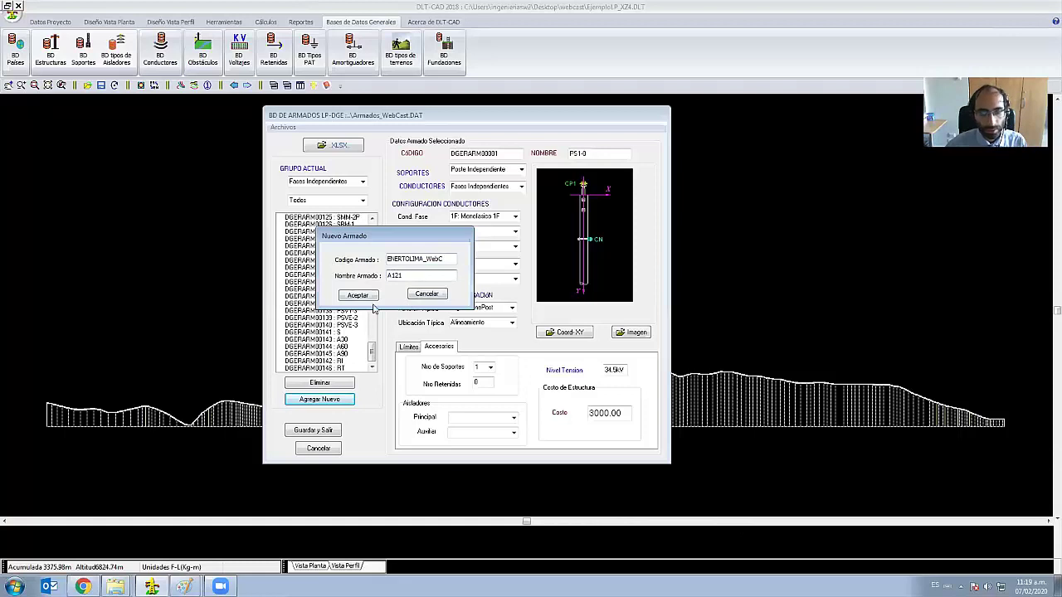
click(365, 298)
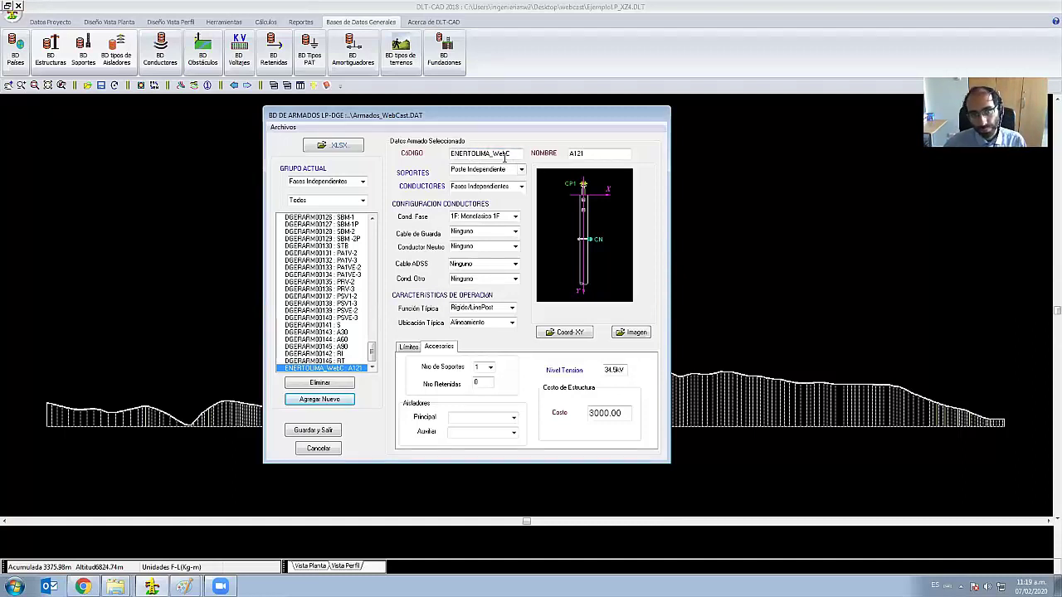
double_click(590, 153)
click(590, 153)
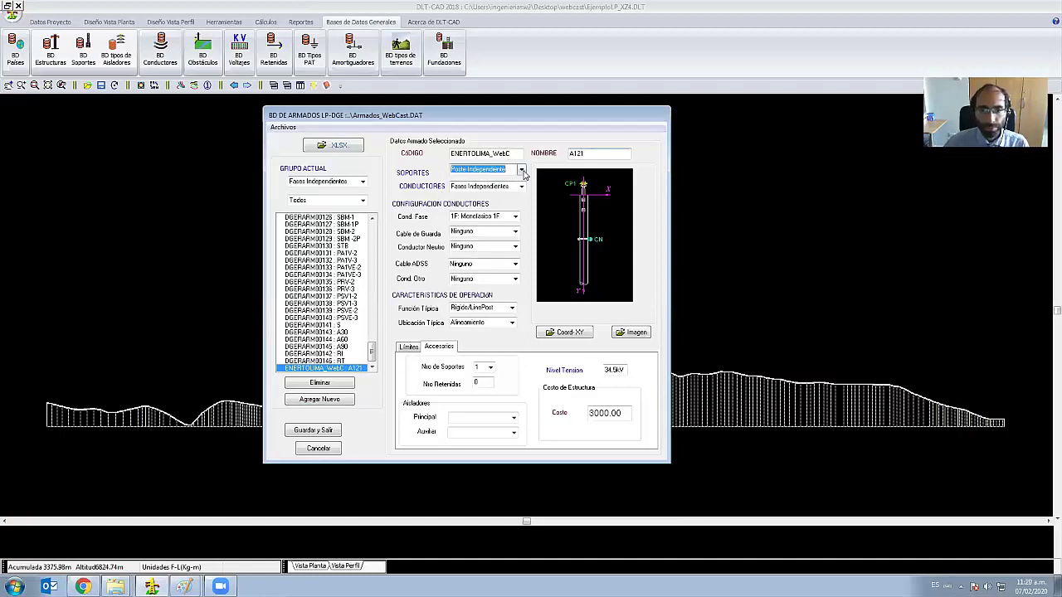
click(184, 586)
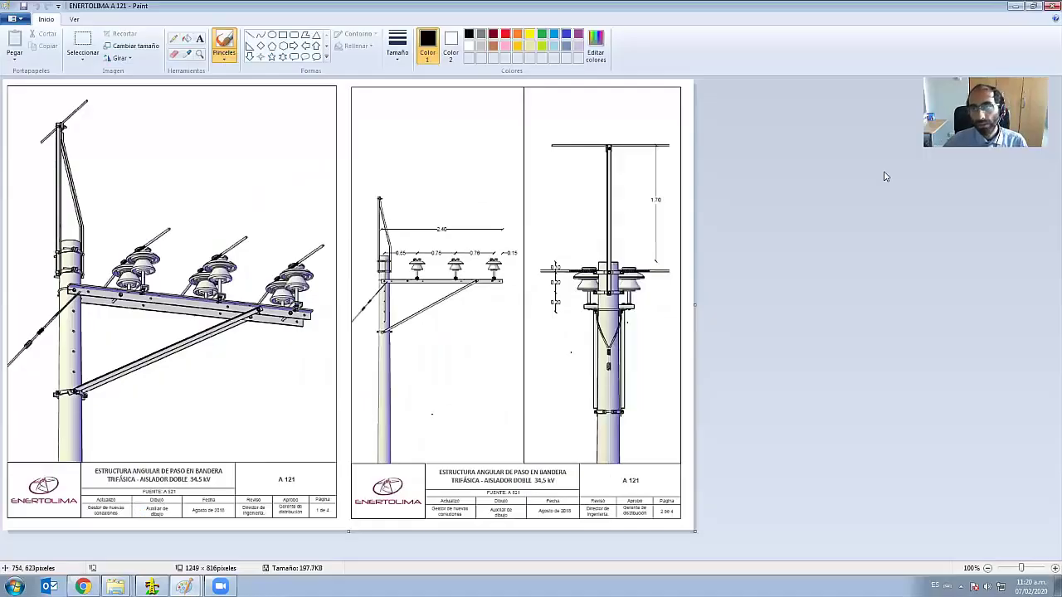
key(alt+Tab)
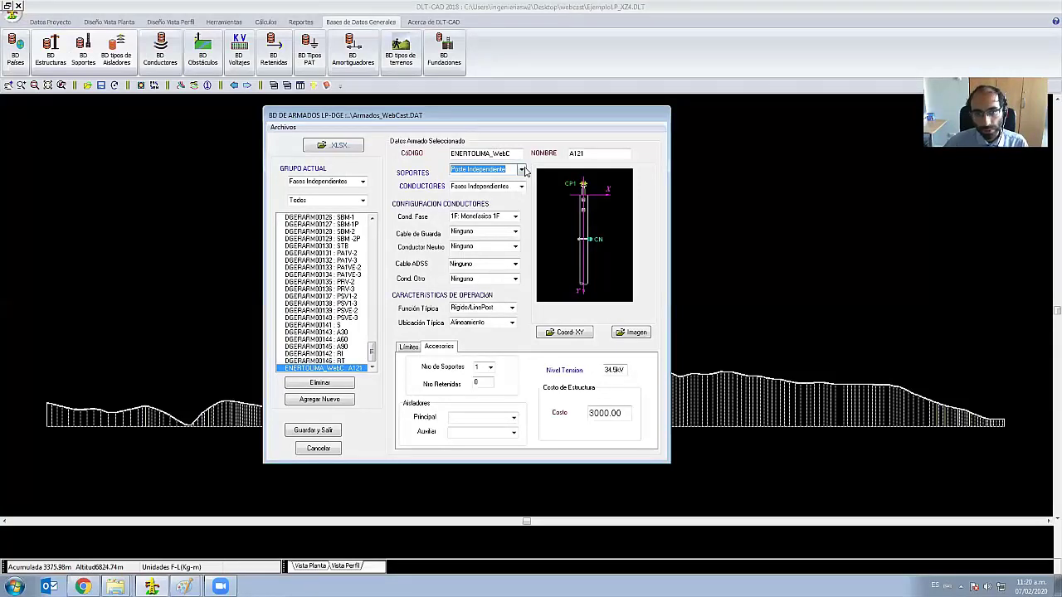
click(524, 170)
click(503, 179)
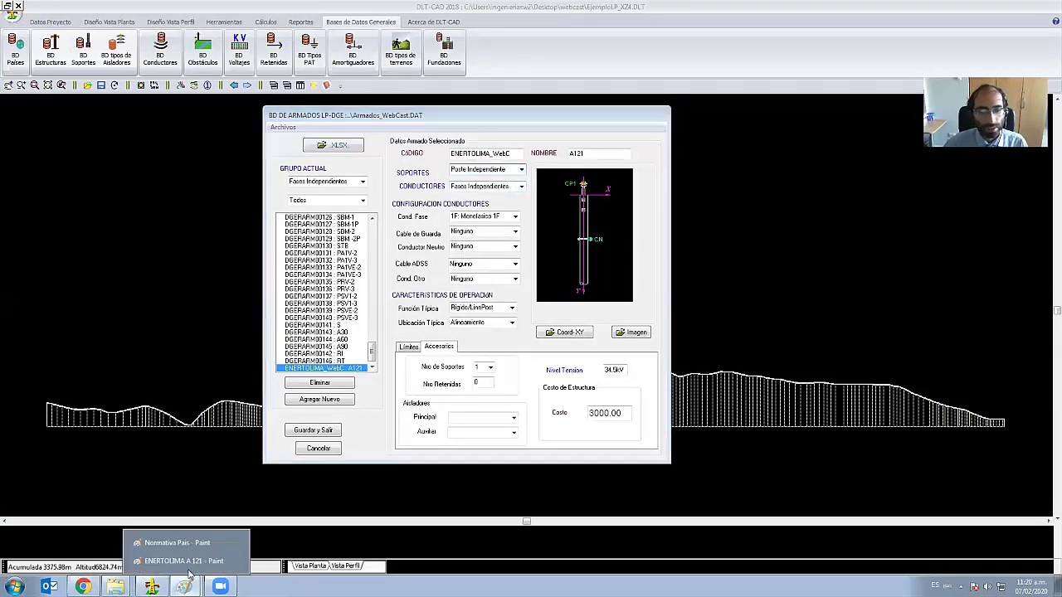
click(185, 564)
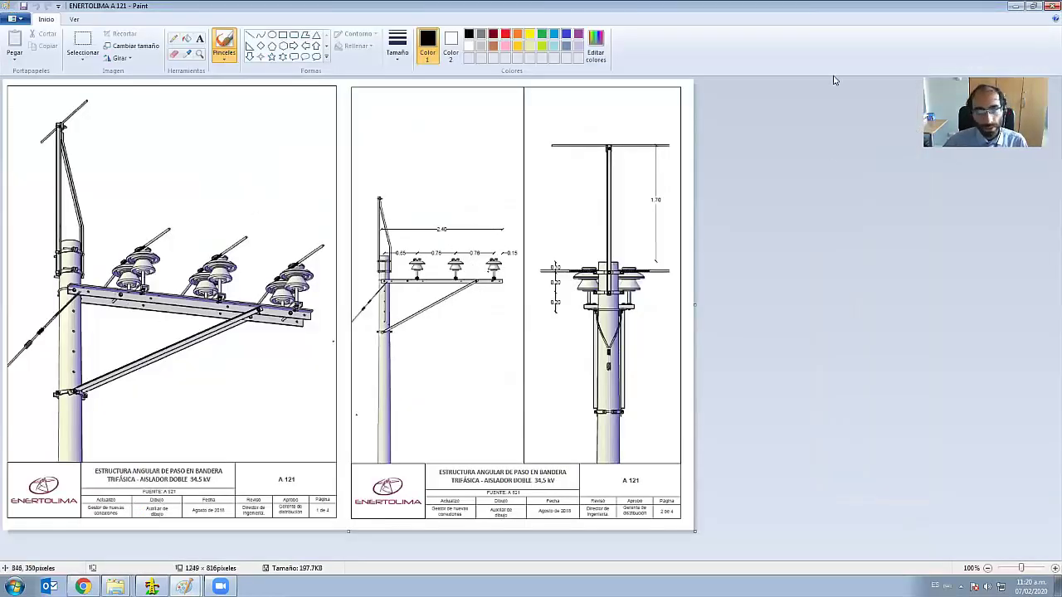
- Keep A121's conductors as Fases Independientes and its phase setting, comparing against the A121 drawing
click(1012, 10)
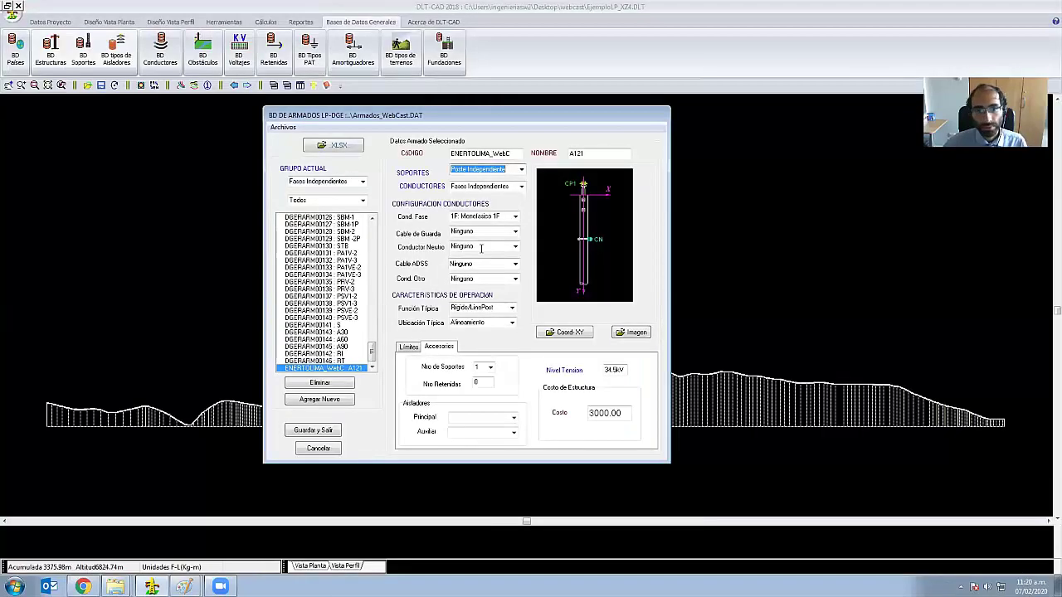
click(521, 187)
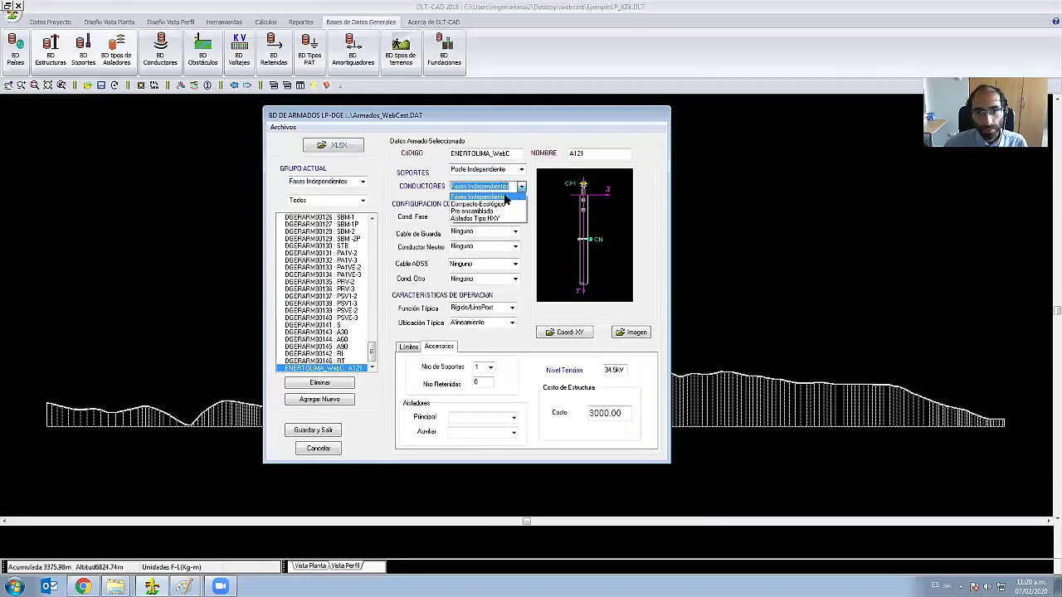
click(510, 198)
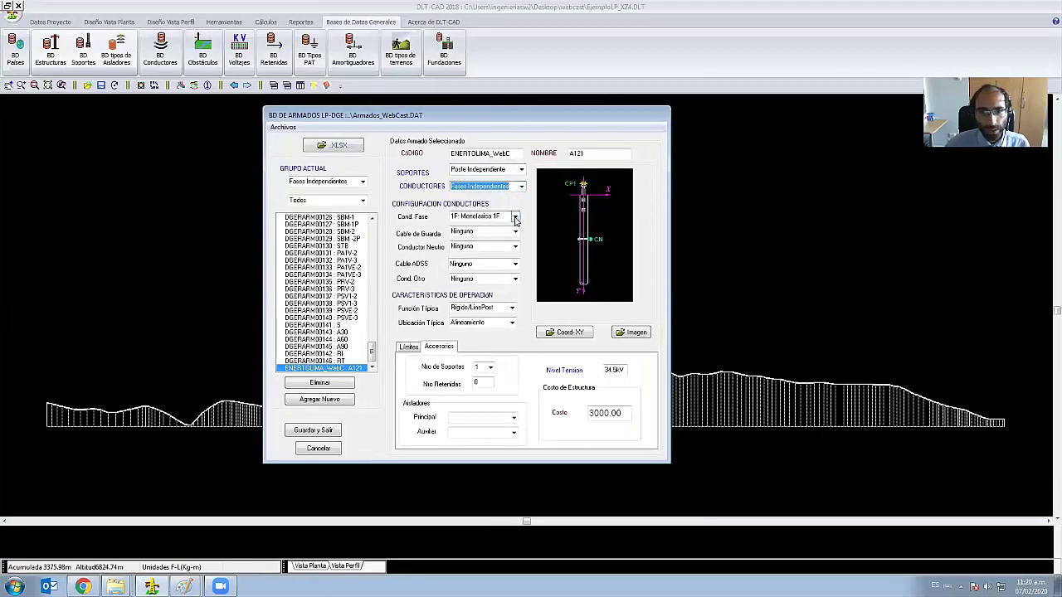
click(515, 217)
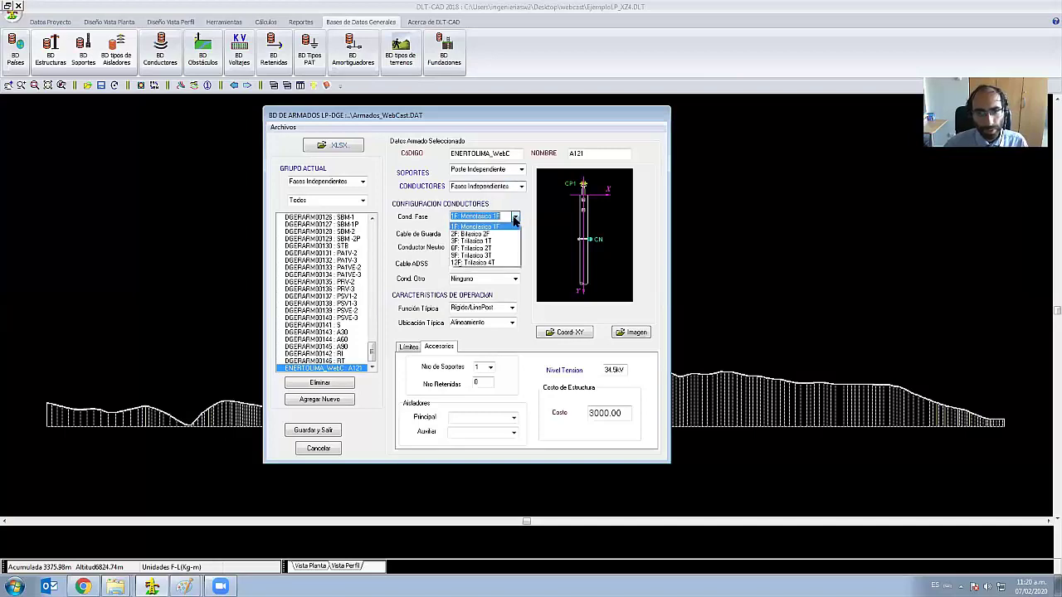
click(516, 218)
click(184, 586)
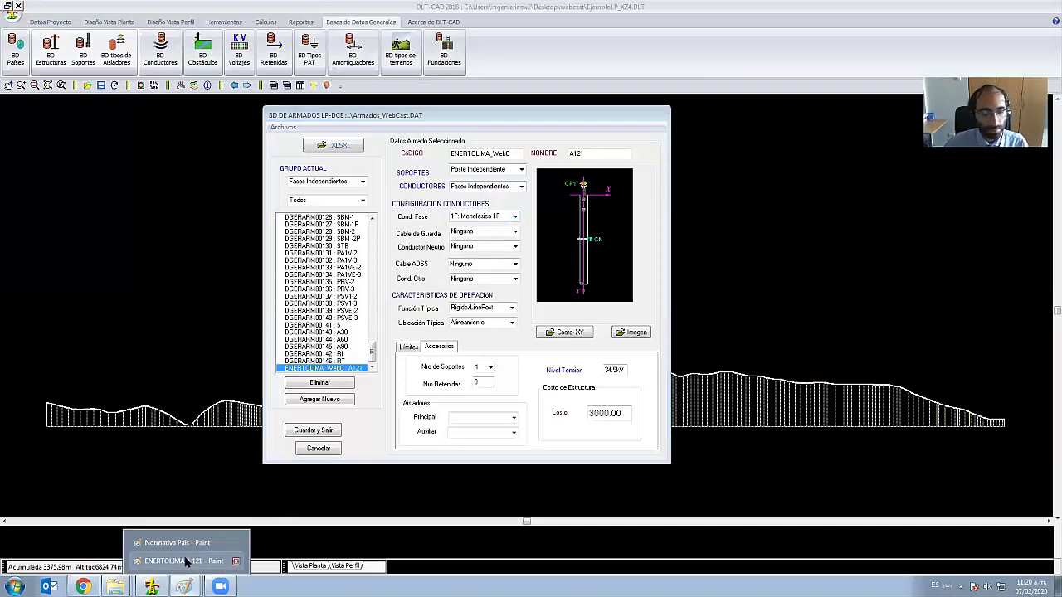
click(188, 562)
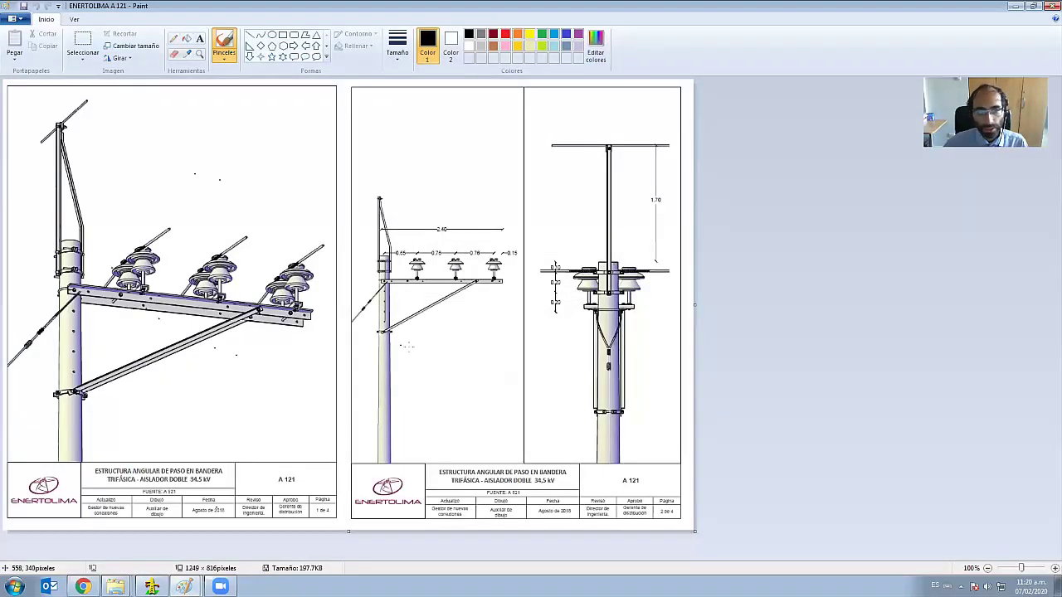
click(1015, 5)
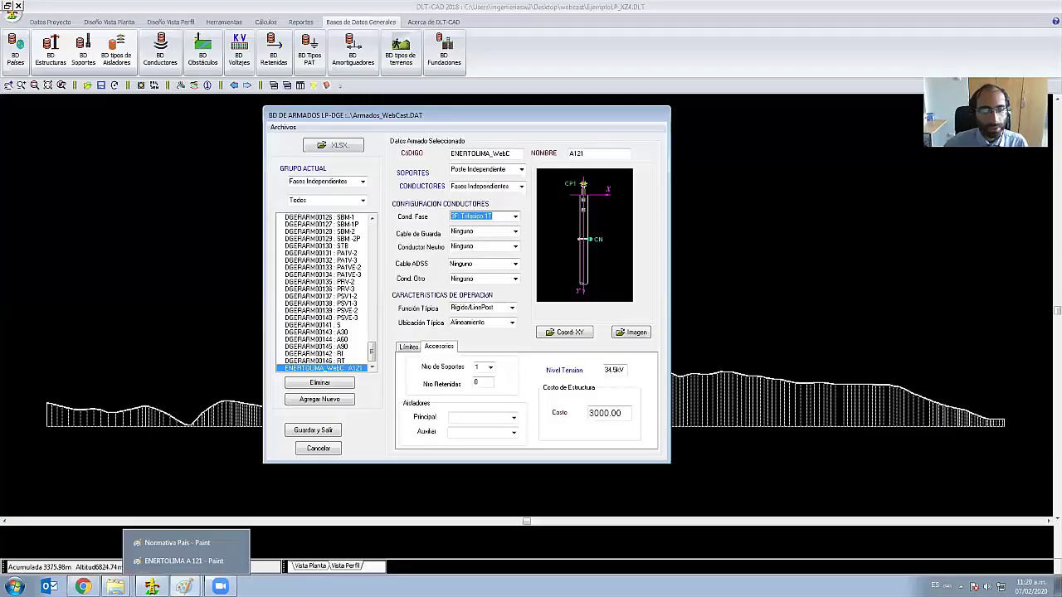
click(181, 561)
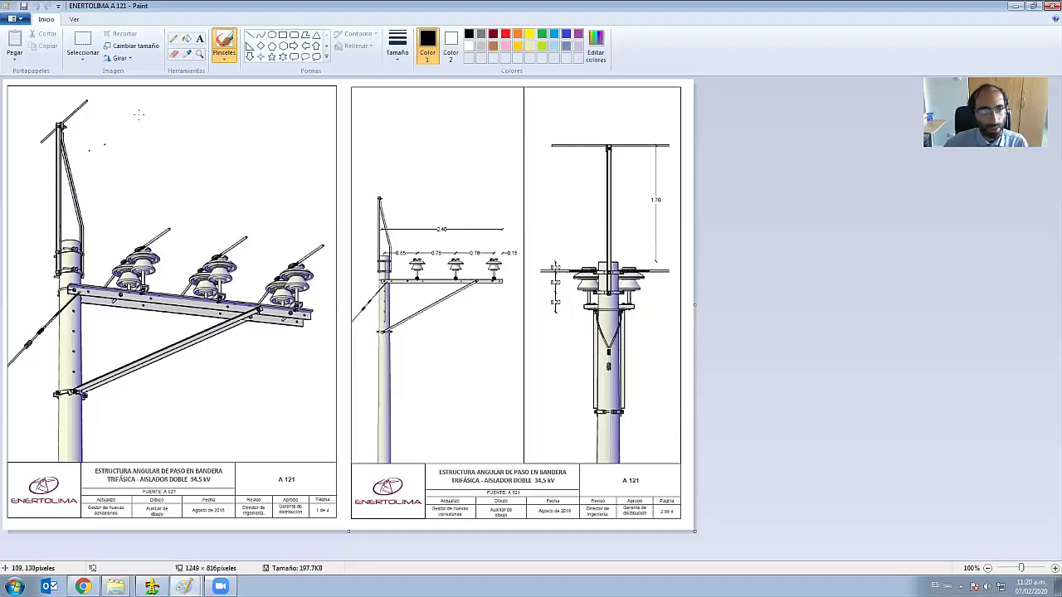
click(1016, 6)
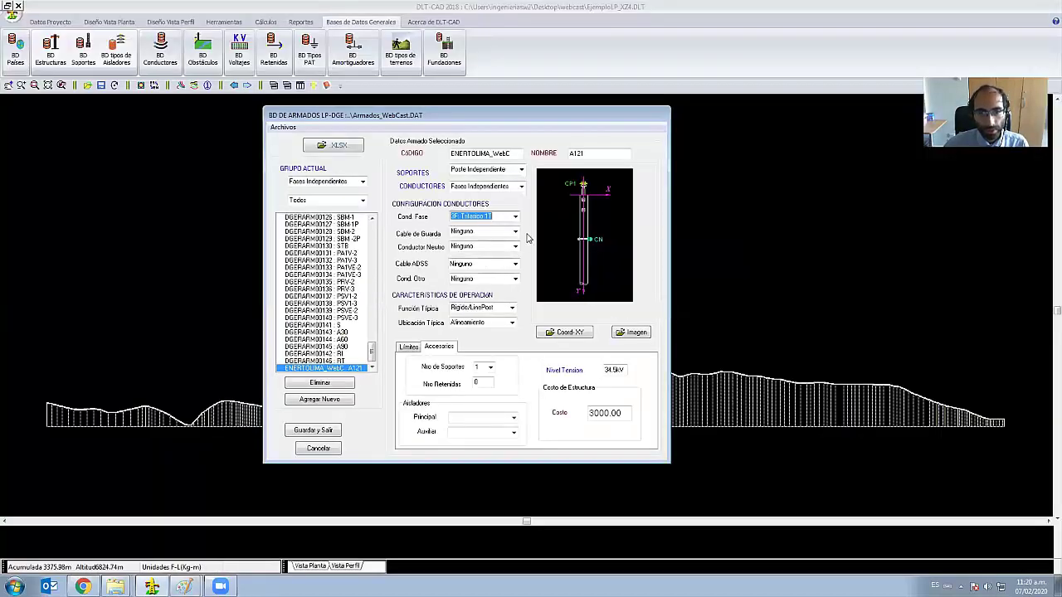
- Set A121 to 1 Cable de guarda, with no neutral and no other conductor
click(514, 231)
click(490, 250)
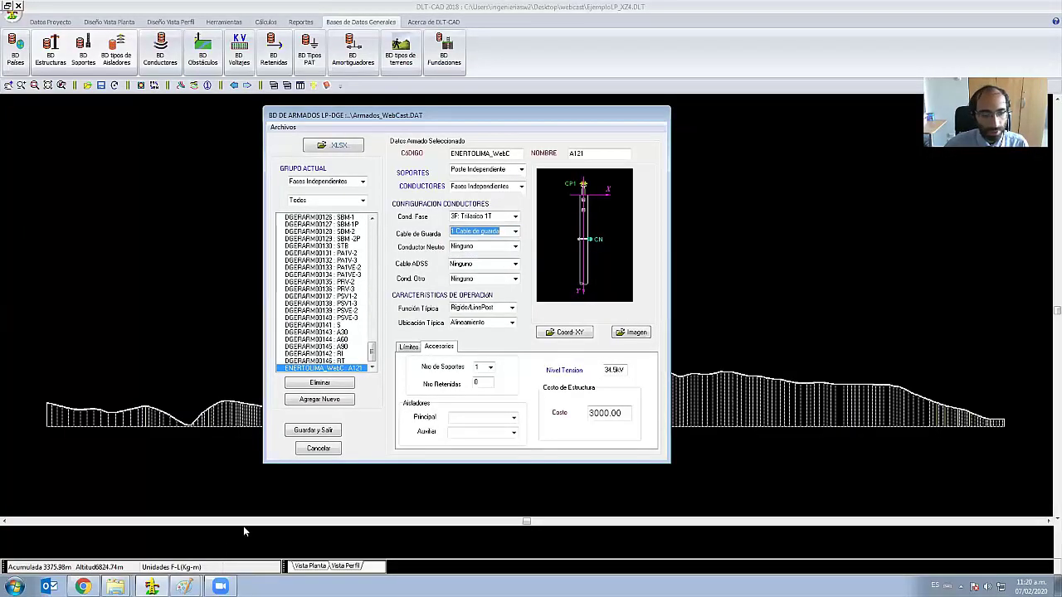
click(184, 586)
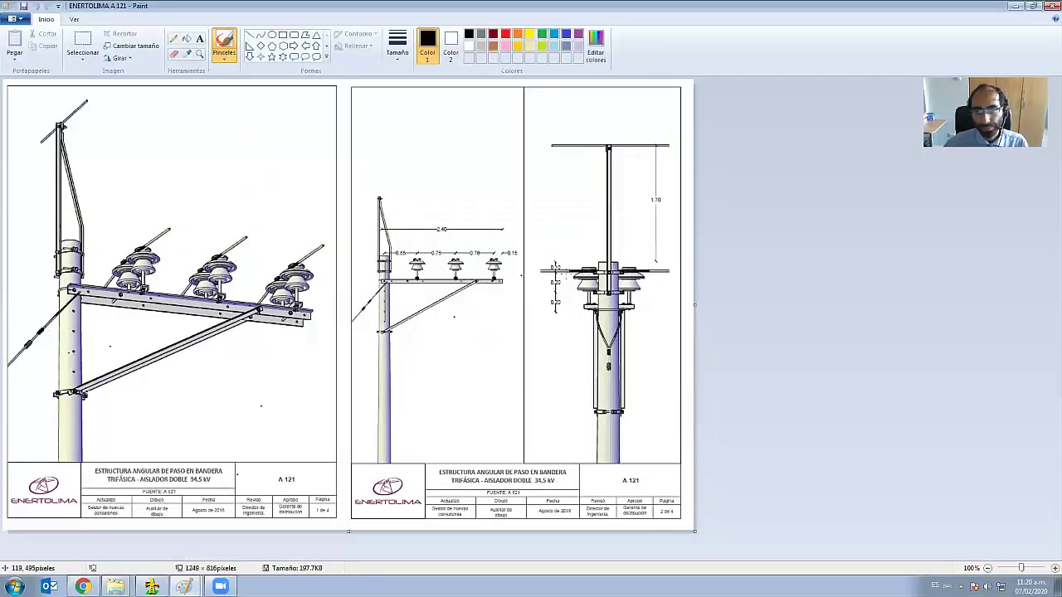
click(1016, 5)
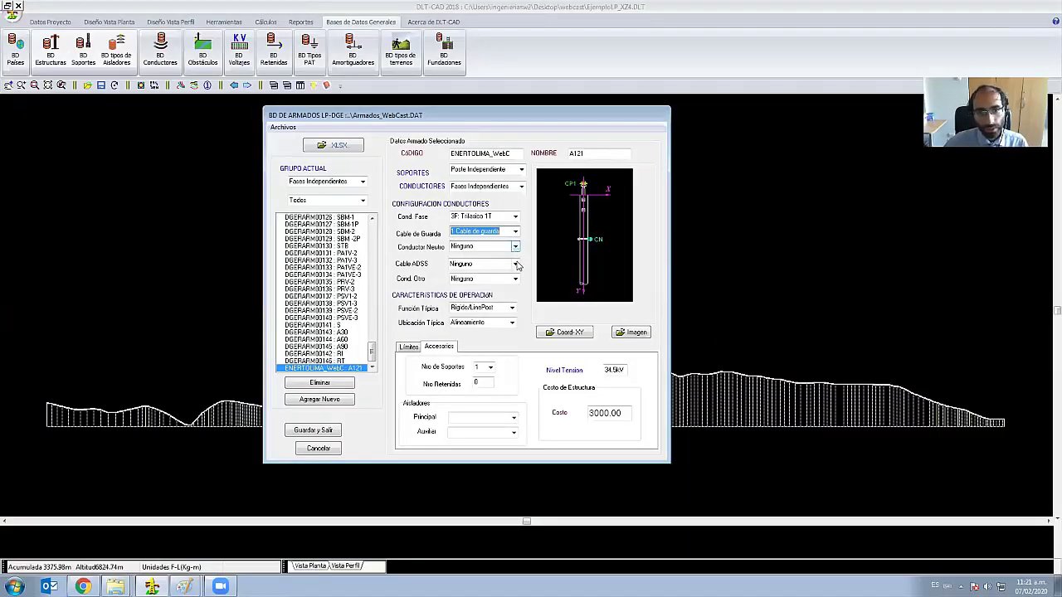
click(514, 248)
click(515, 249)
click(515, 249)
click(516, 251)
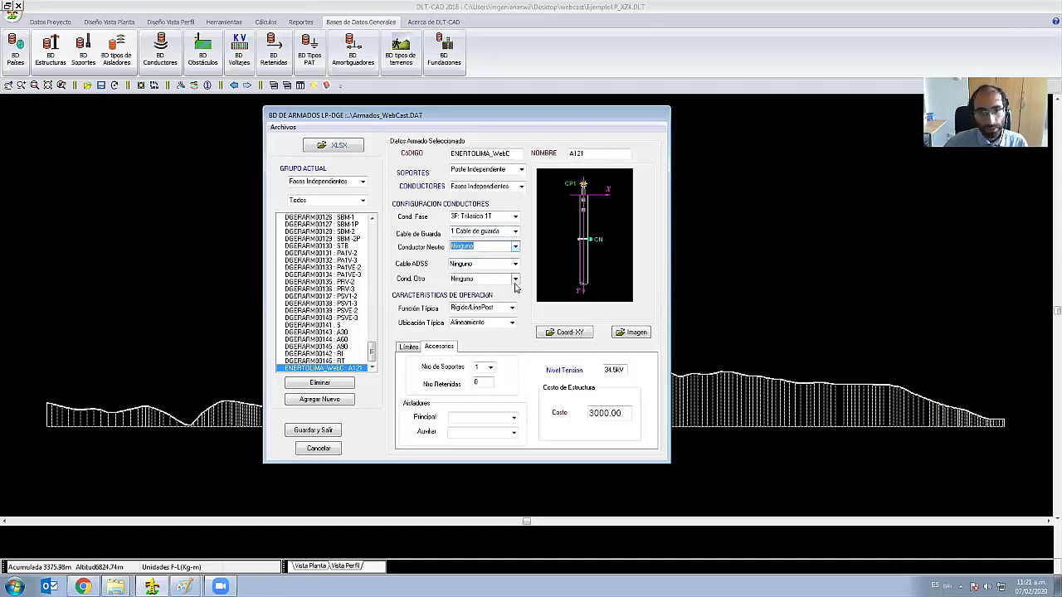
click(515, 281)
click(515, 280)
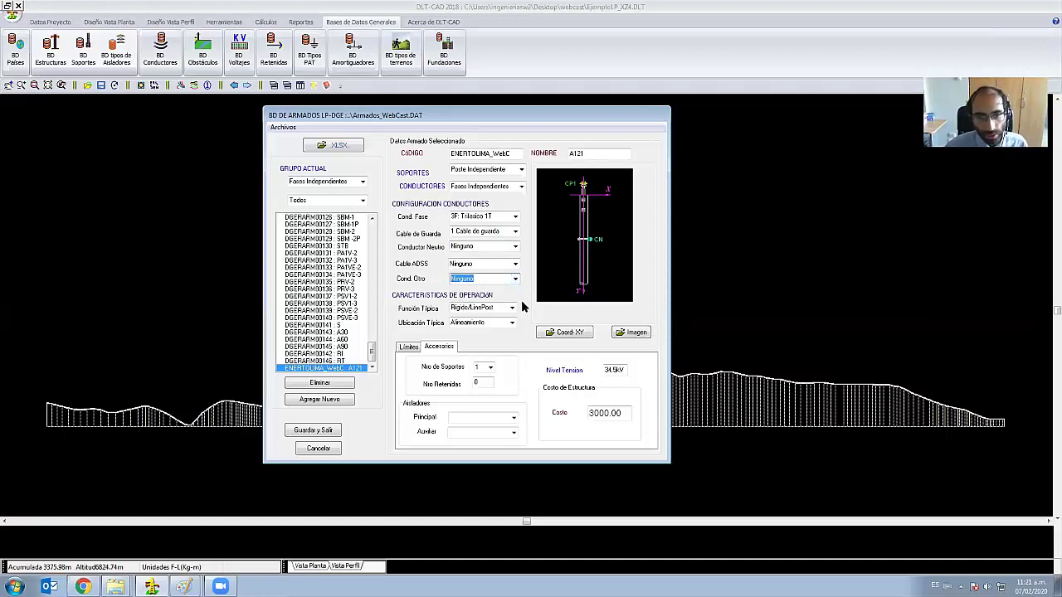
- Review the typical function options against the drawing and keep Rigido/LinePost
click(511, 307)
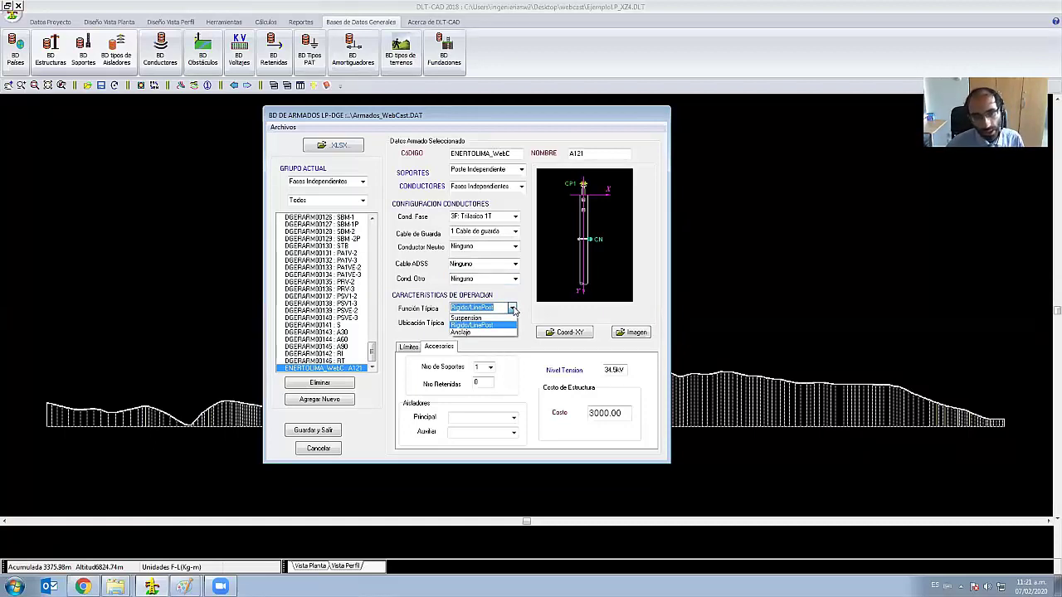
click(184, 586)
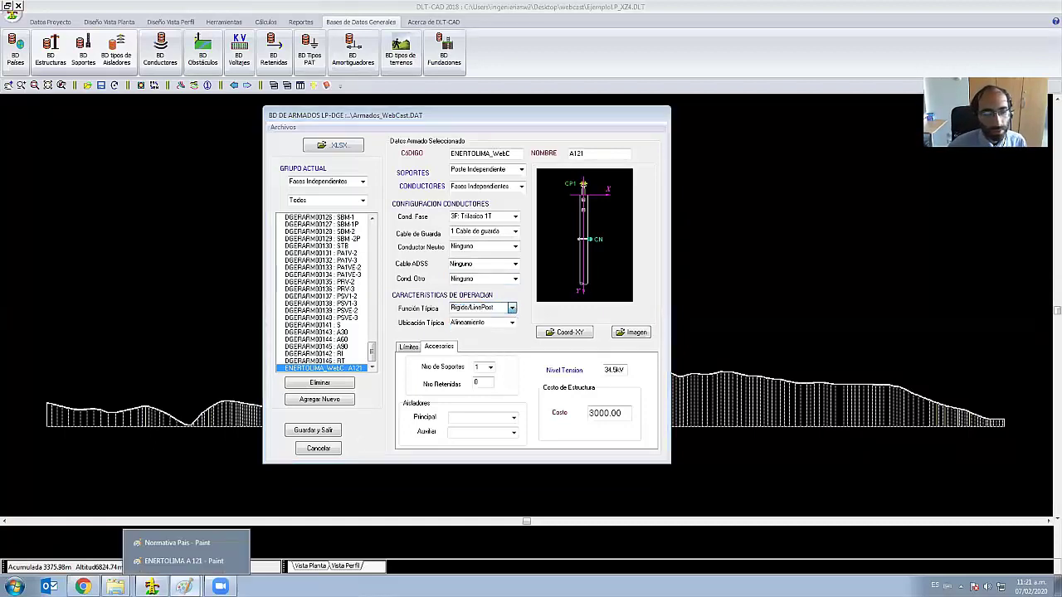
click(181, 563)
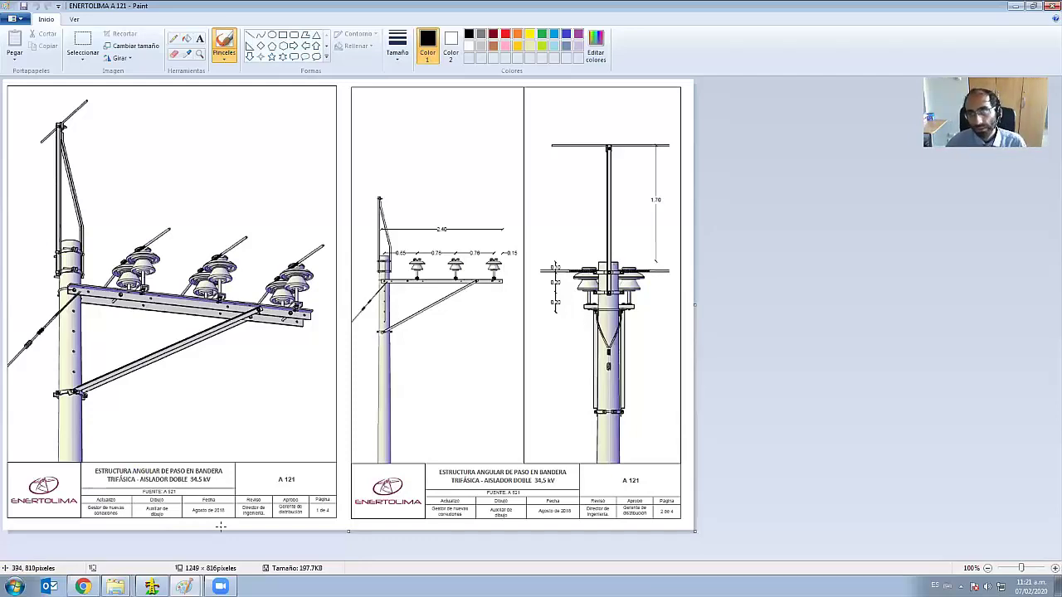
click(1014, 5)
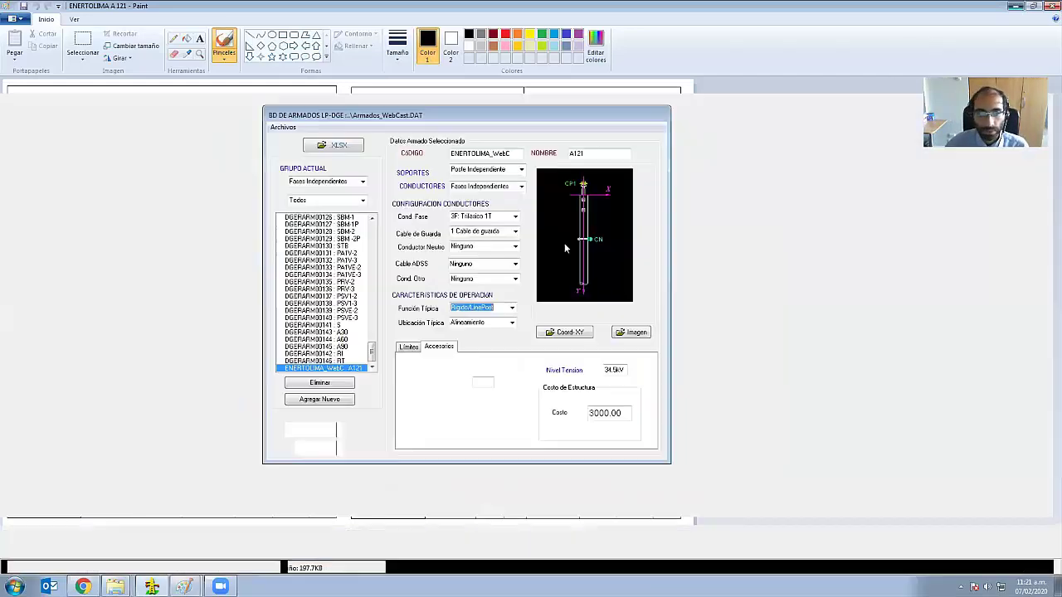
click(513, 309)
click(513, 309)
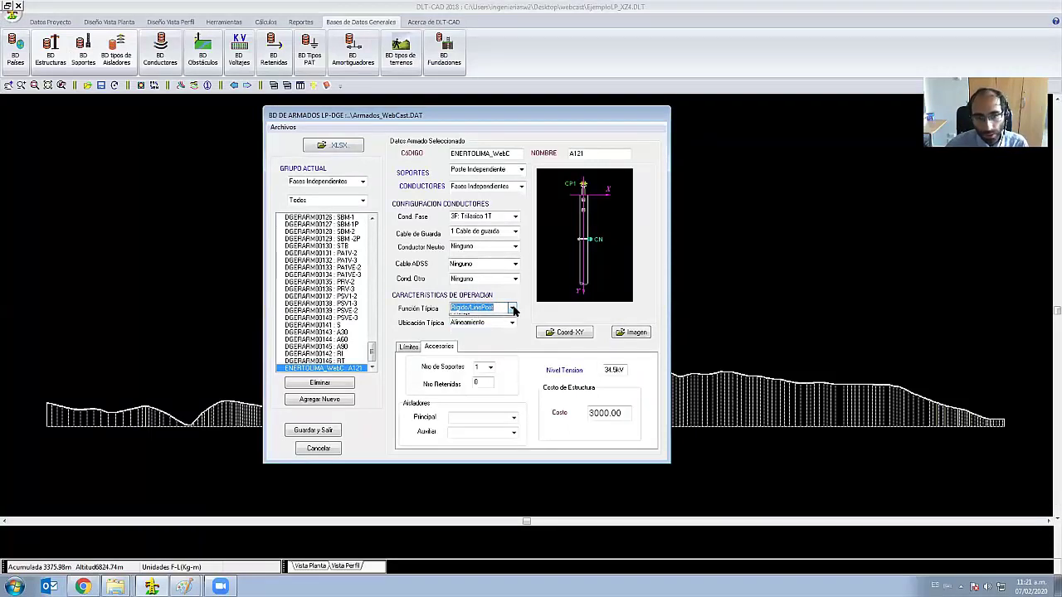
click(511, 308)
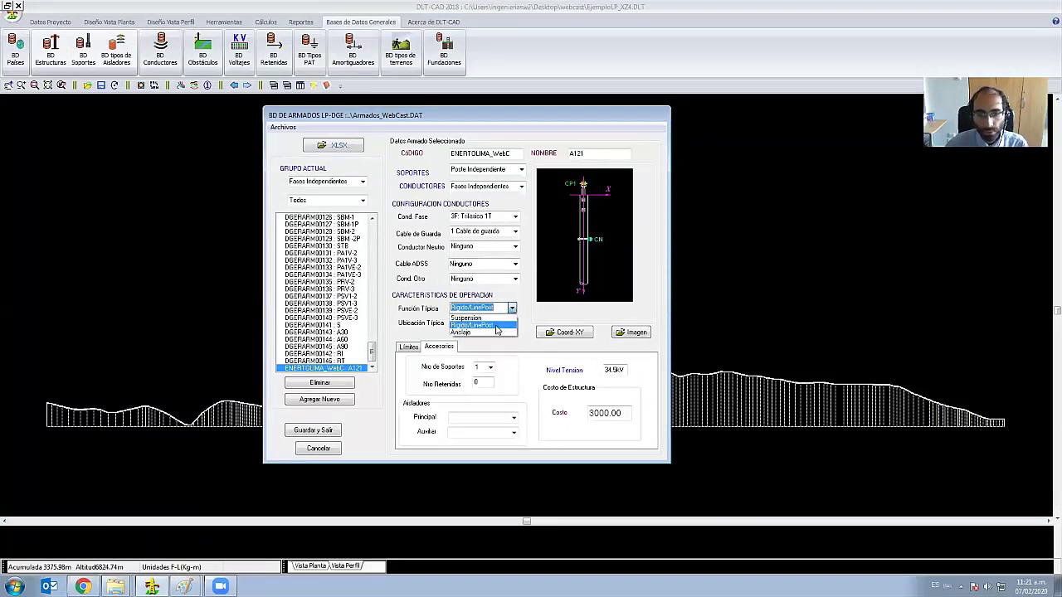
click(496, 328)
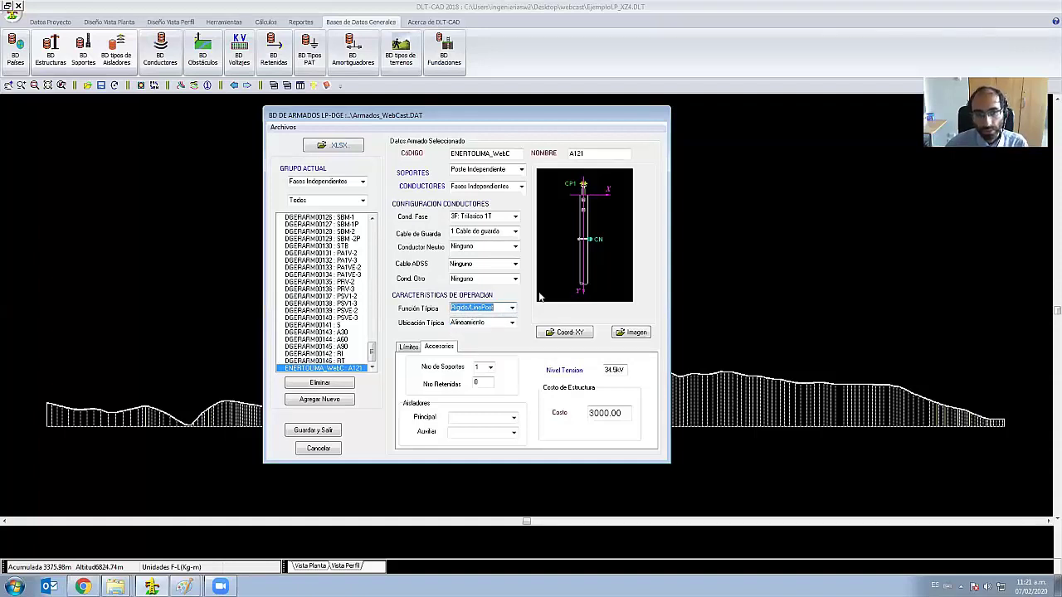
- Set the typical location to Angular after checking the drawing, and open the XY coordinates table
click(512, 324)
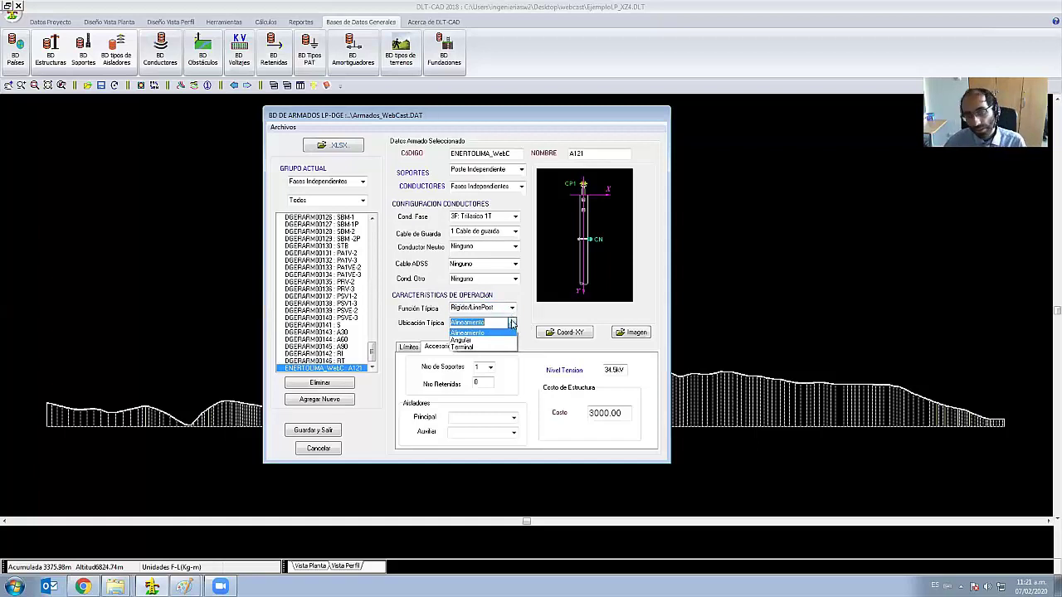
click(497, 332)
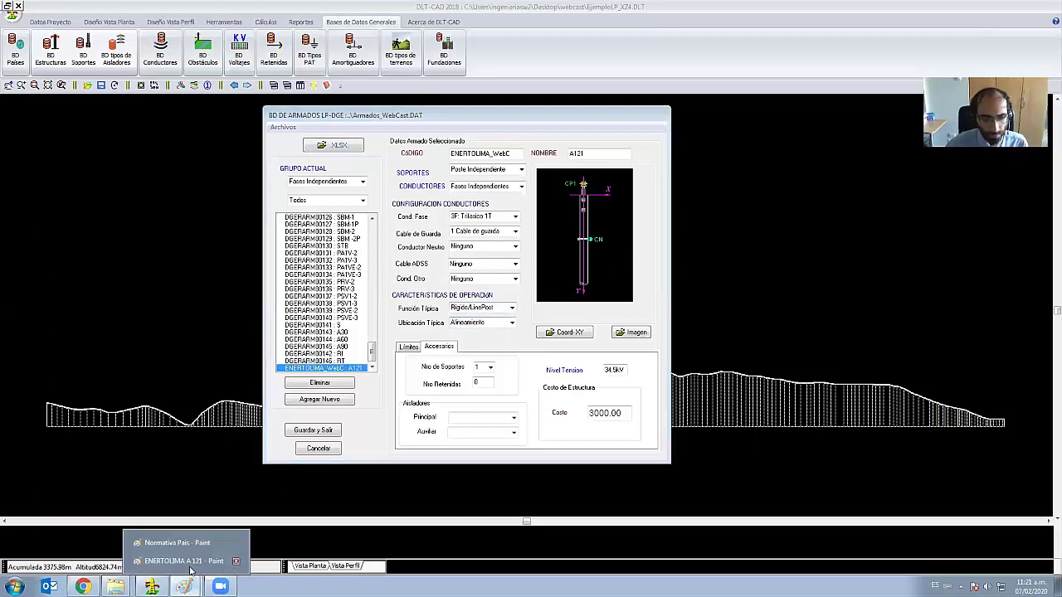
click(184, 587)
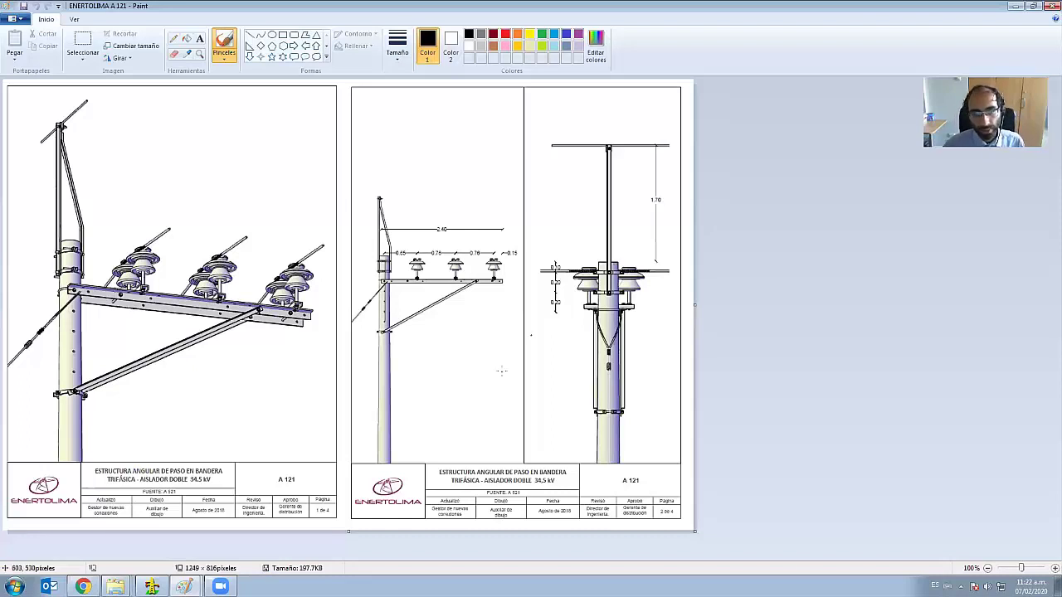
click(1014, 6)
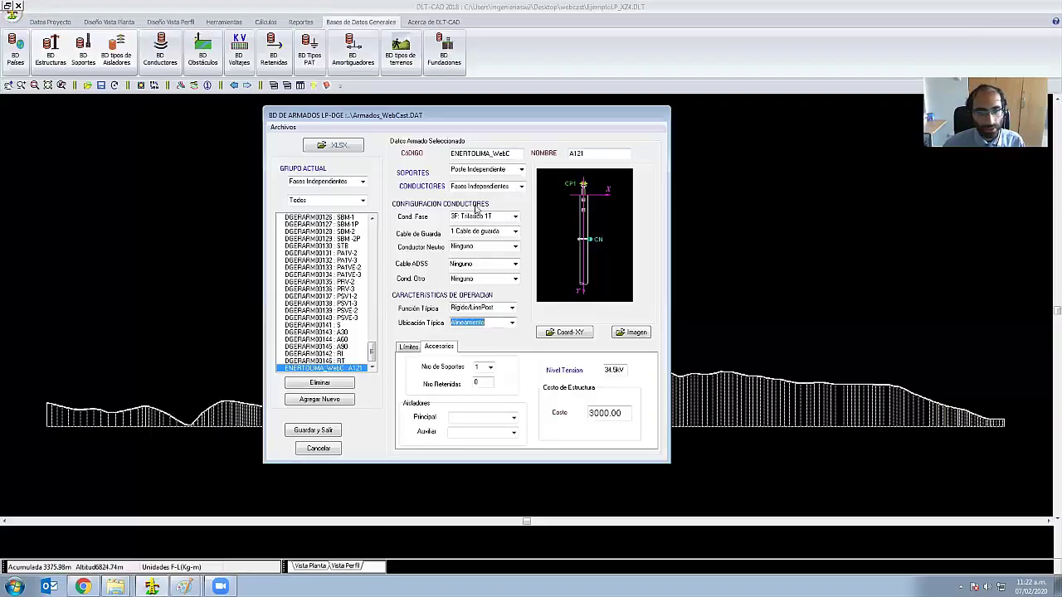
click(511, 323)
click(508, 340)
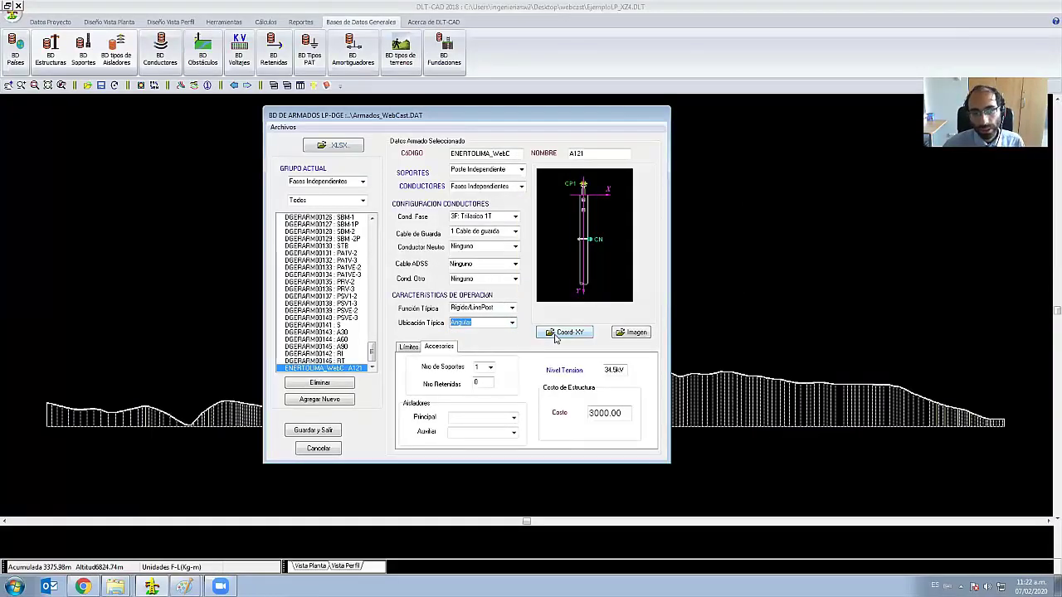
click(564, 332)
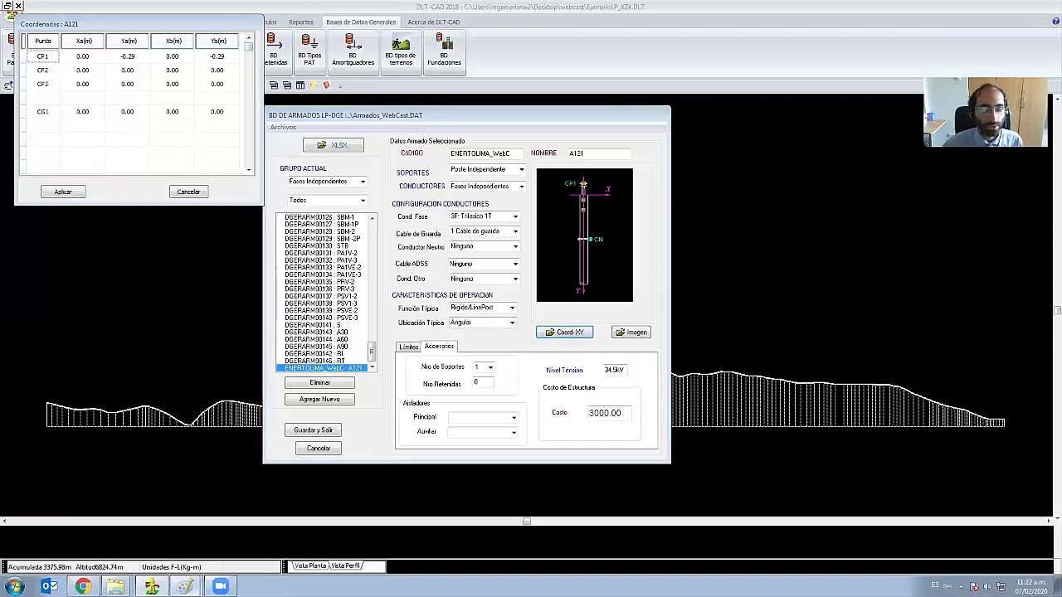
- Zoom the ENERTOLIMA A 121 drawing in Paint to 200% and scroll to its crossarm spacing dimensions
mouse_move(184, 586)
click(183, 563)
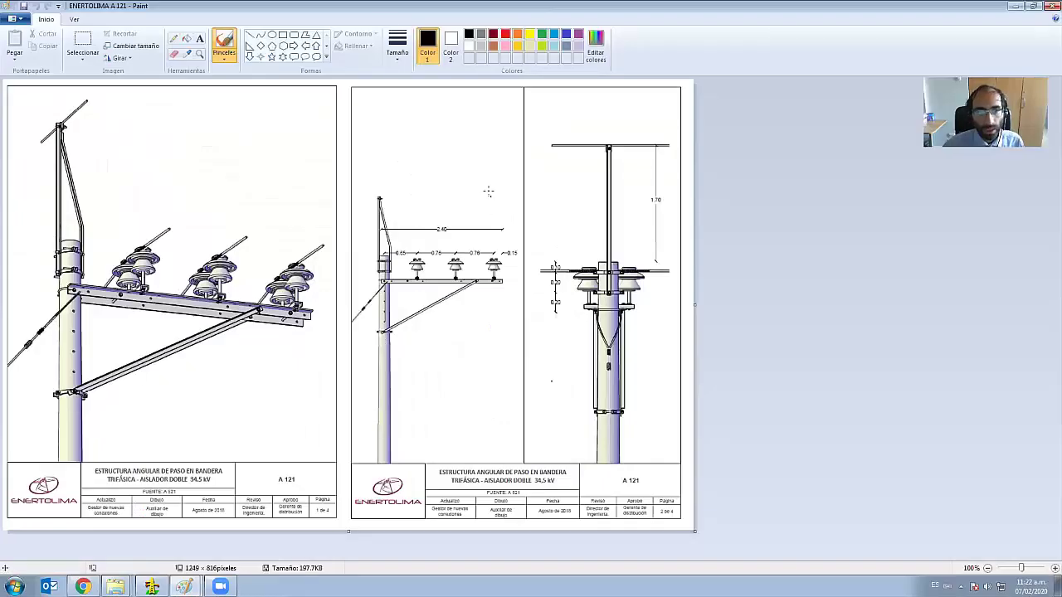
click(199, 54)
click(427, 273)
click(82, 45)
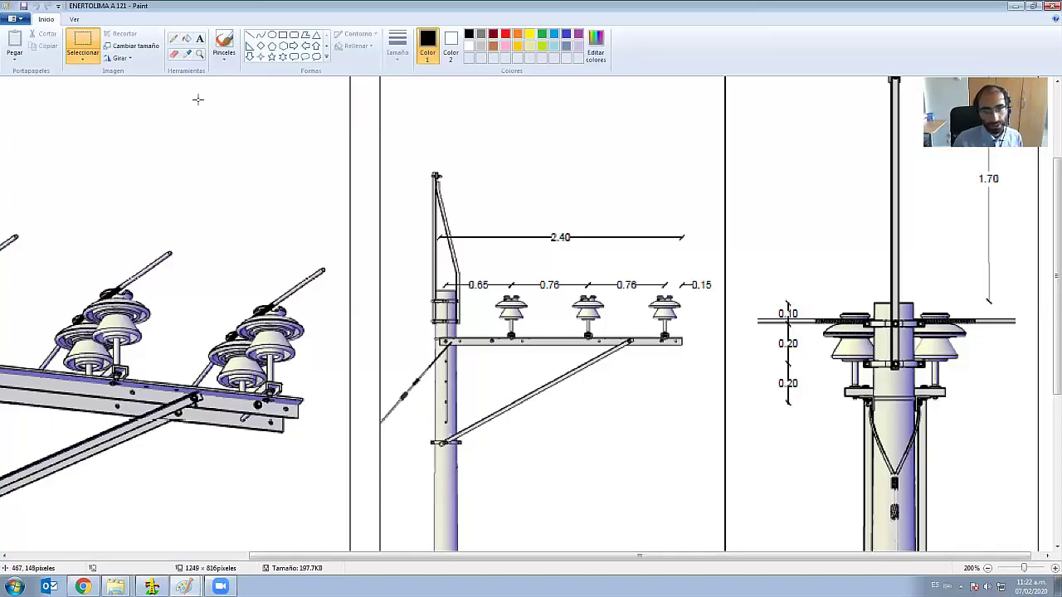
scroll(580, 237, down, 5)
scroll(581, 237, up, 6)
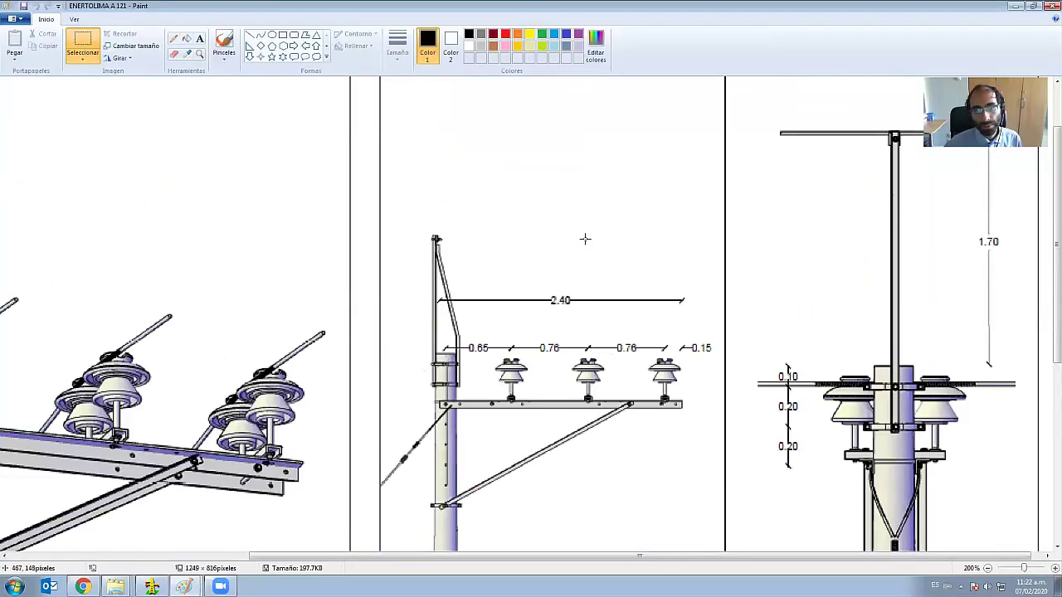
scroll(586, 240, down, 2)
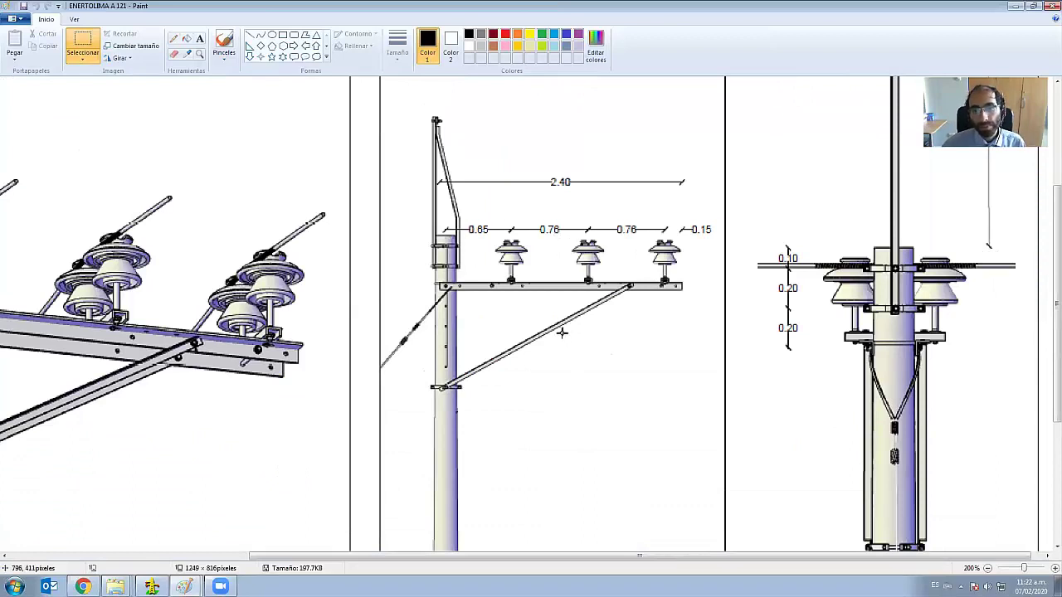
scroll(516, 262, up, 3)
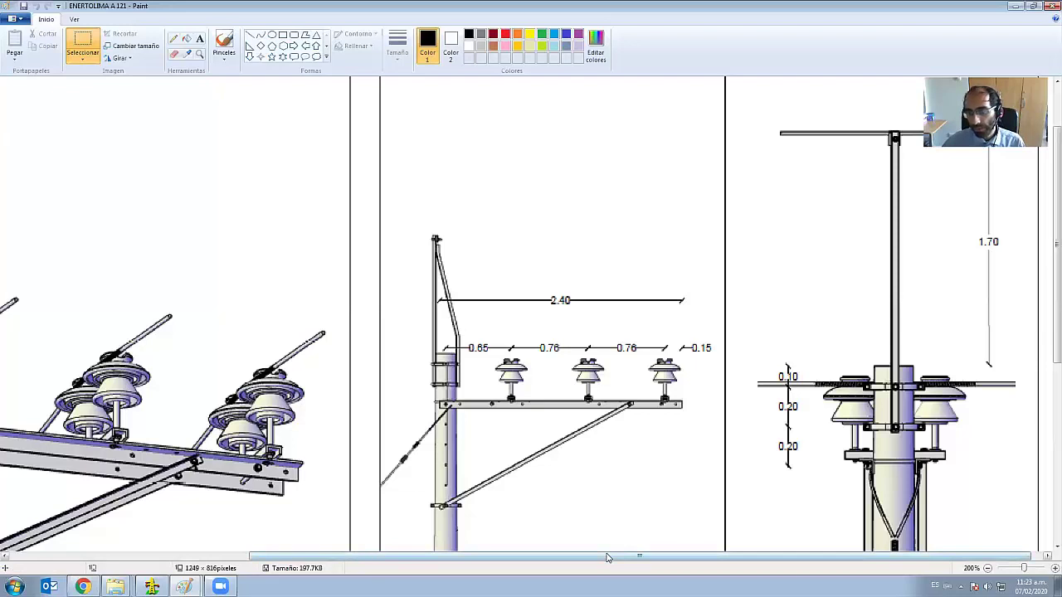
scroll(911, 251, down, 3)
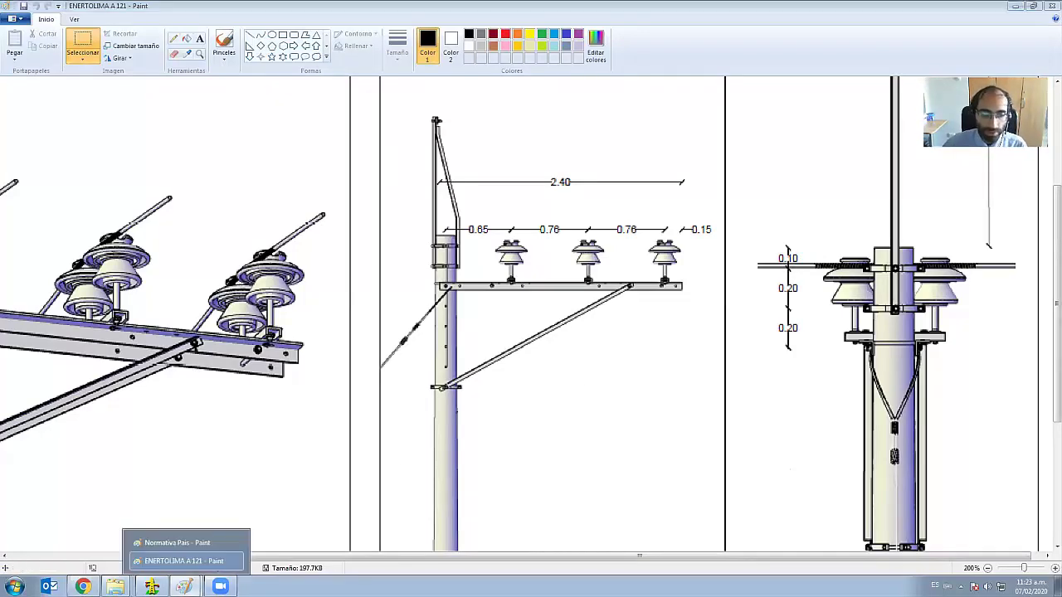
click(185, 586)
- Enter CP1 coordinates Xa 0.65, Ya 0.1, Xb 0.65, Yb 0.1 in the A121 Coordenadas table
click(151, 586)
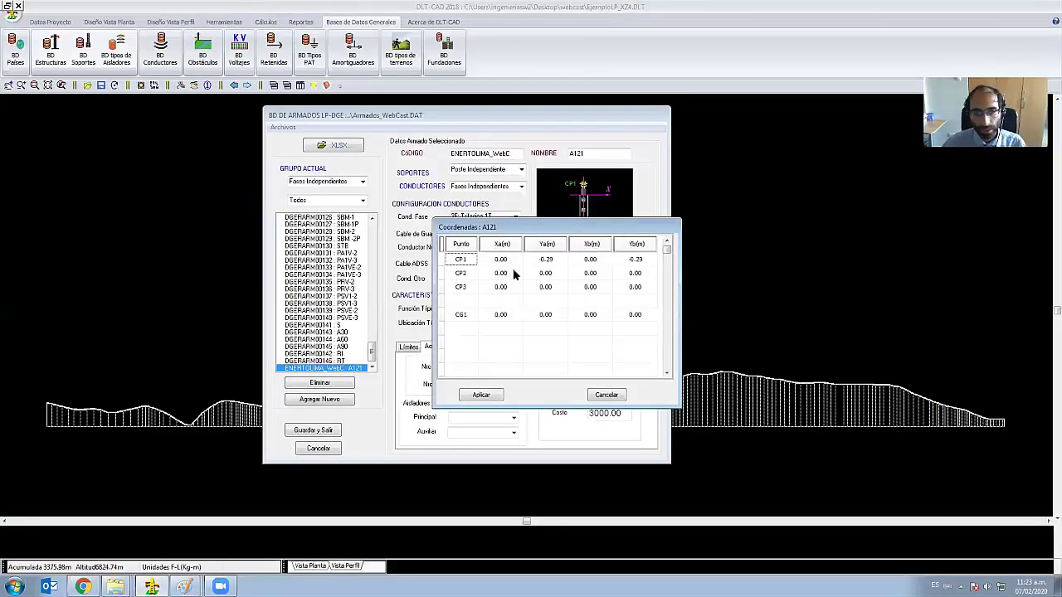
double_click(508, 261)
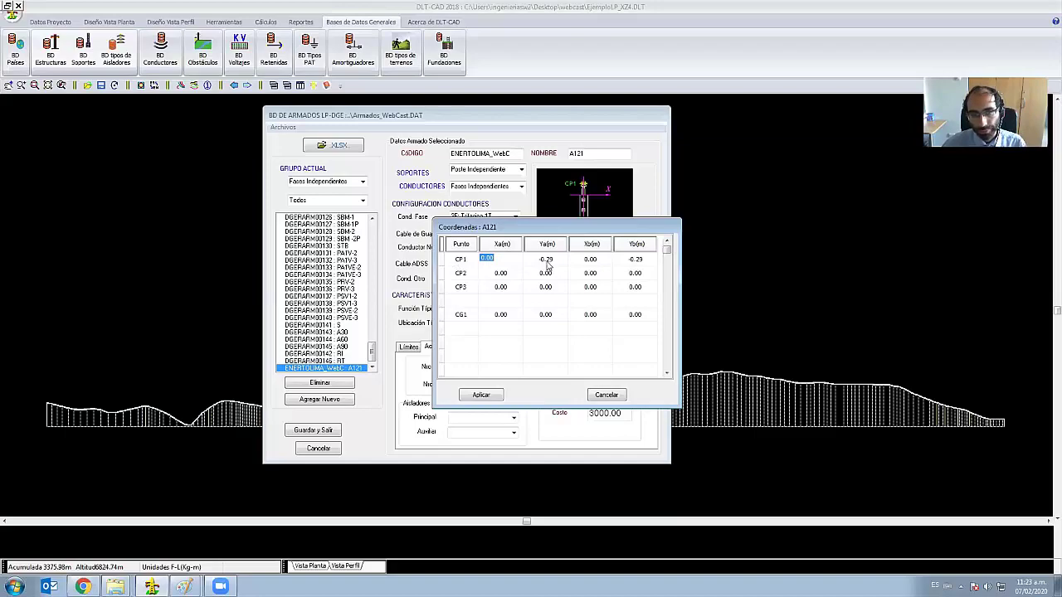
click(178, 559)
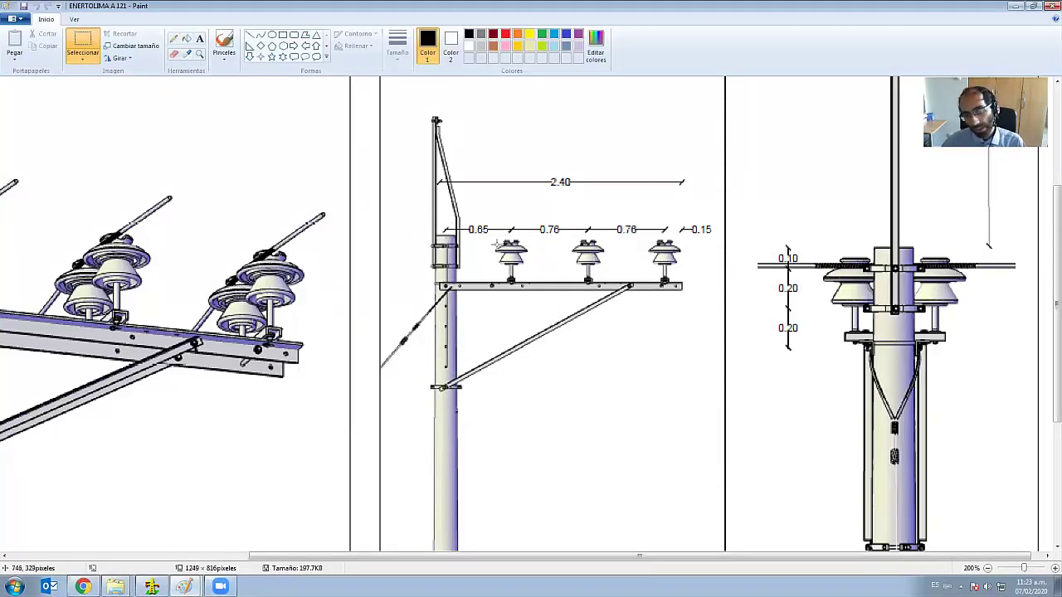
click(1014, 6)
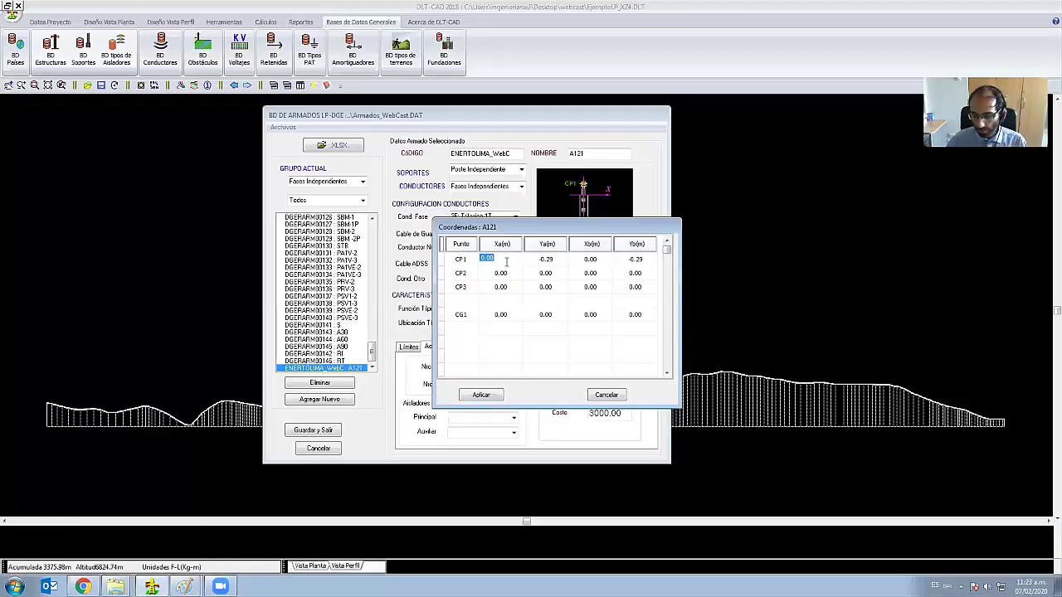
text(0.)
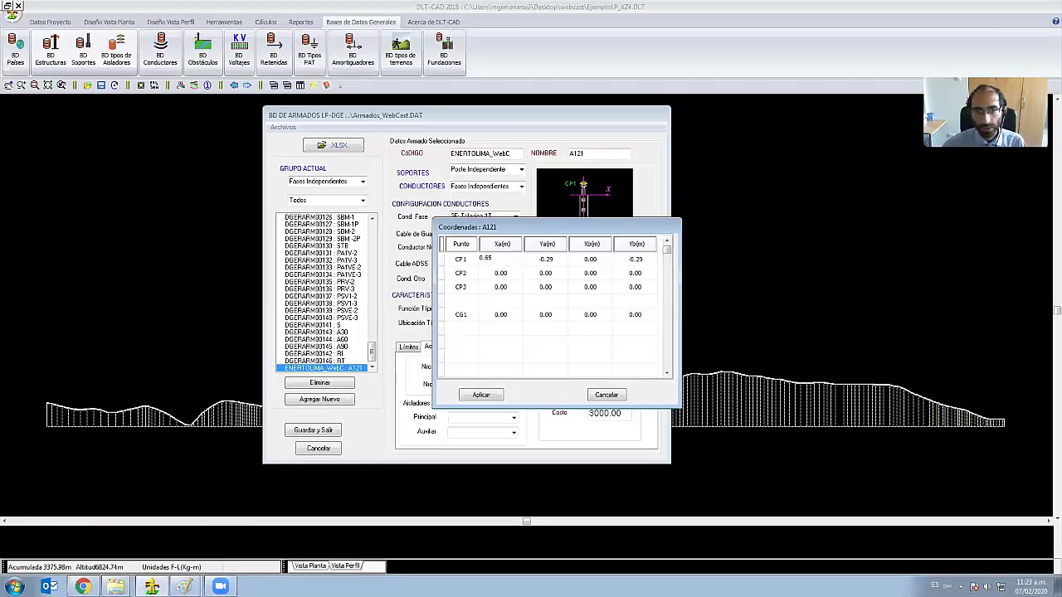
click(551, 258)
text(-0.)
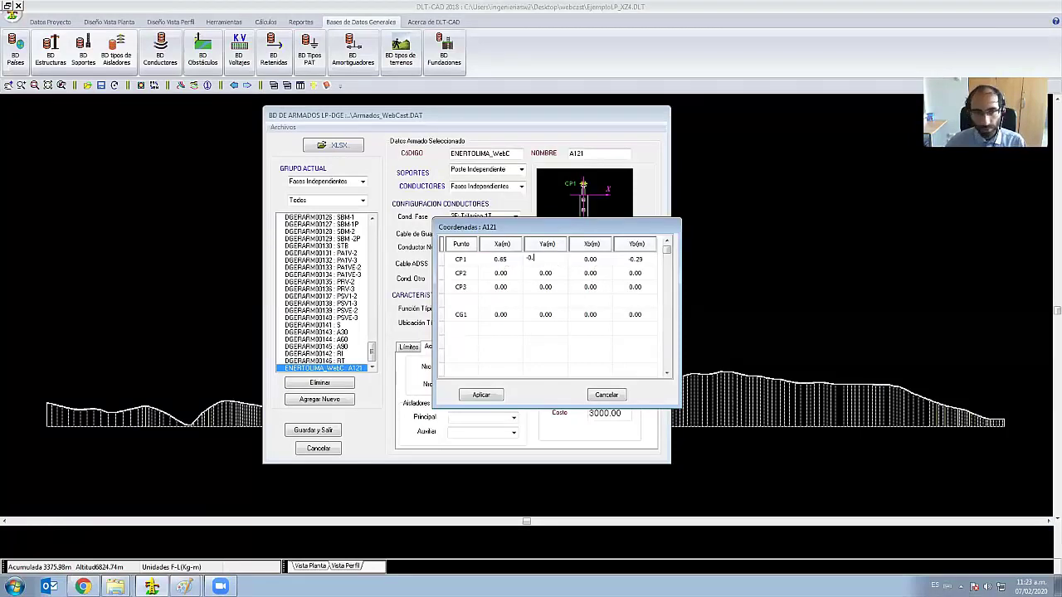
text(1)
key(Tab)
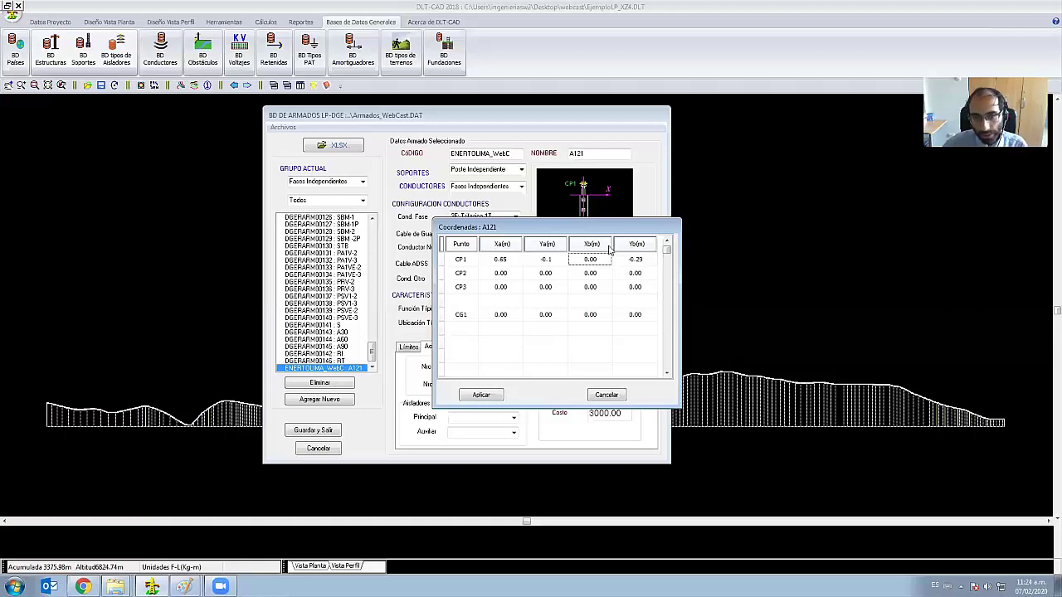
text(0.65)
click(601, 314)
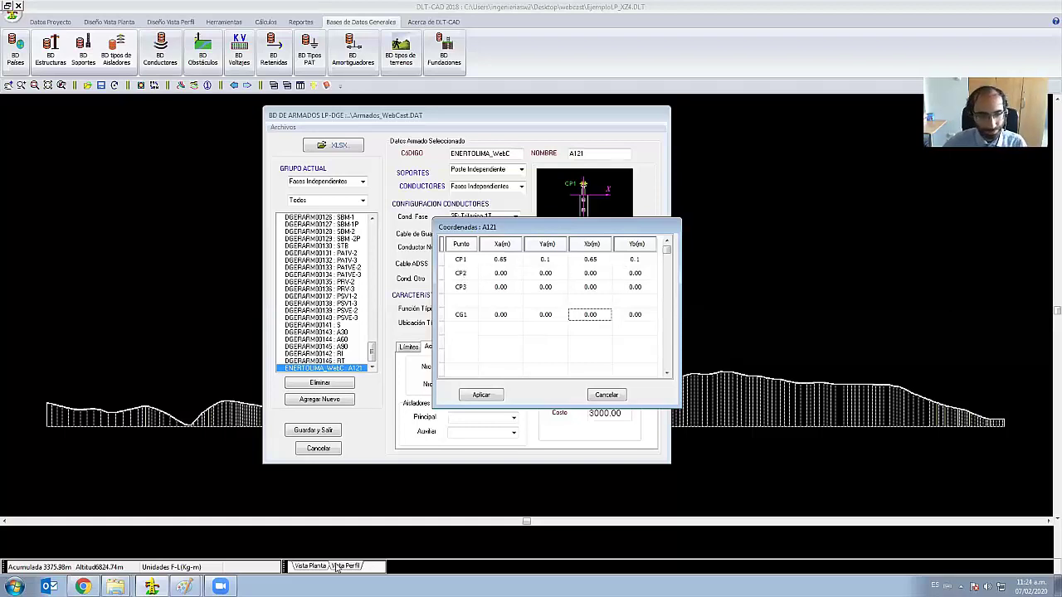
click(184, 586)
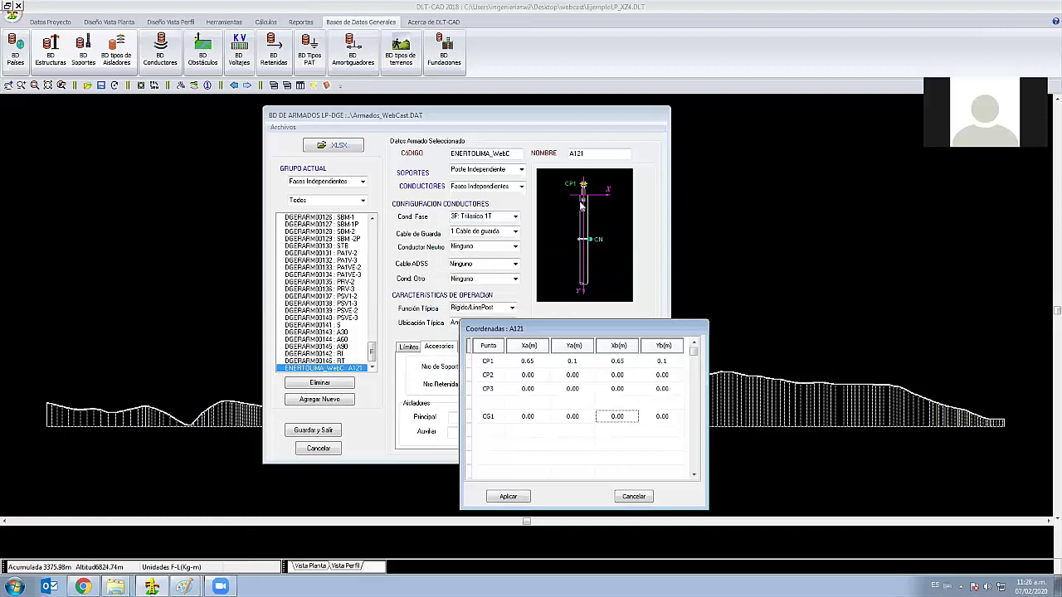
- Reposition the Coordenadas dialog and compare it with the A121 drawing dimensions
drag(569, 329, 564, 195)
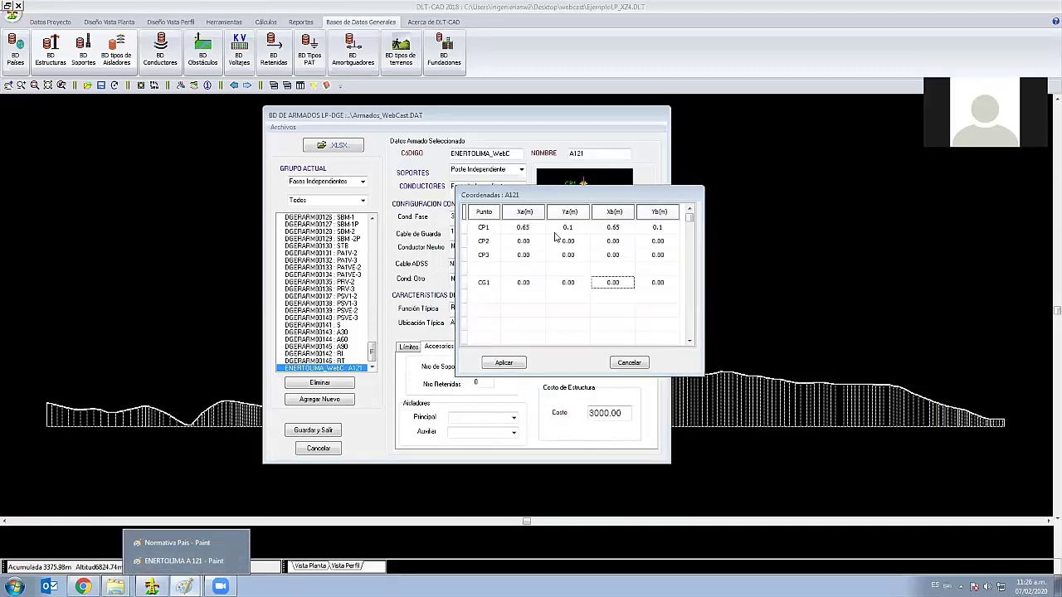
mouse_move(569, 197)
mouse_down()
mouse_move(572, 257)
mouse_move(557, 309)
mouse_up()
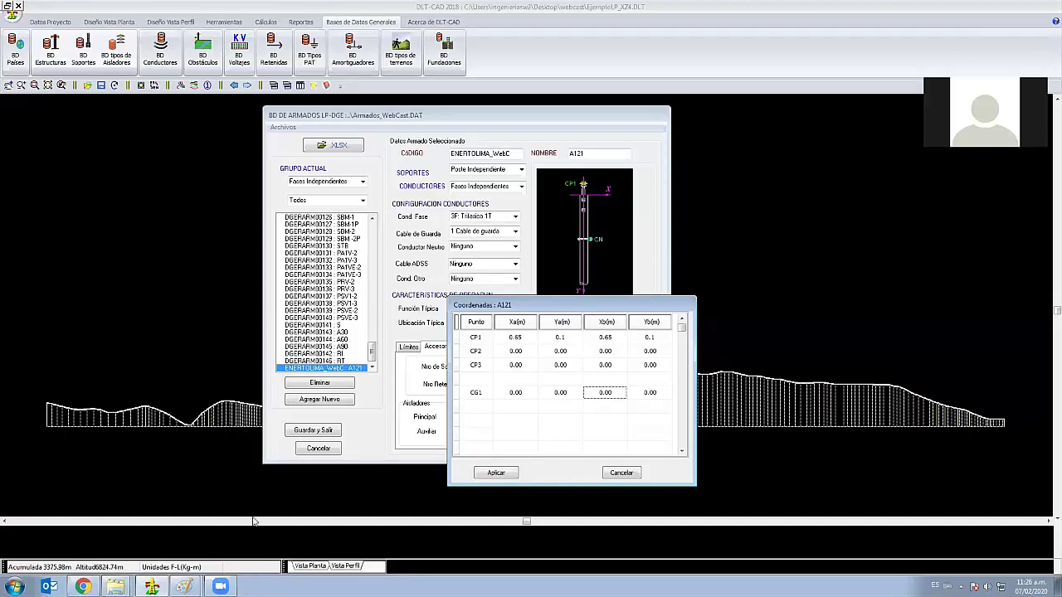
click(184, 586)
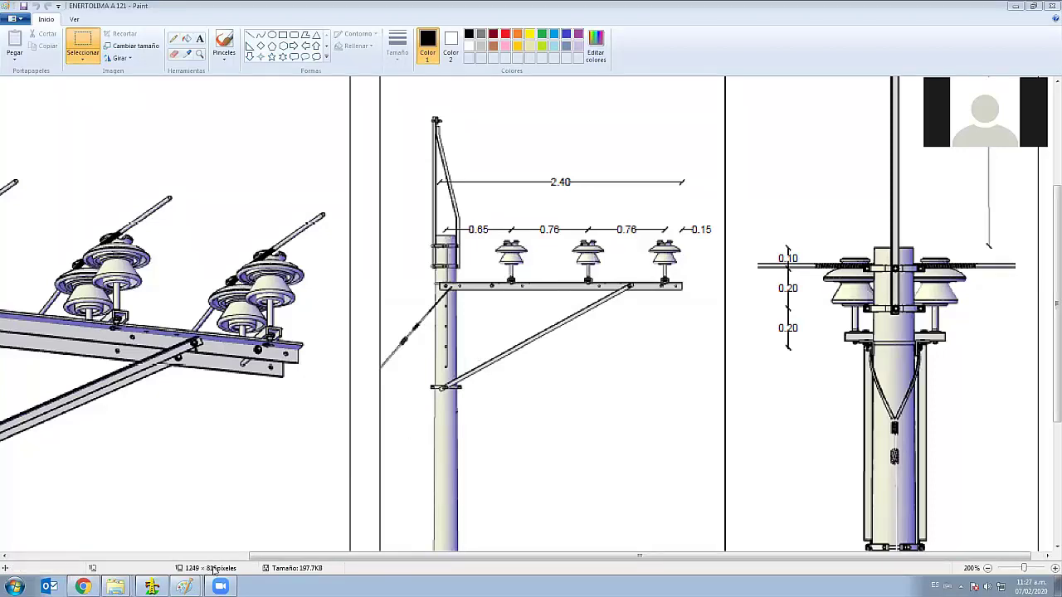
click(152, 586)
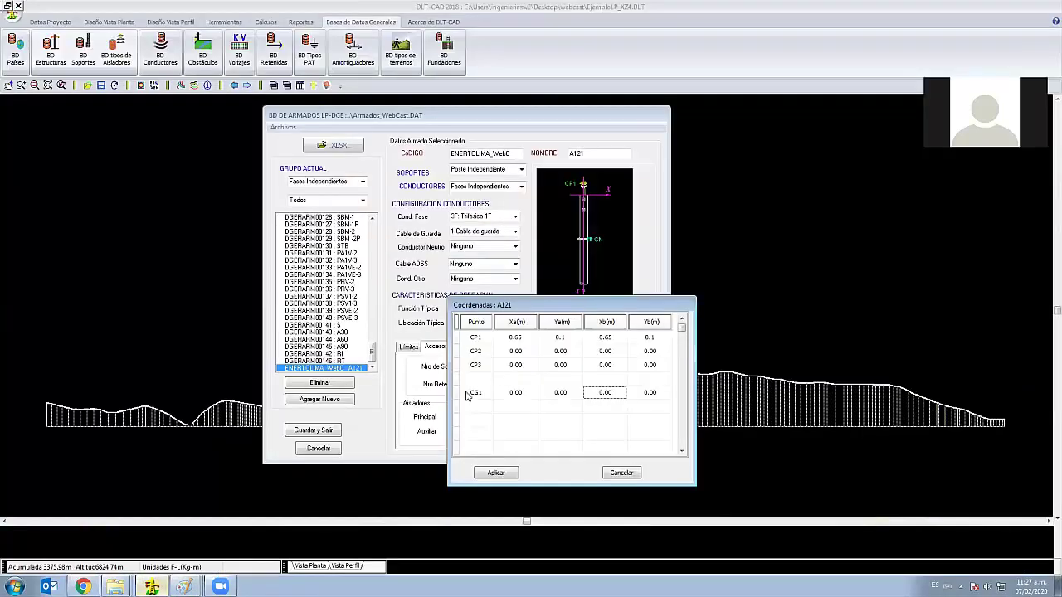
- Fill the CP2 row with 1.41, 0.1, 1.41, 0.1, then bring the A121 drawing back
click(518, 355)
text(1.41)
key(Tab)
text(0.1)
key(Tab)
text(1.41)
click(649, 350)
text(0.)
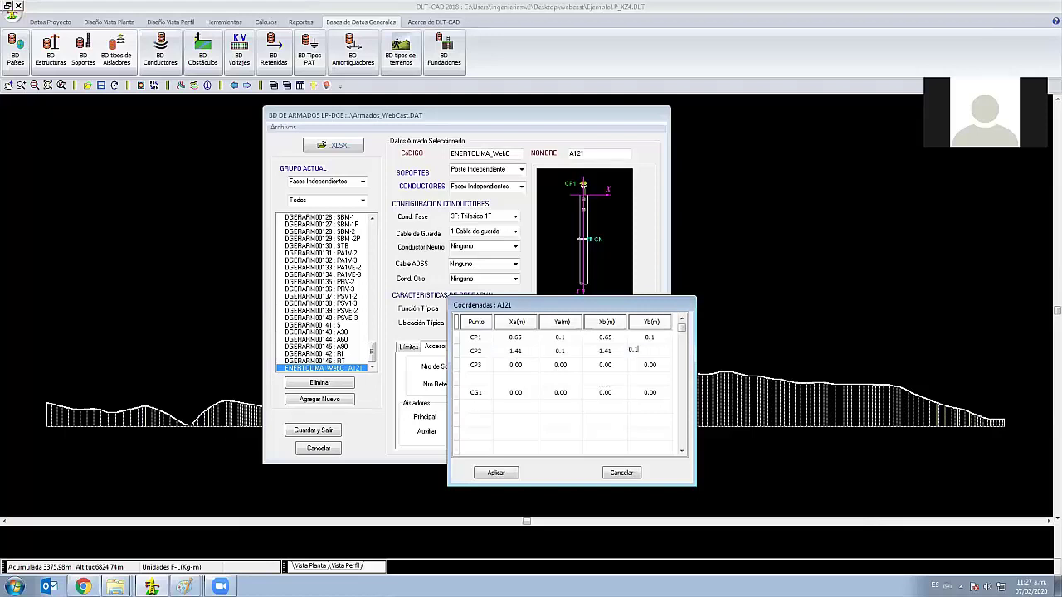
click(640, 380)
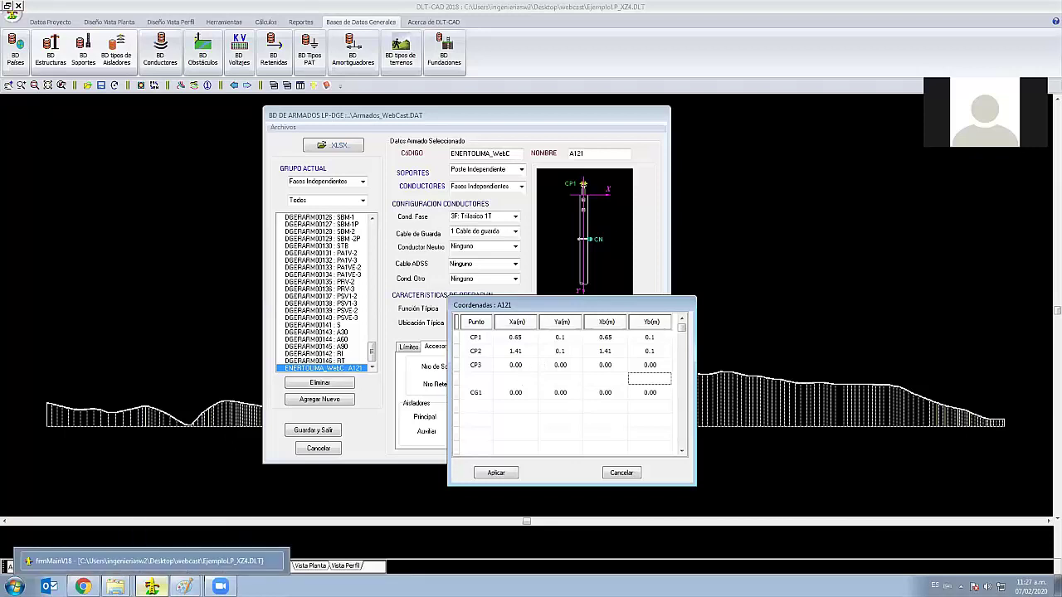
click(66, 544)
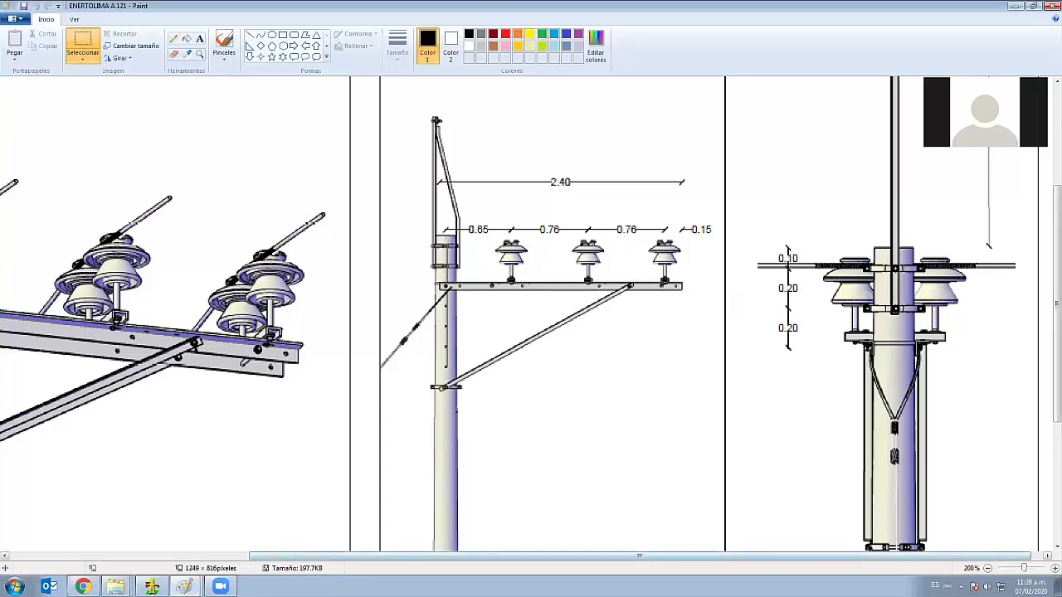
- Read the guard point dimensions from the A121 drawing in Paint
click(185, 586)
click(151, 587)
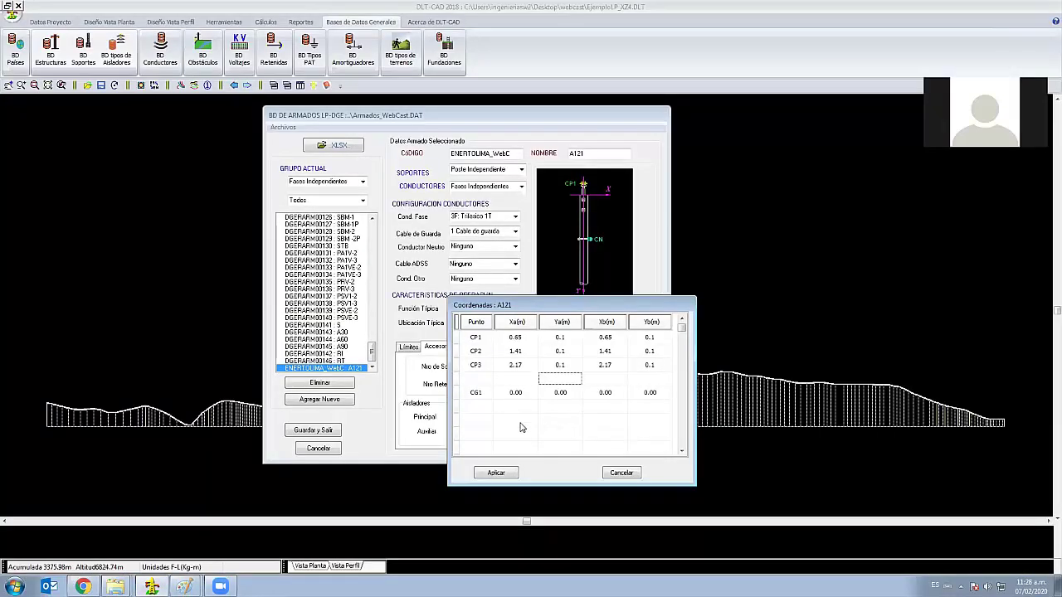
key(alt+Tab)
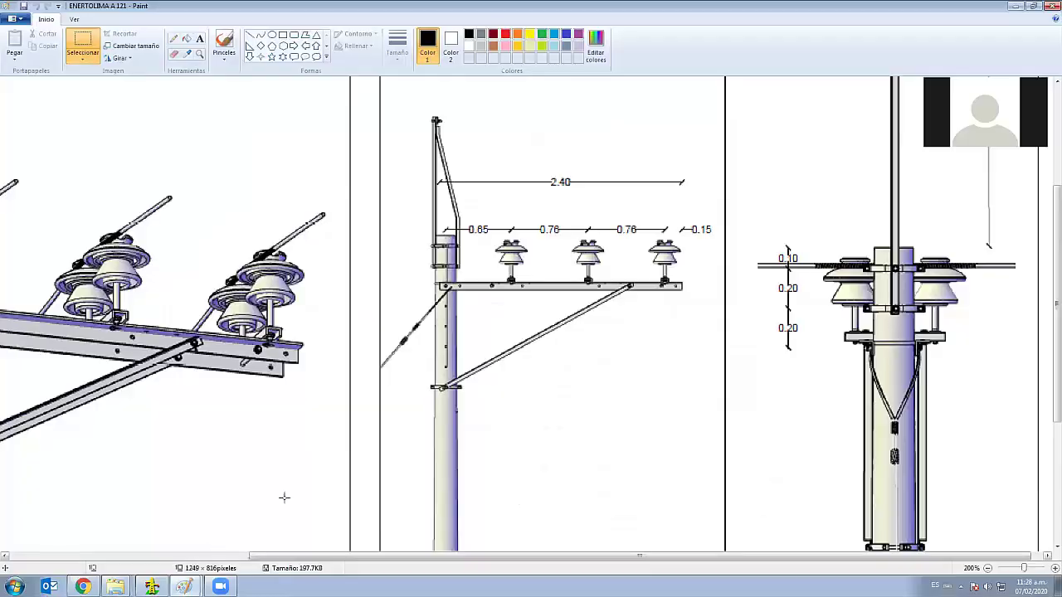
ctrl+scroll(539, 456, down, 1)
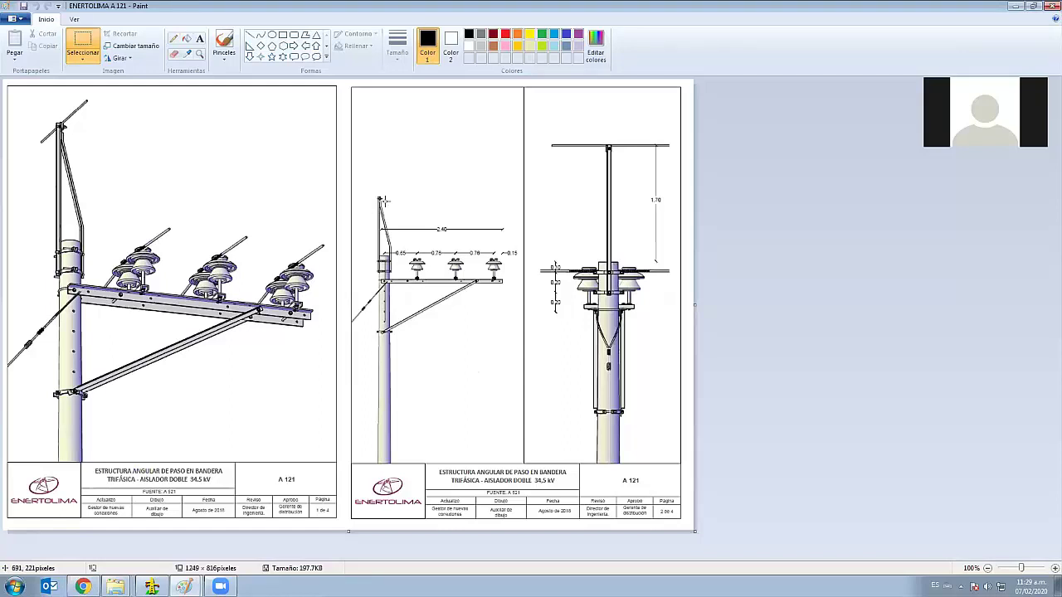
key(alt+Tab)
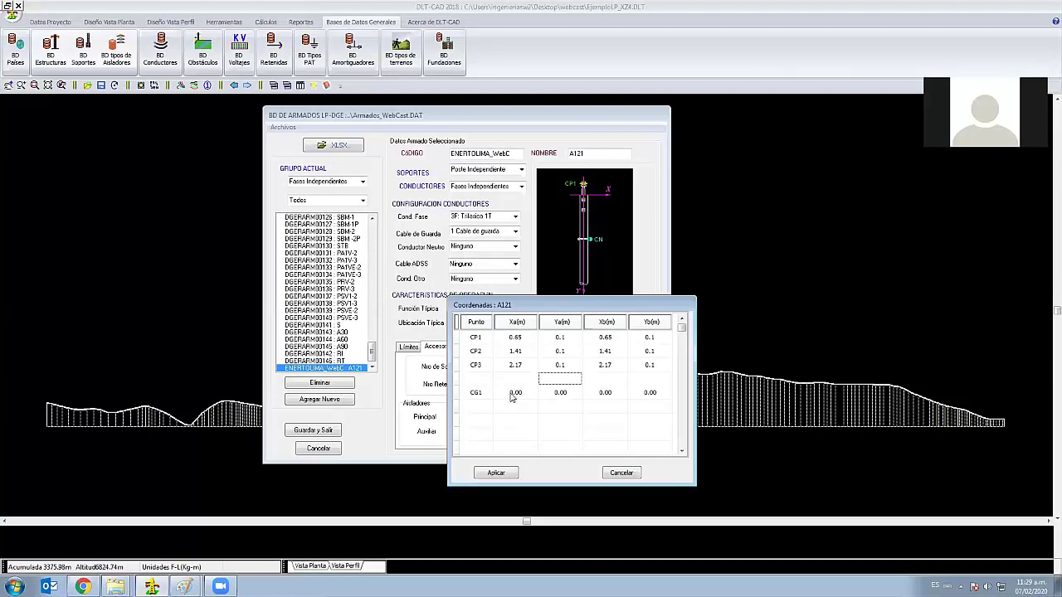
- Set CG1 to Xa 0, Ya -1.7, Xb 0.00, Yb -1.7 and apply the coordinates
click(511, 393)
click(518, 472)
drag(604, 310, 601, 254)
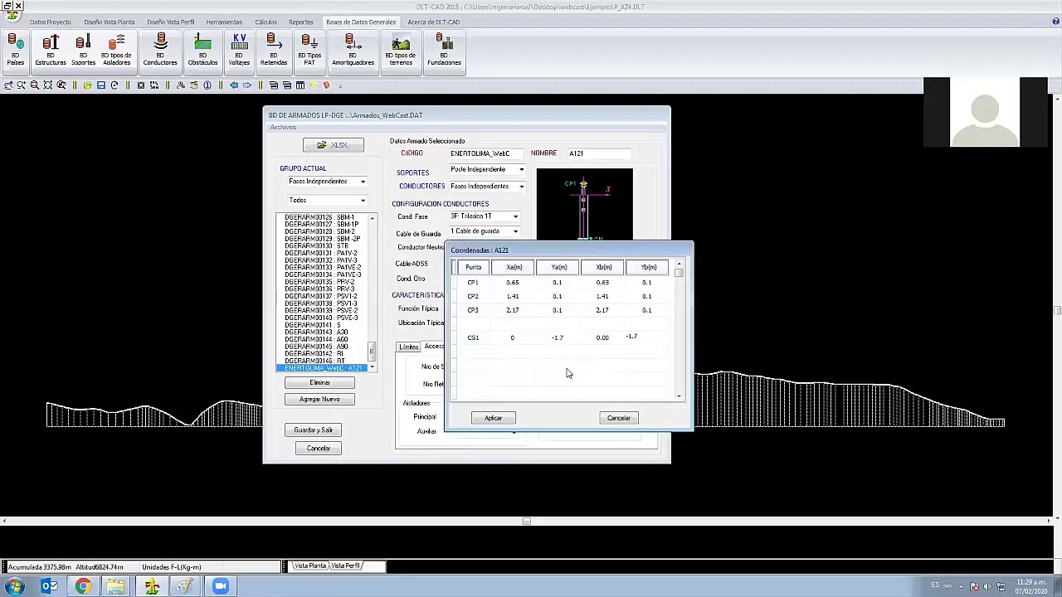
click(503, 423)
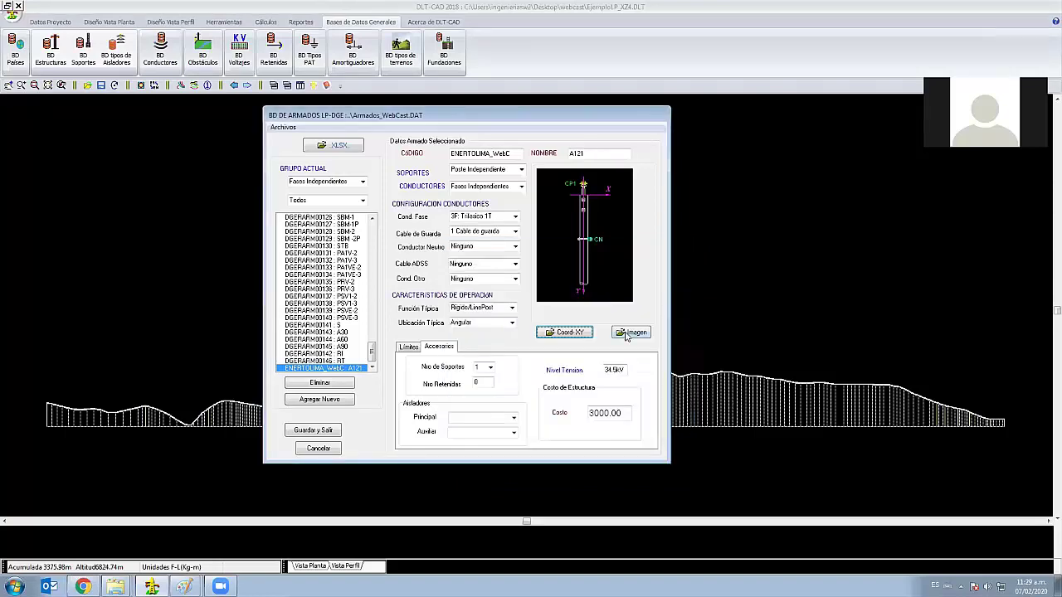
- Attach MTPFI1C1FA001.bmp as the A121 structure image
click(630, 332)
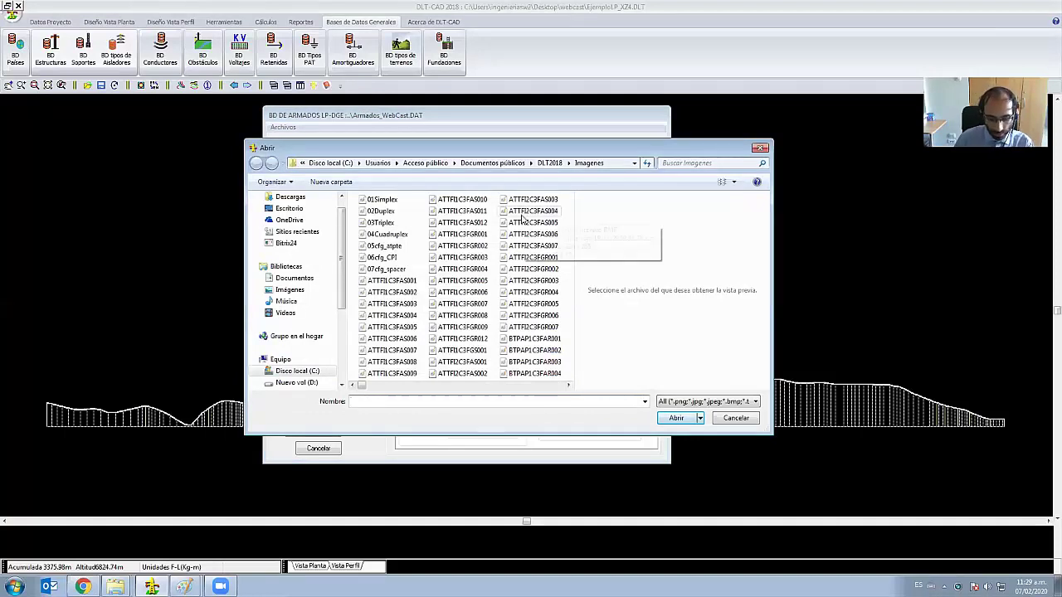
text(mt)
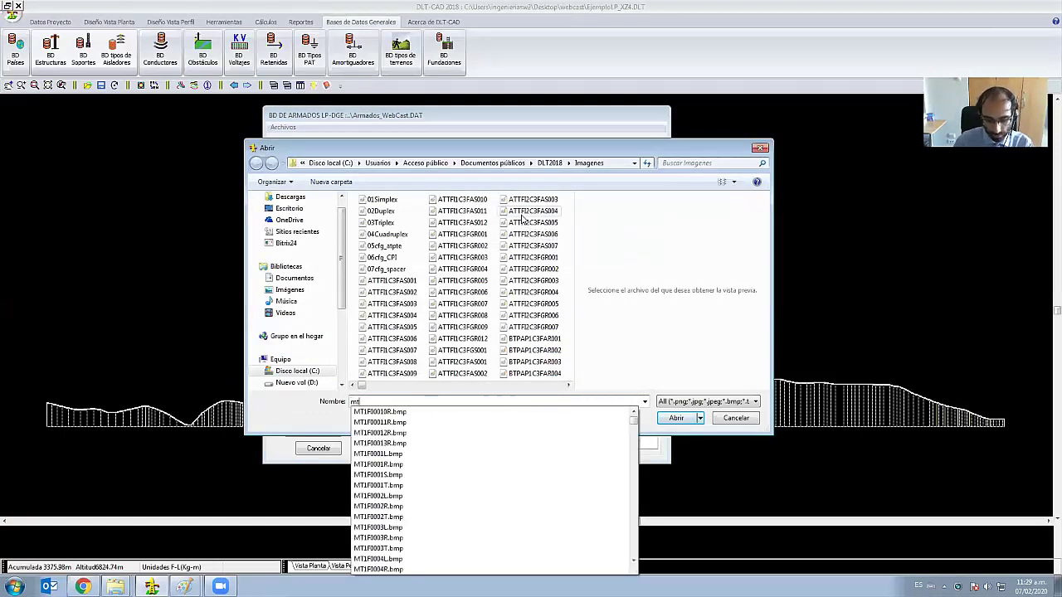
text(pfi1)
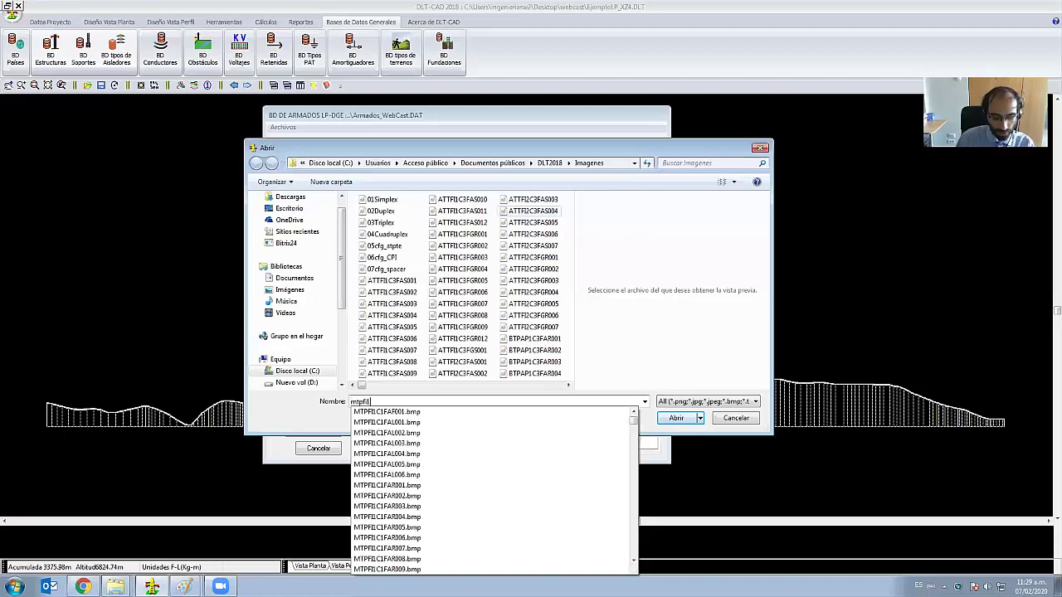
text(c1)
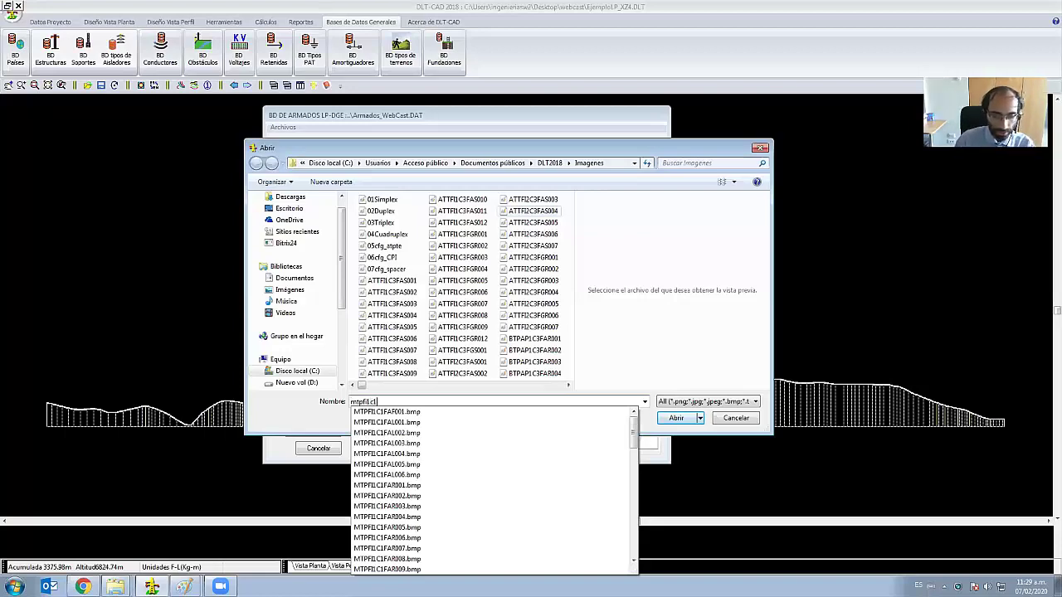
text(f)
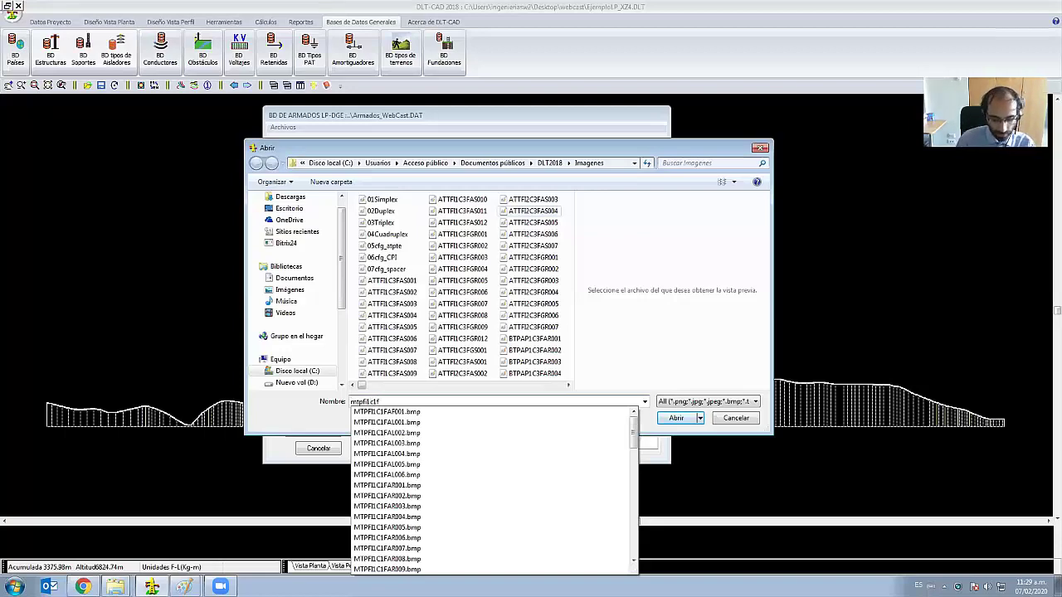
key(Down)
key(Return)
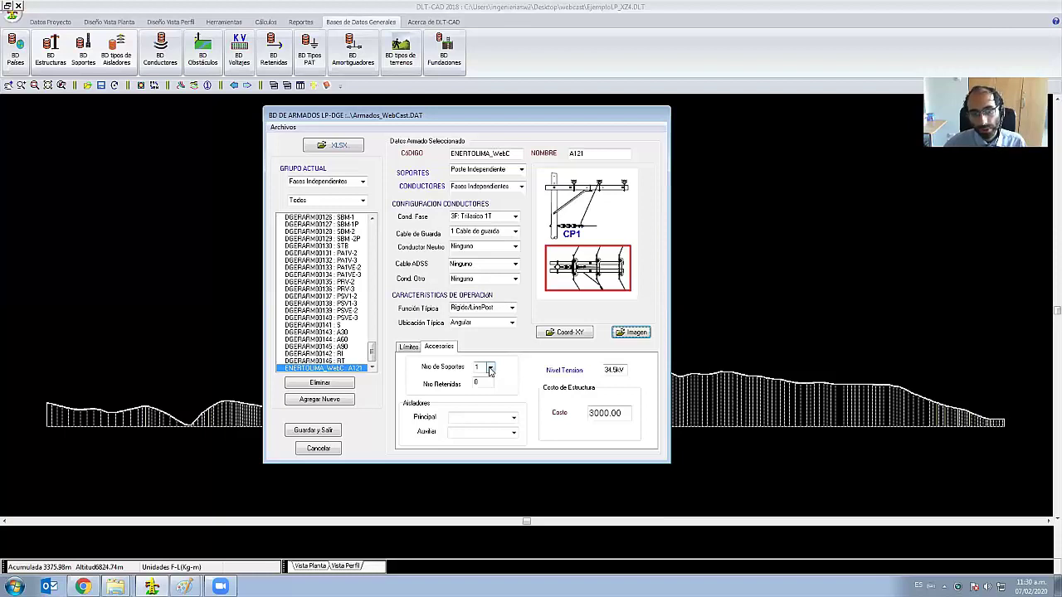
click(490, 370)
click(484, 377)
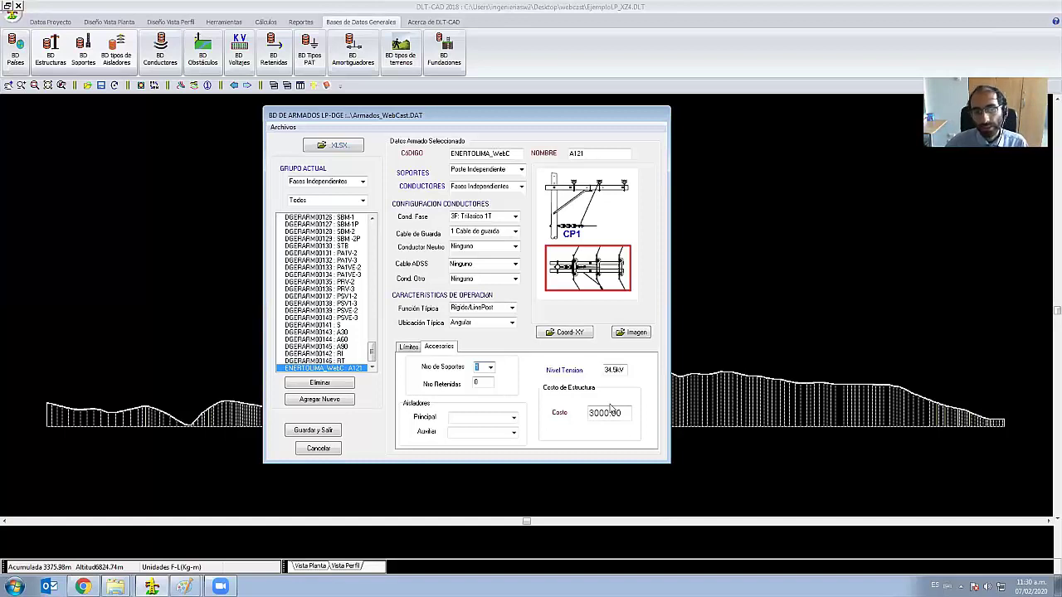
- Set the A121 angle limits to 5° minimum and 30° maximum on the Límites tab
click(410, 348)
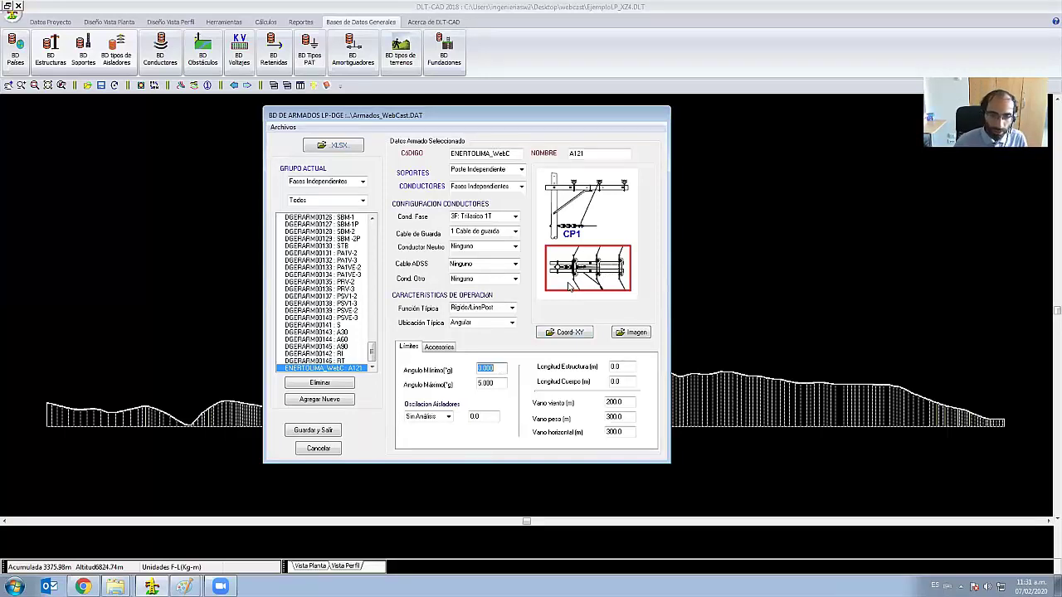
text(5)
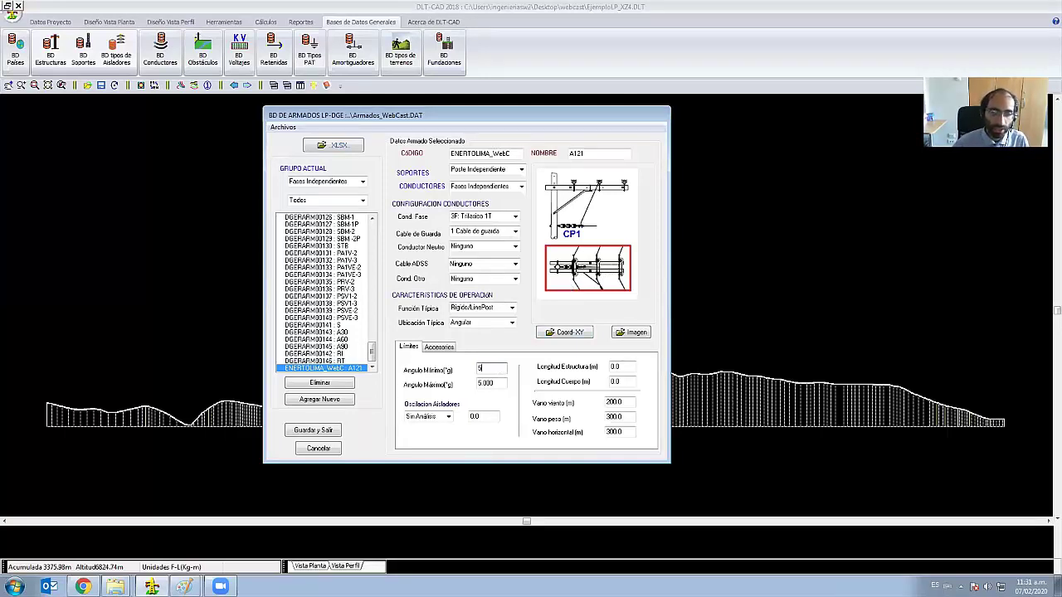
key(Tab)
text(30)
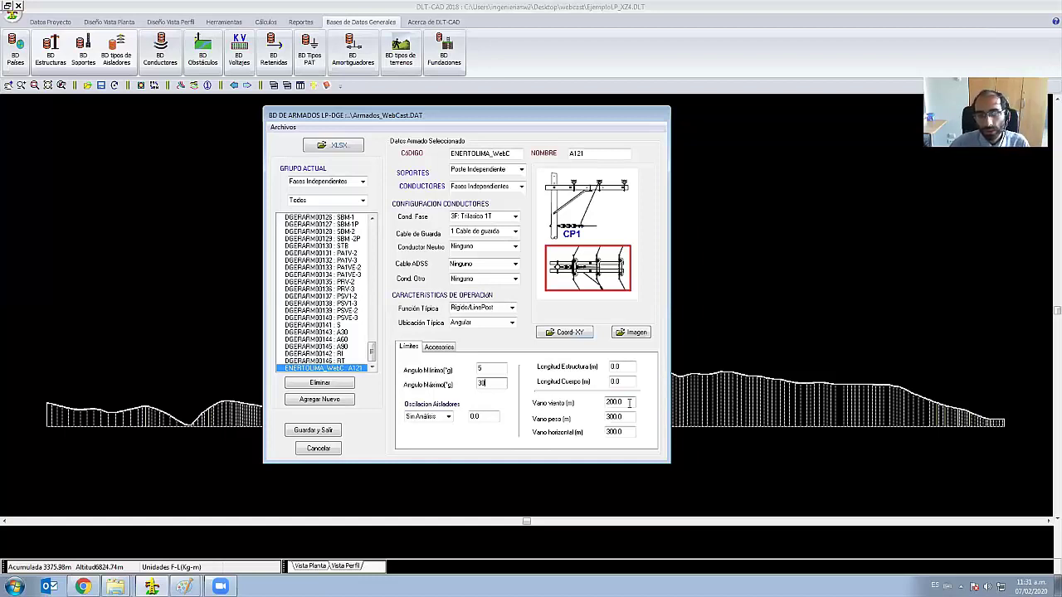
key(Tab)
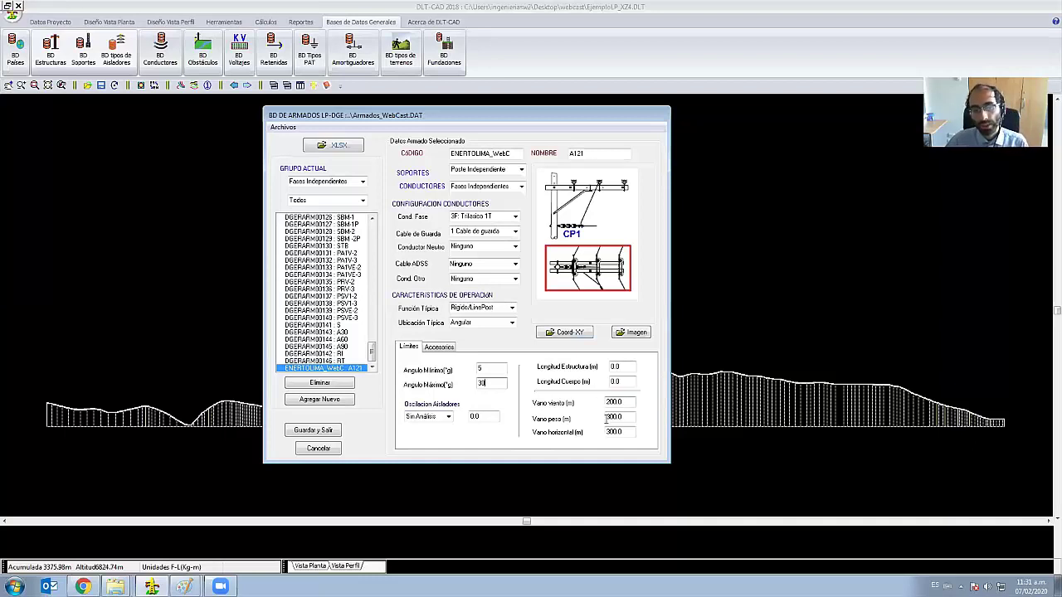
- Review the span and accessory settings, then save and close the A121 armado
click(622, 431)
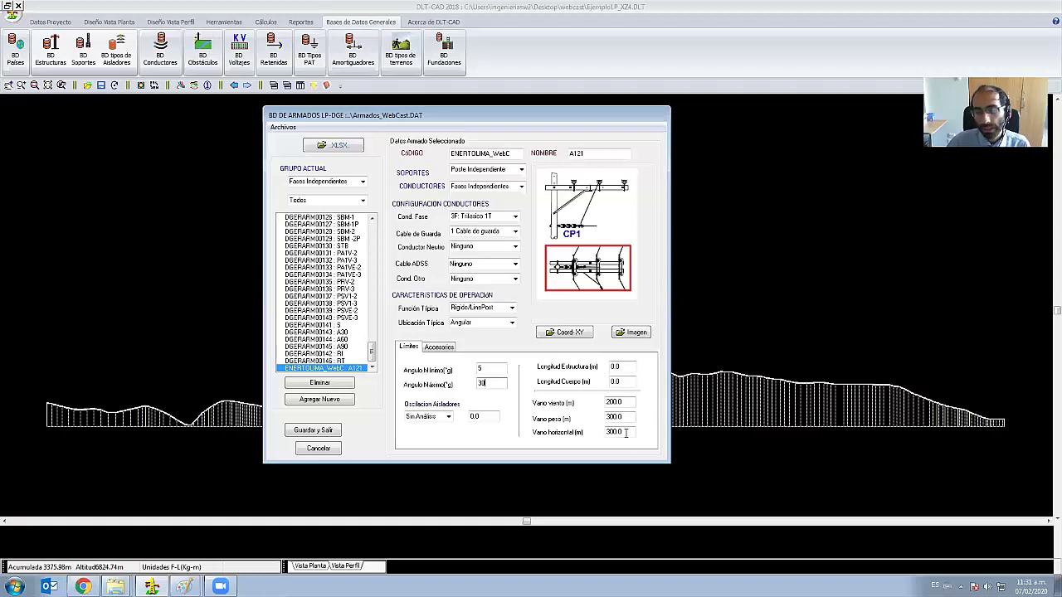
click(439, 348)
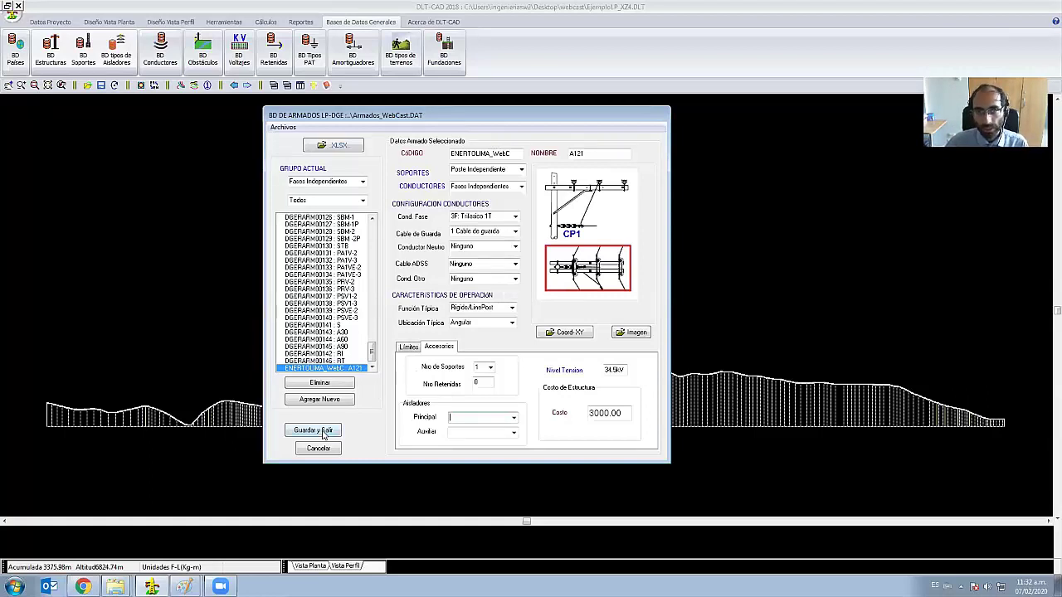
click(323, 433)
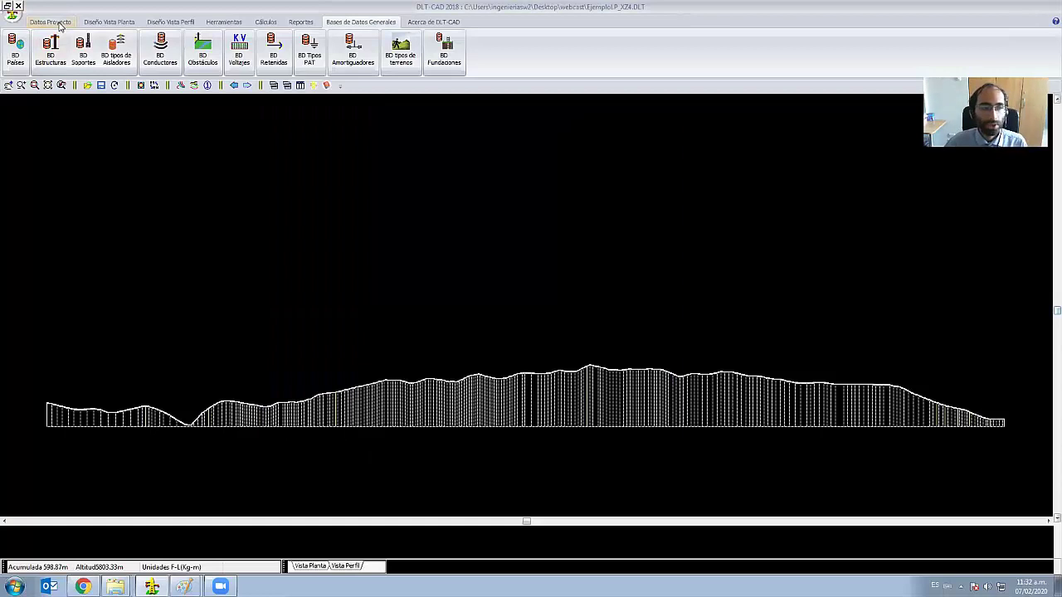
click(50, 21)
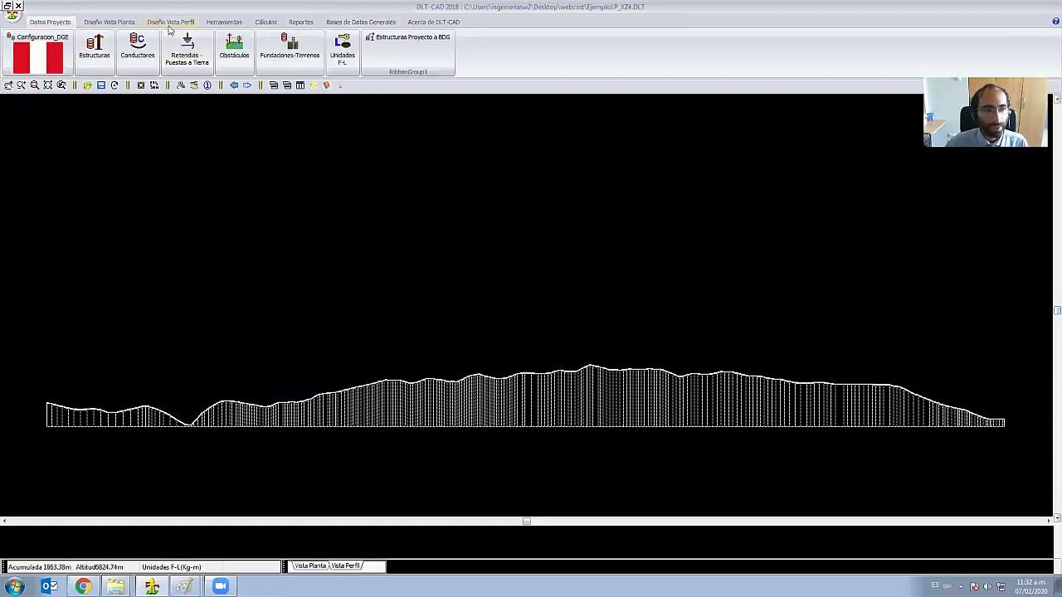
- Purge all armados from the project table with Depurar Elementos and open the armados picker
click(94, 46)
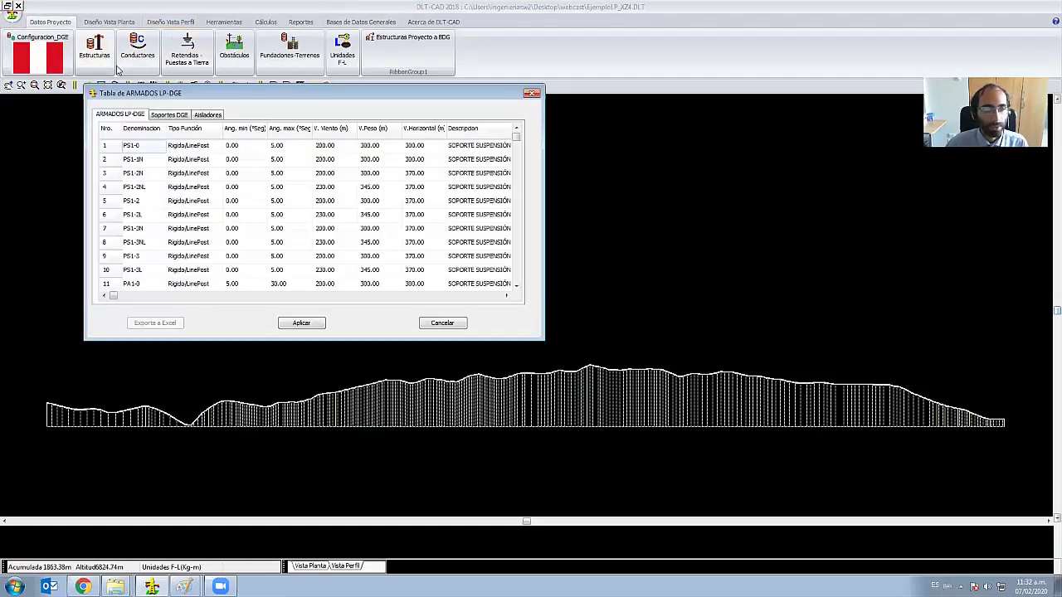
right_click(269, 225)
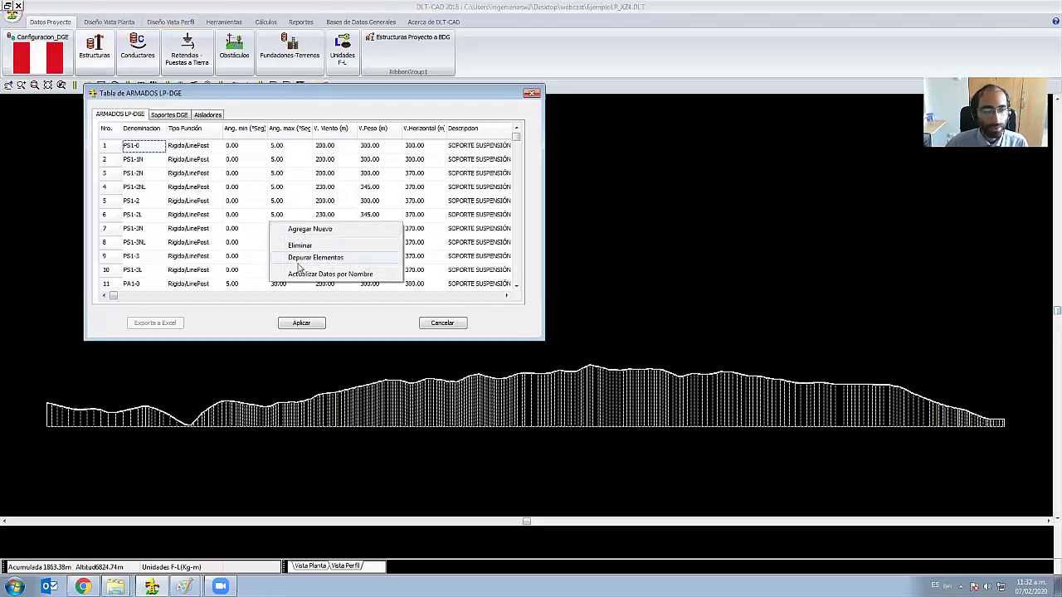
click(301, 260)
right_click(211, 190)
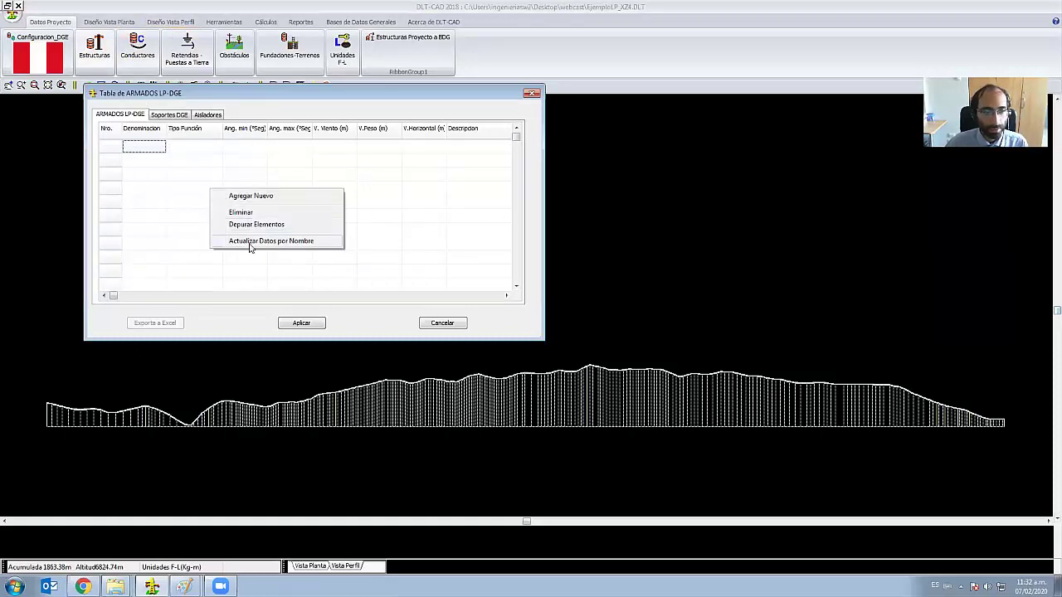
click(252, 197)
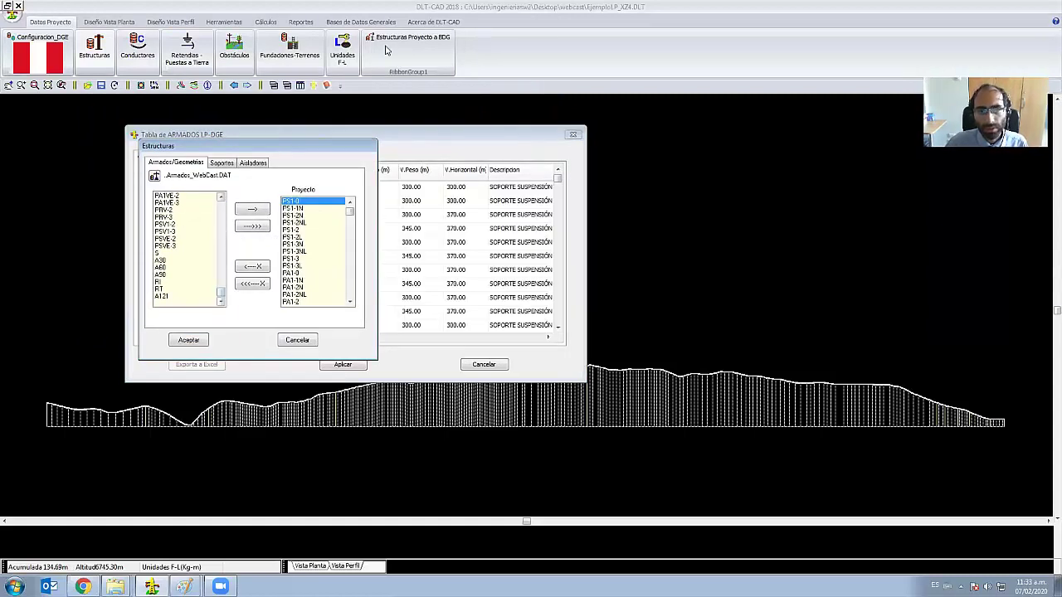
- Clear the Proyecto list, add A121 as the only project armado, and apply the table
click(214, 295)
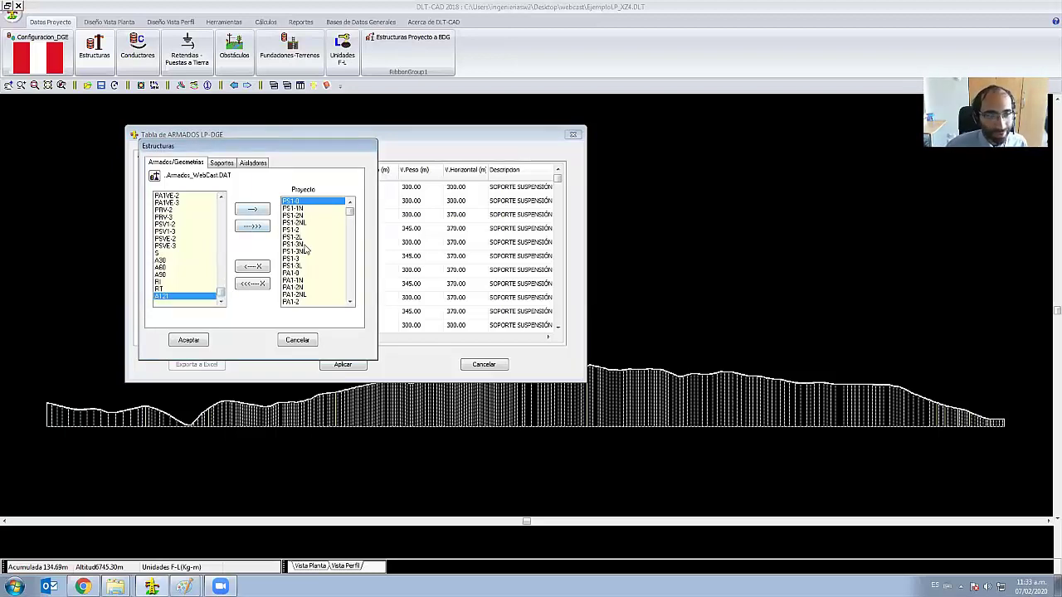
click(257, 285)
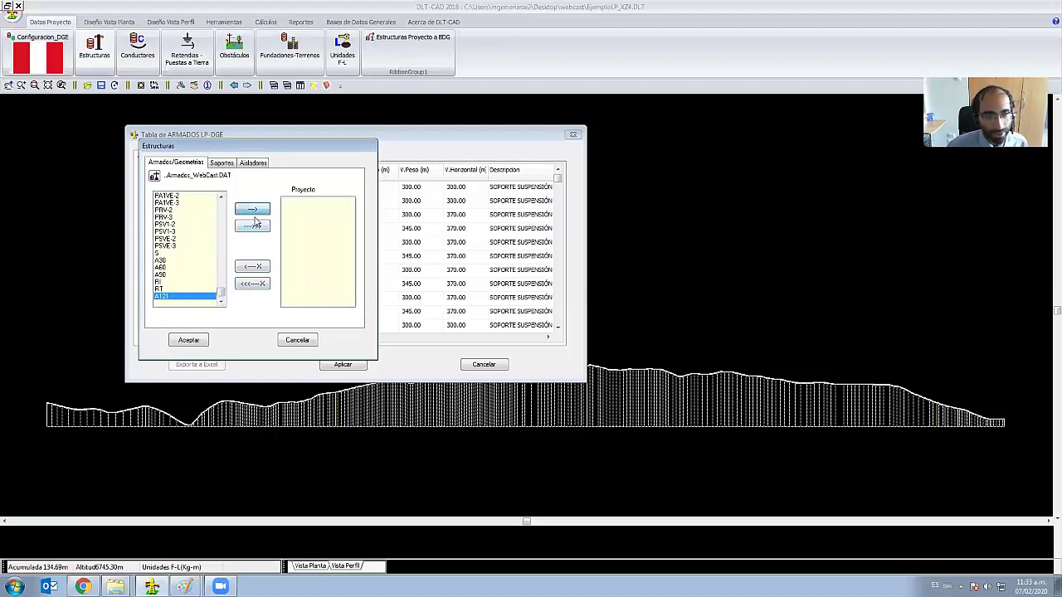
click(252, 210)
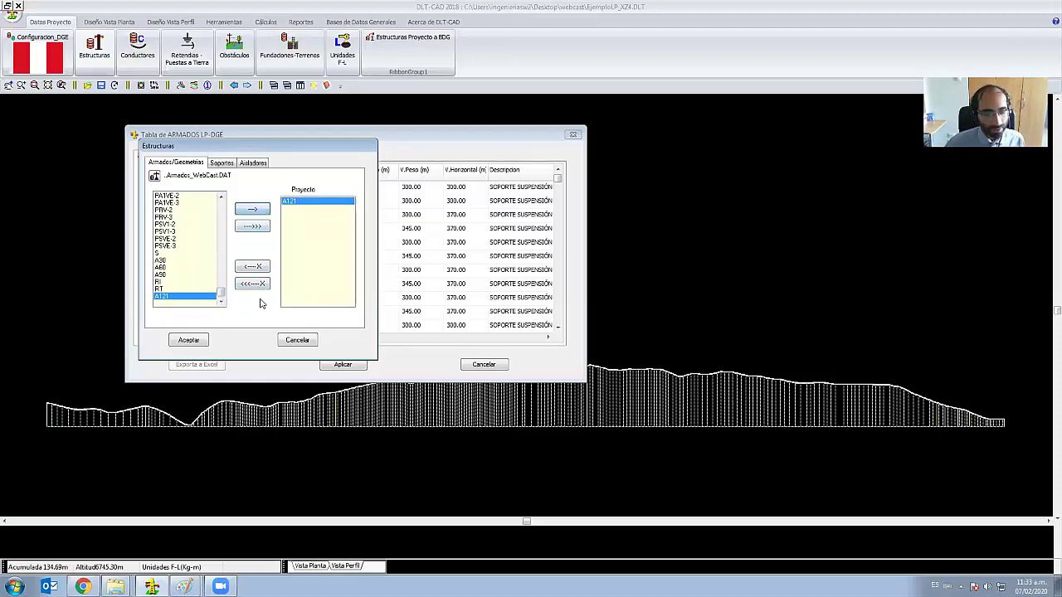
click(189, 341)
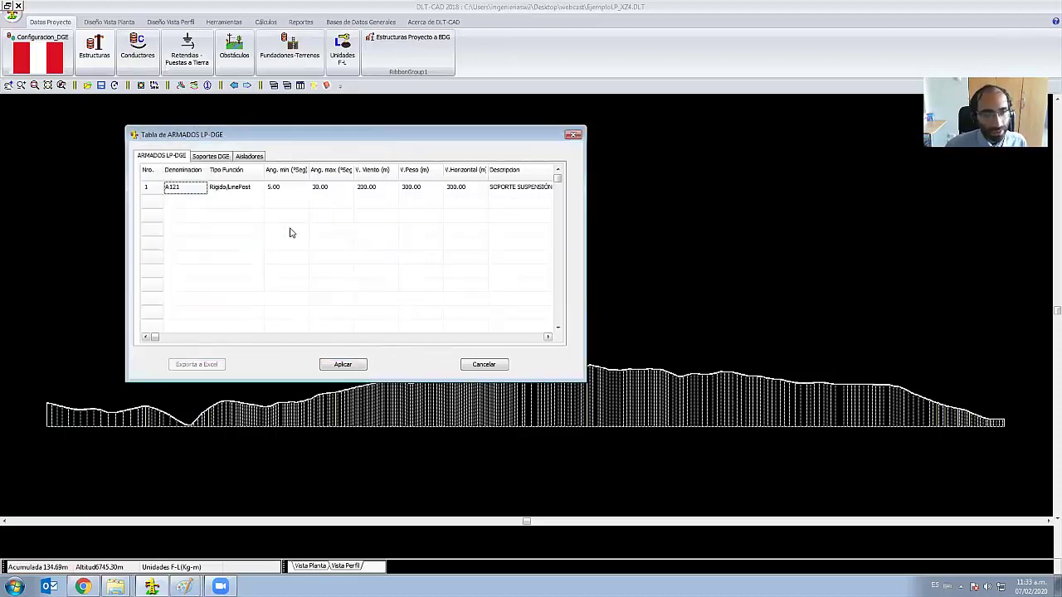
click(346, 366)
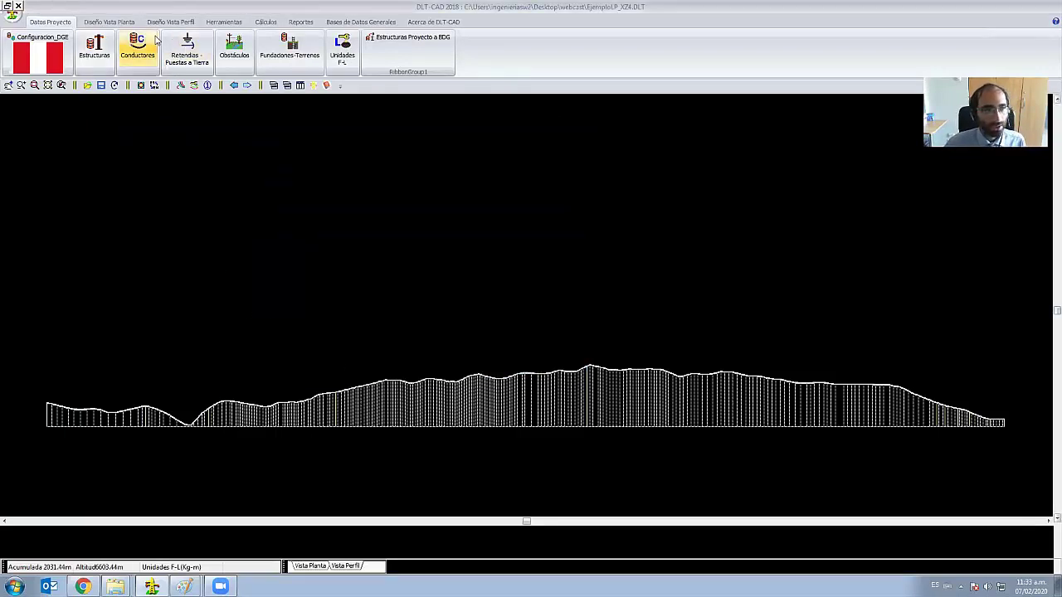
- In Datos por Omisión, make A121 the default armado with one AAAC-25 guard cable (G1)
click(175, 22)
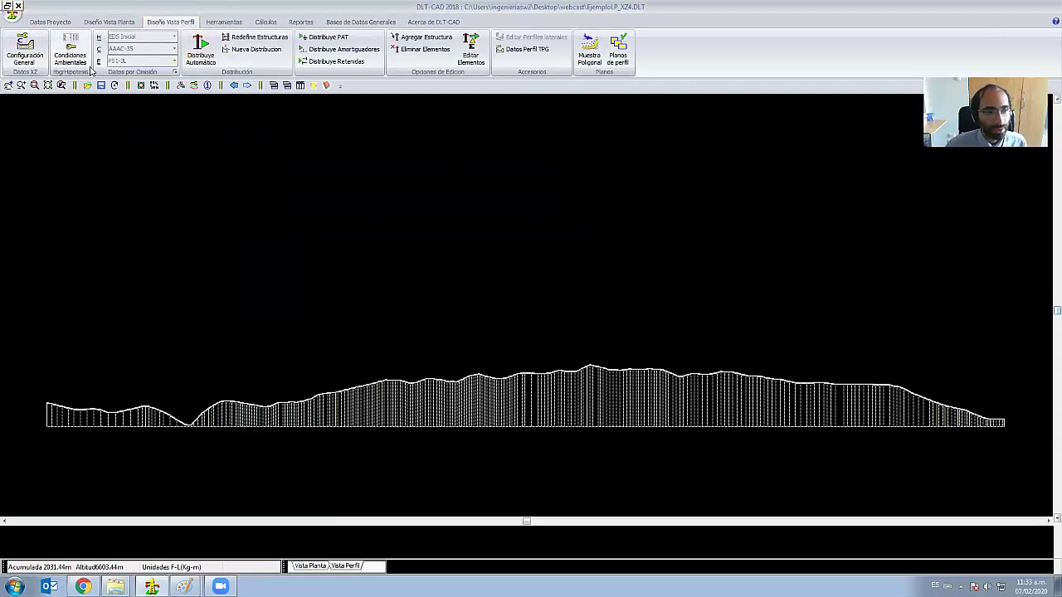
click(174, 73)
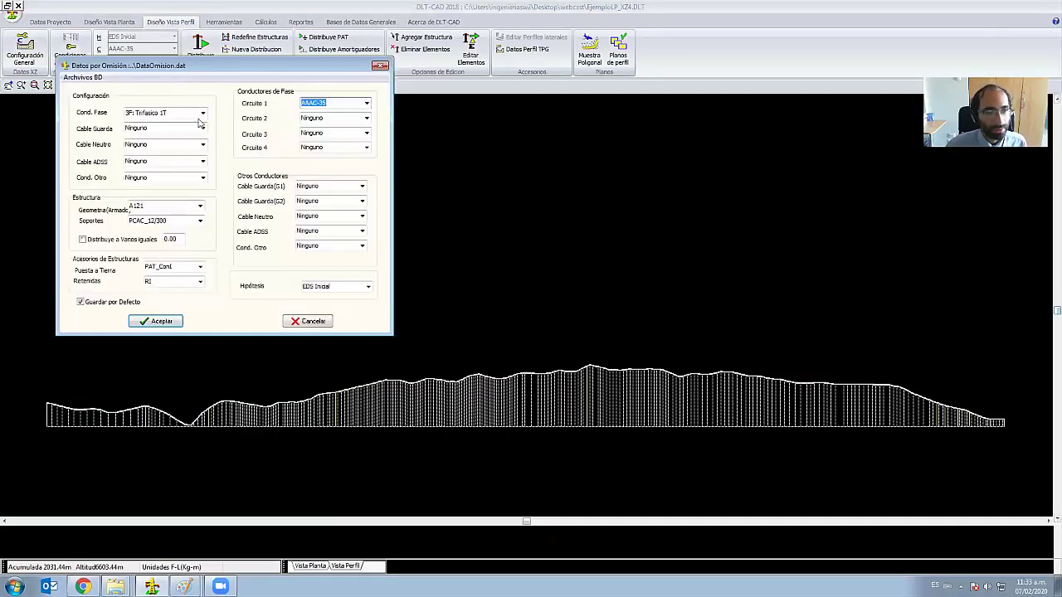
click(200, 206)
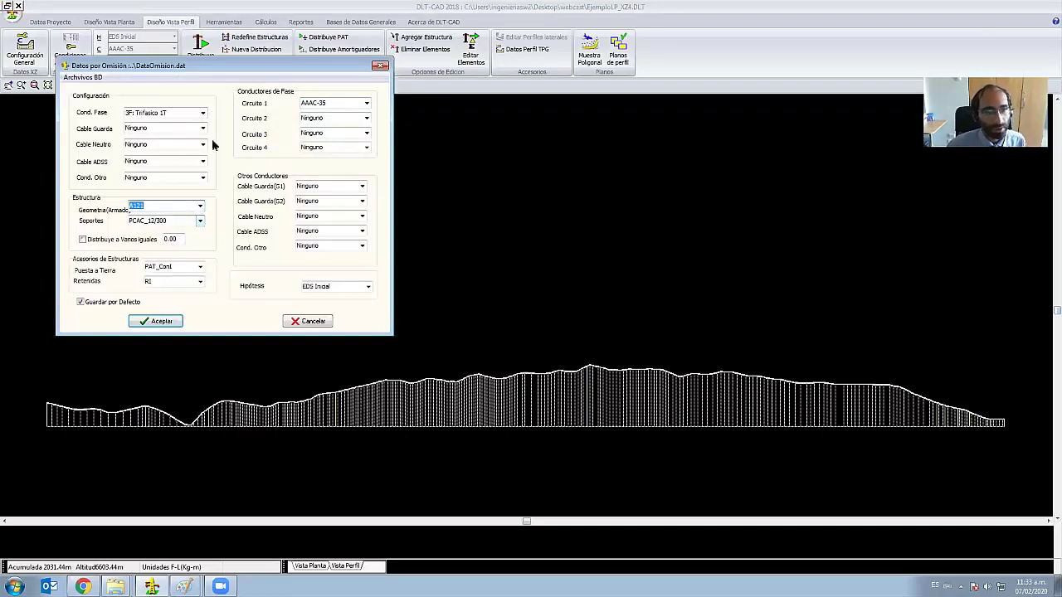
click(203, 129)
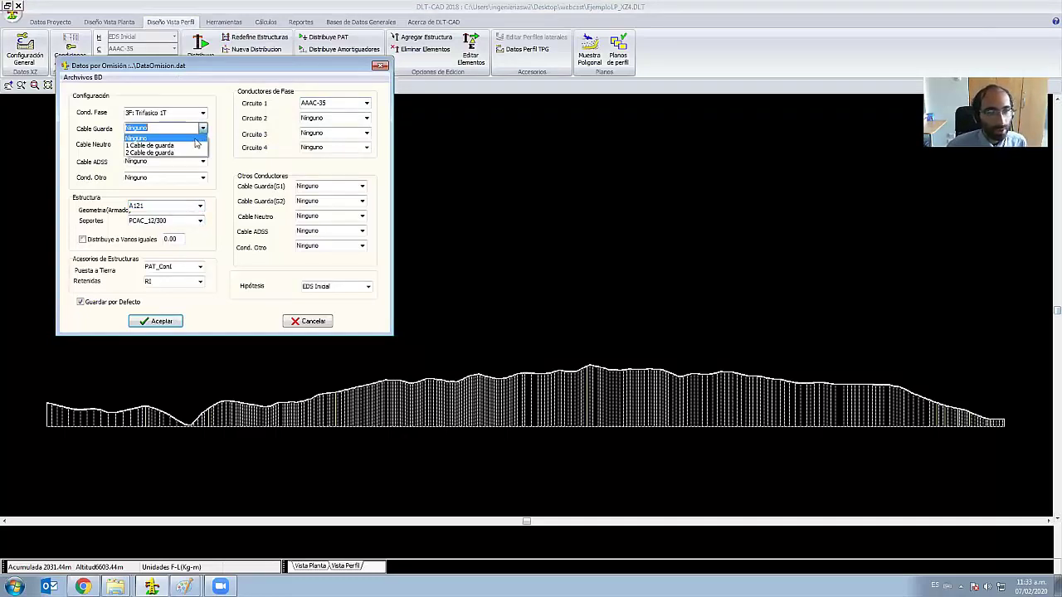
click(185, 146)
click(362, 186)
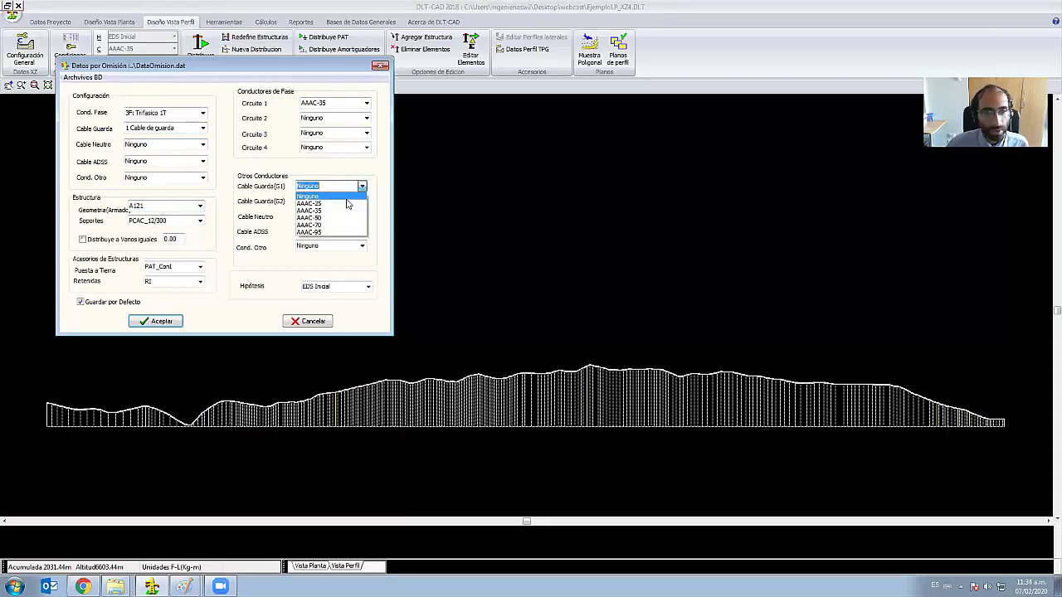
click(341, 204)
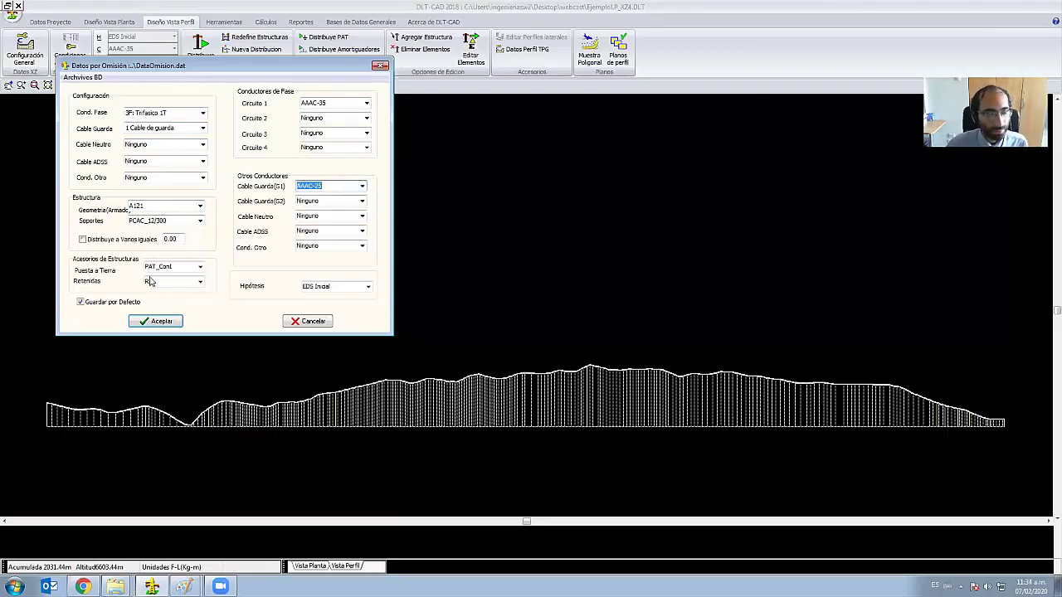
click(159, 322)
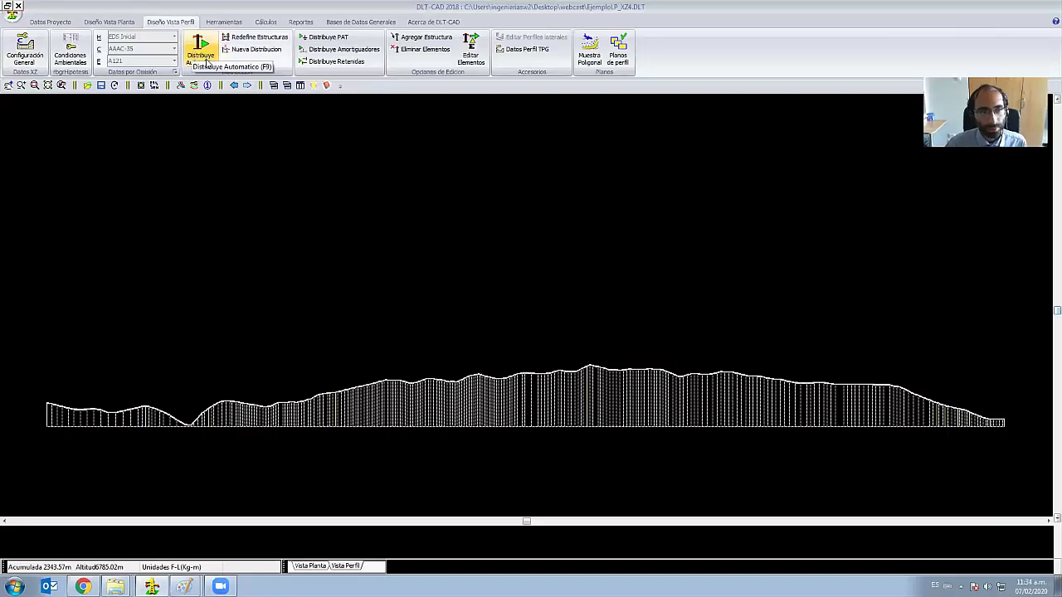
- Auto-distribute A121 structures along the profile, zoom in on structure 22, and open Bases de Datos Generales
click(175, 73)
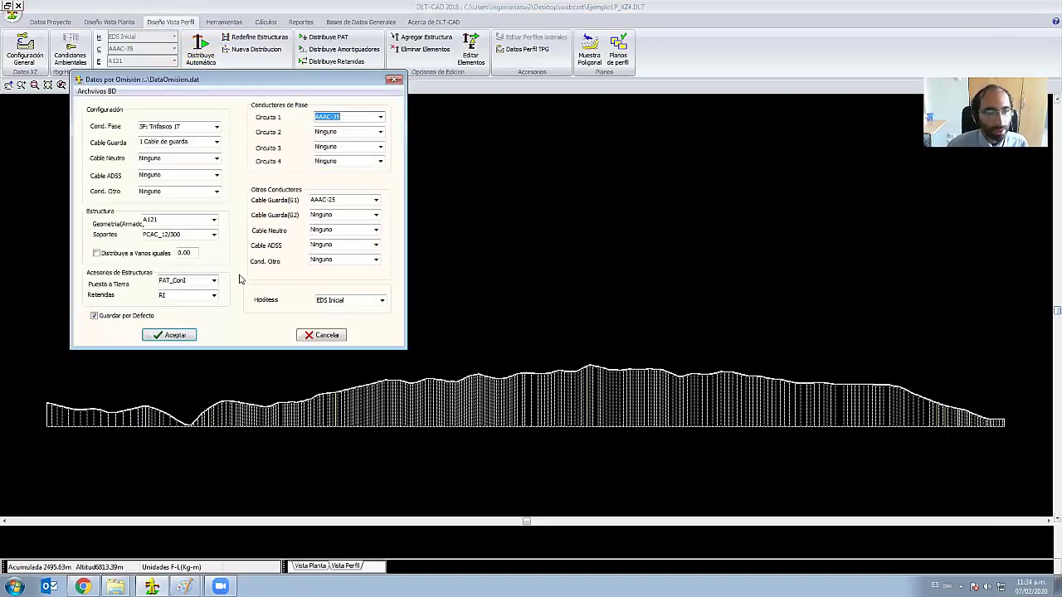
click(170, 335)
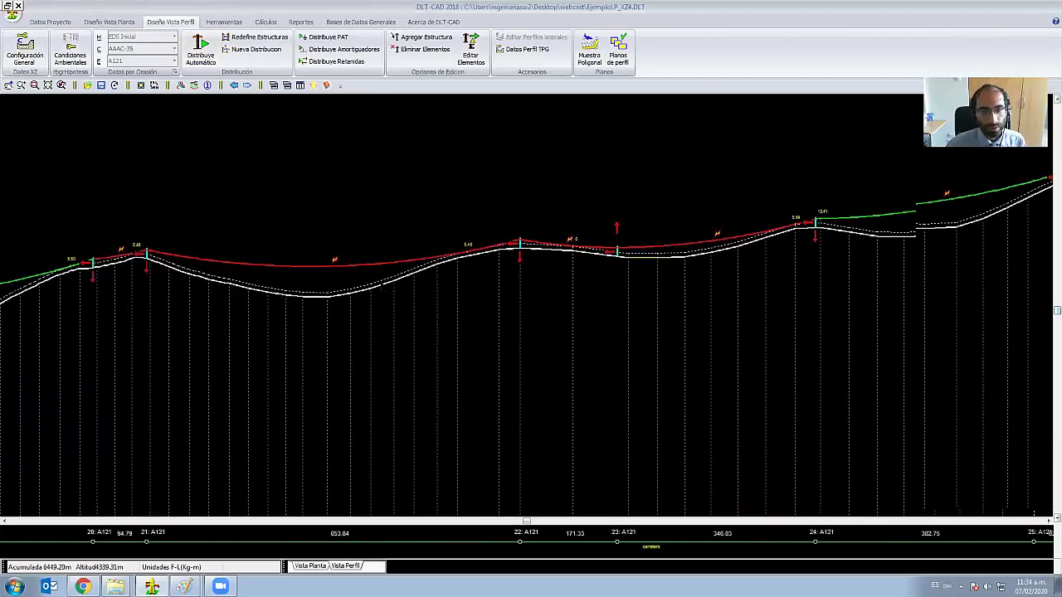
scroll(532, 163, up, 1)
scroll(498, 199, up, 1)
scroll(446, 230, up, 2)
scroll(455, 316, up, 1)
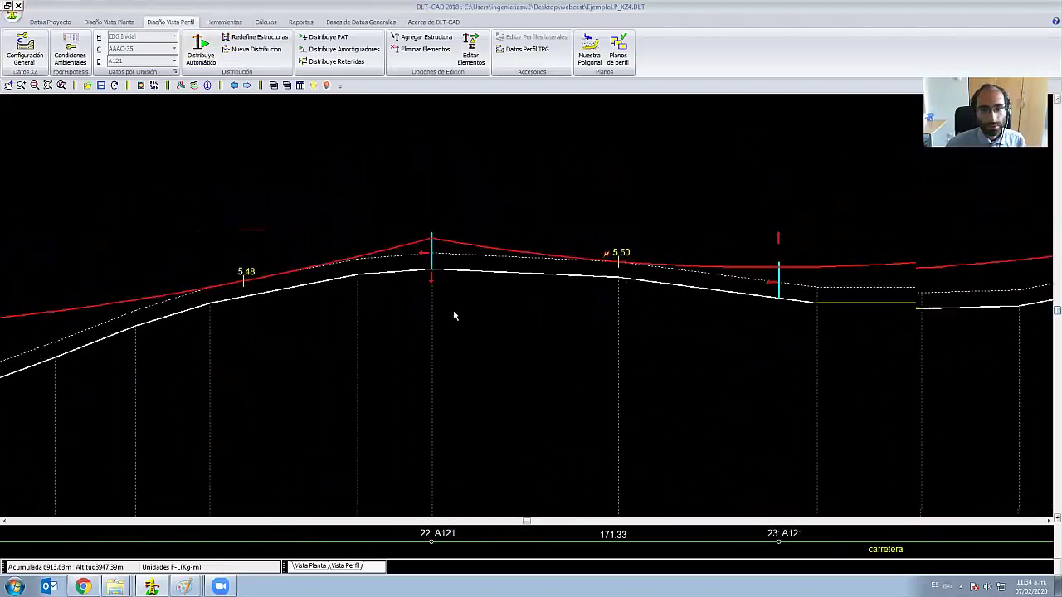
scroll(455, 315, up, 2)
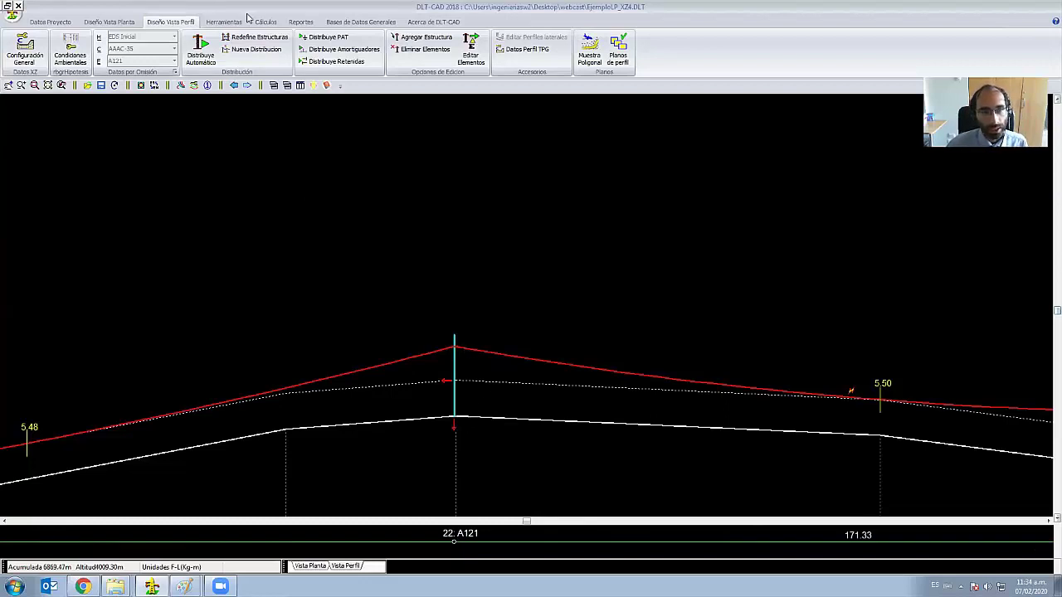
click(355, 23)
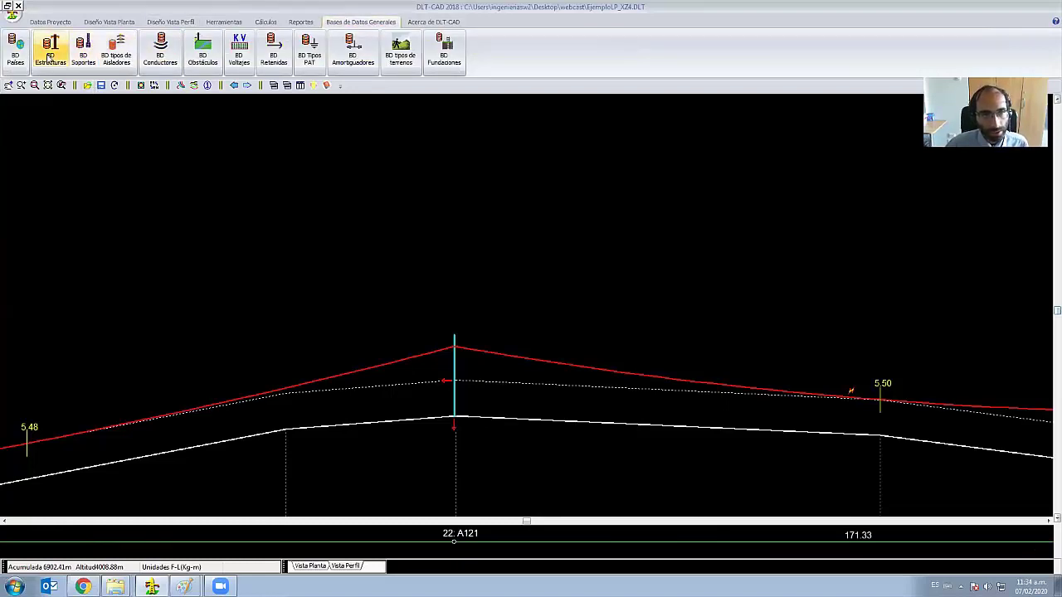
- Review the A121 attachment point coordinates in the structures database, then close it unchanged
click(49, 56)
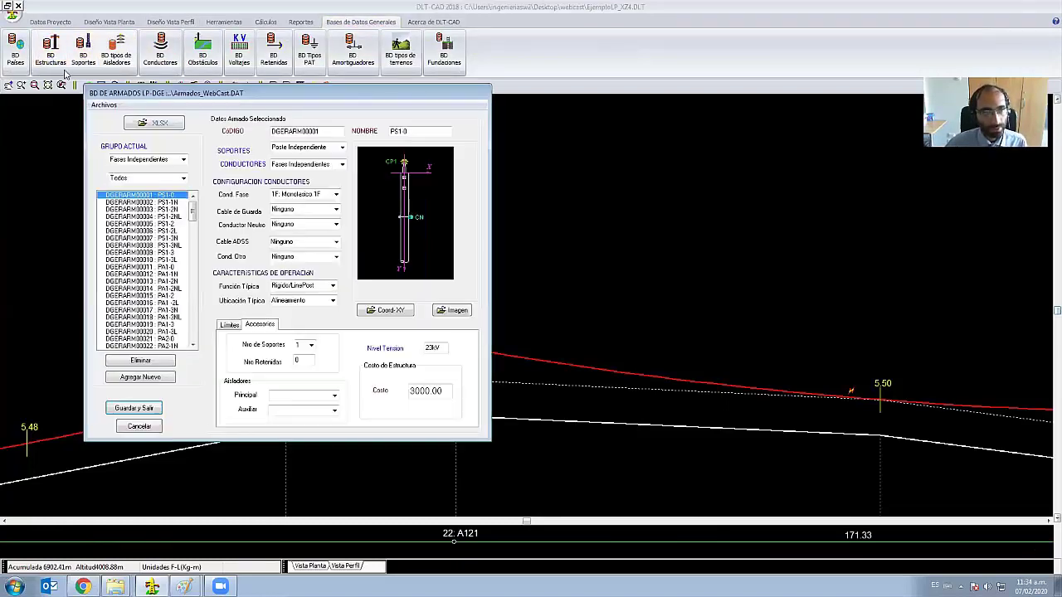
click(386, 310)
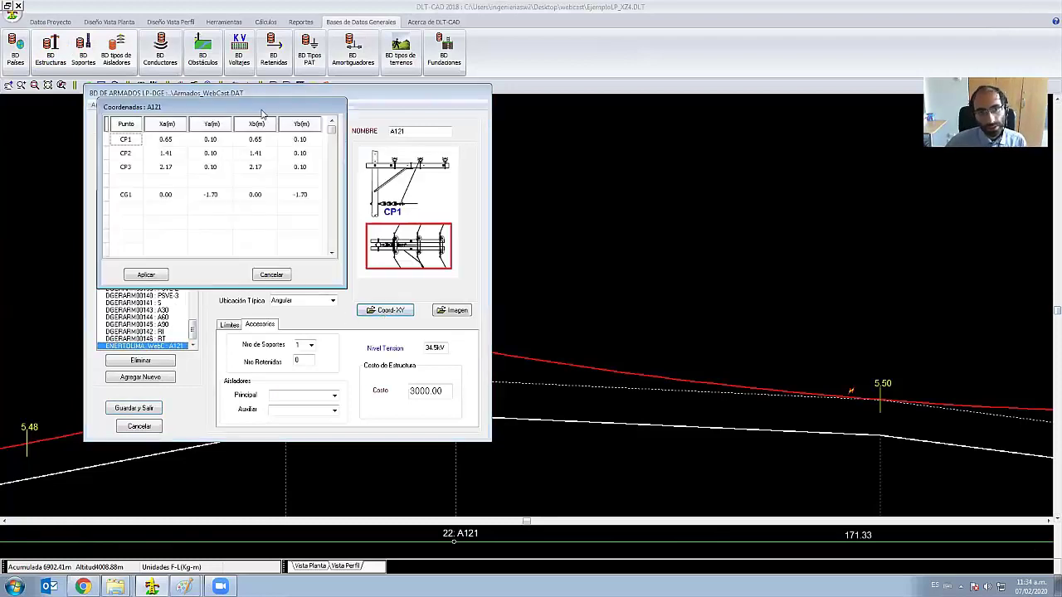
drag(262, 112, 469, 237)
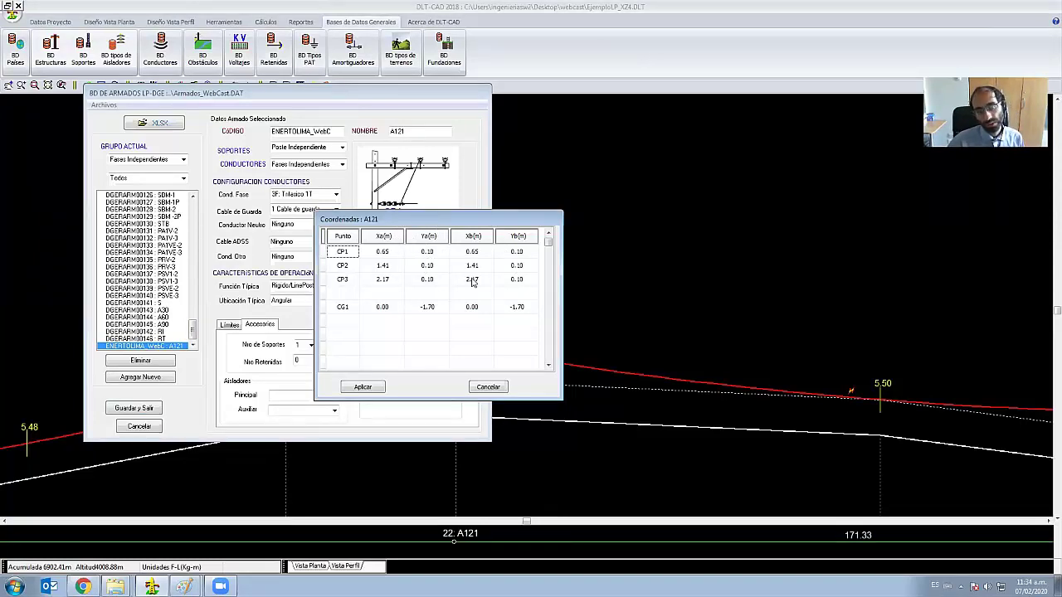
click(488, 388)
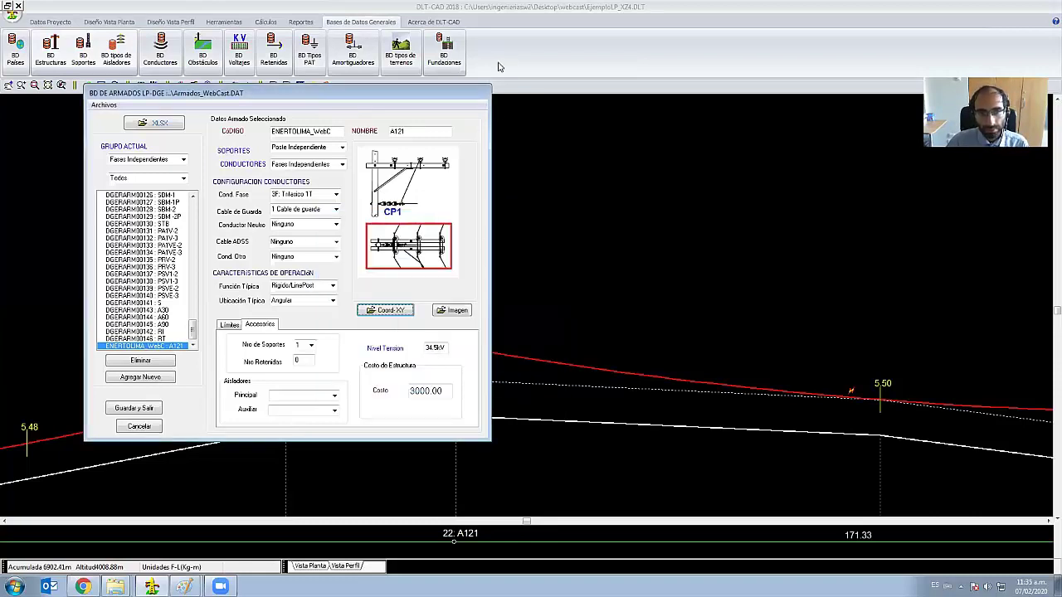
key(Escape)
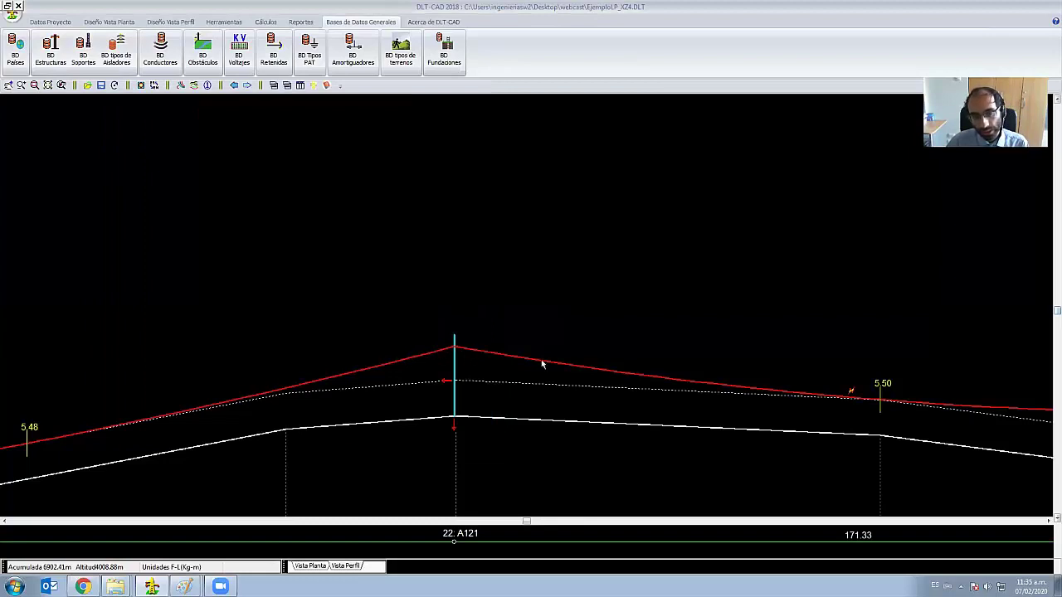
- Change ENERTOLIMA_WebC A121's CP1 Ya(m) coordinate from 0.10 to 1 and apply
click(50, 48)
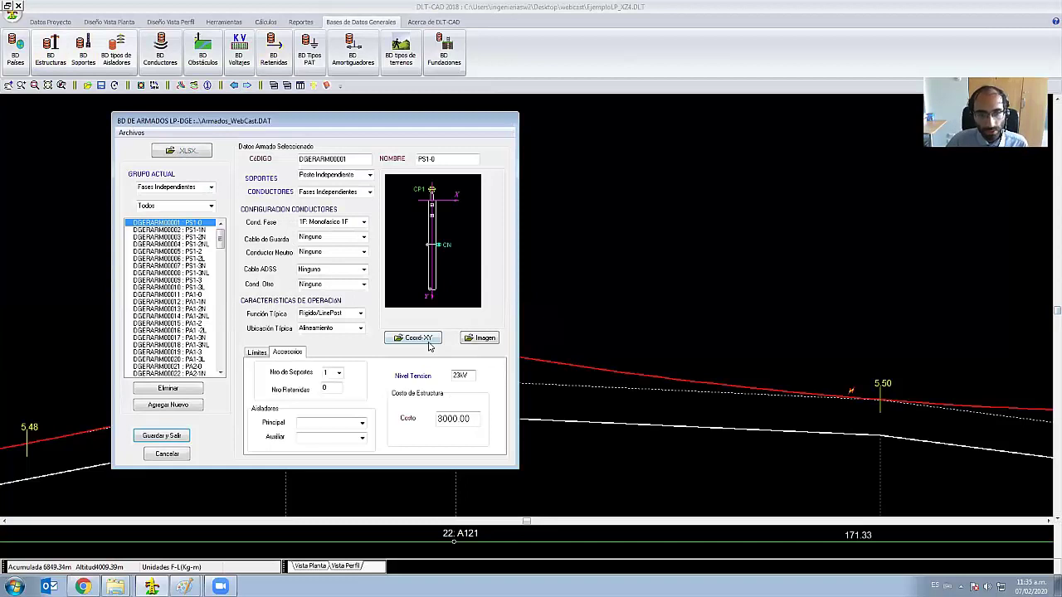
drag(220, 241, 220, 365)
click(199, 373)
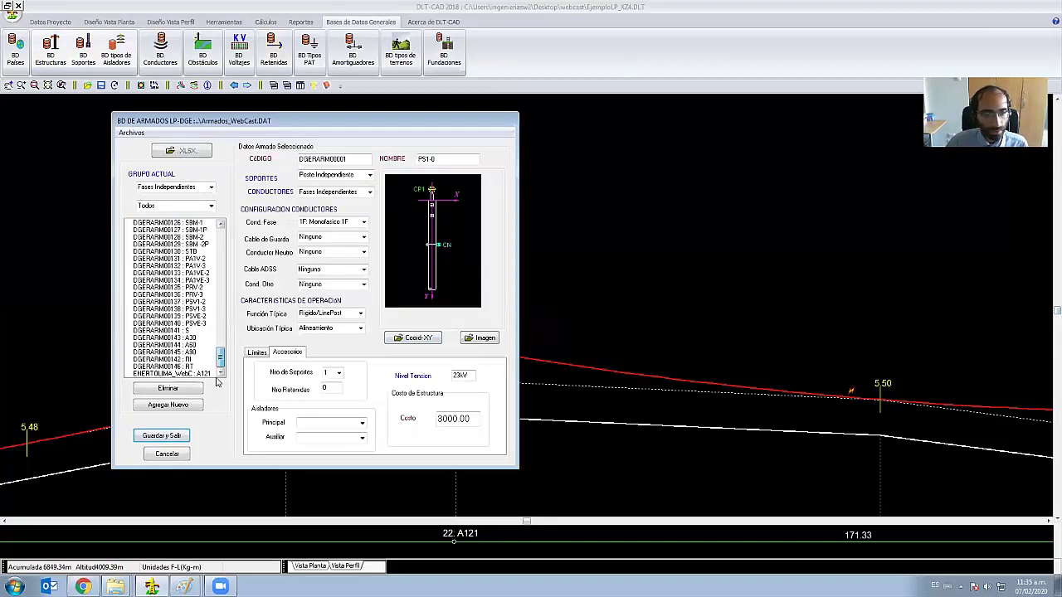
click(412, 338)
text(0.)
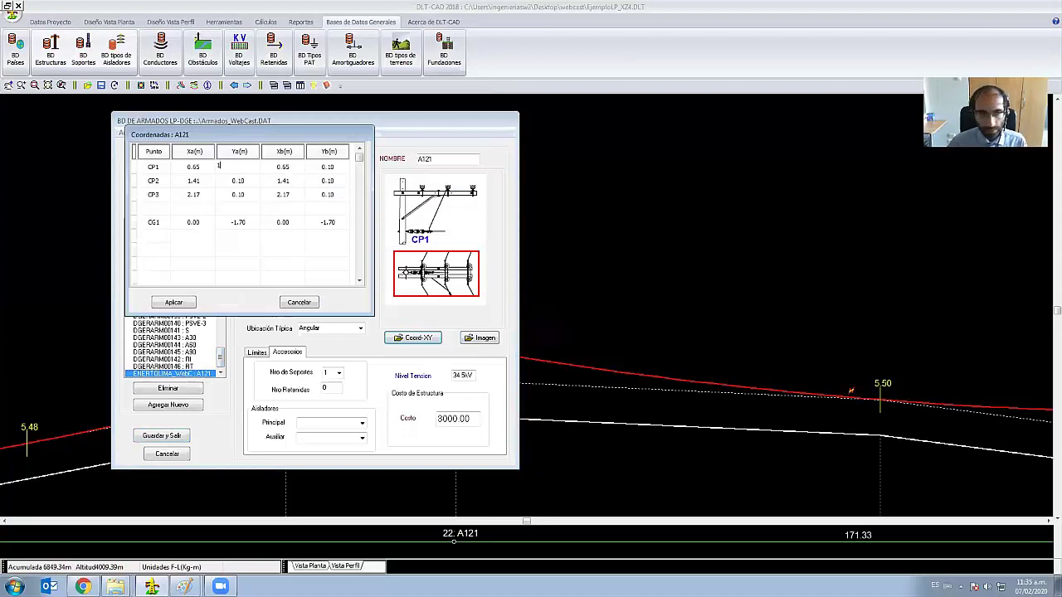
click(246, 181)
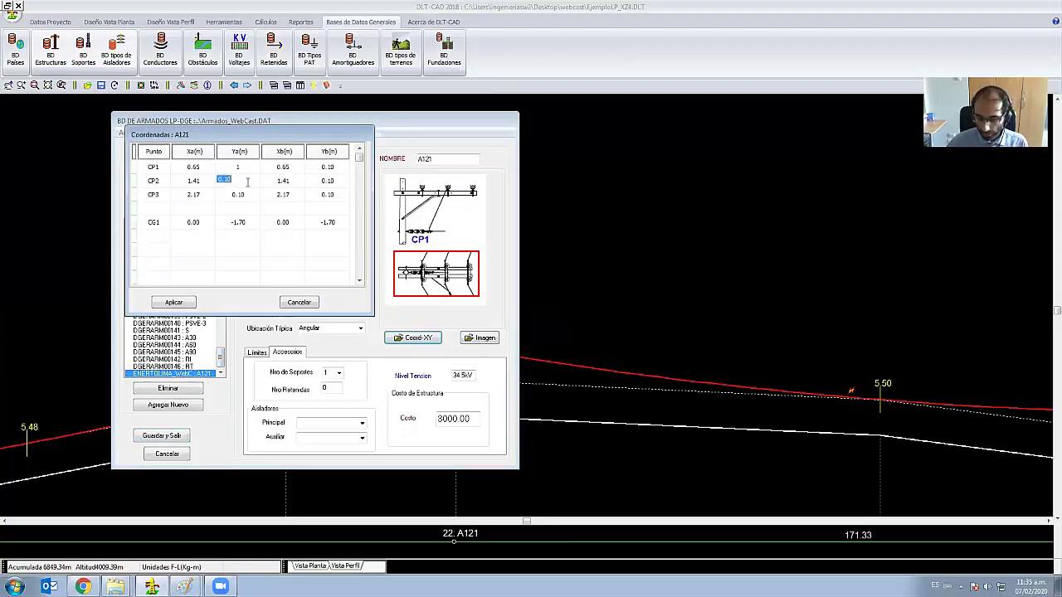
text(1)
click(173, 302)
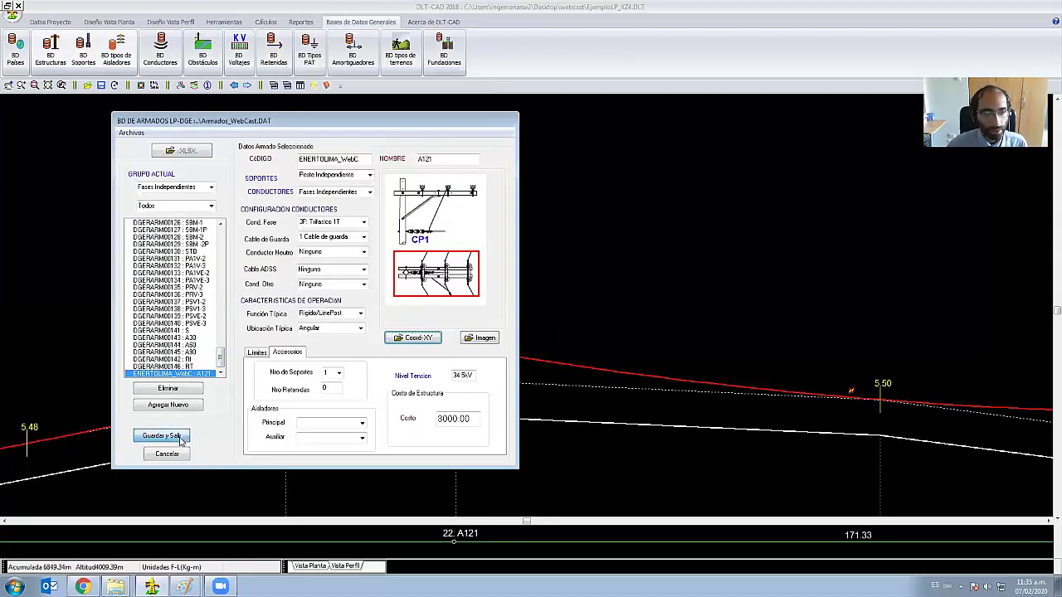
- Save and close the structures database, then start a Nueva Distribución, deleting the existing one
click(178, 438)
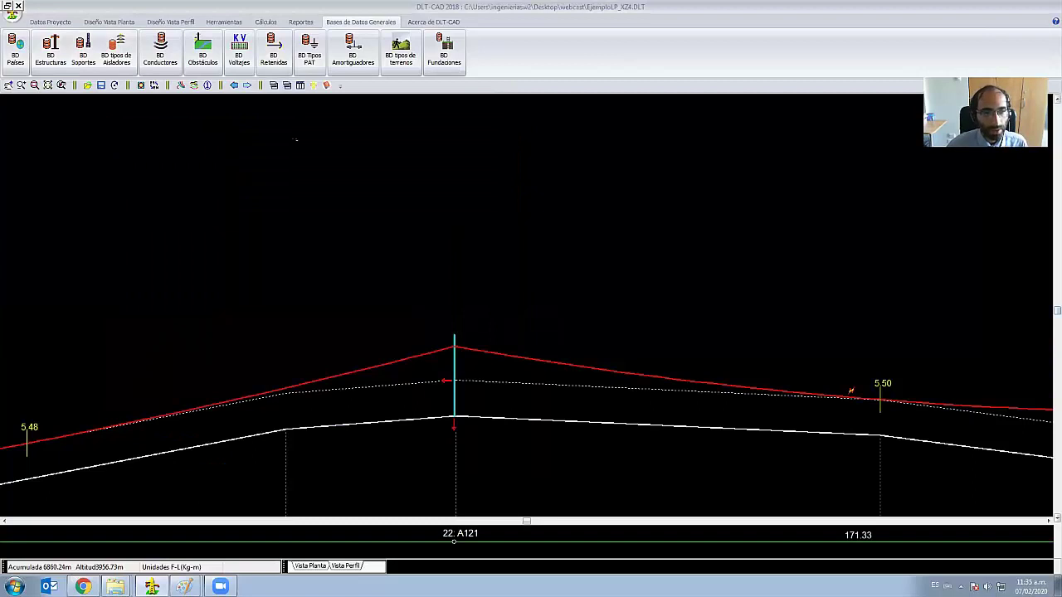
click(58, 22)
click(170, 21)
click(253, 49)
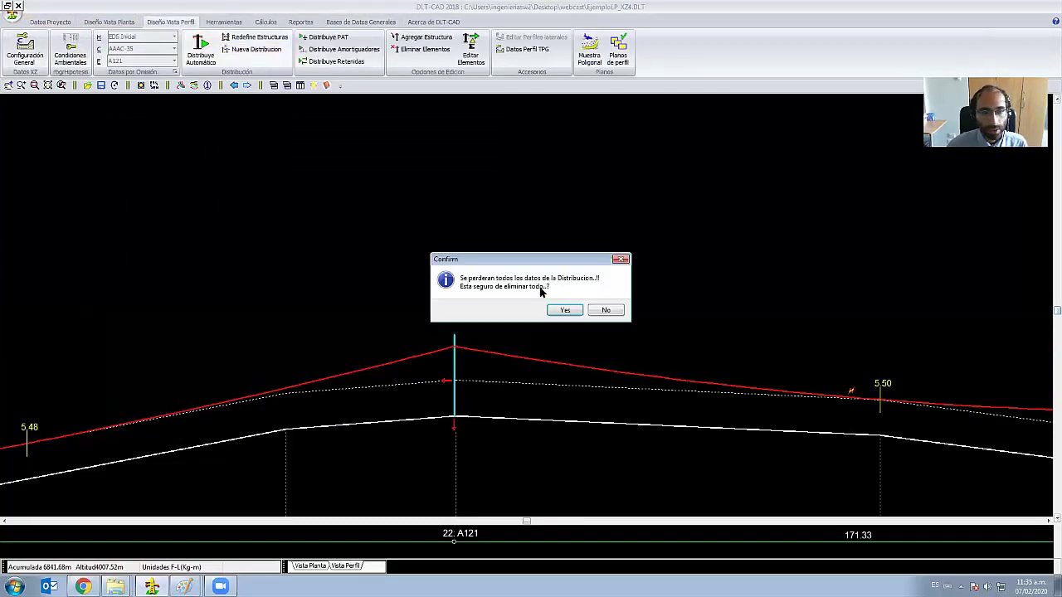
click(569, 313)
scroll(368, 296, down, 2)
scroll(368, 296, down, 2)
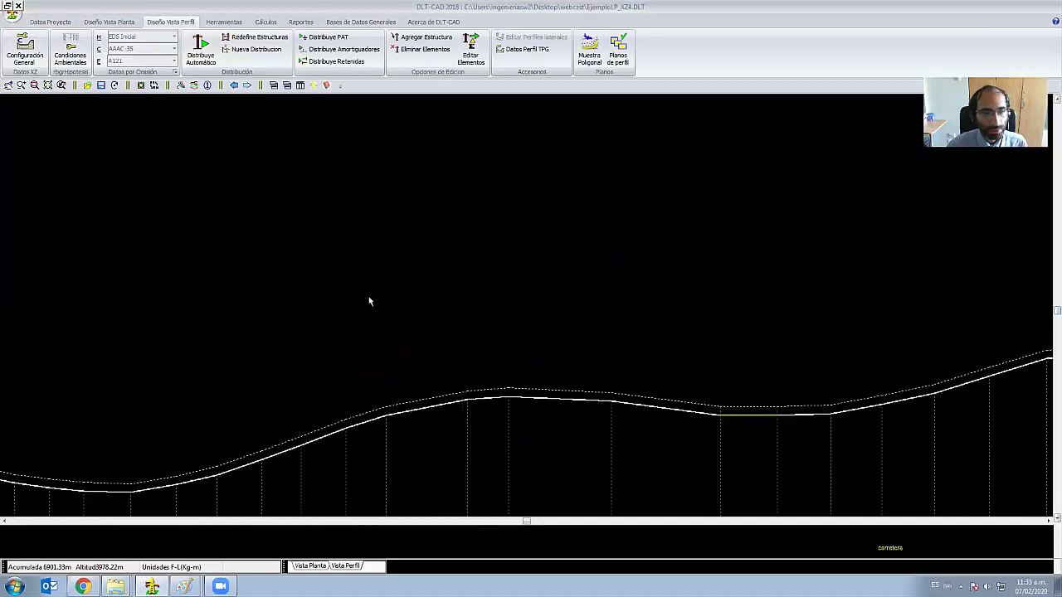
scroll(368, 296, down, 2)
- In the project's structures table, update A121 with Actualizar Datos por Nombre and apply
click(58, 22)
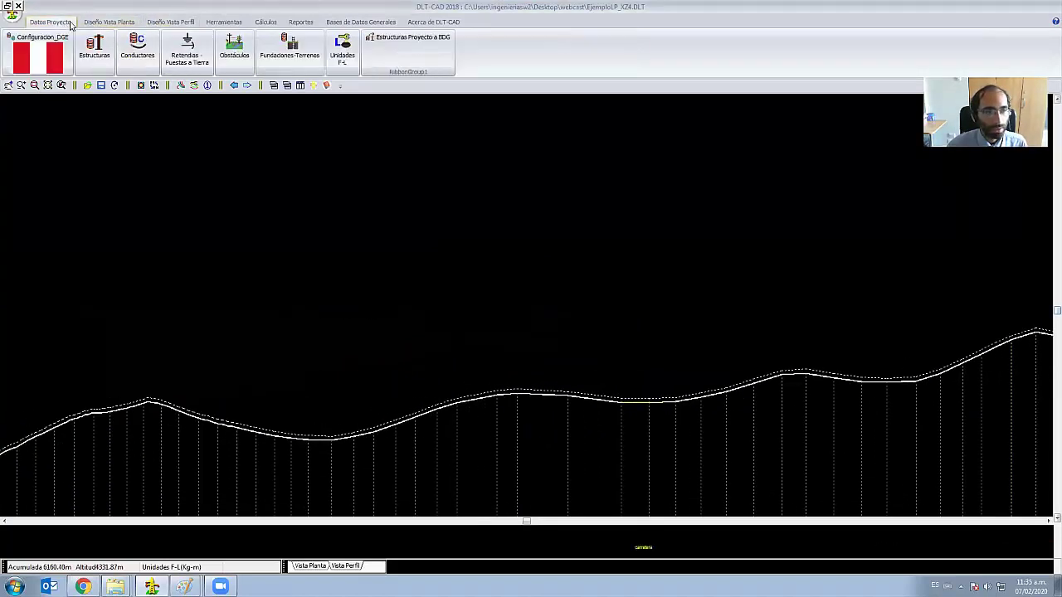
click(105, 53)
right_click(277, 285)
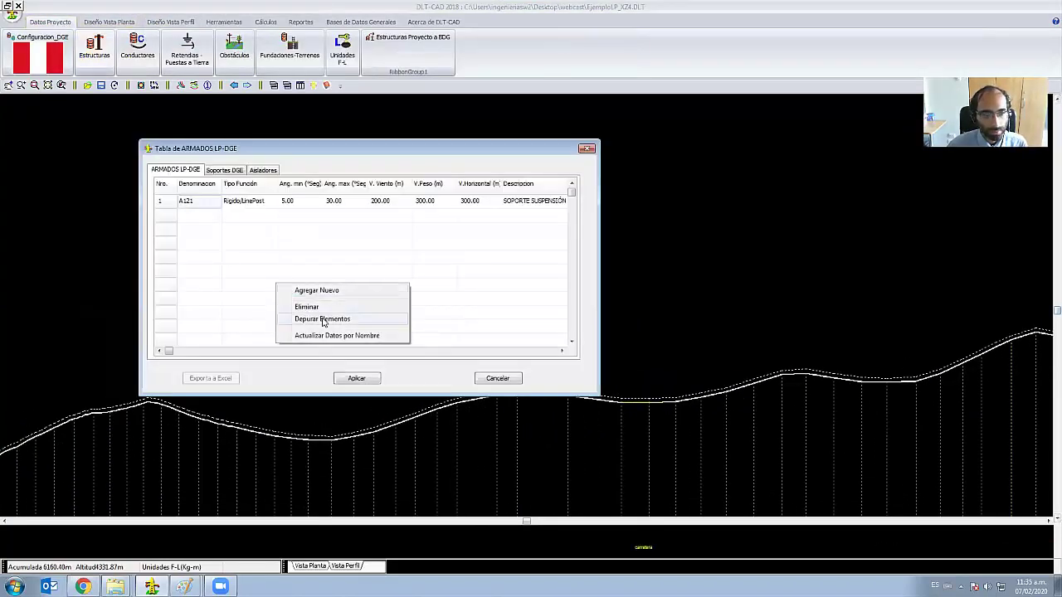
click(280, 277)
right_click(258, 264)
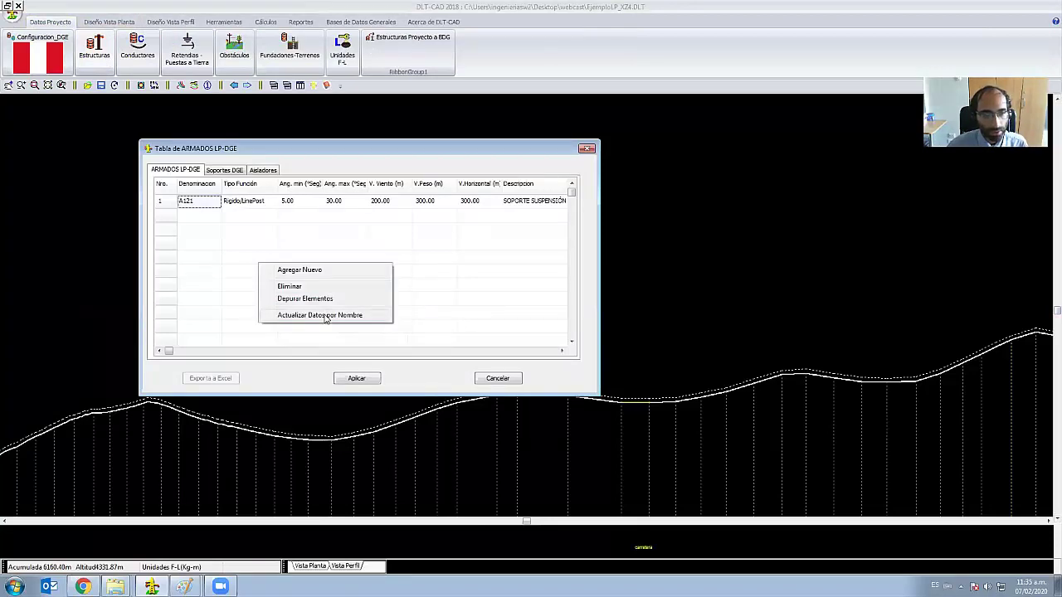
click(326, 315)
click(356, 378)
- Redistribute the structures automatically along the line profile
click(170, 23)
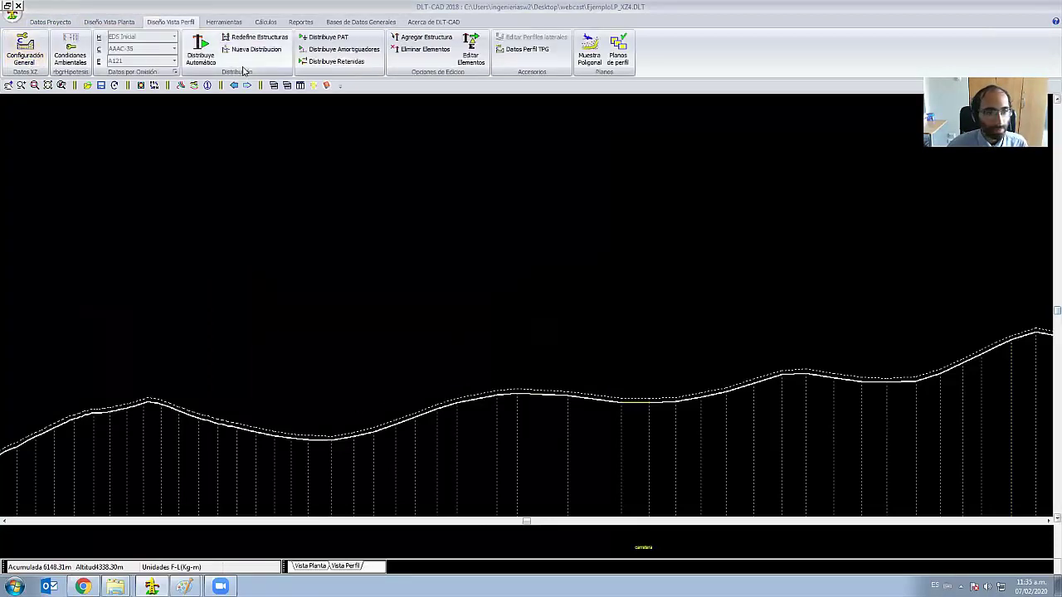
click(202, 53)
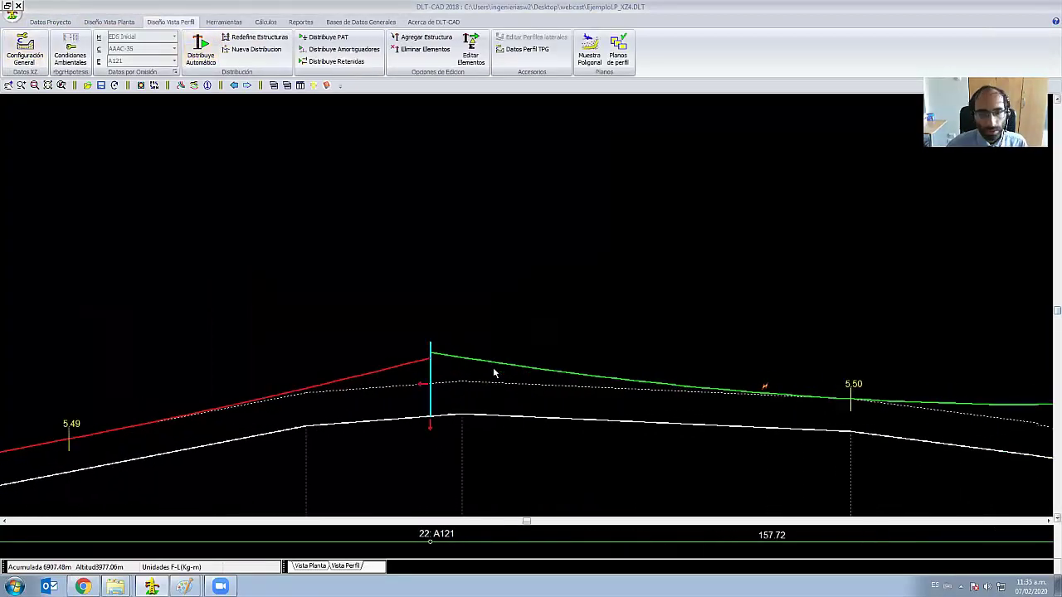
scroll(493, 373, up, 2)
scroll(351, 304, up, 2)
scroll(423, 367, up, 1)
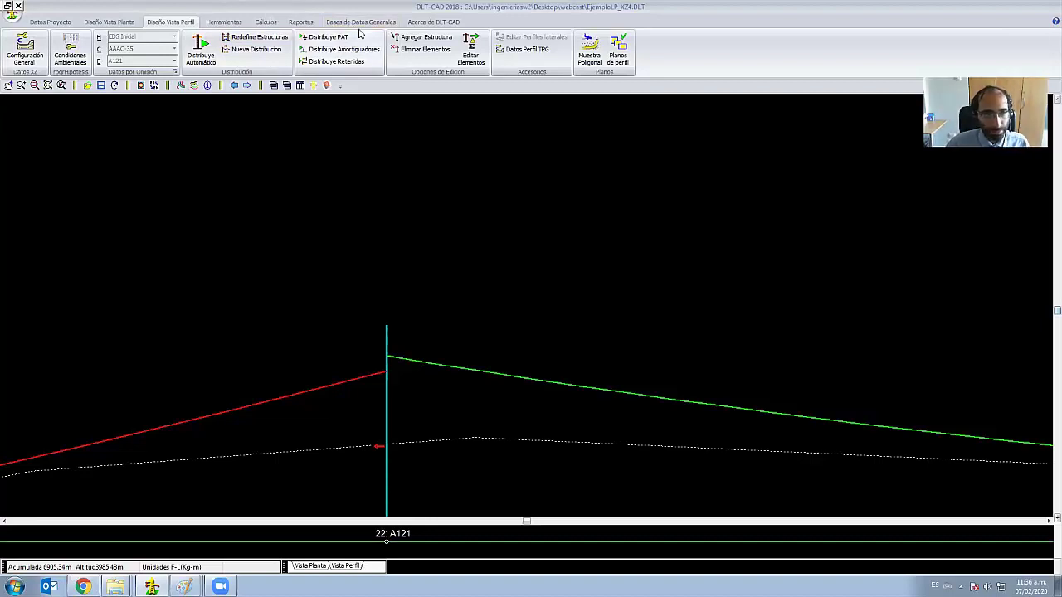
- Reopen the structures database on ENERTOLIMA_WebC A121, then open the imagenes-armados folder
click(350, 23)
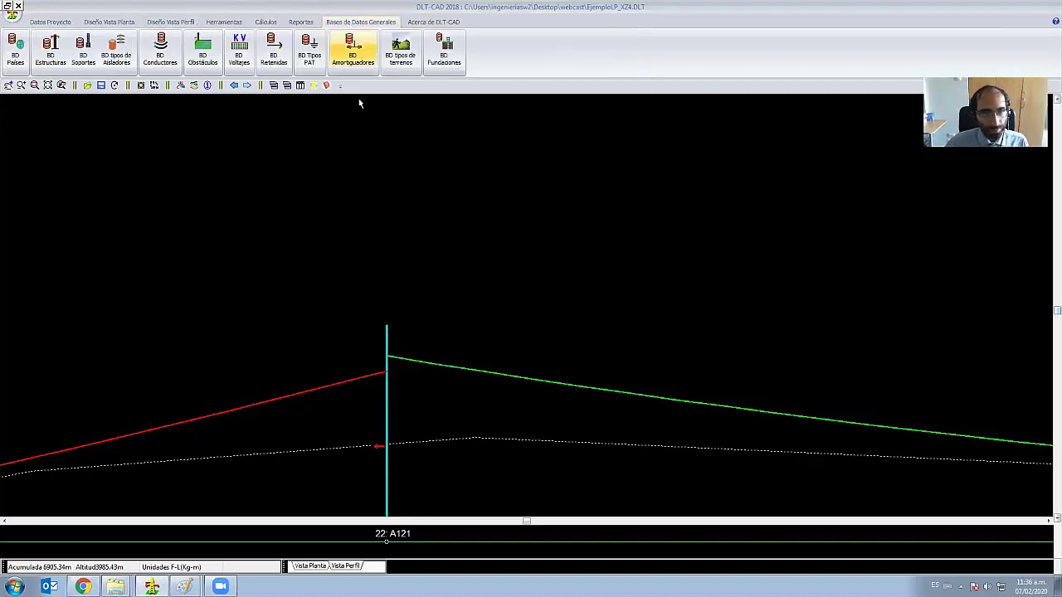
click(50, 48)
drag(247, 29, 469, 147)
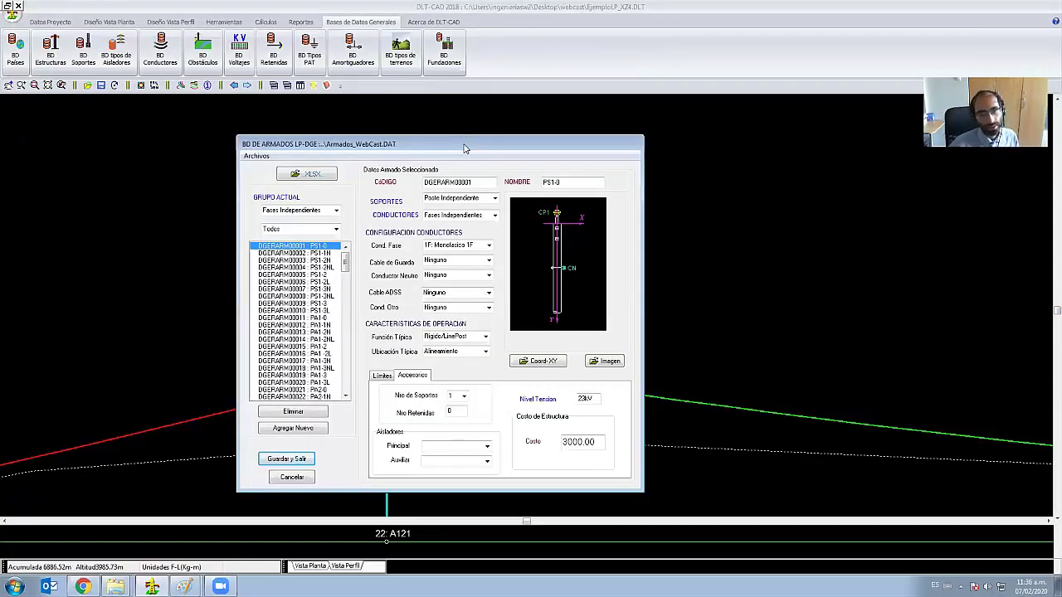
drag(344, 264, 325, 399)
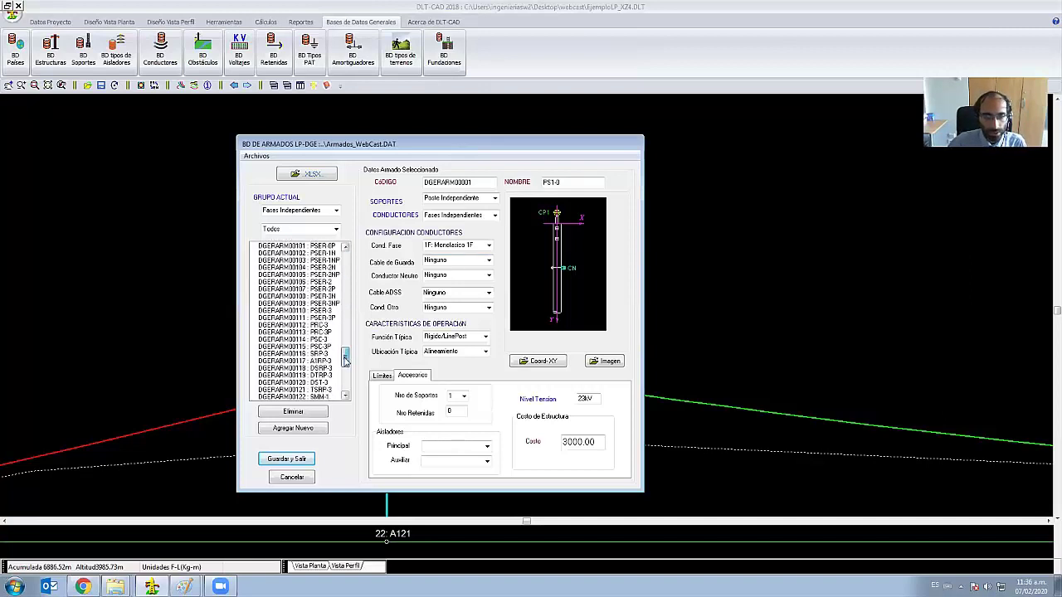
click(326, 397)
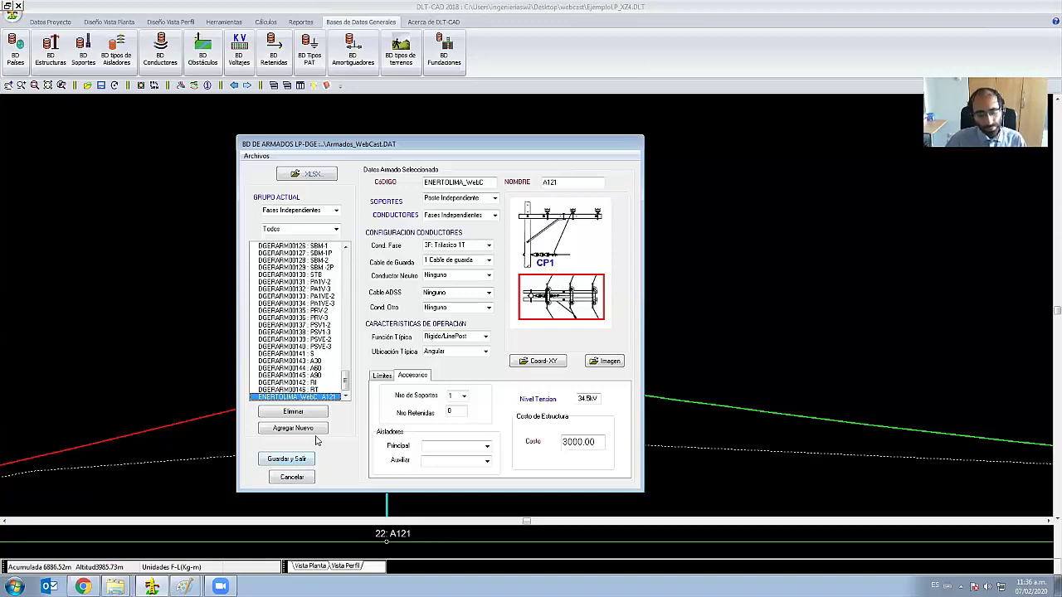
right_click(115, 586)
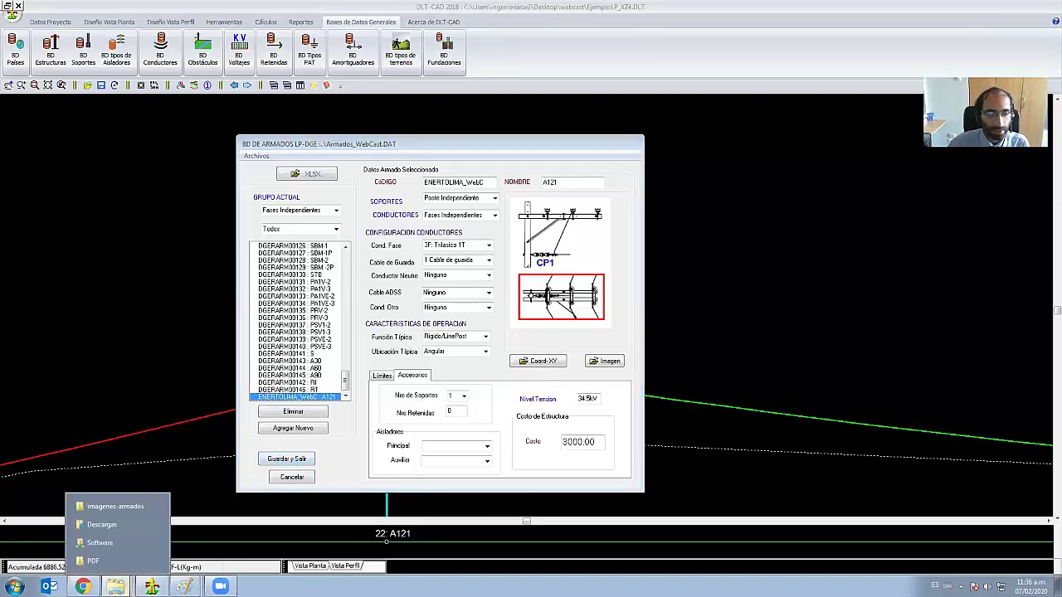
click(129, 508)
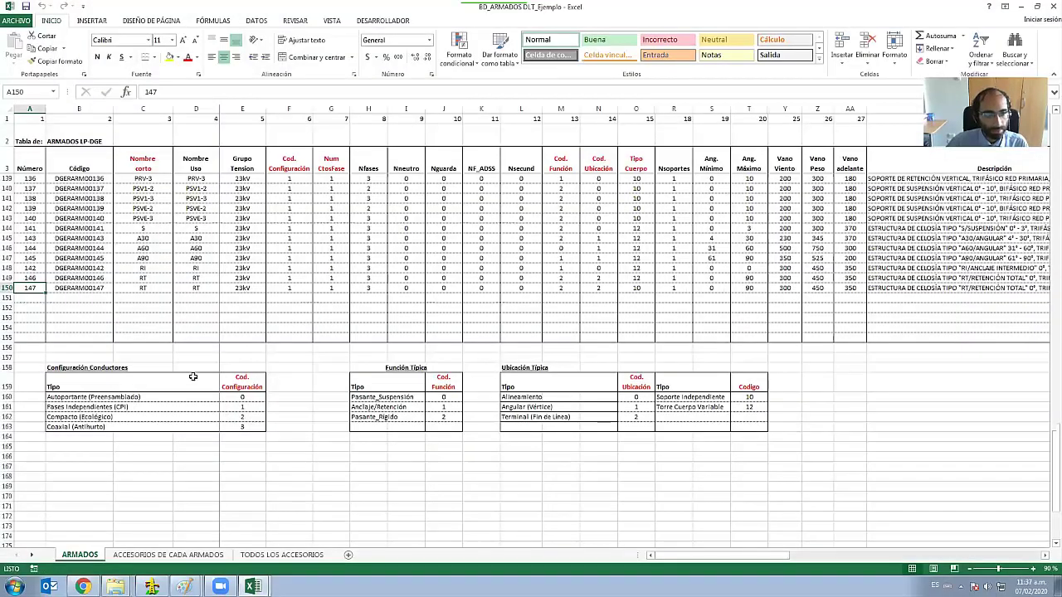
- Below structure 147 in the ARMADOS sheet, enter number 148 and code WebCast in row 151
scroll(192, 377, up, 20)
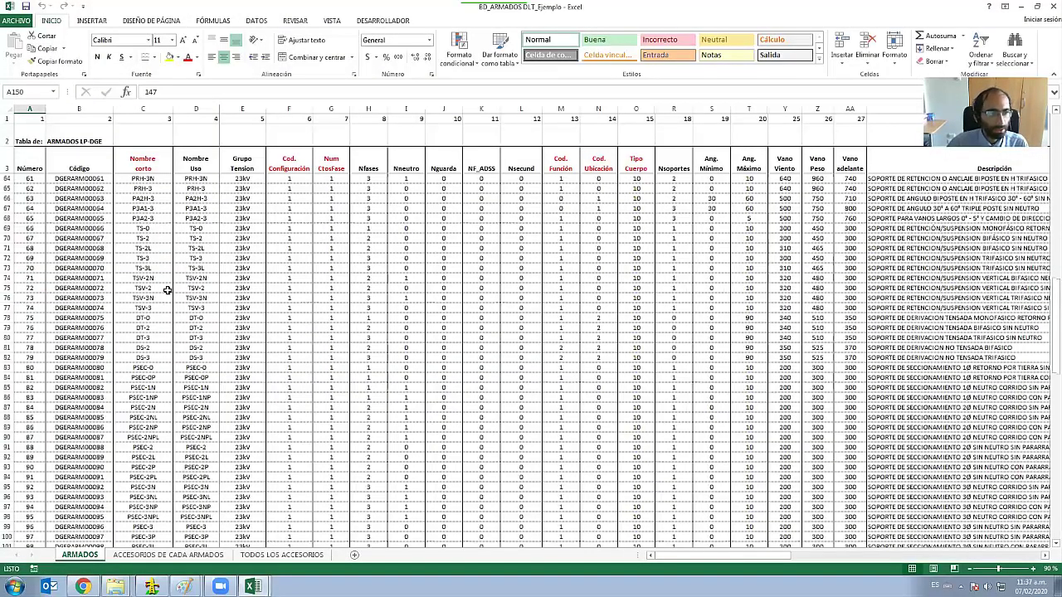
scroll(167, 290, up, 6)
scroll(162, 293, down, 10)
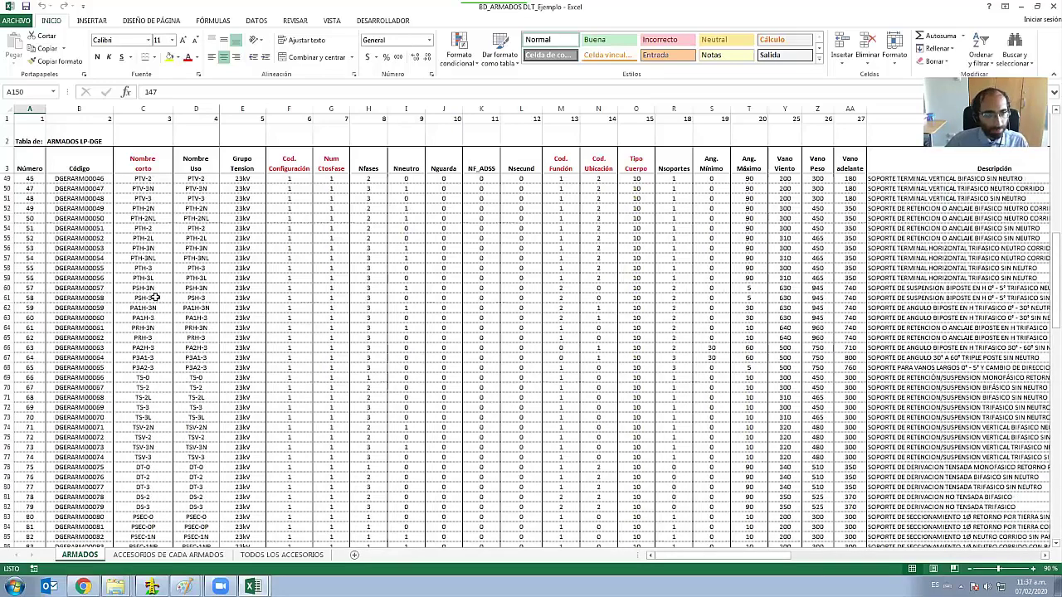
scroll(163, 293, down, 12)
scroll(23, 357, down, 7)
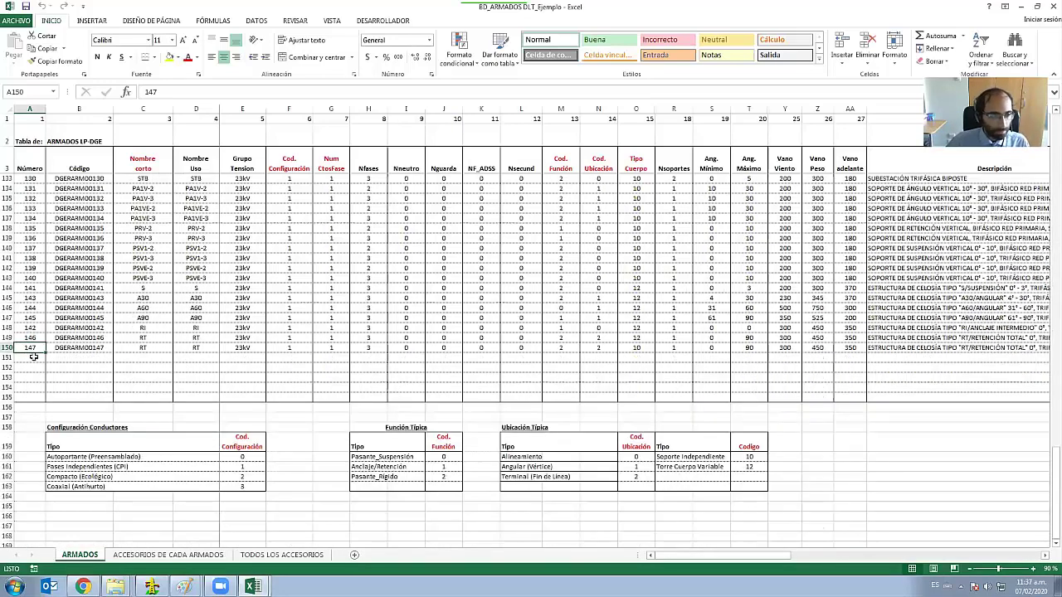
click(34, 356)
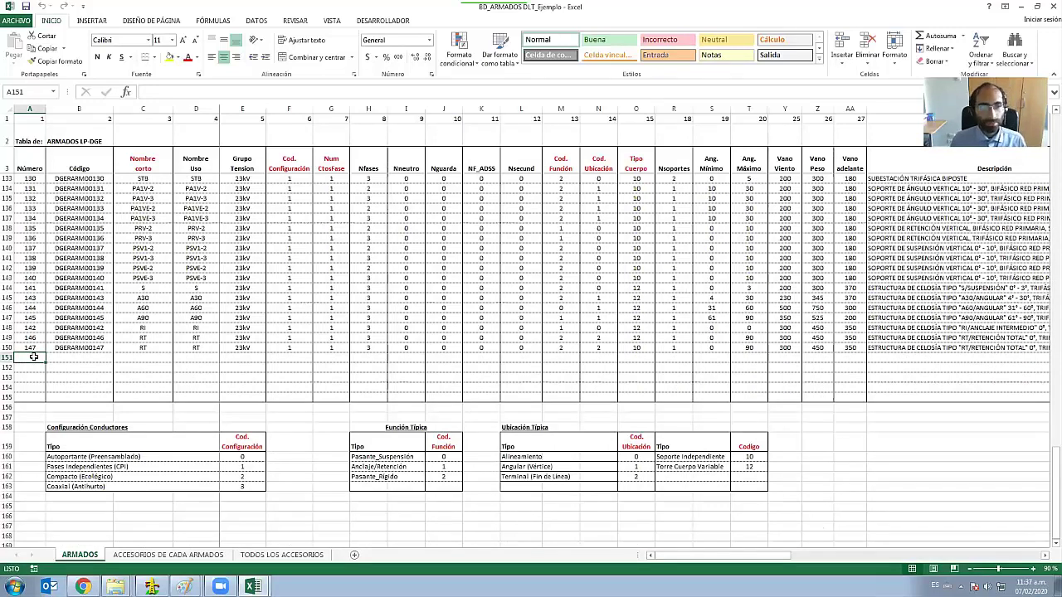
text(148)
key(Tab)
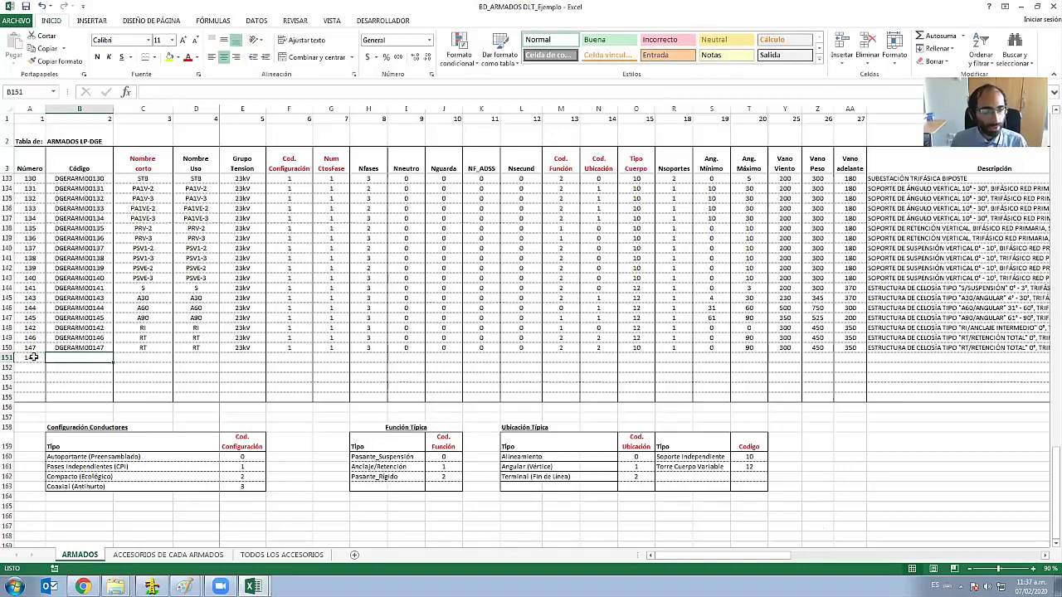
text(WebCast)
click(147, 354)
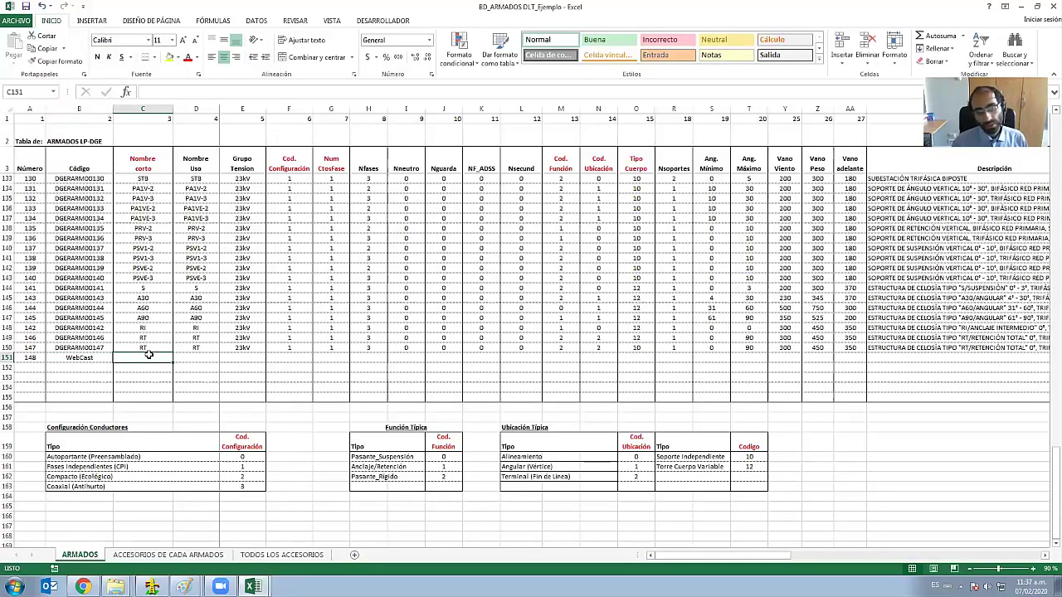
click(152, 586)
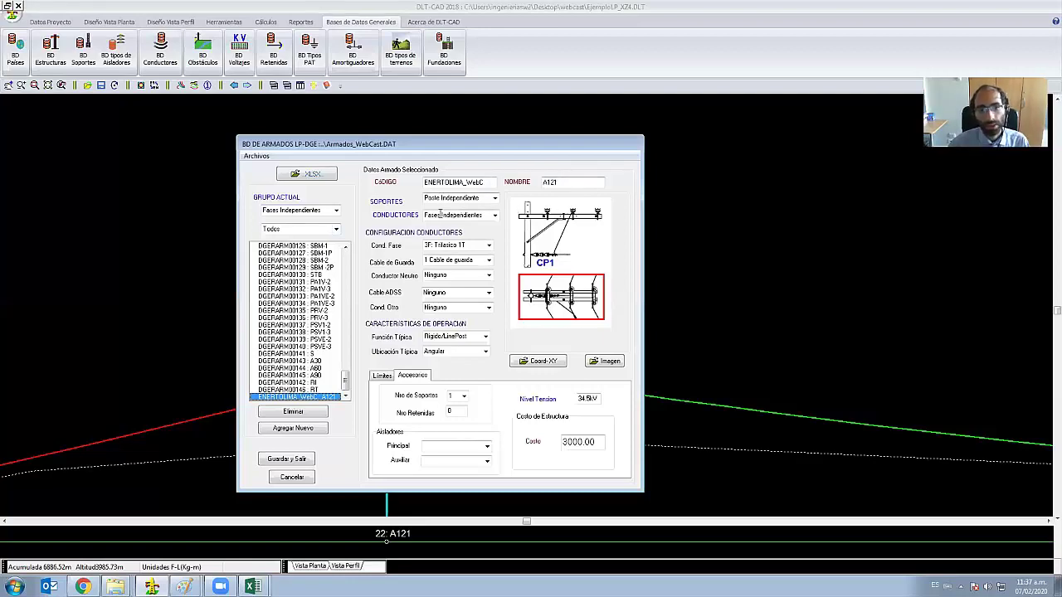
mouse_move(253, 586)
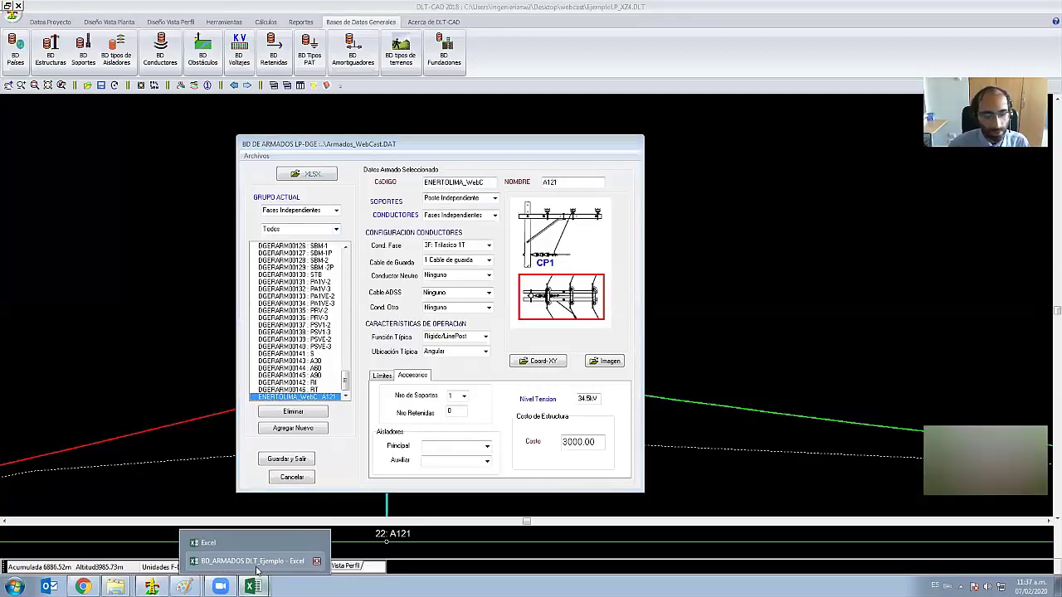
click(248, 564)
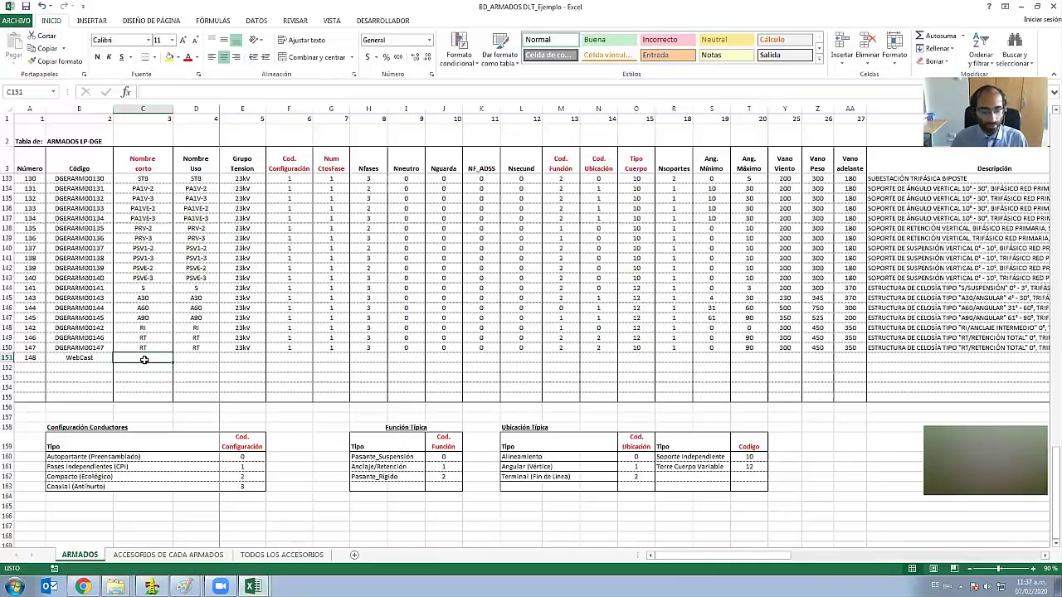
- Open the Ecaribe MT 421.pdf drawing and fit the whole page on screen
click(116, 542)
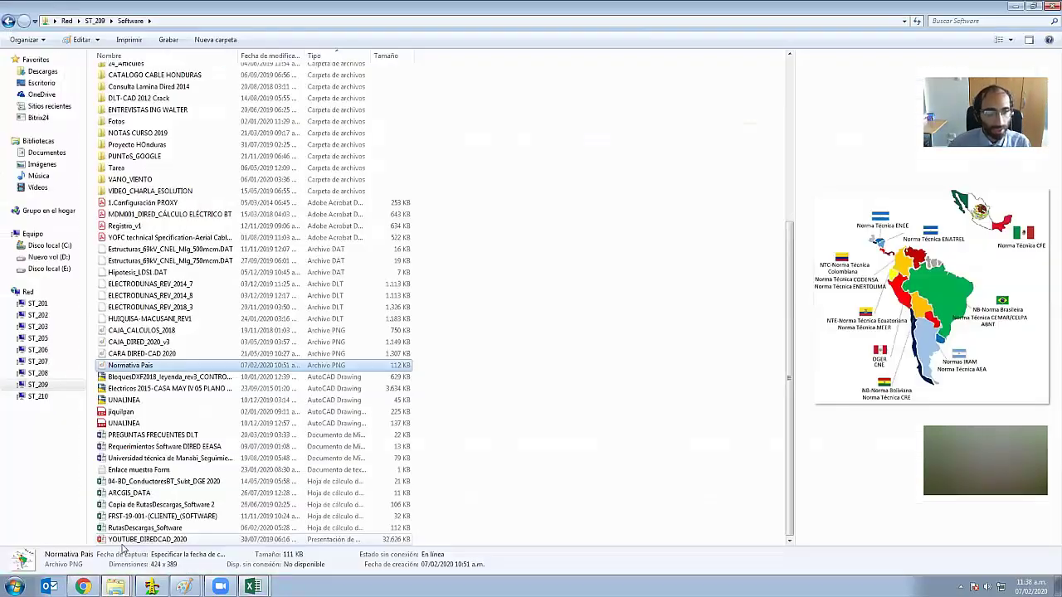
double_click(409, 441)
key(ctrl+0)
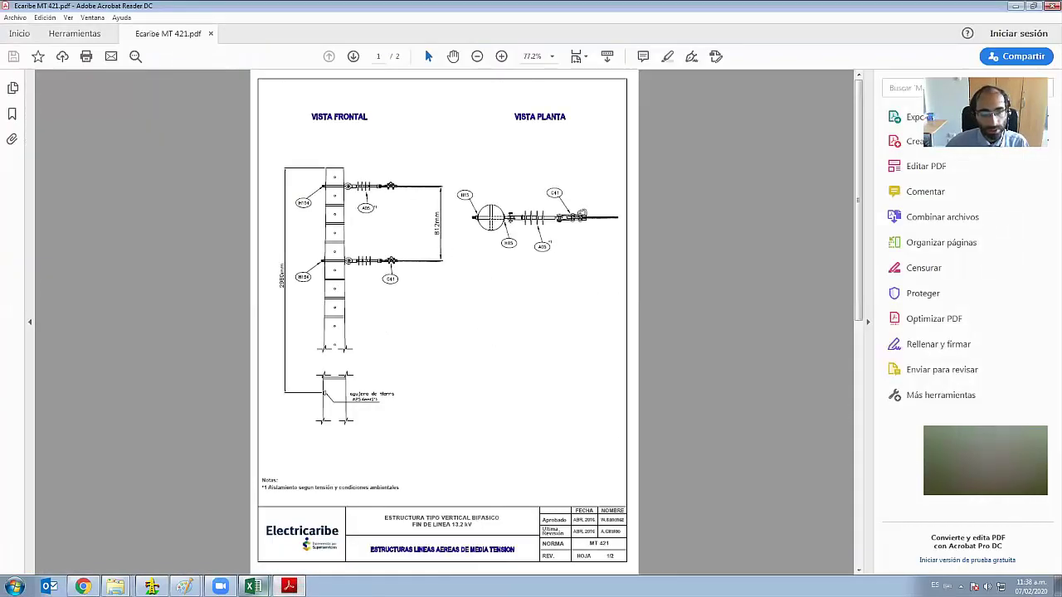
click(249, 562)
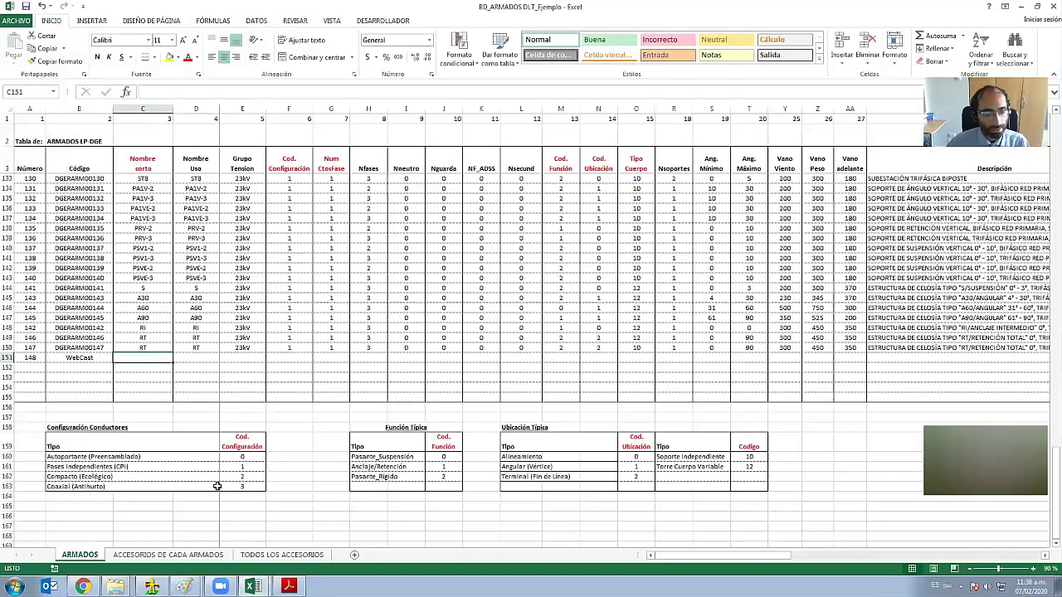
click(288, 587)
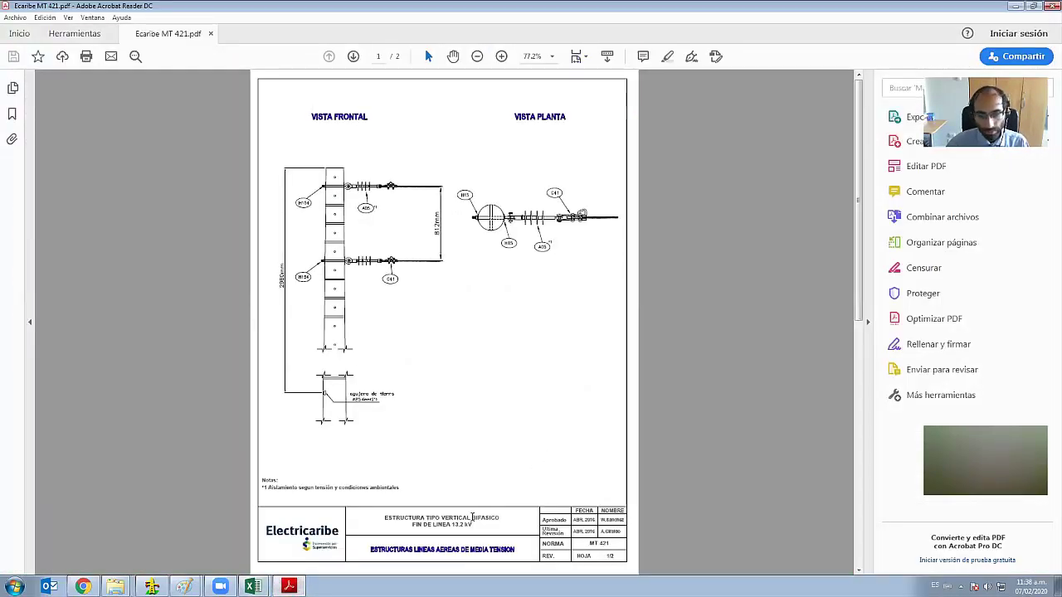
- Enter 'MT 421' and 'MT421' in row 151, checking the drawing's voltage rating
key(alt+Tab)
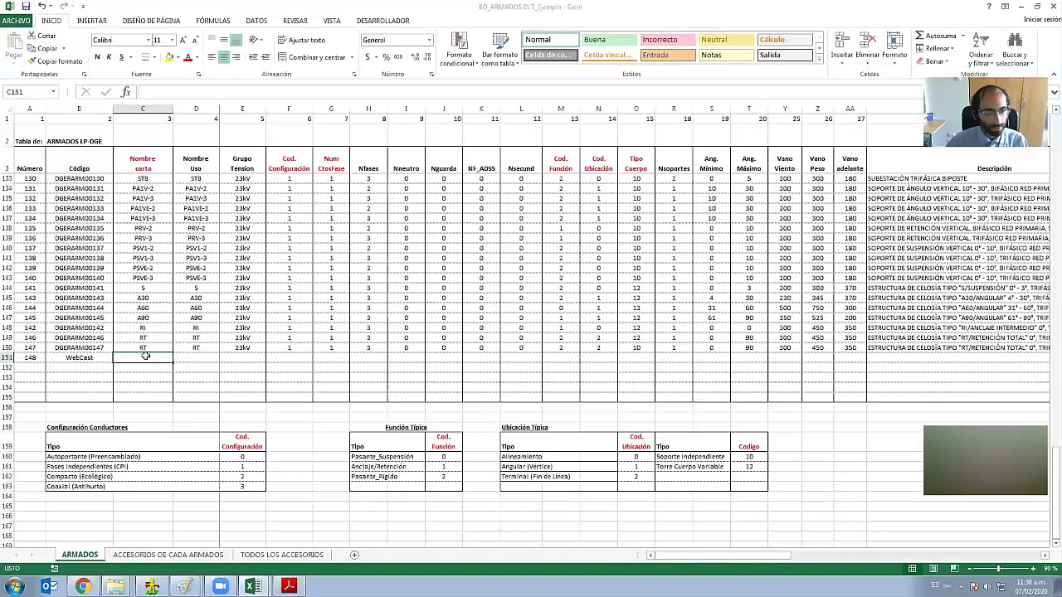
text(MT 421)
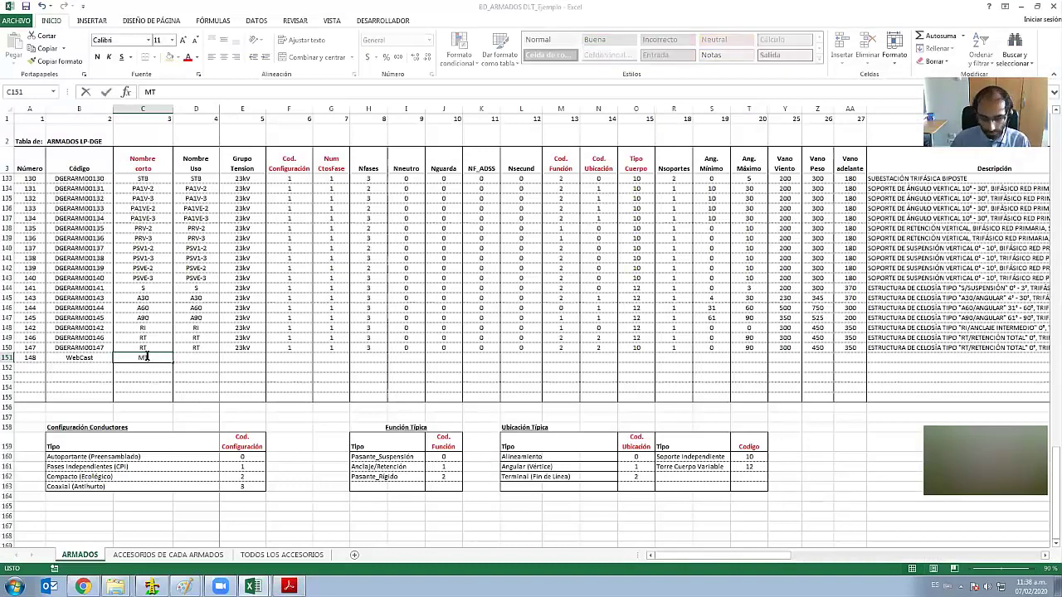
key(Tab)
text(MT421)
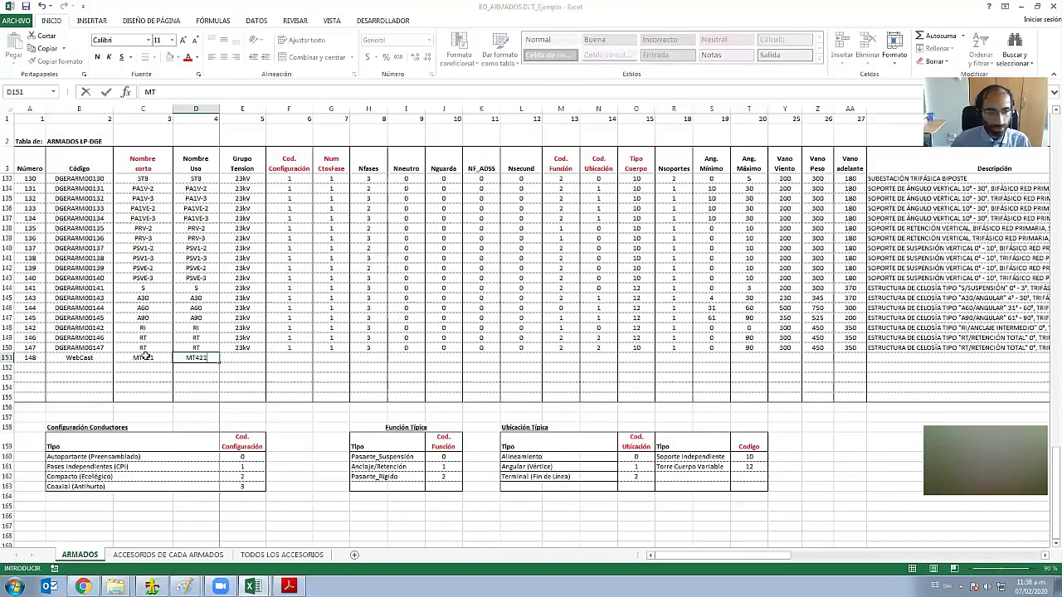
key(Tab)
key(alt+Tab)
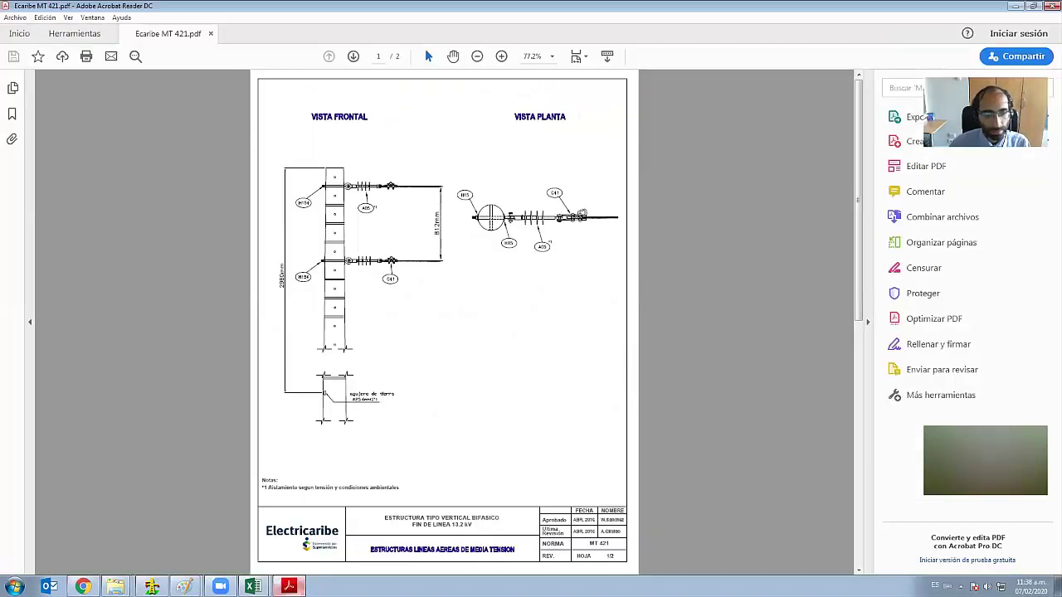
key(alt+Tab)
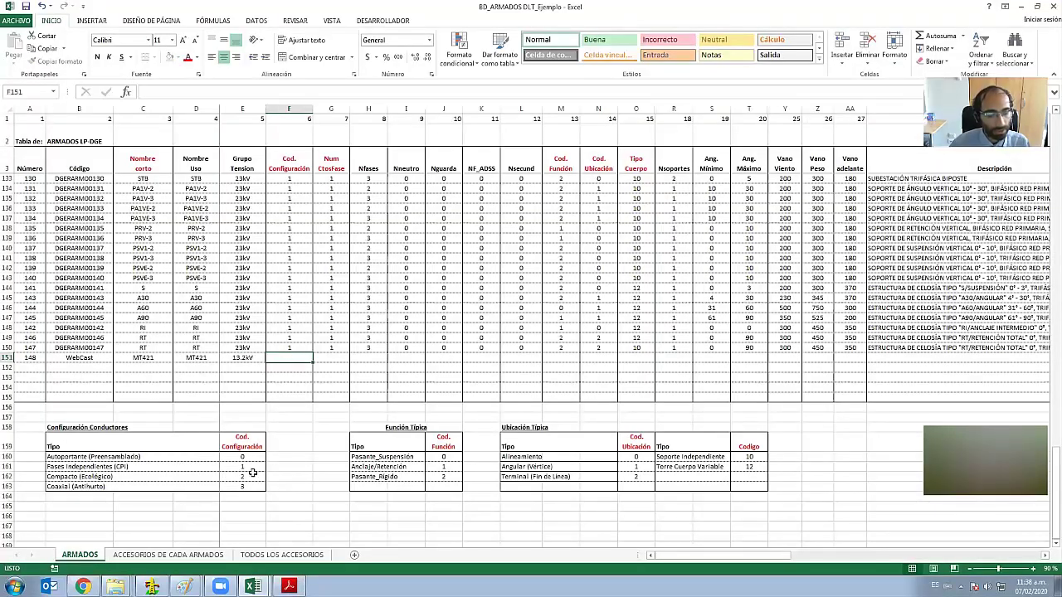
key(alt+Tab)
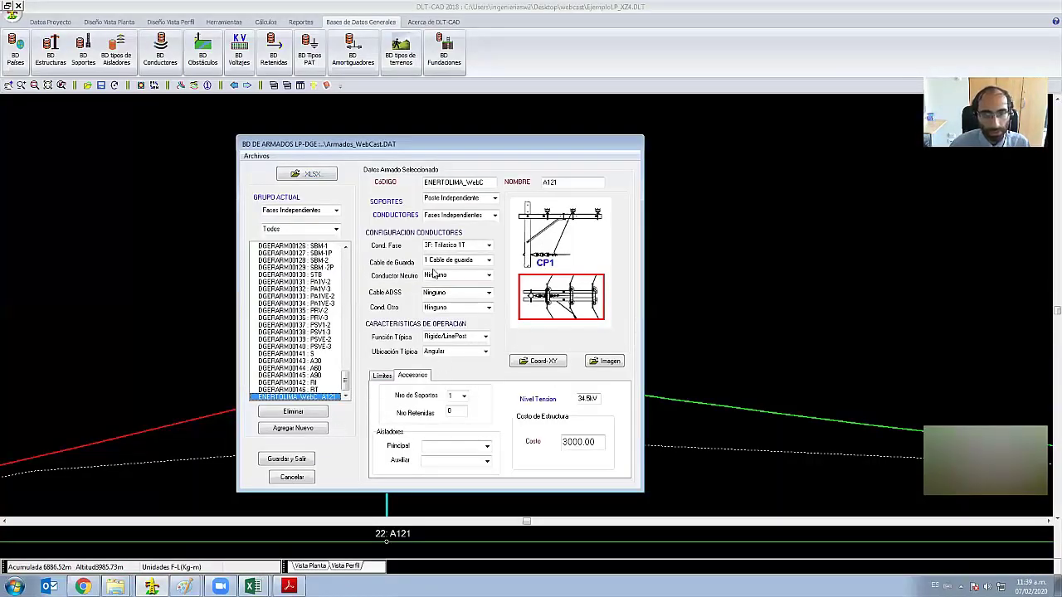
- Keep A121's Grupo Actual and Conductores both set to Fases Independientes, then return to Excel
click(335, 210)
click(295, 219)
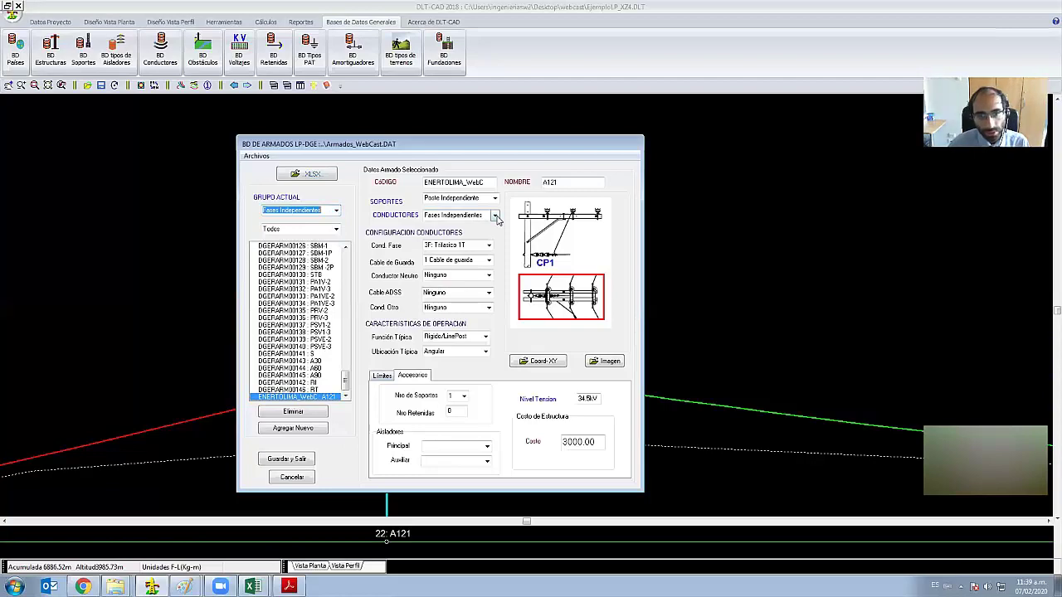
click(494, 216)
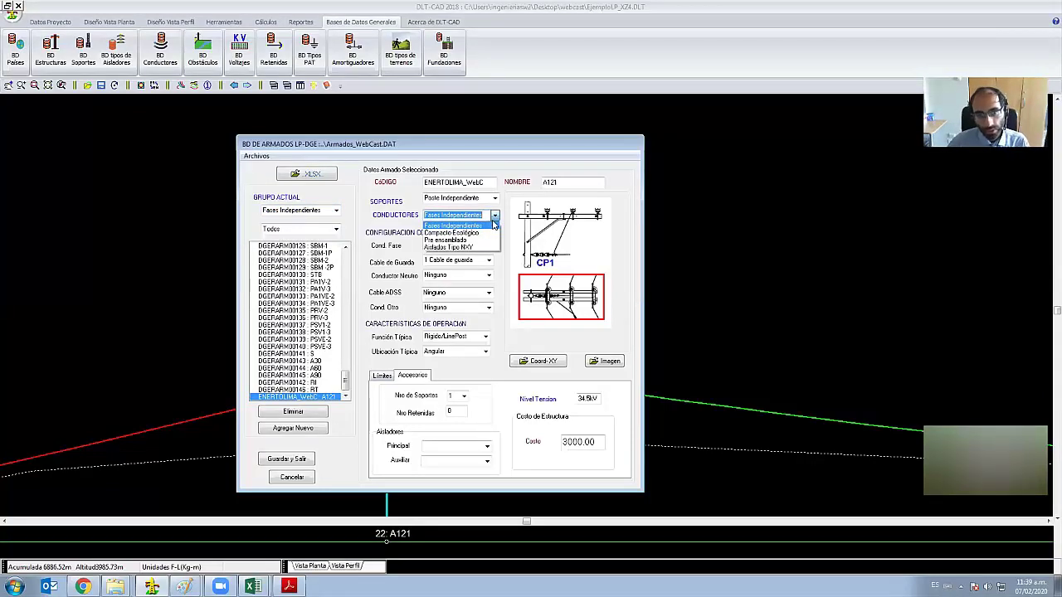
click(494, 225)
mouse_move(252, 586)
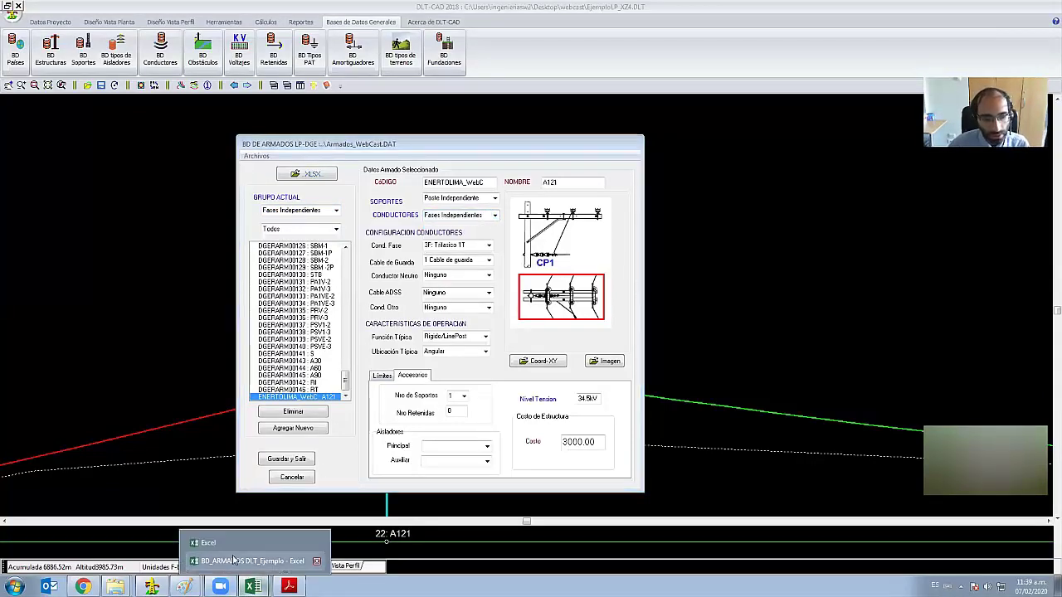
click(234, 561)
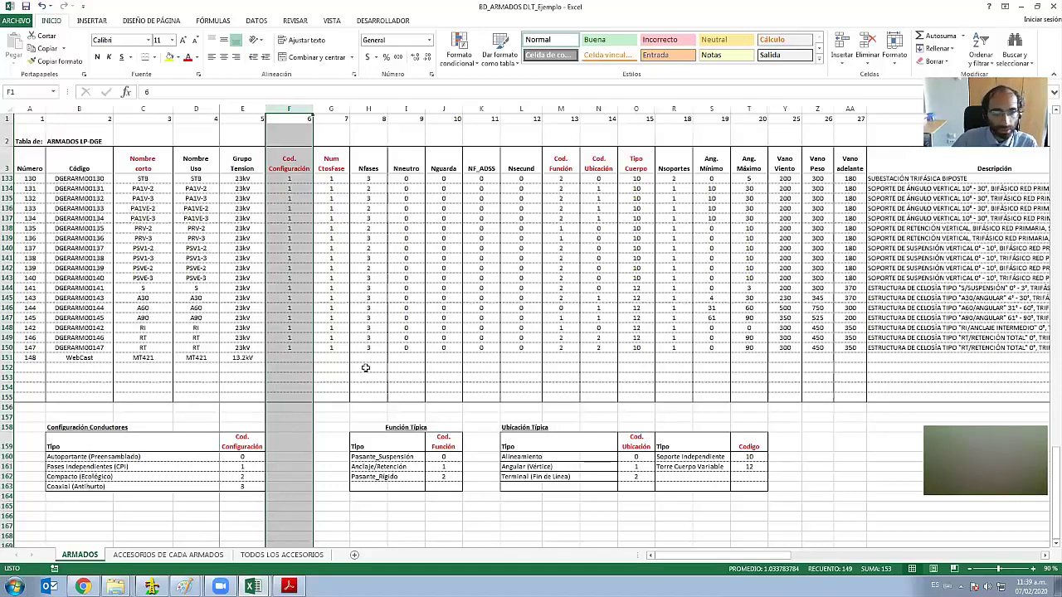
click(292, 359)
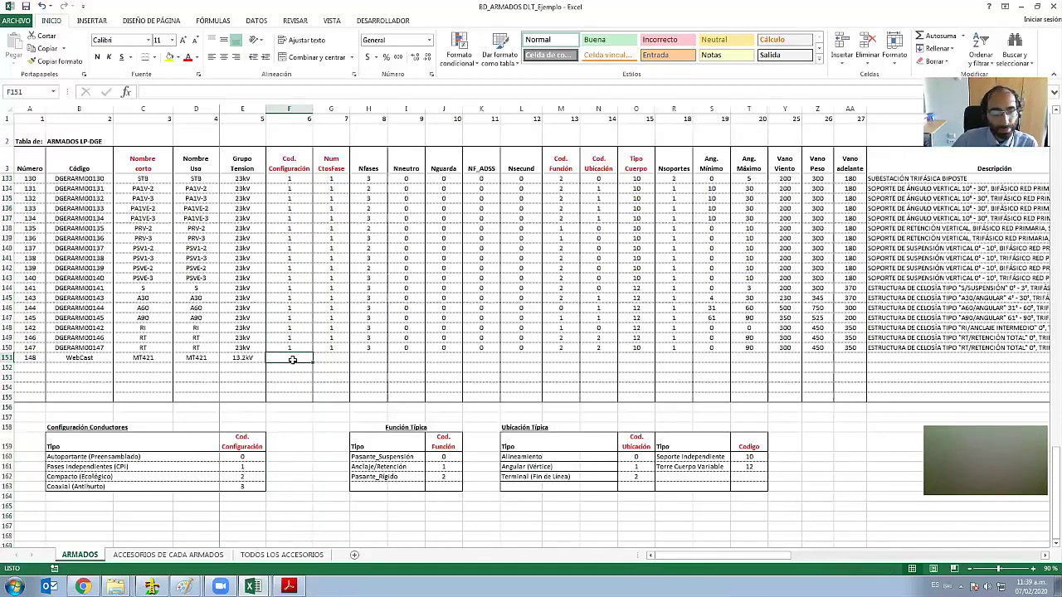
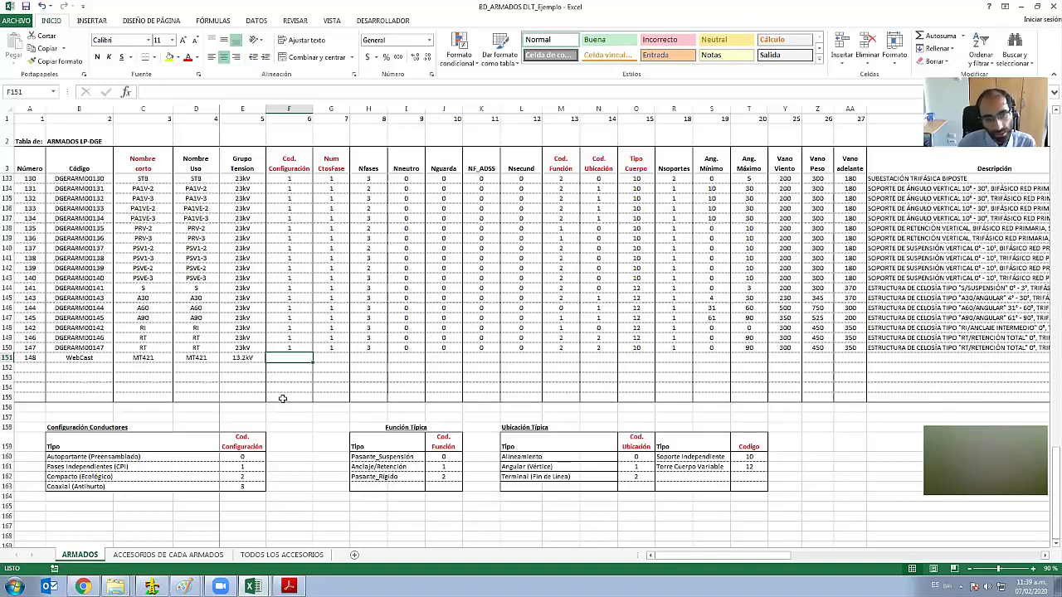
- Enter Cod. Configuración 1 for the WebCast MT421 row, checking the drawing and the Fases Independientes code
click(289, 114)
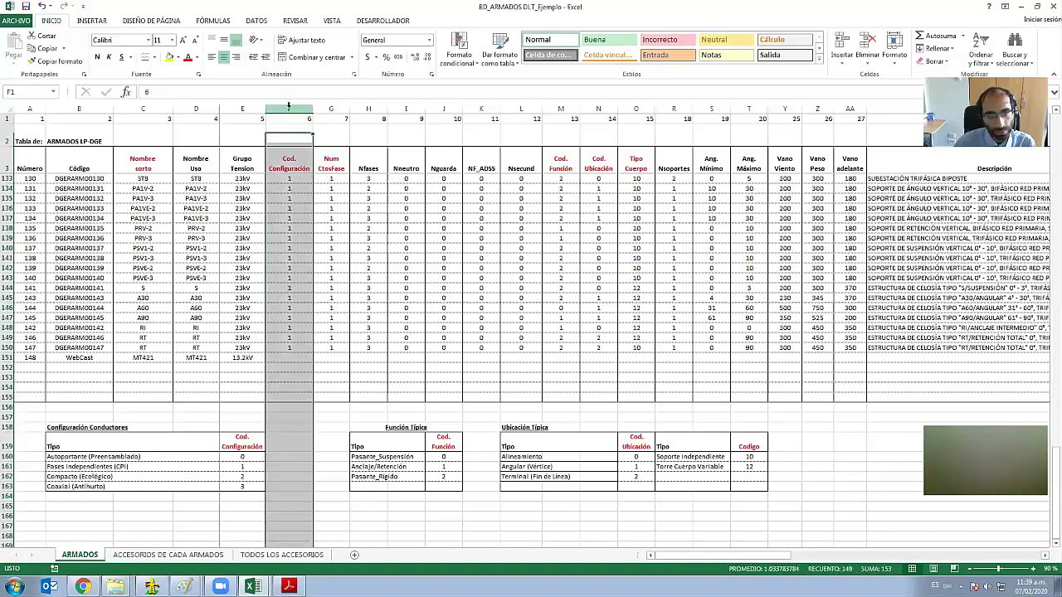
click(283, 358)
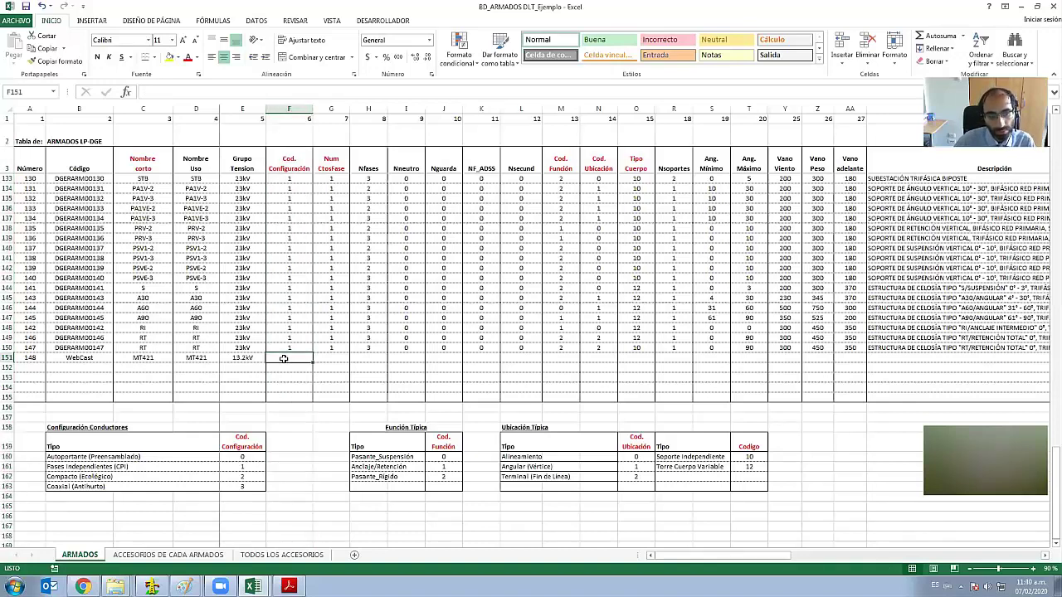
click(288, 587)
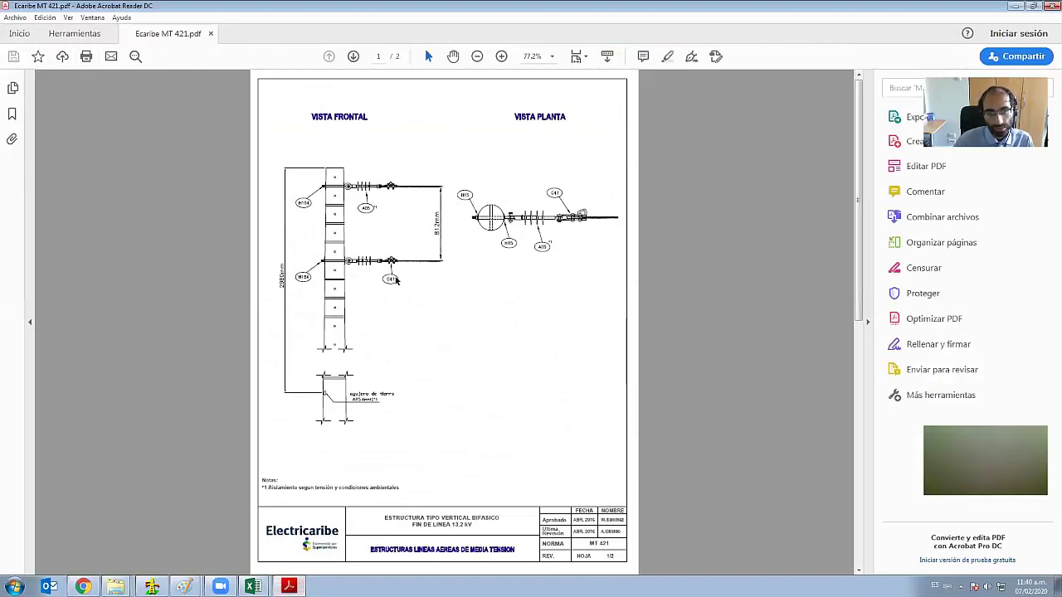
click(288, 586)
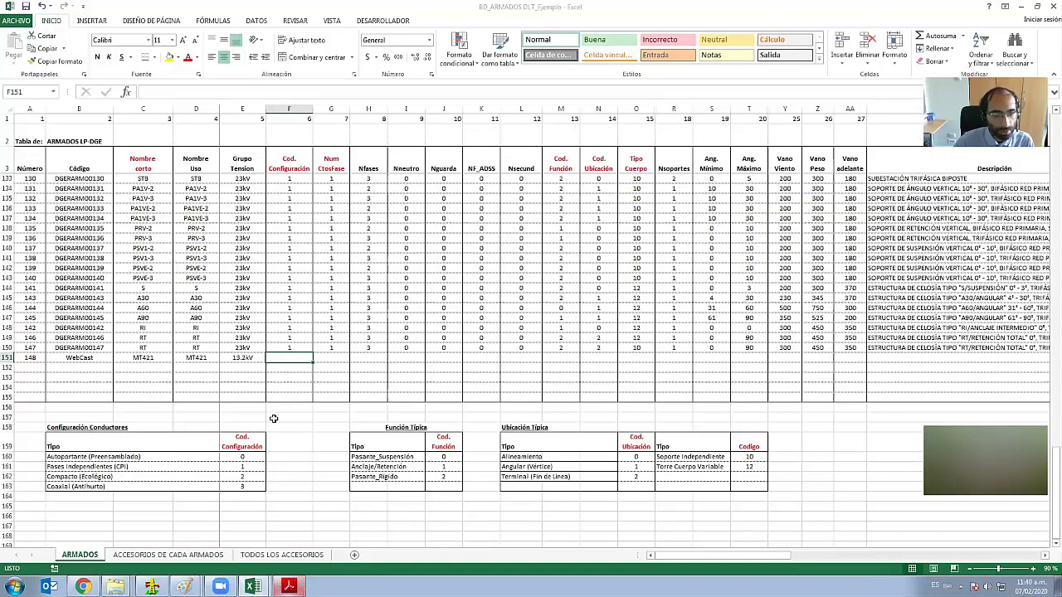
click(104, 467)
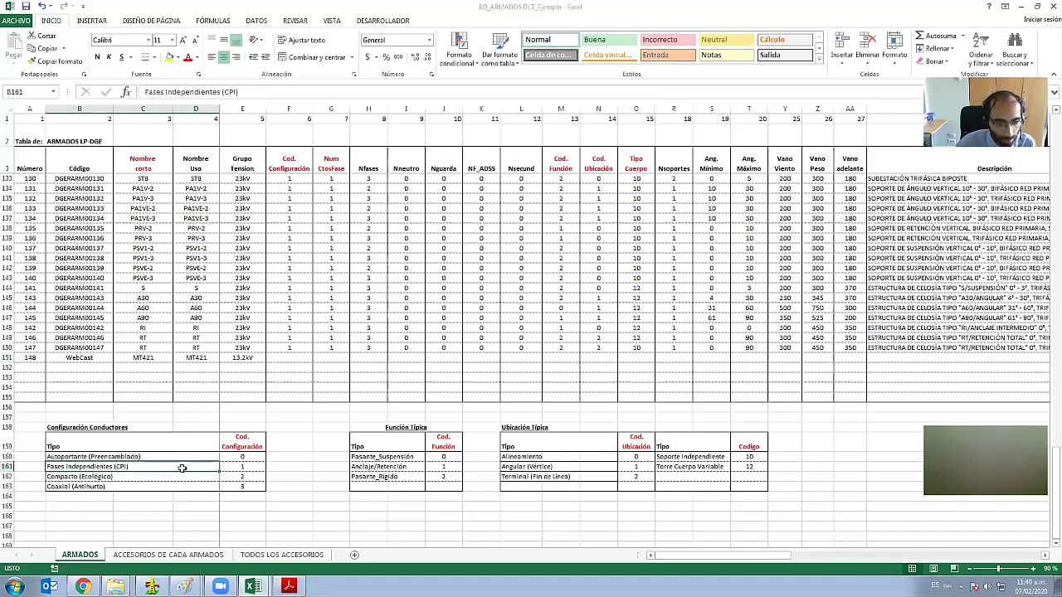
key(Right)
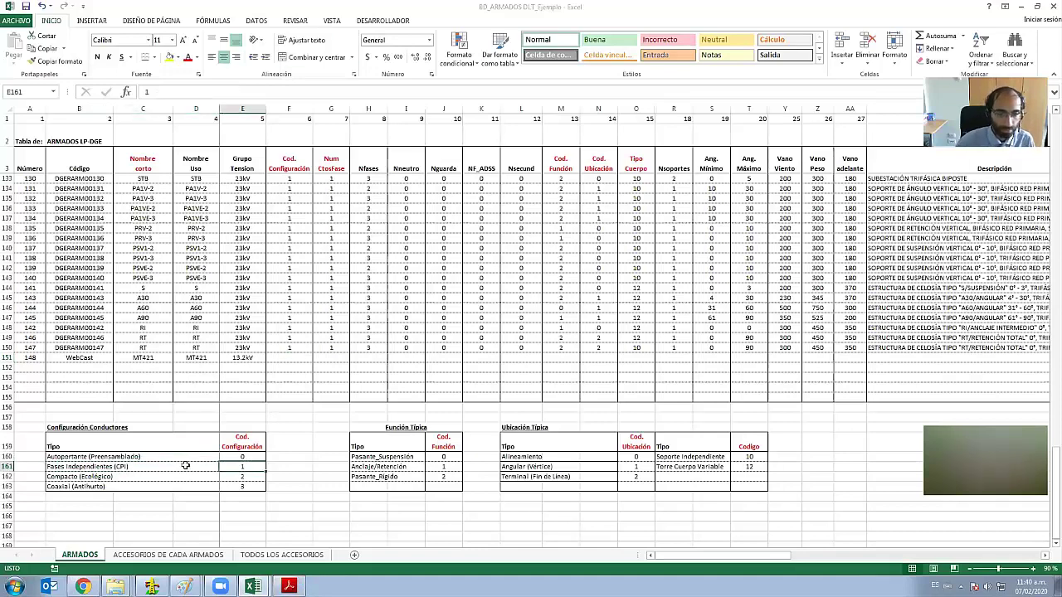
click(283, 357)
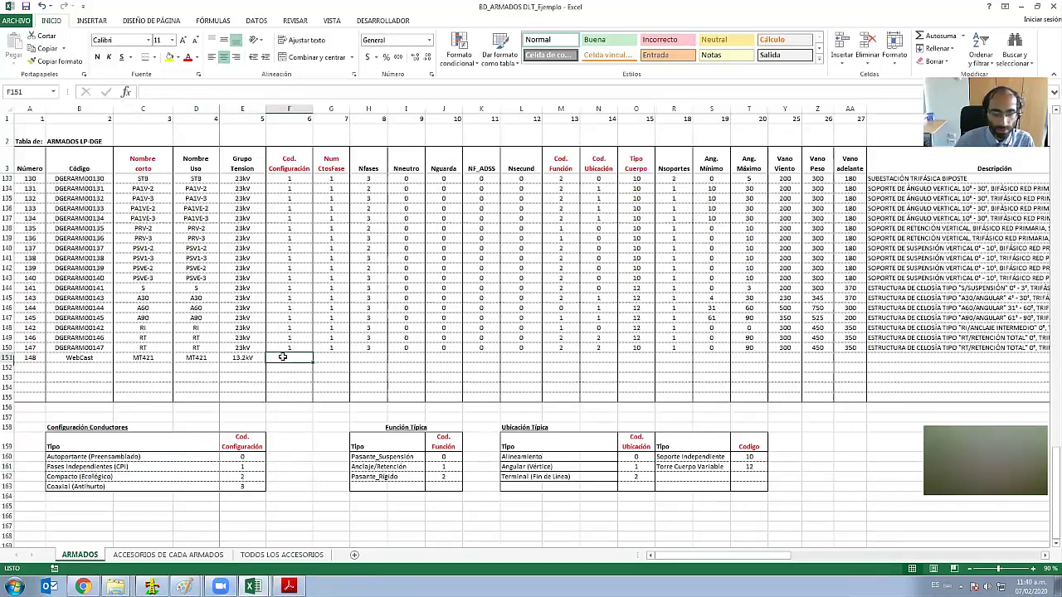
text(1)
- Enter 1 under Num CtosFase, confirming it against the MT 421 drawing
click(338, 109)
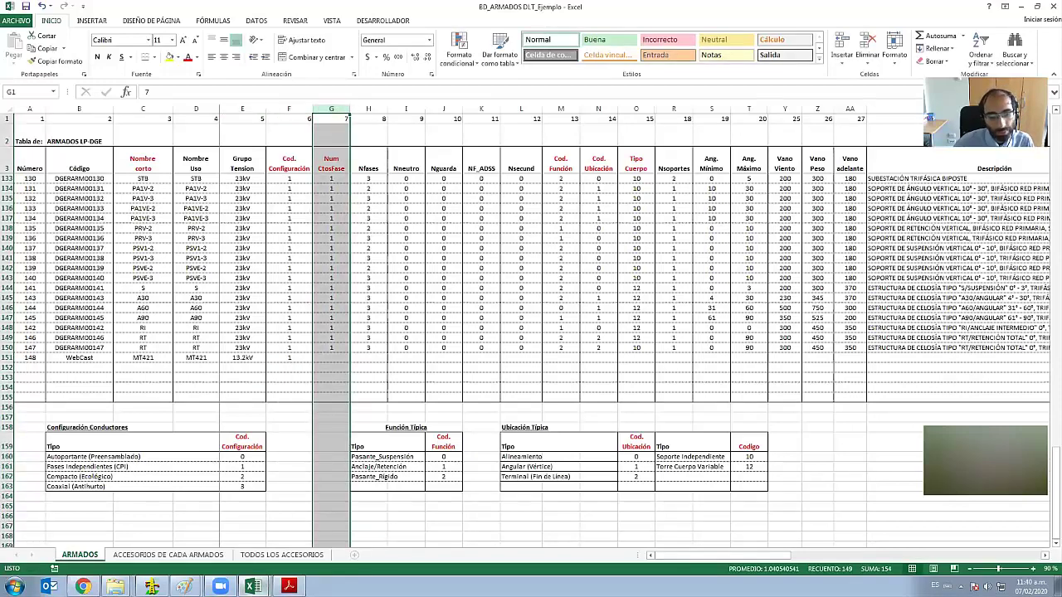
click(288, 586)
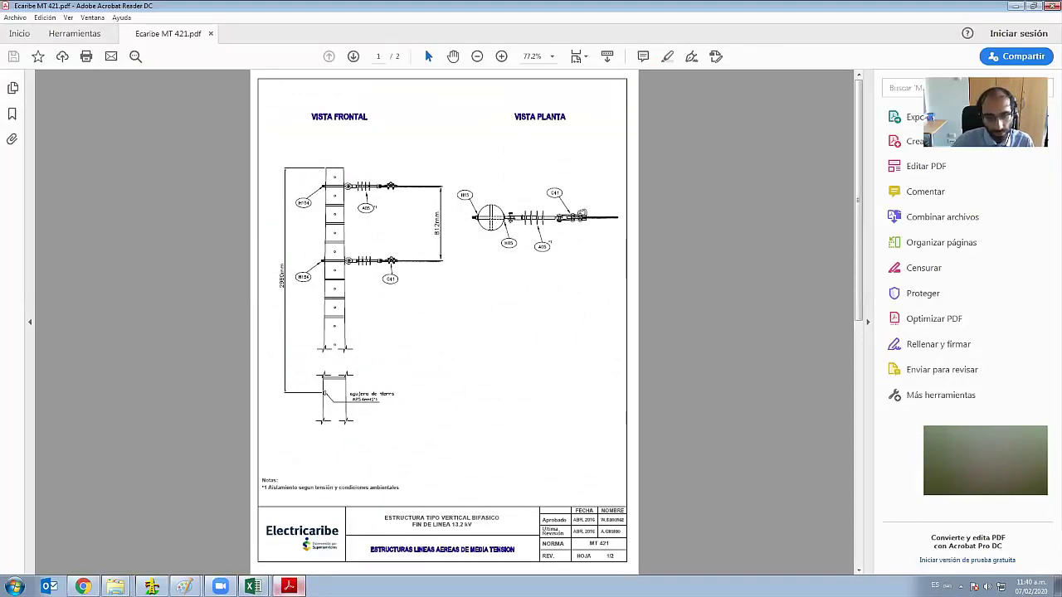
click(289, 586)
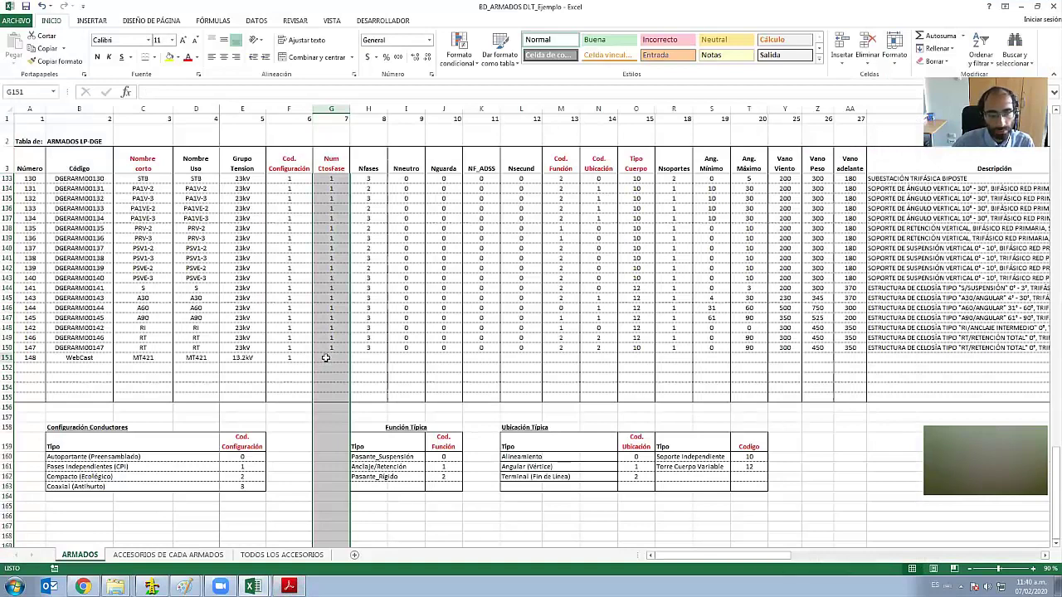
click(323, 357)
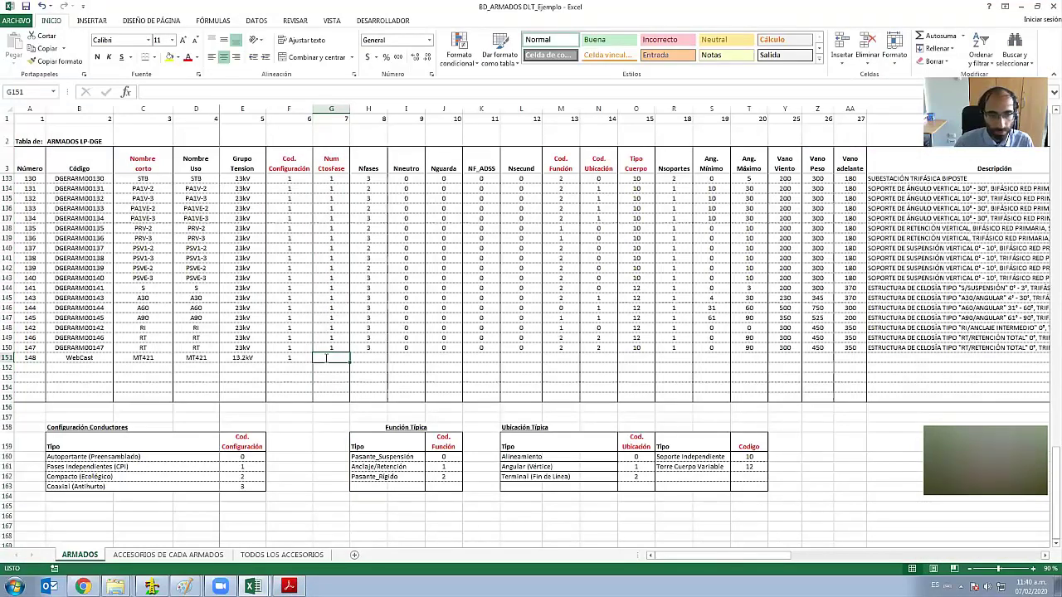
text(1)
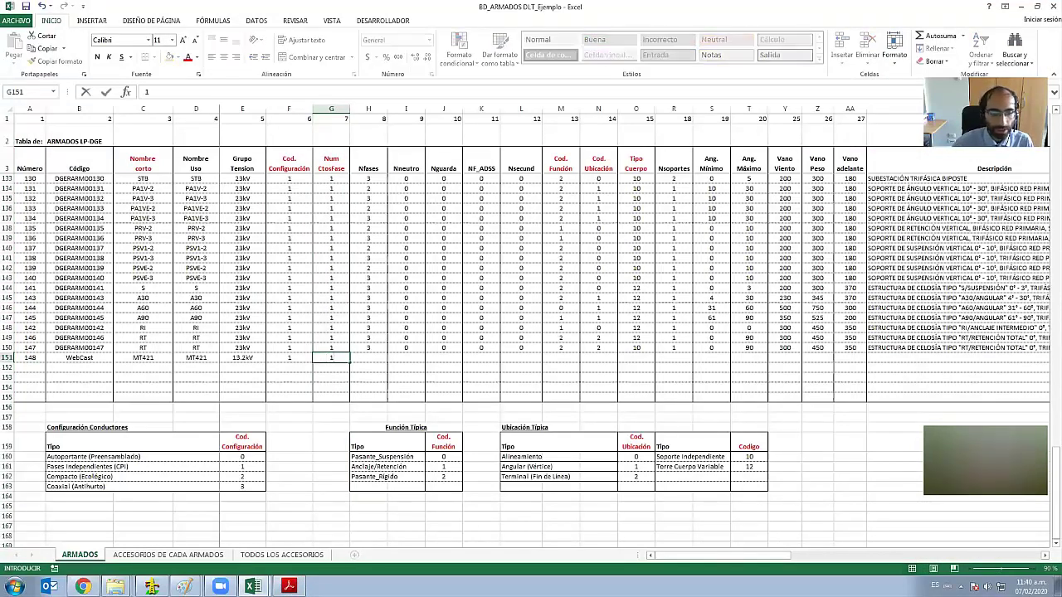
click(289, 586)
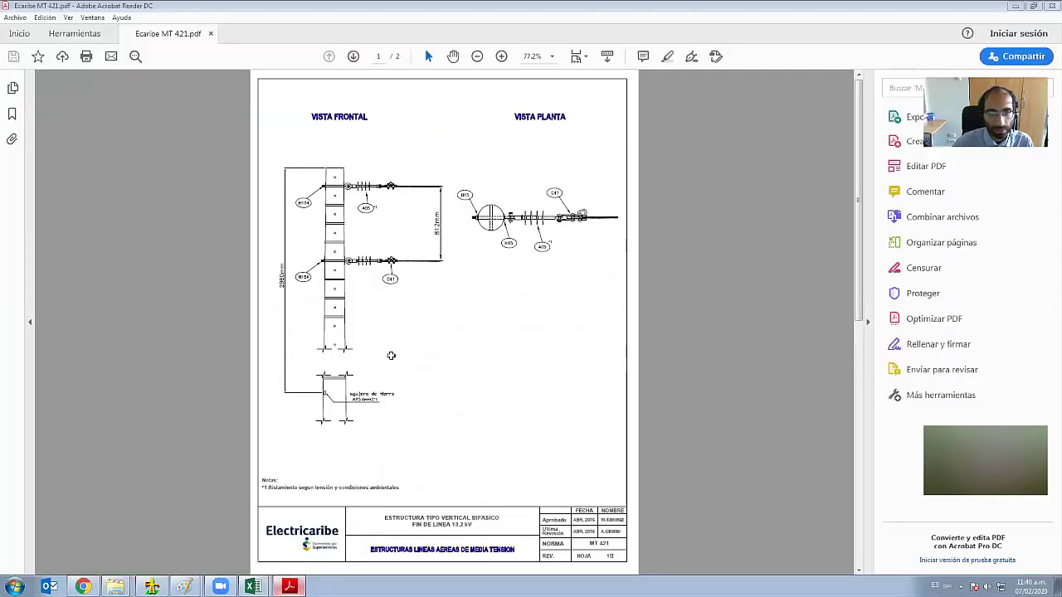
- Enter Nfases 2 for the WebCast row, verified against the MT 421 drawing
key(alt+Tab)
click(375, 358)
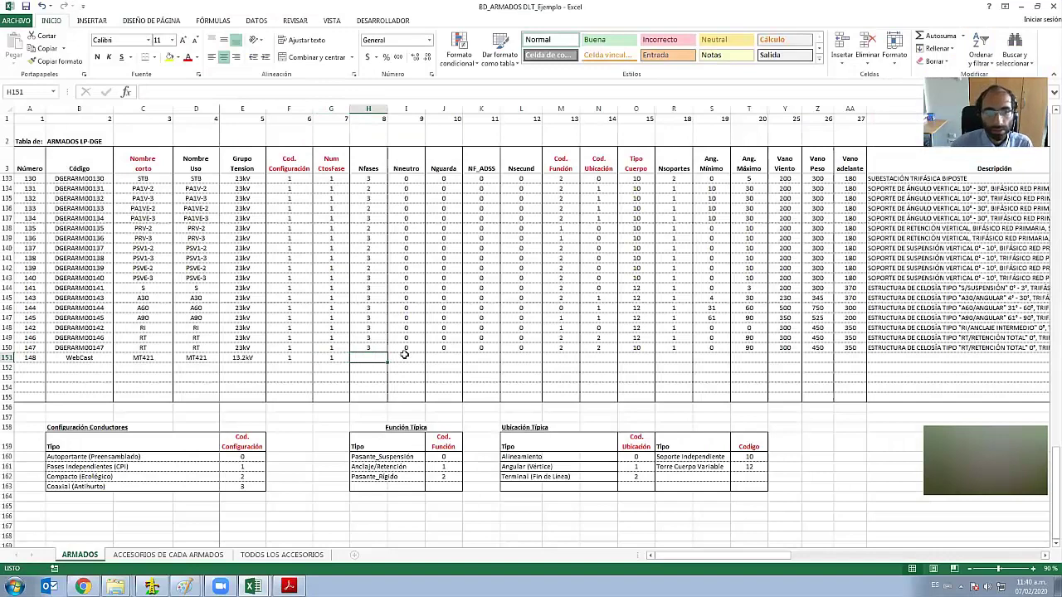
text(2)
key(alt+Tab)
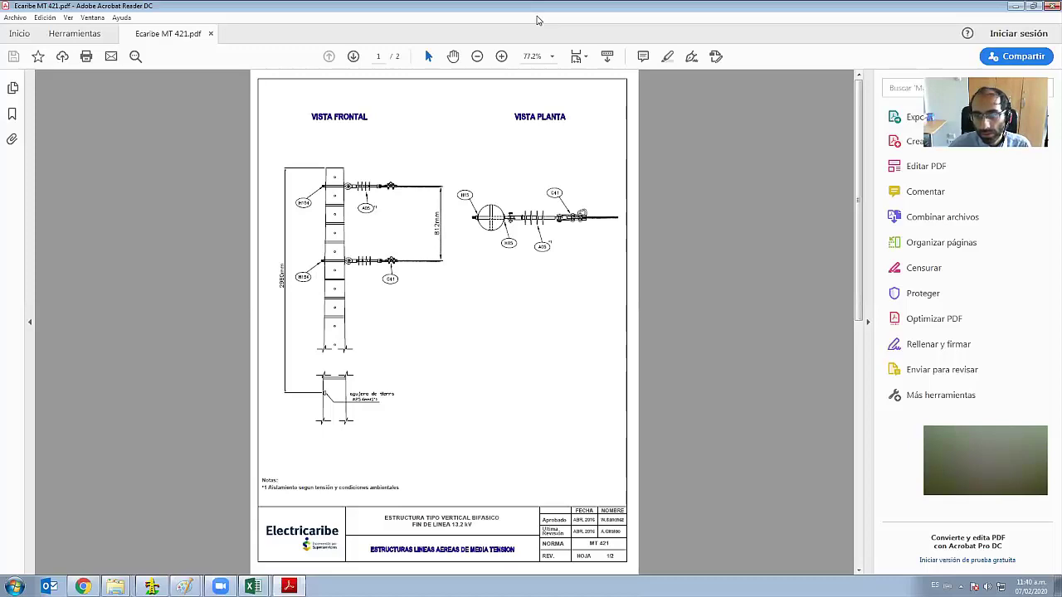
click(253, 586)
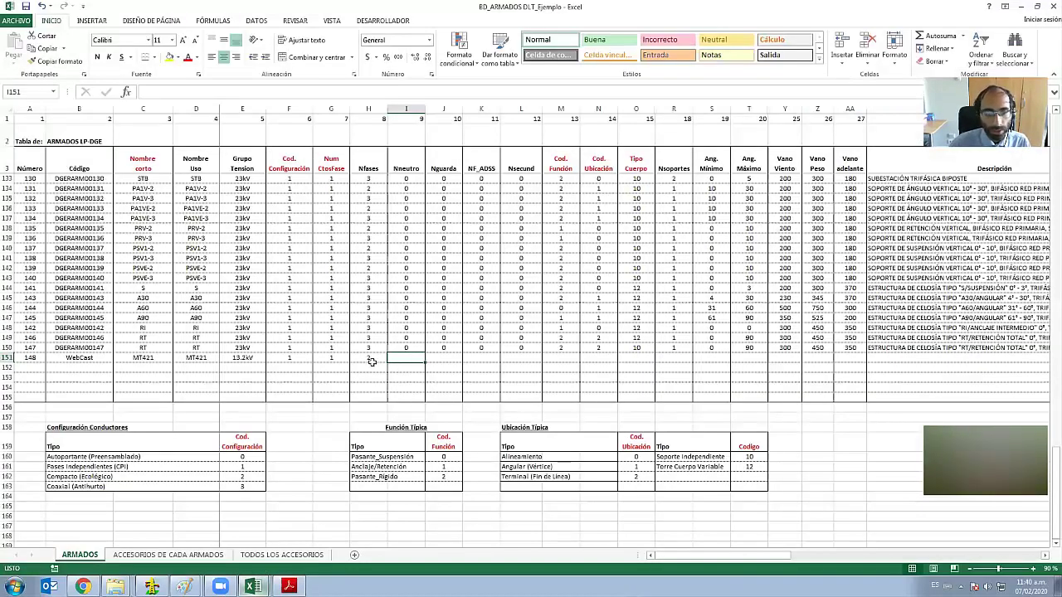
click(372, 109)
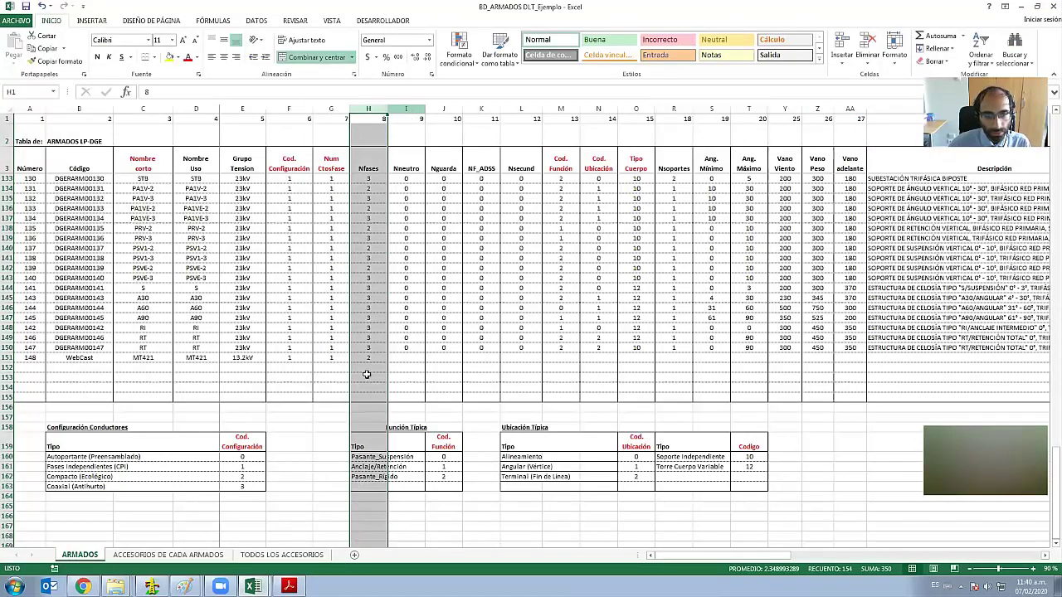
click(289, 586)
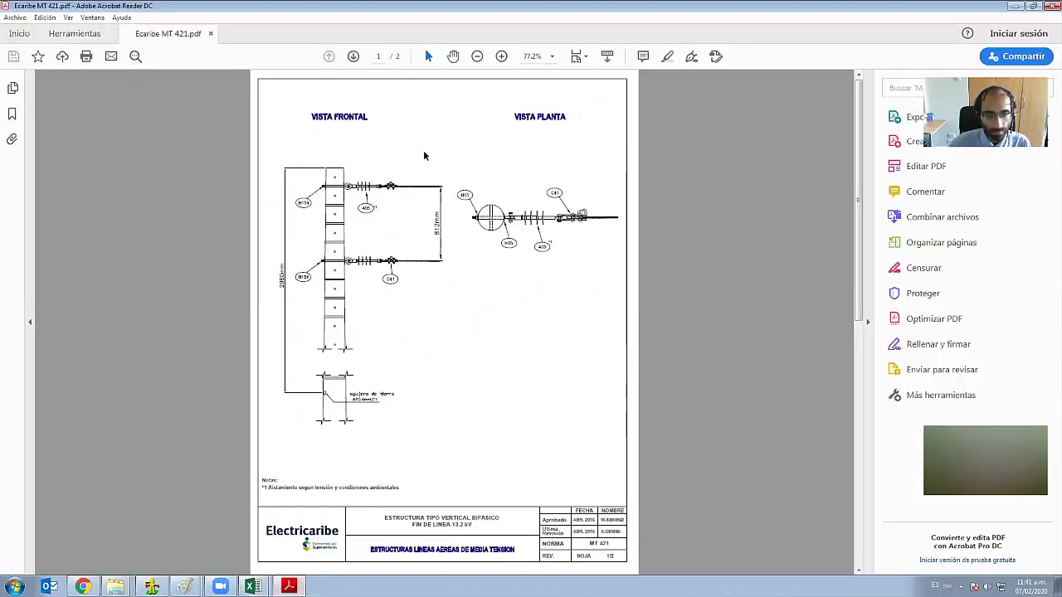
- Fill in 0 for the Nneutro, Nguarda, NF_ADSS and Nsecund wire counts
click(253, 587)
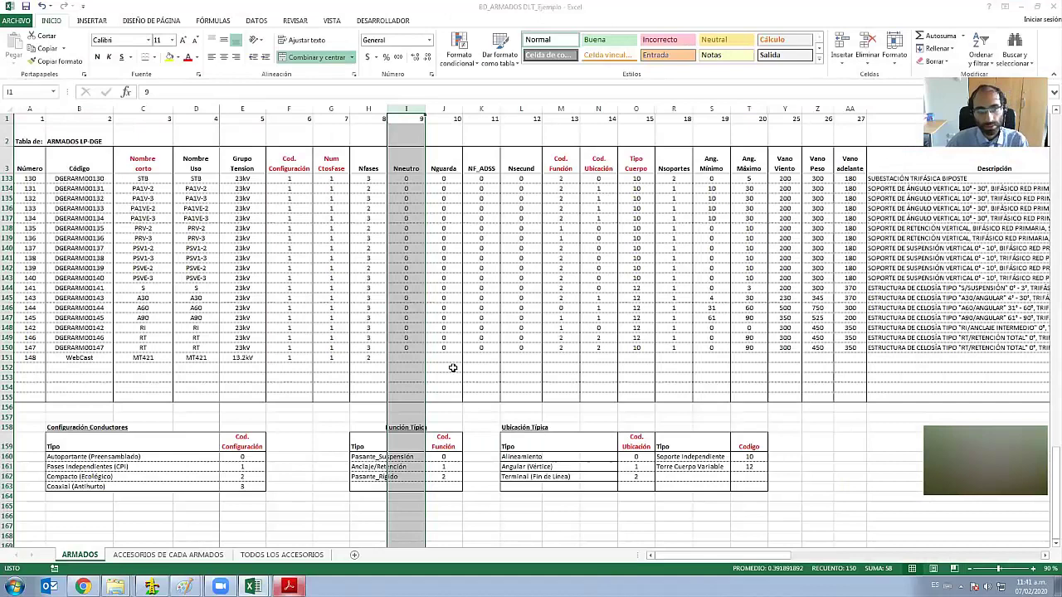
click(401, 355)
text(0)
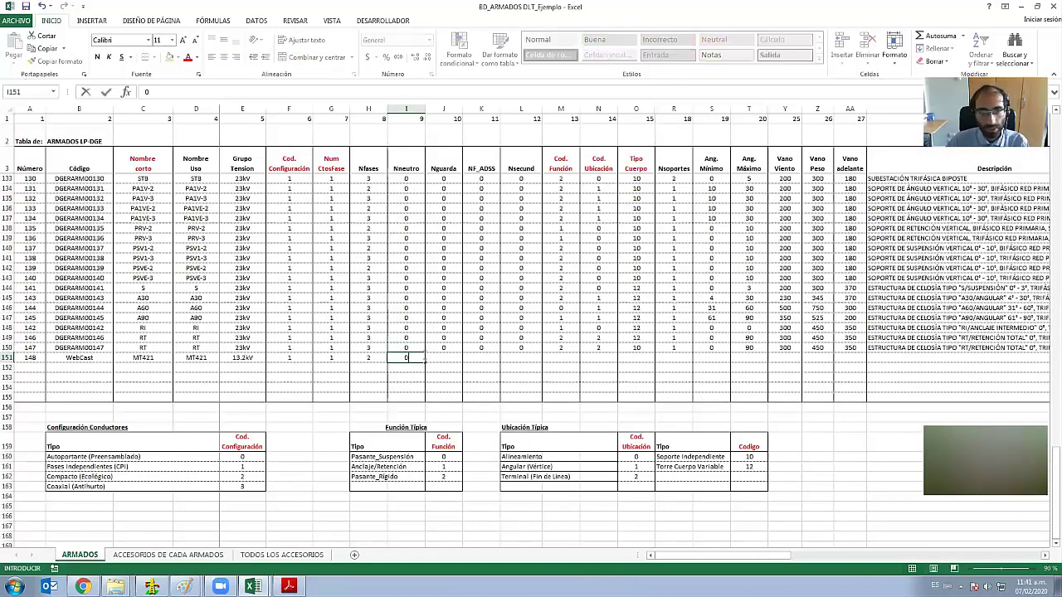
click(289, 586)
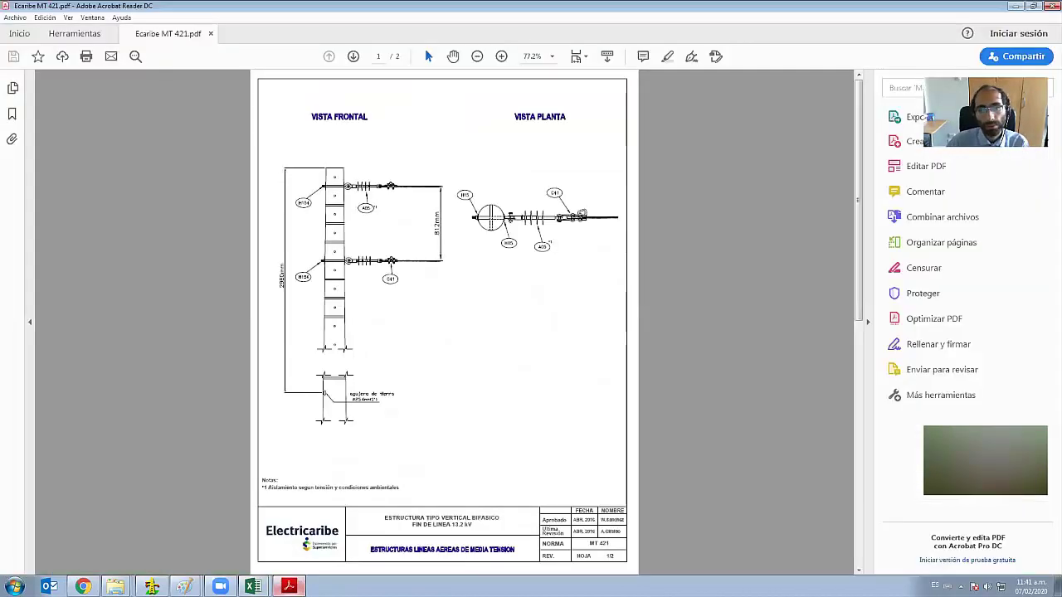
key(alt+Tab)
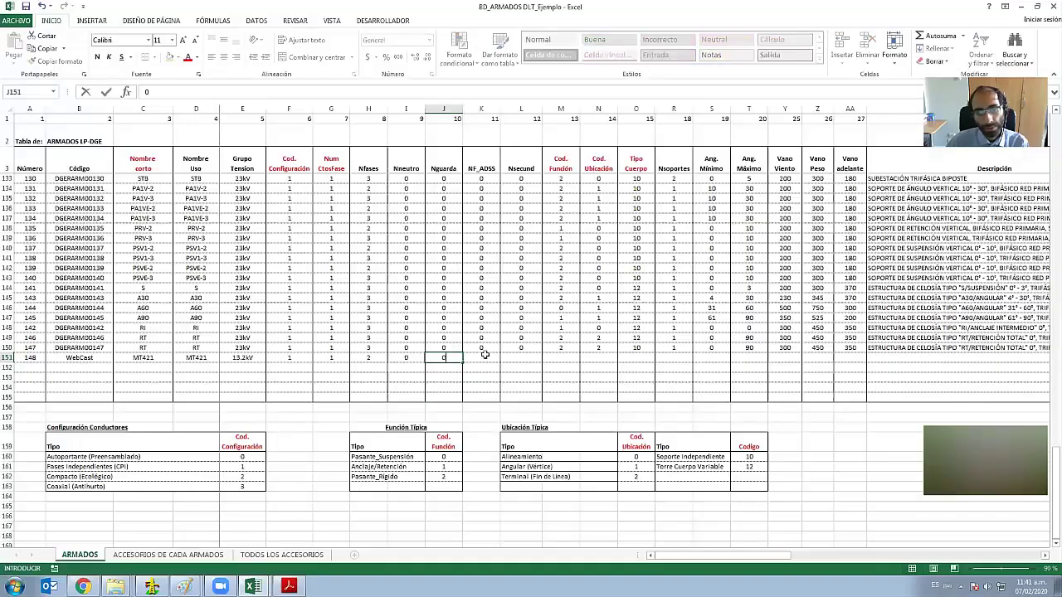
click(514, 358)
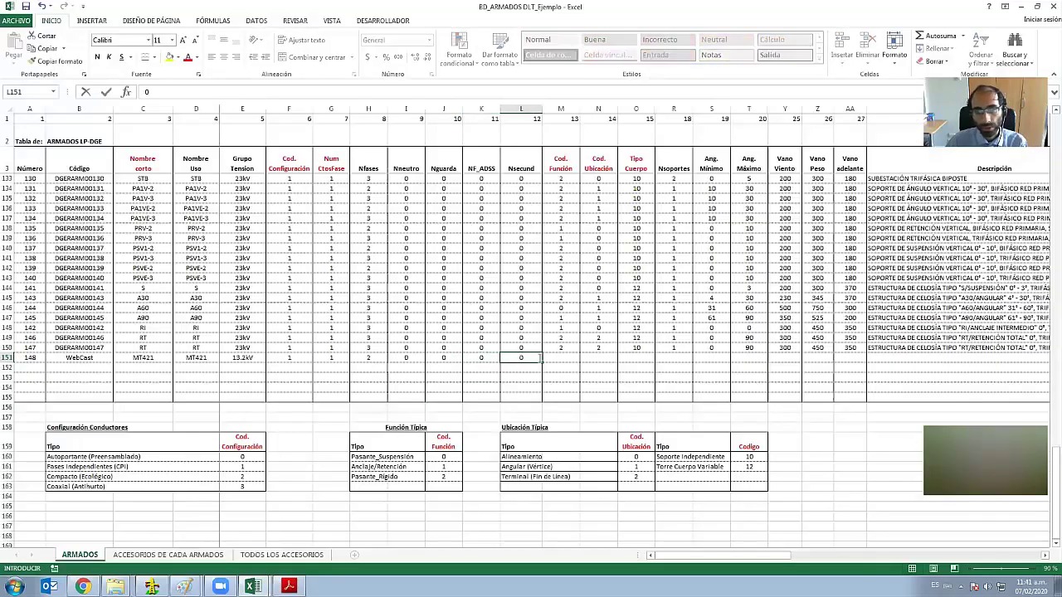
text(0)
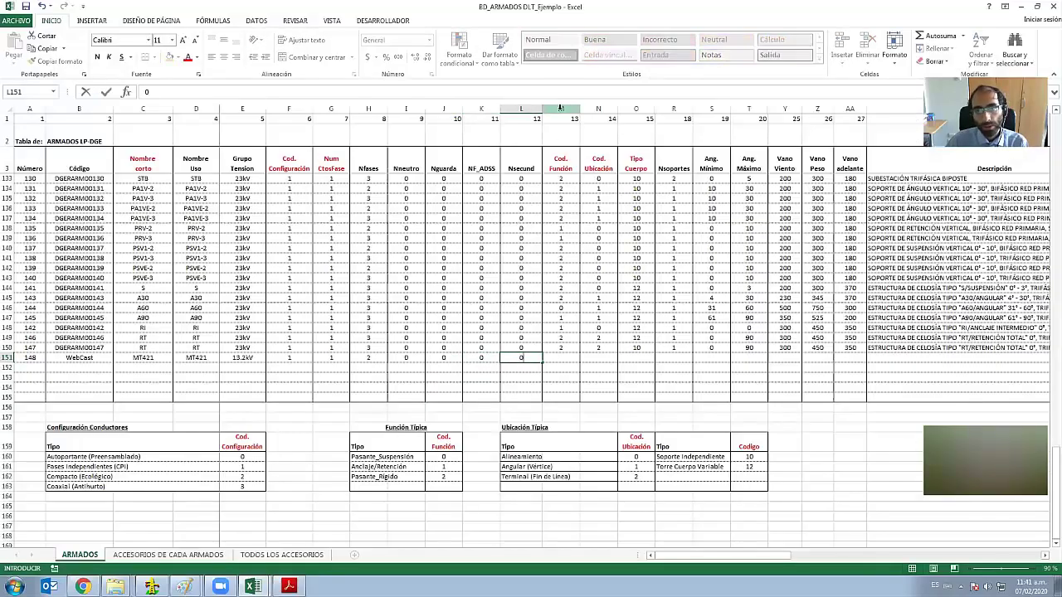
- Review the Cod. Función values and the Función Típica options in the DLT-CAD armado dialog
click(561, 109)
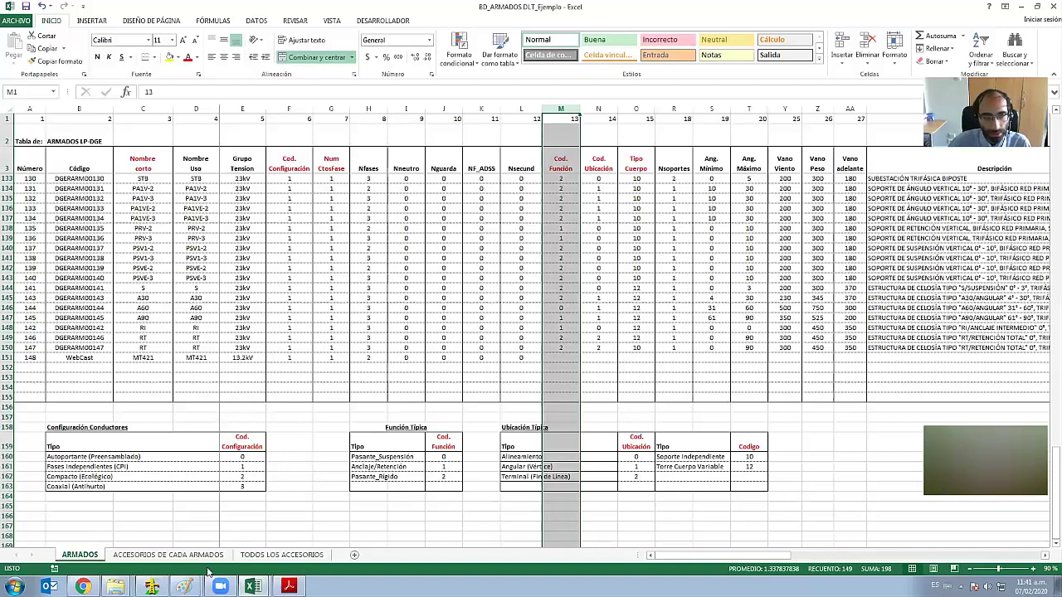
click(184, 586)
click(485, 336)
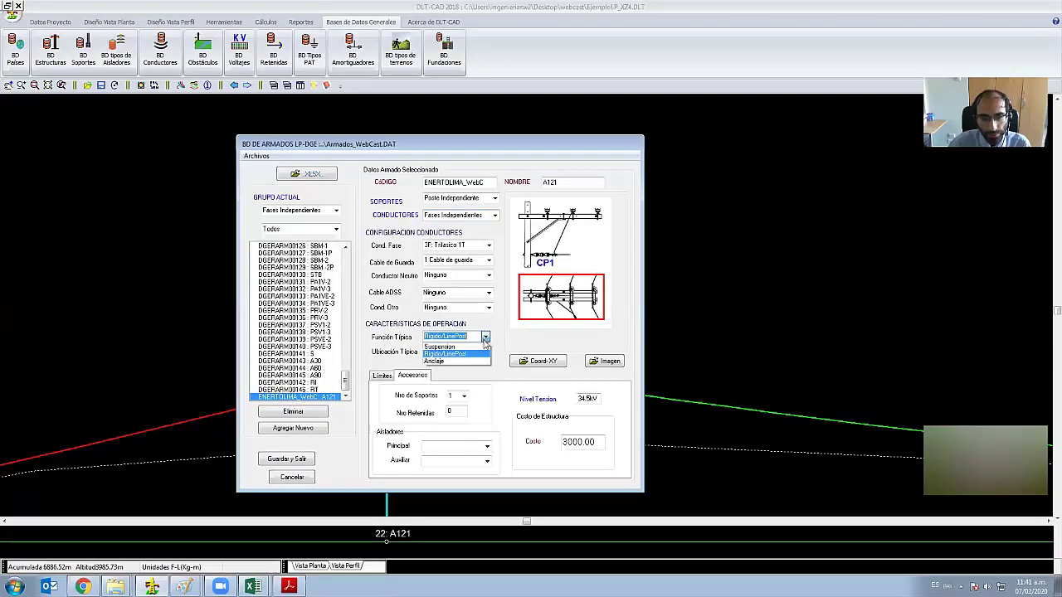
click(481, 354)
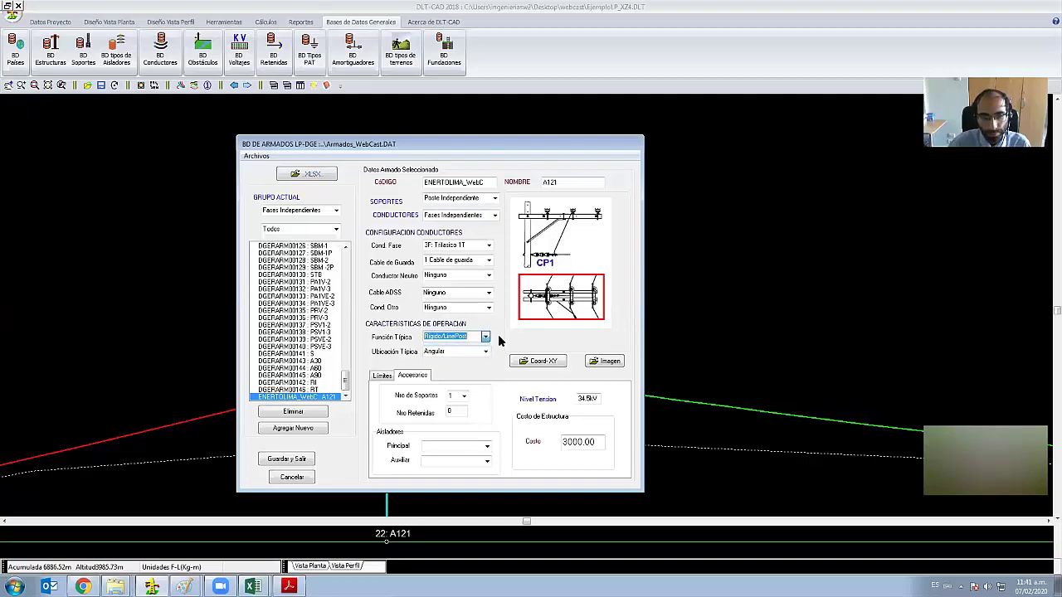
key(alt+Tab)
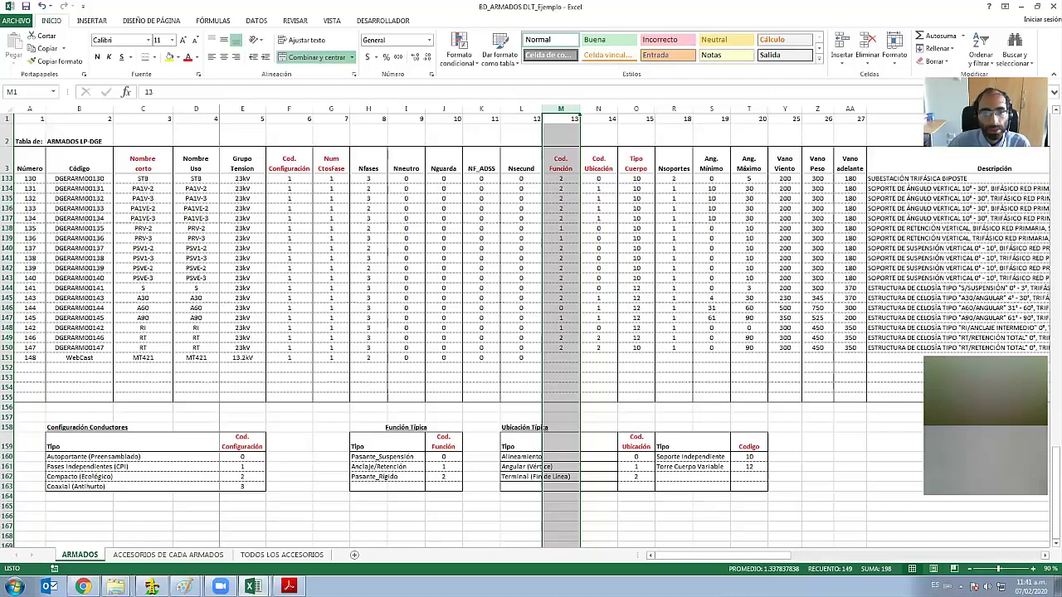
- Enter Cod. Función 1 (Anclaje/Retención) after comparing with the MT 421 drawing
key(alt+Tab)
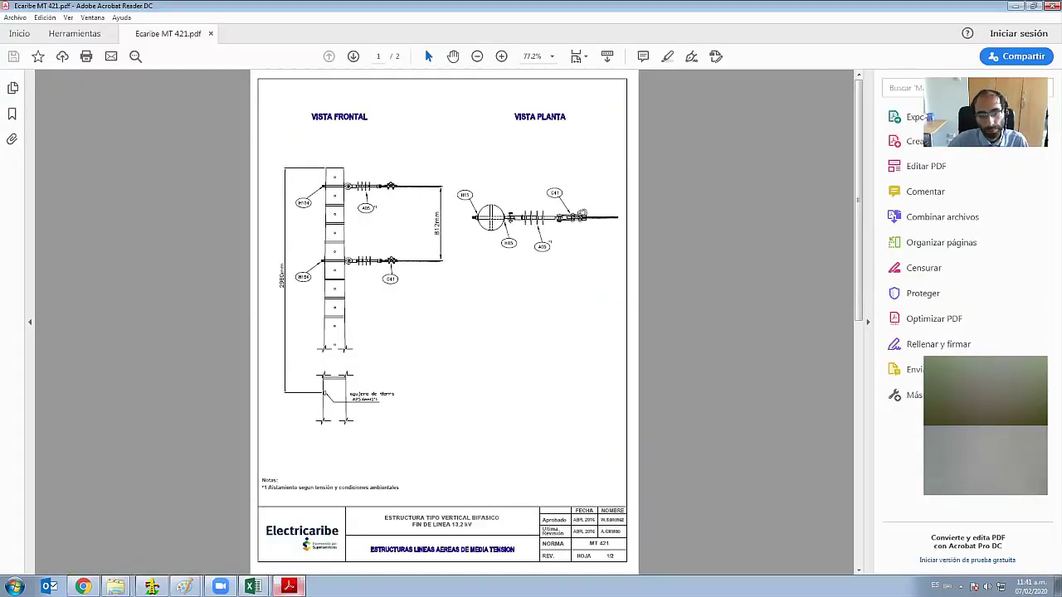
key(alt+Tab)
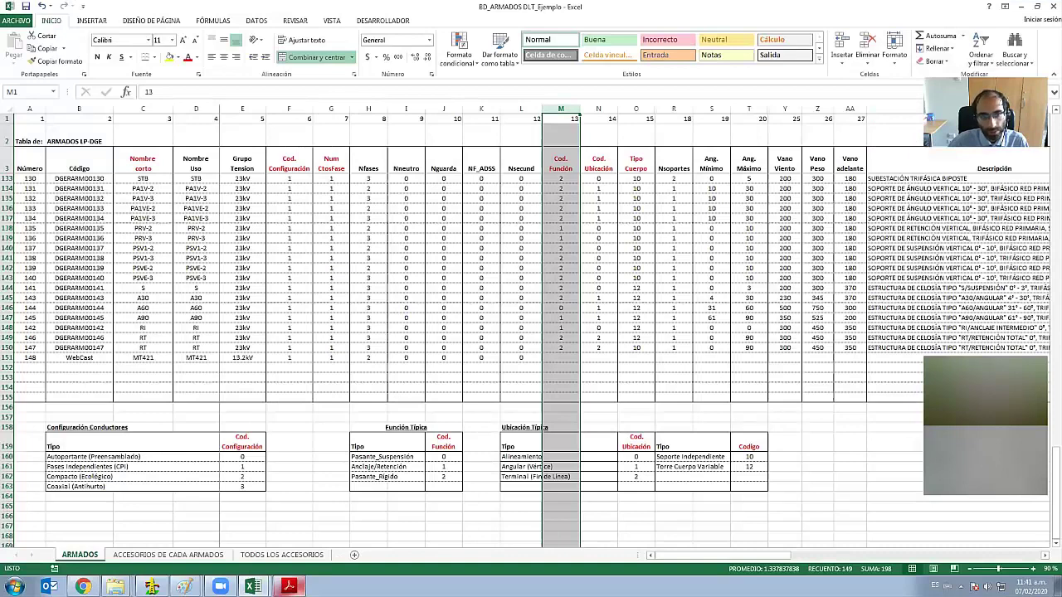
key(alt+Tab)
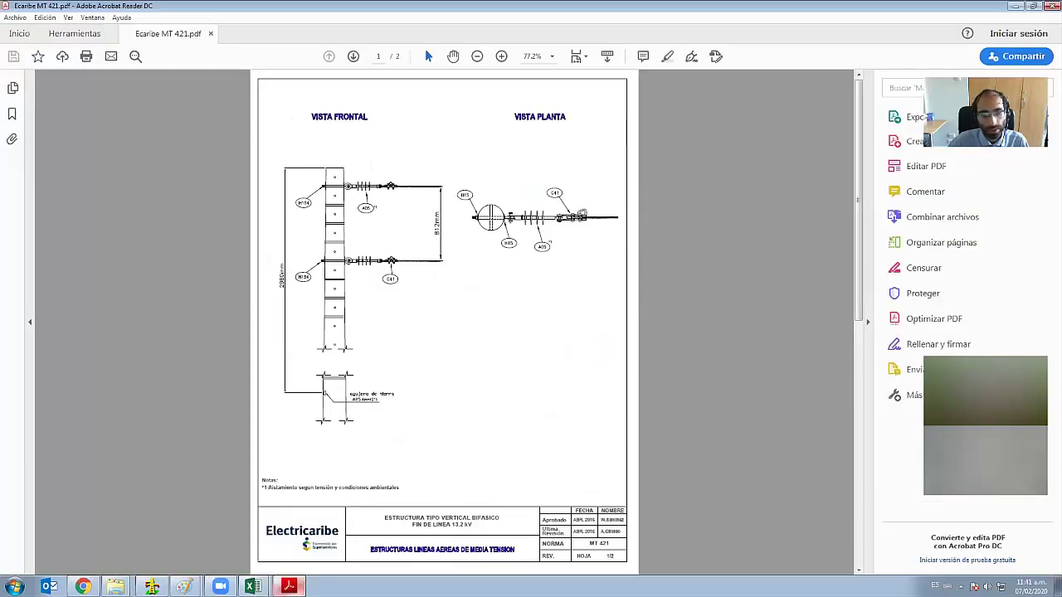
key(alt+Tab)
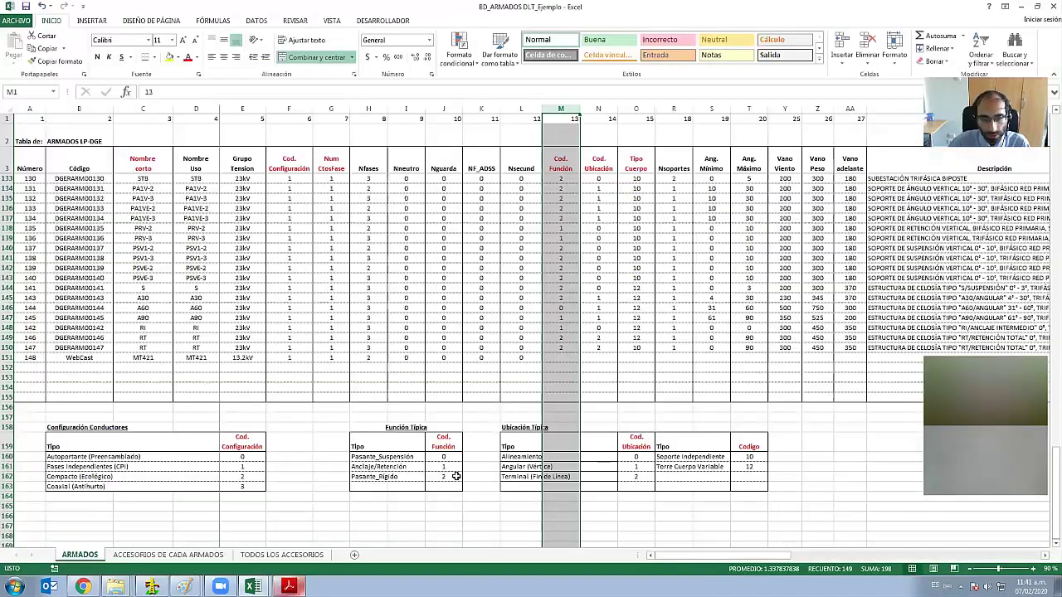
click(390, 466)
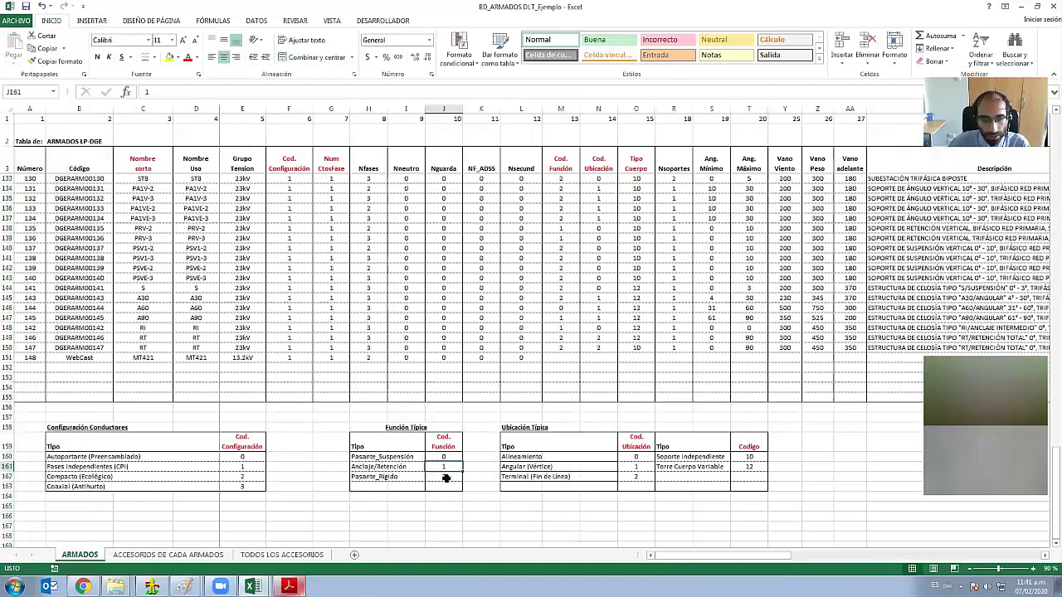
click(446, 466)
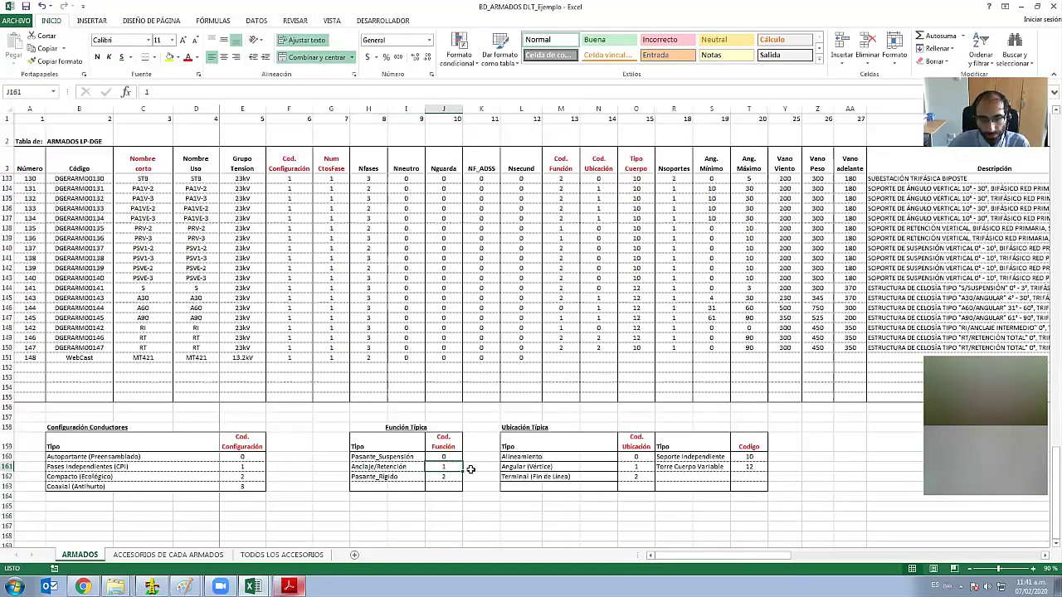
click(554, 359)
text(1)
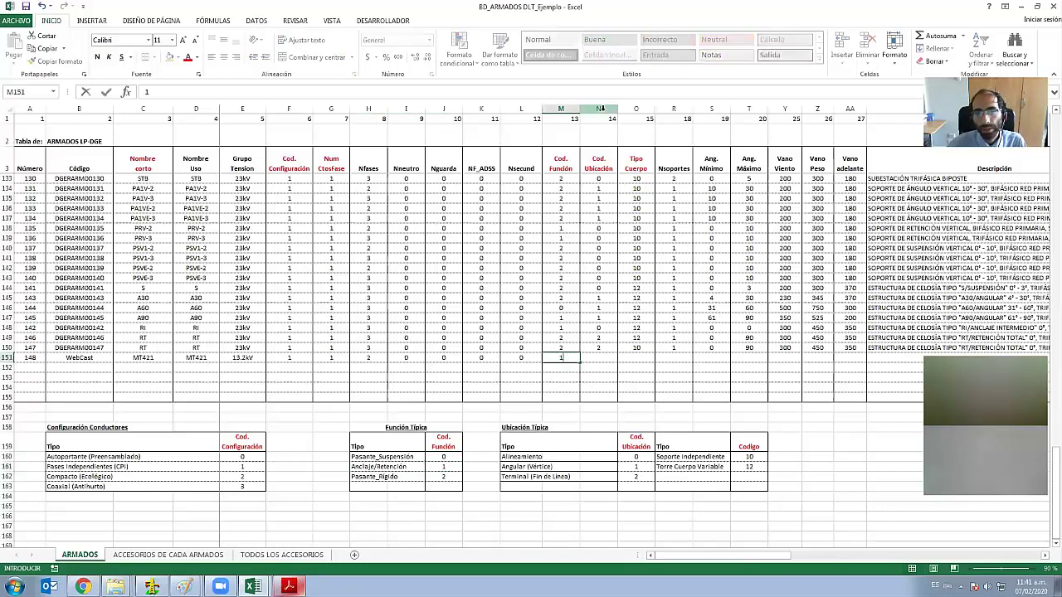
- Enter Cod. Ubicación 2 for the WebCast row
click(598, 109)
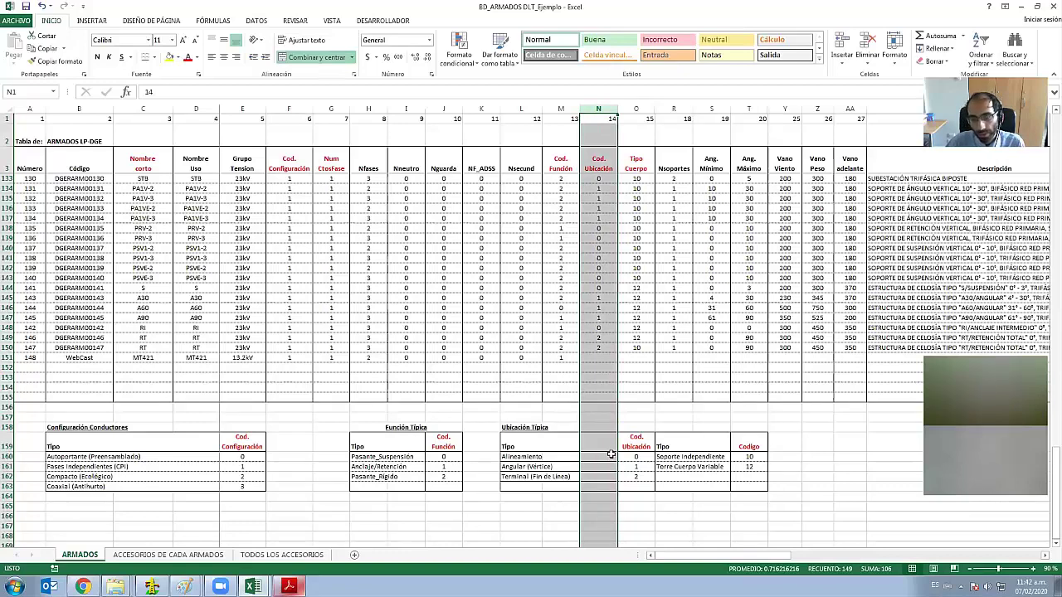
click(289, 587)
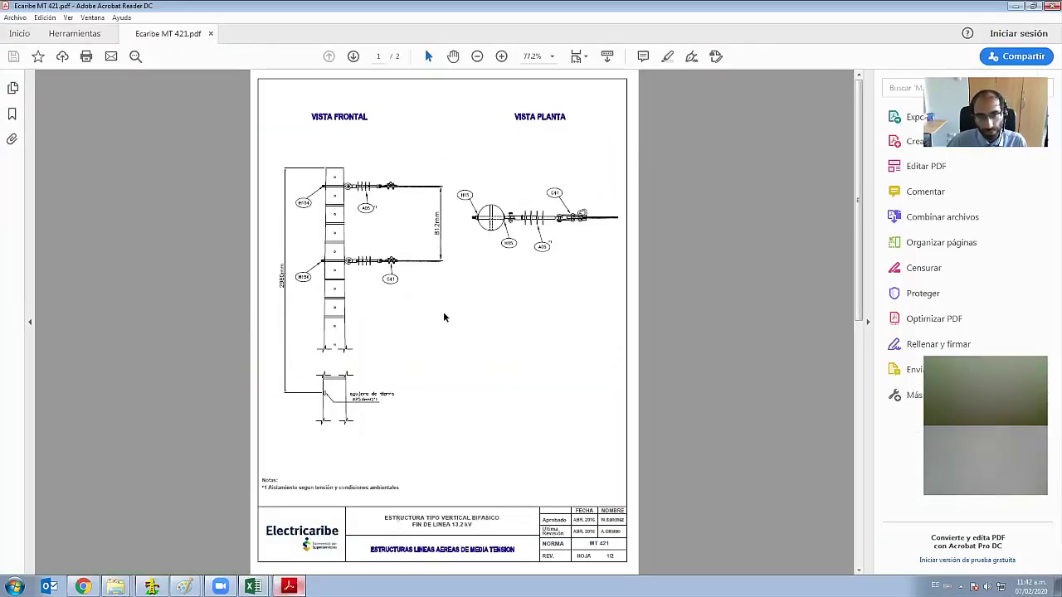
click(252, 586)
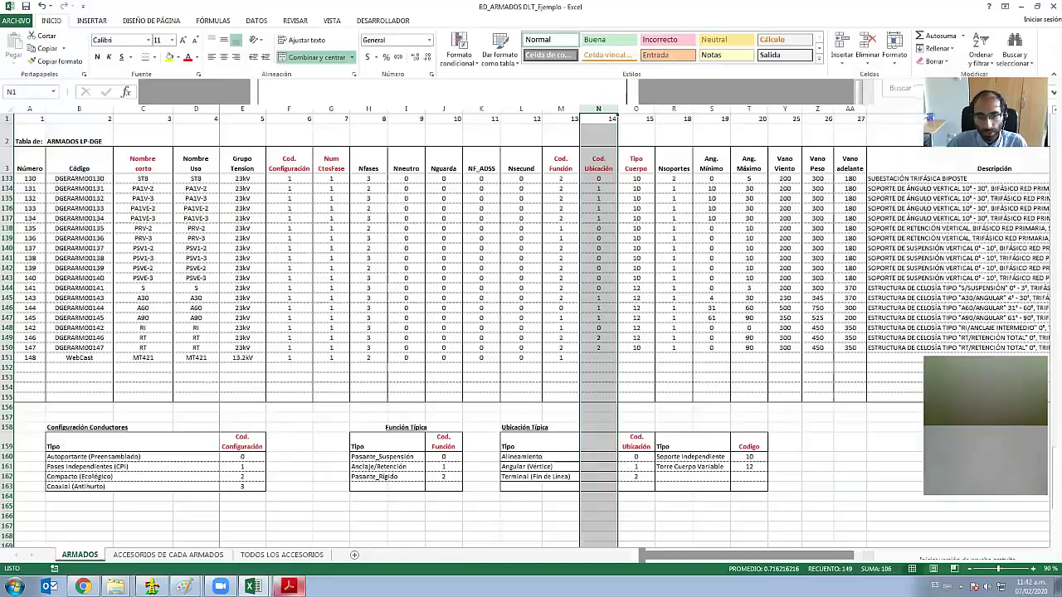
click(636, 477)
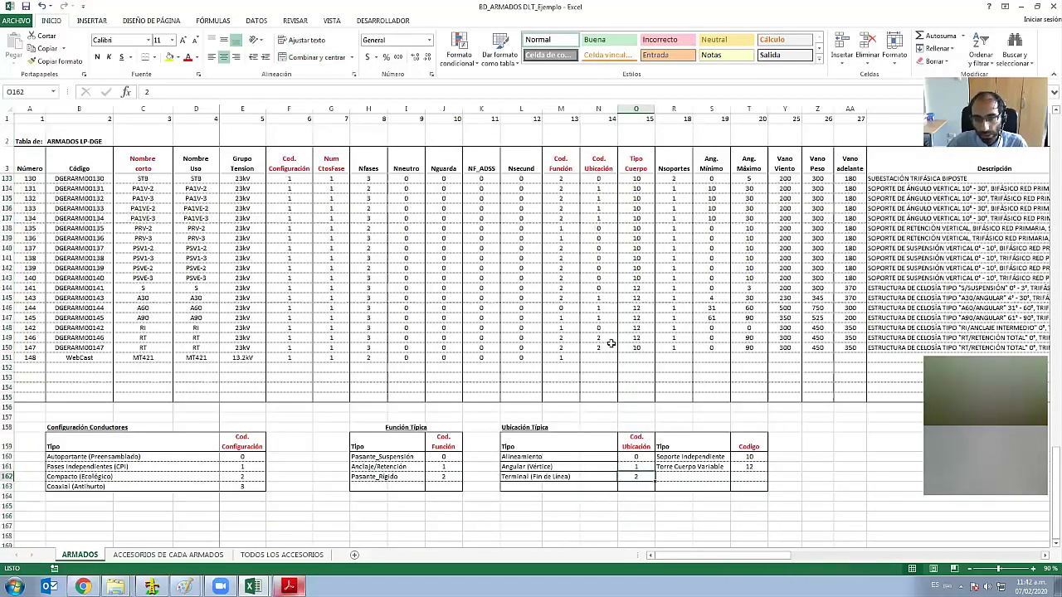
click(602, 358)
text(2)
key(Tab)
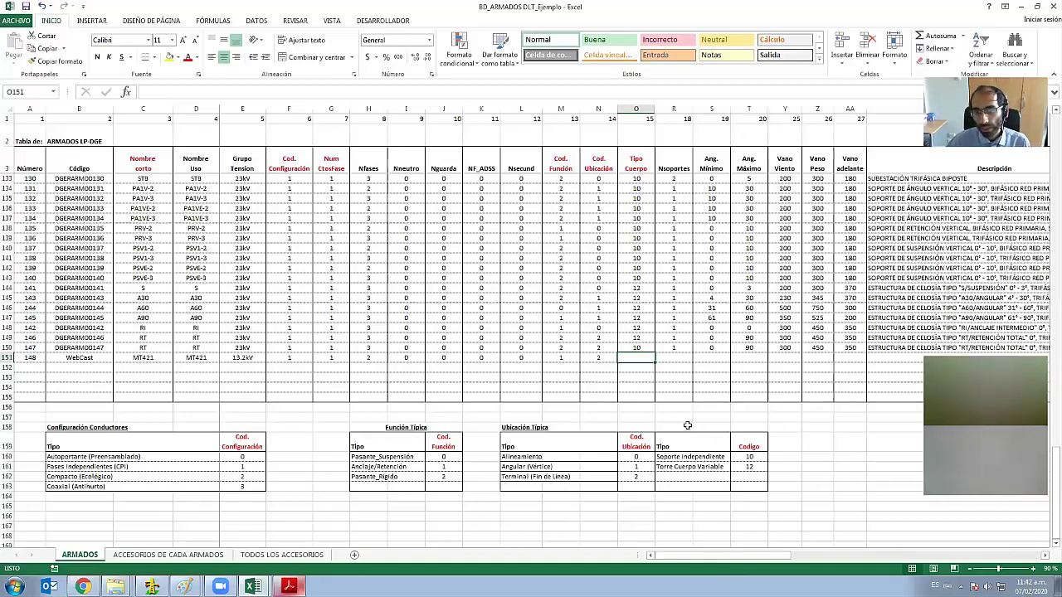
- Set Tipo Cuerpo 10 and Nsoportes 1 using the support type codes
drag(722, 452, 751, 469)
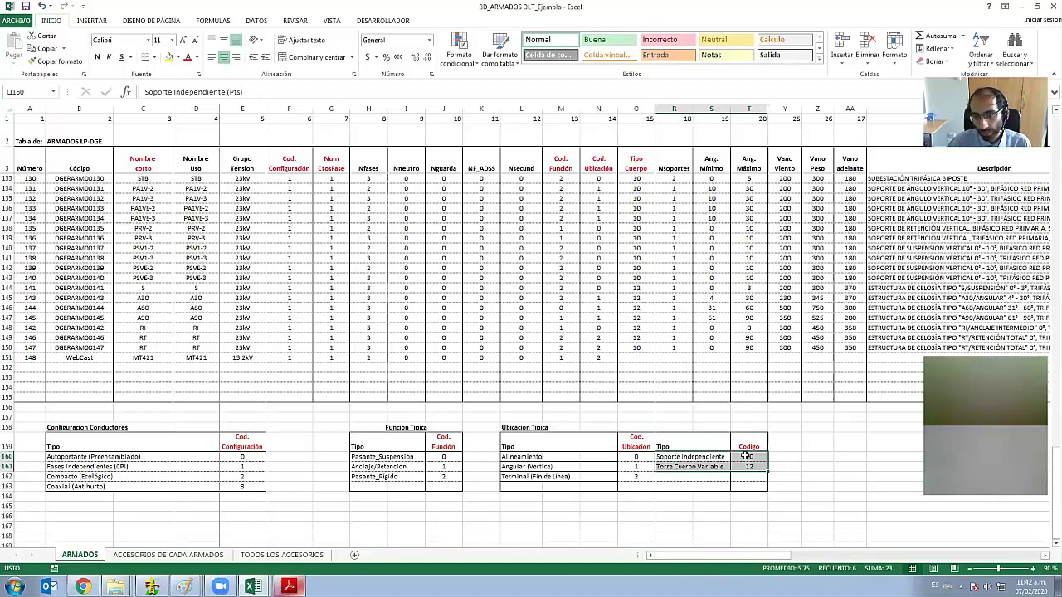
click(744, 457)
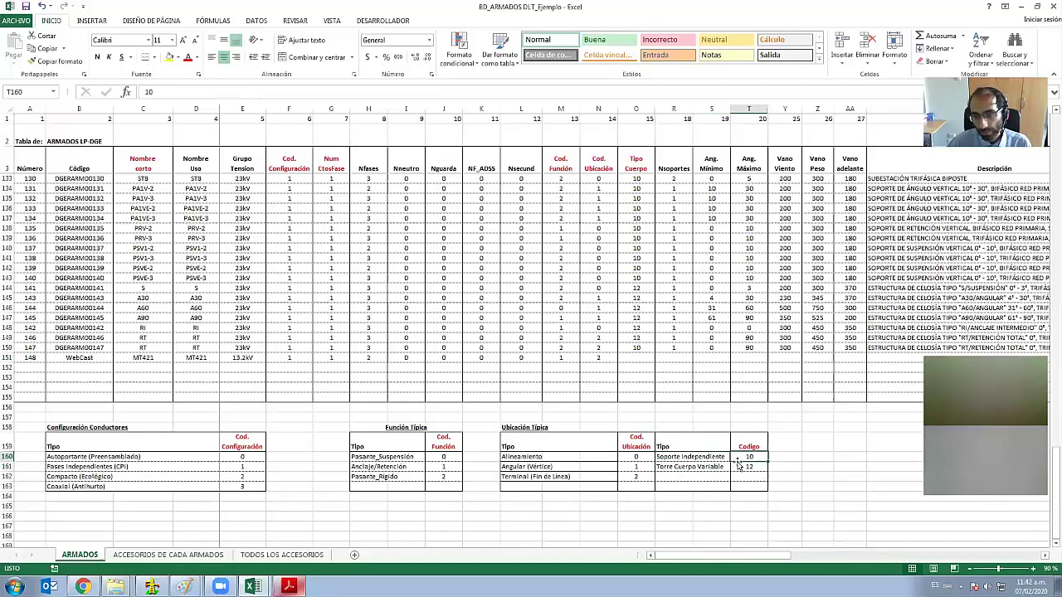
click(630, 359)
text(10)
click(673, 359)
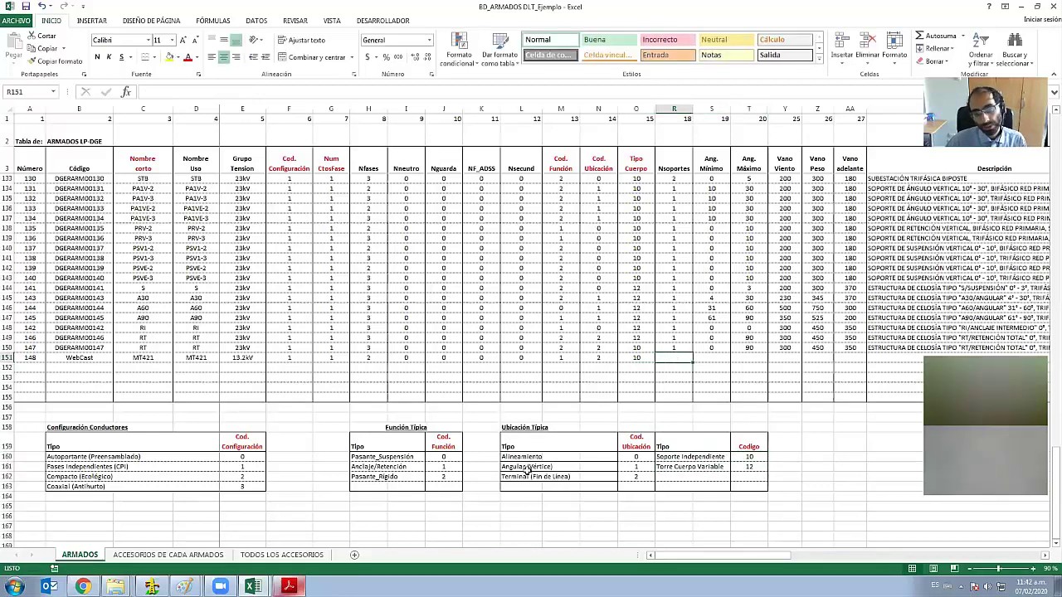
text(1)
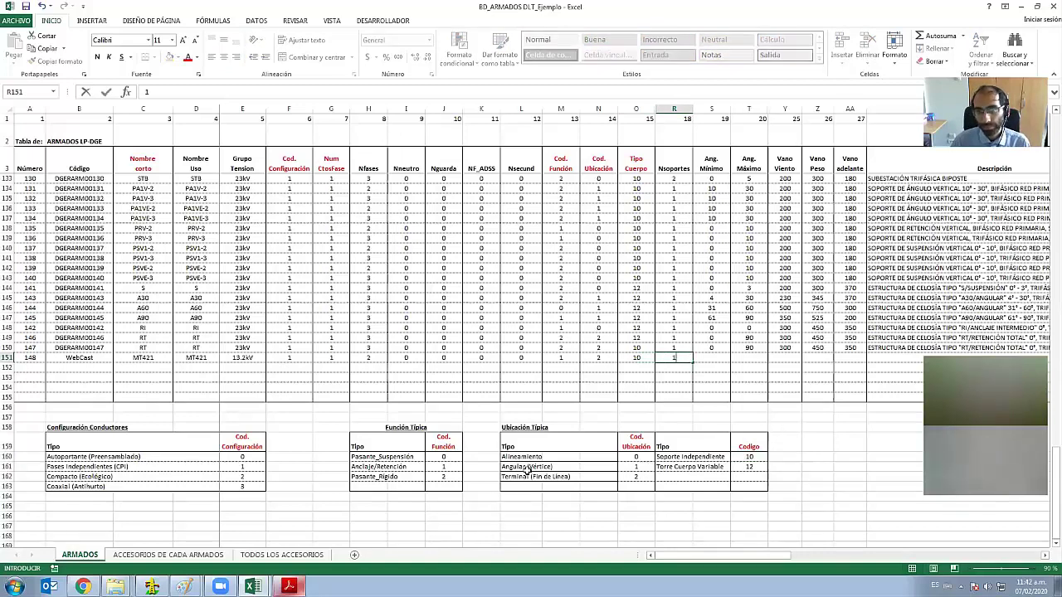
key(Tab)
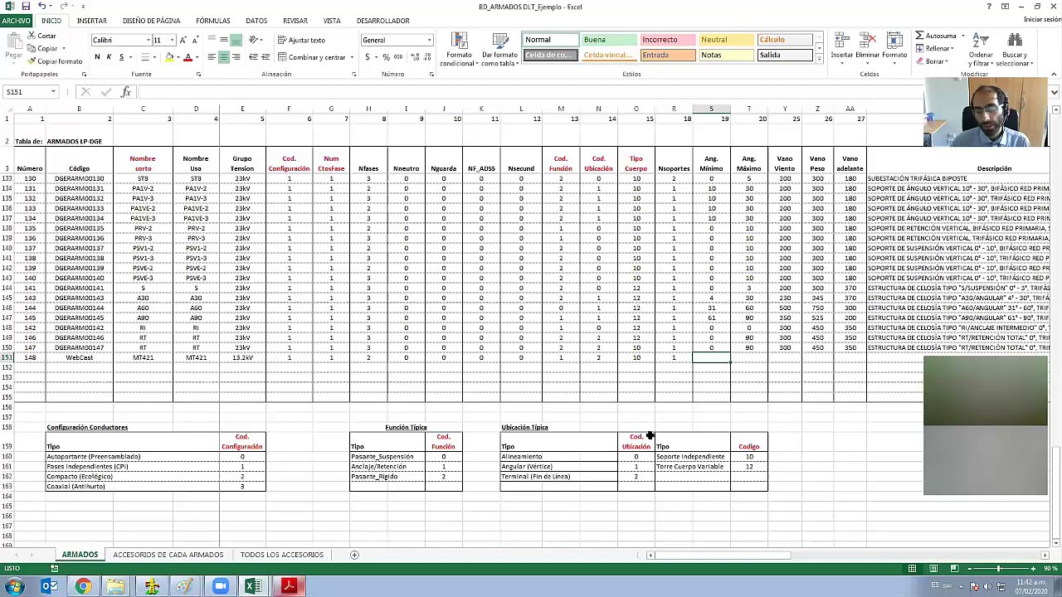
- Enter Ang. Mínimo 0 and Ang. Máximo 90, checking the MT 421 drawing
text(0)
key(Tab)
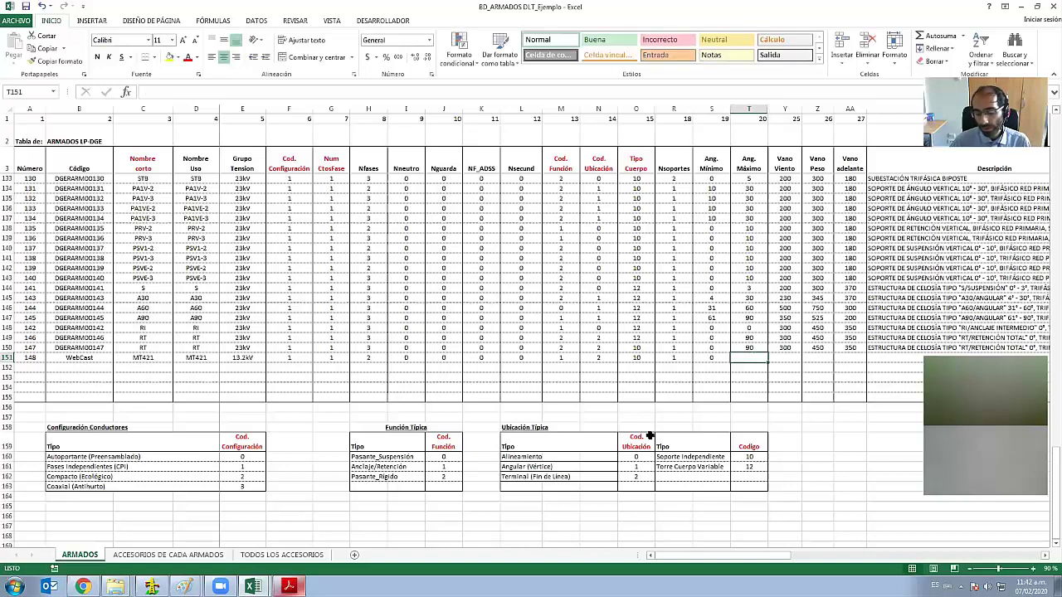
text(90)
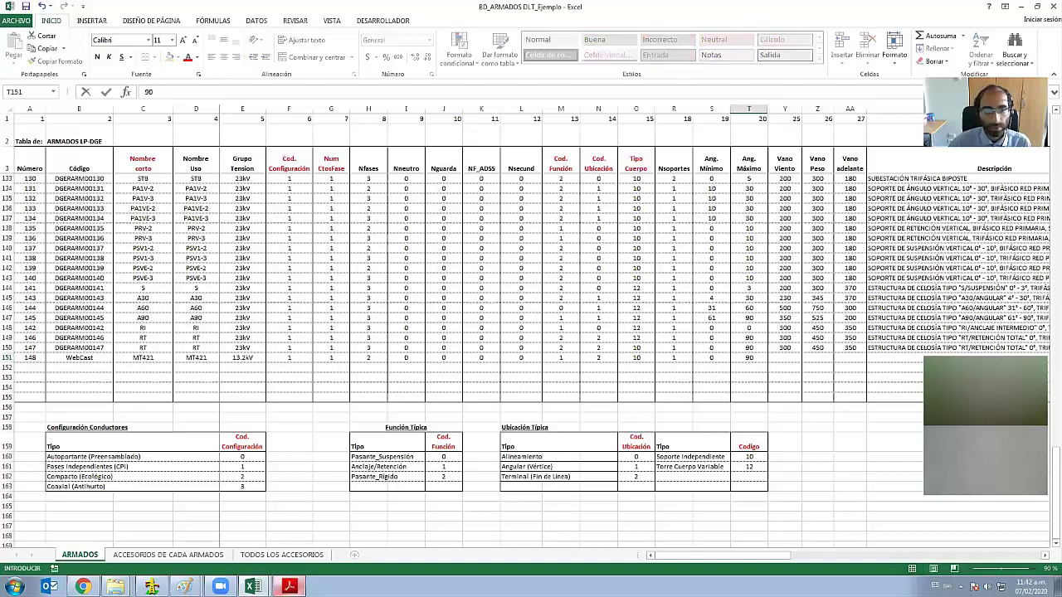
key(alt+Tab)
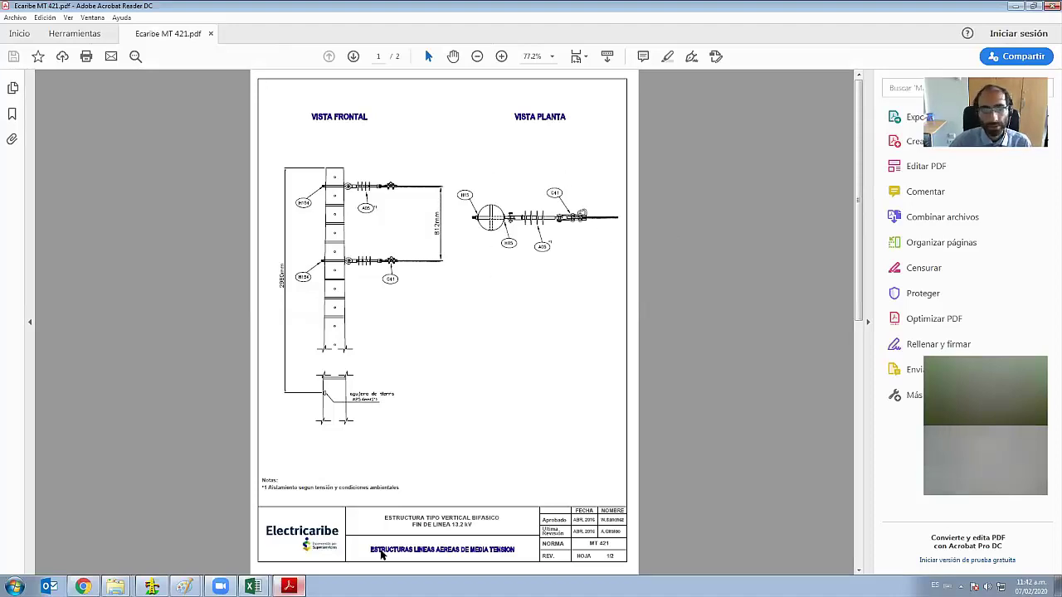
key(alt+Tab)
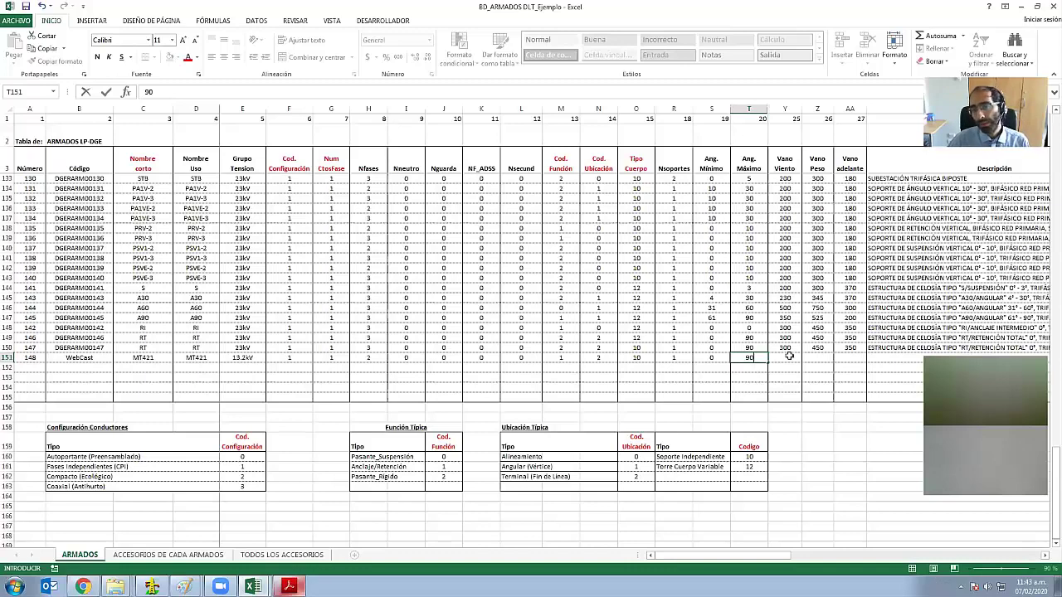
- Commit Ang. Máximo 90 and compare the span values of an existing armado row
click(788, 355)
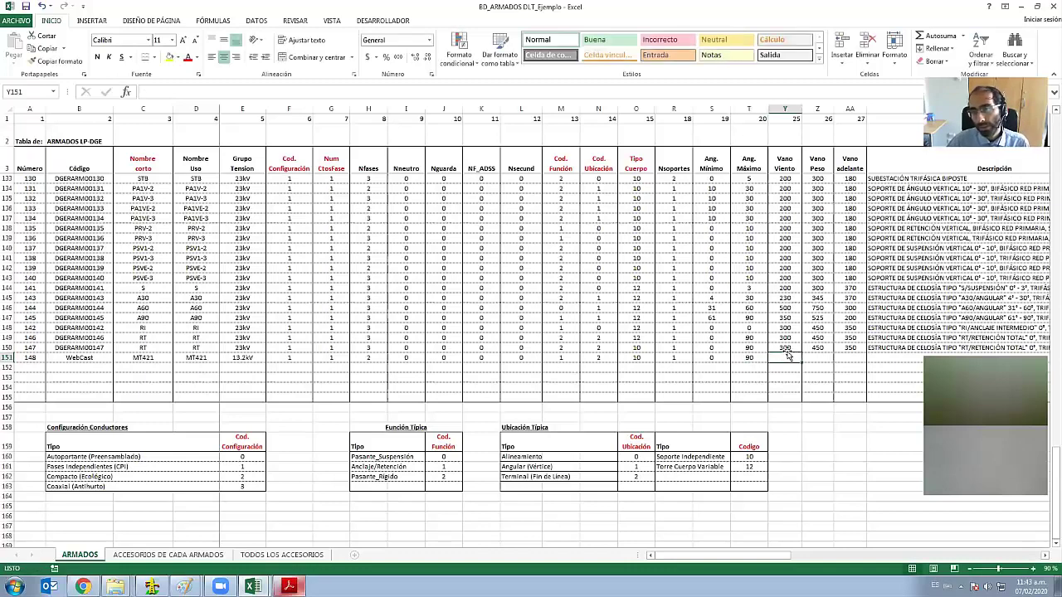
key(Right)
key(Right)
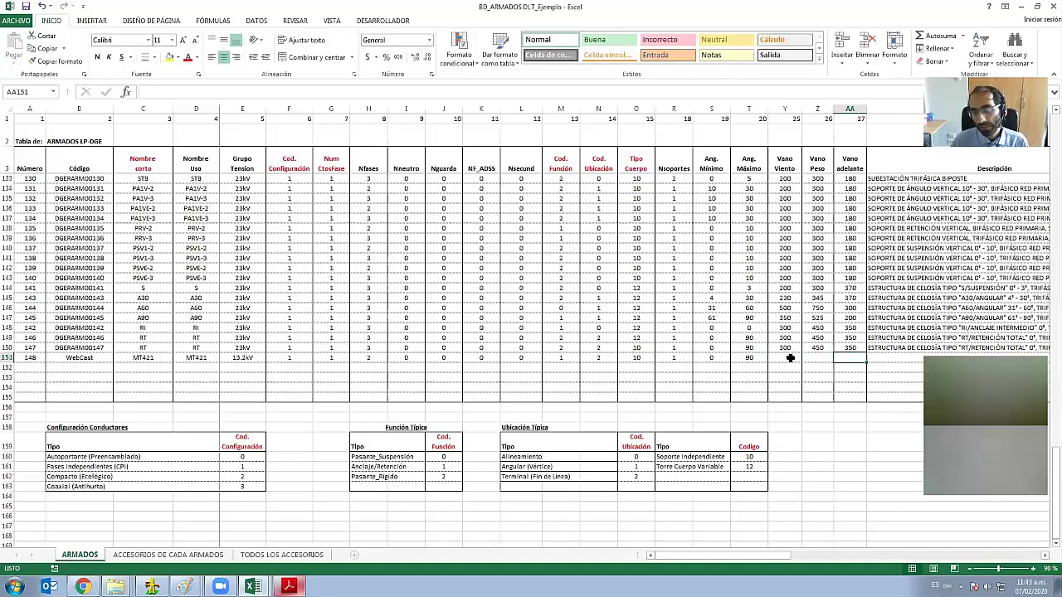
key(Right)
key(Right)
key(Right)
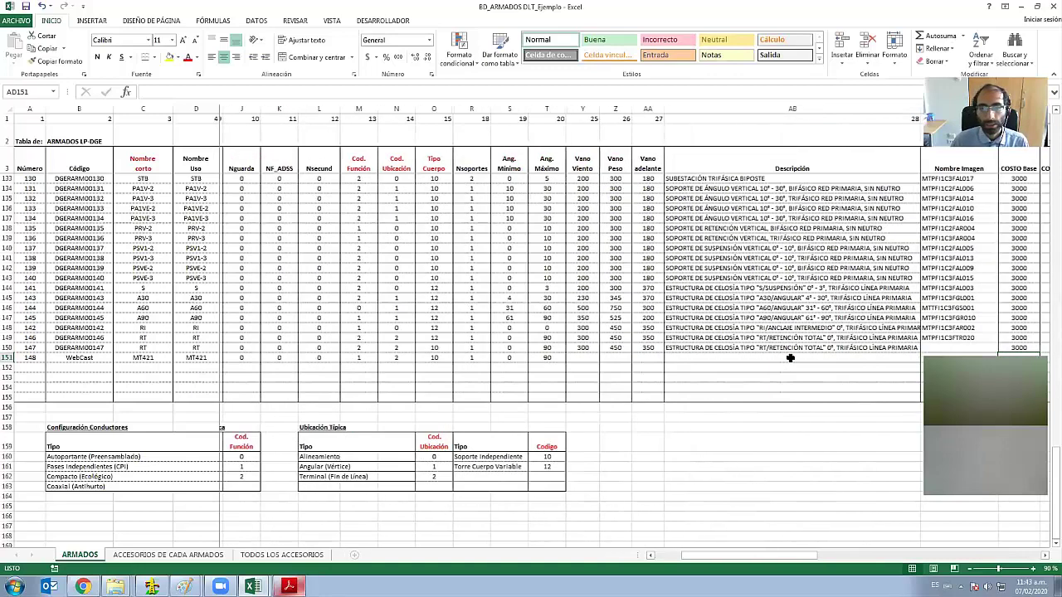
key(Right)
key(Right)
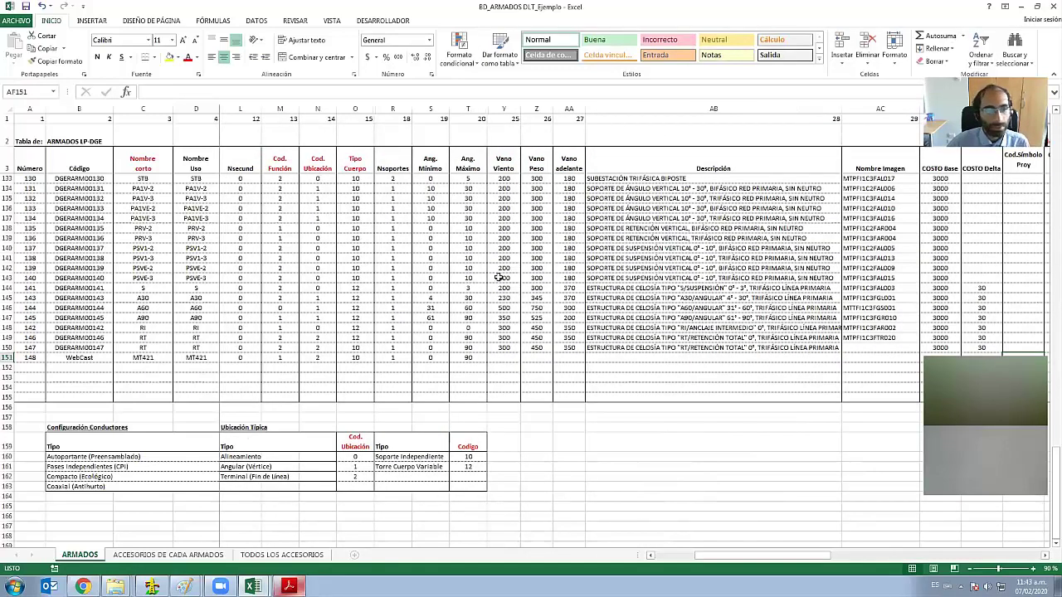
click(8, 248)
drag(506, 258, 535, 258)
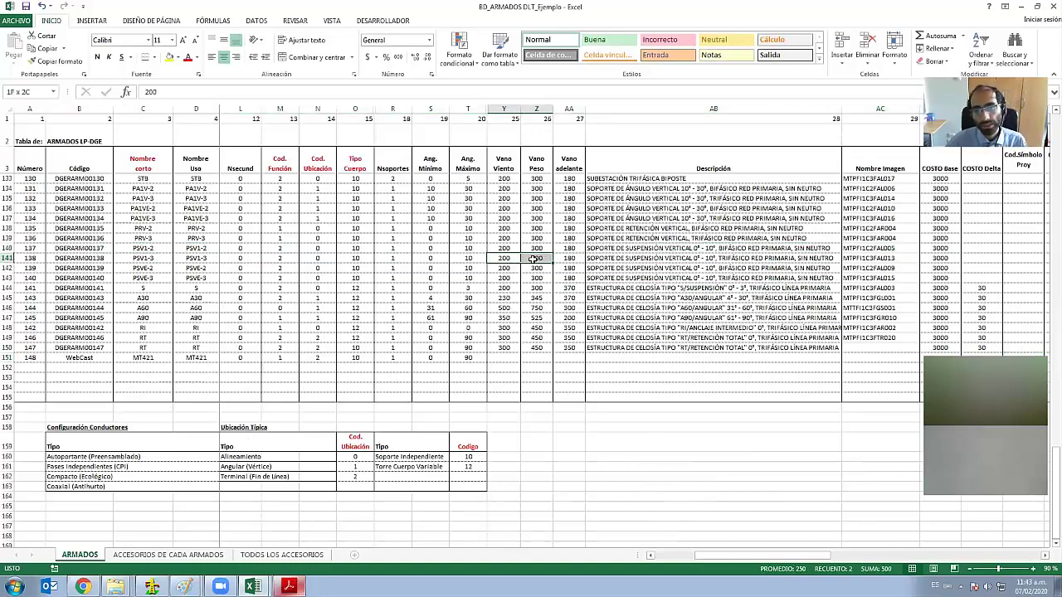
- Enter Vano Viento 200, Vano Peso 300 and Vano adelante 180 for the WebCast row
click(501, 359)
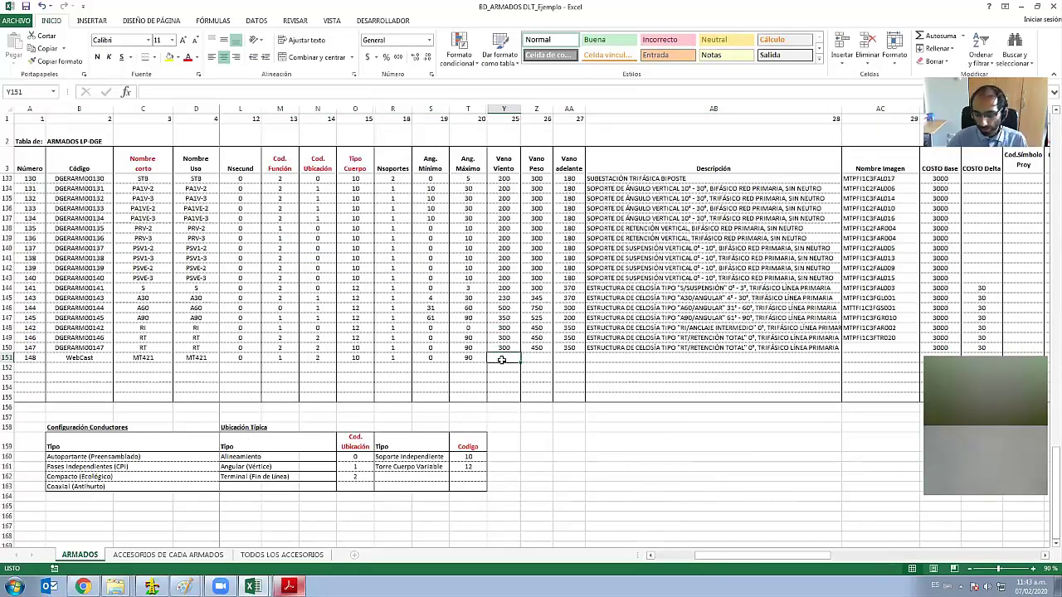
text(200)
key(Tab)
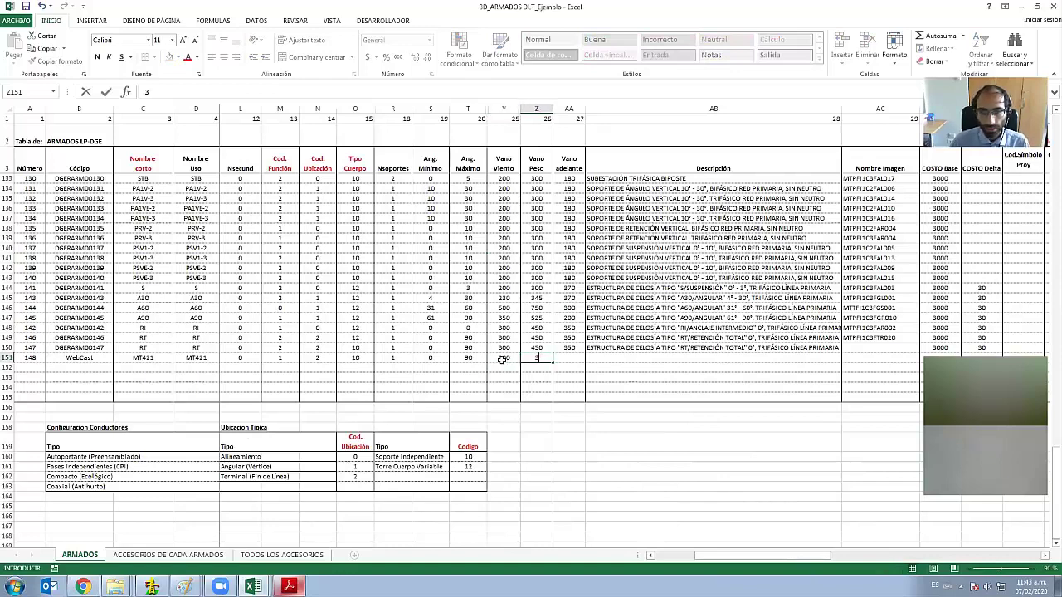
text(300)
key(Return)
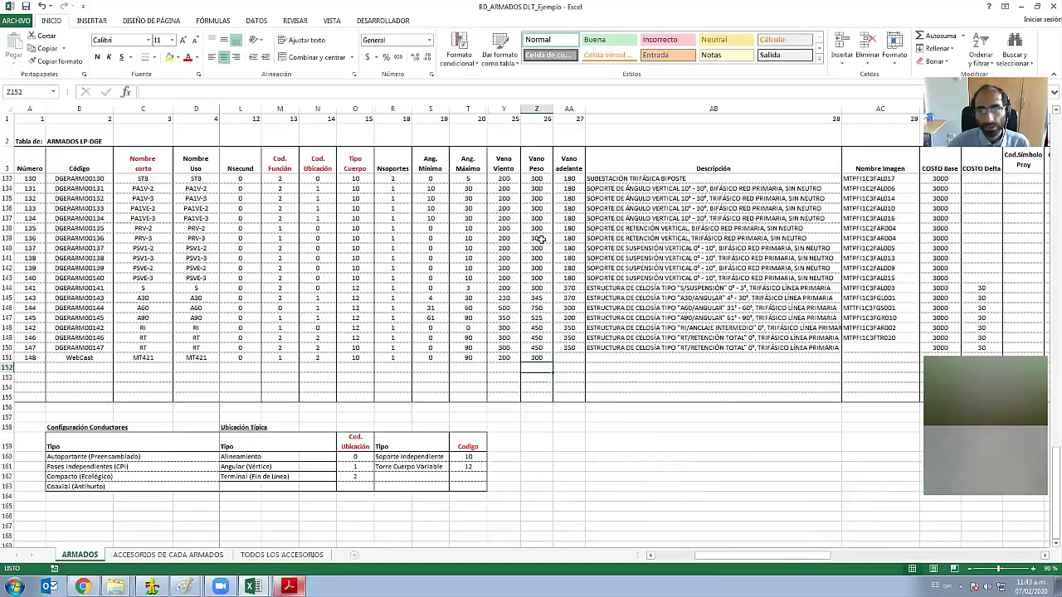
click(561, 355)
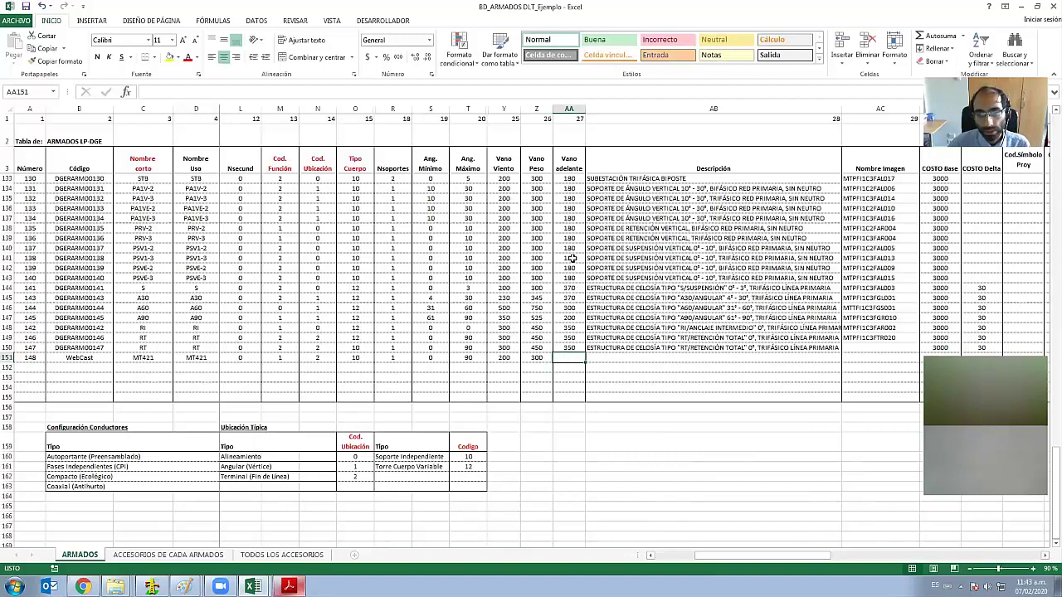
text(180)
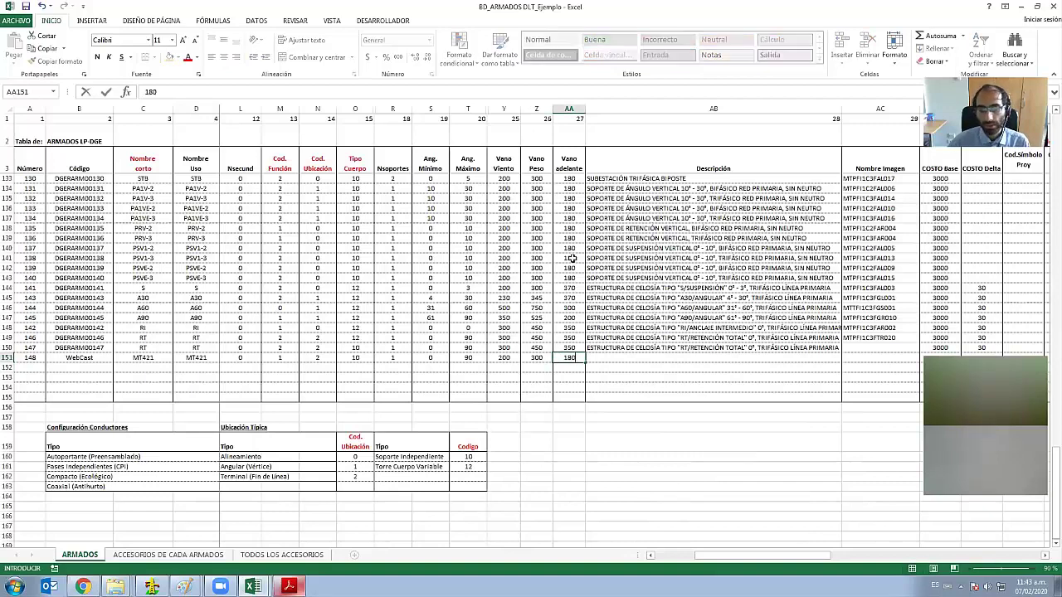
key(Tab)
key(Tab)
key(Tab)
click(651, 356)
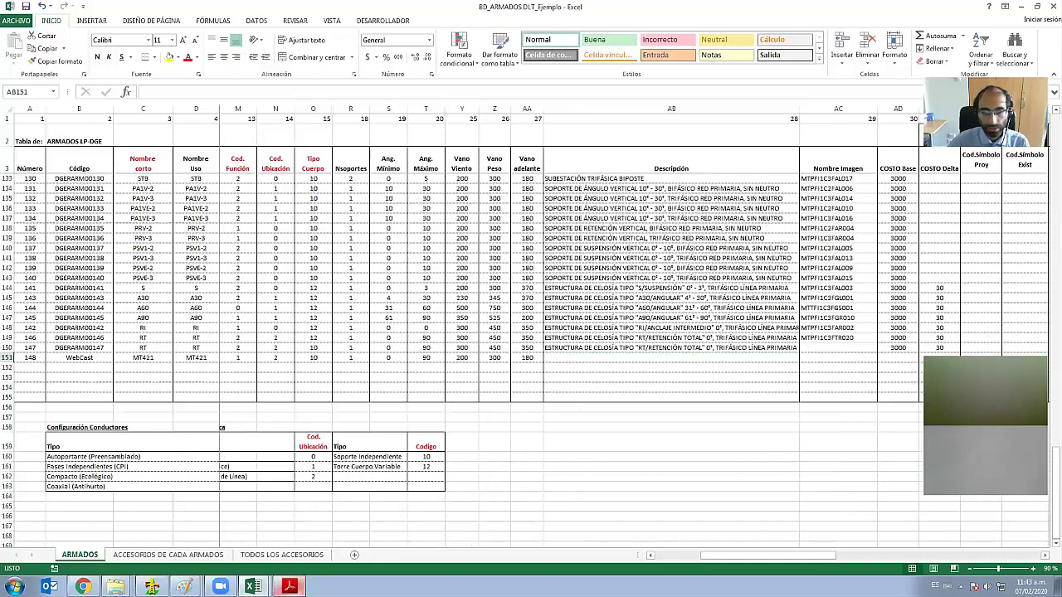
click(288, 587)
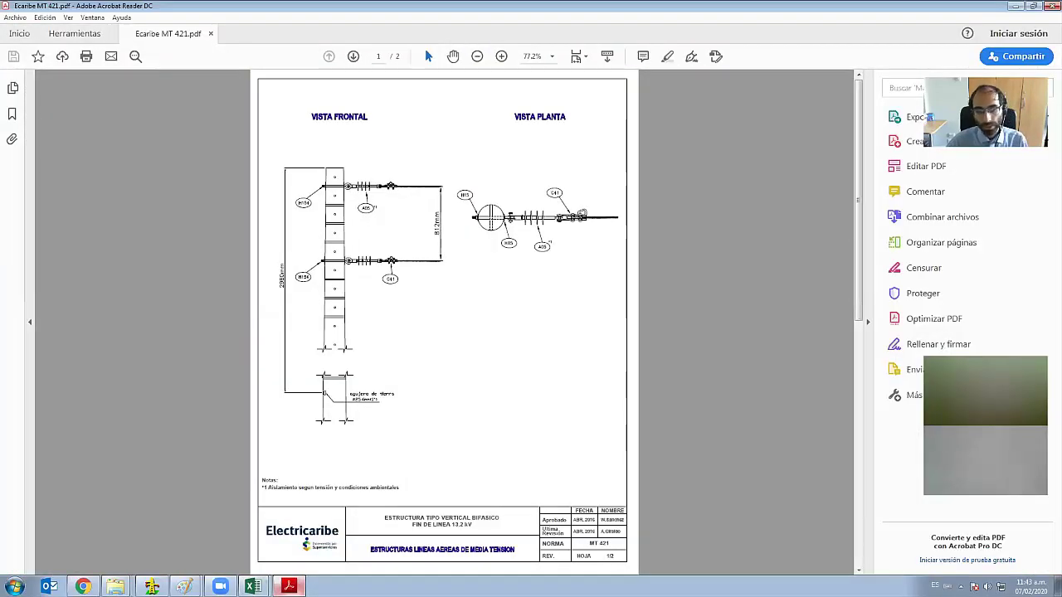
- Type the Descripción 'ESTRUCTURA VERTICAL BIFASICA FIN DE LÍNEA 13.2KV', checking the drawing title
key(alt+Tab)
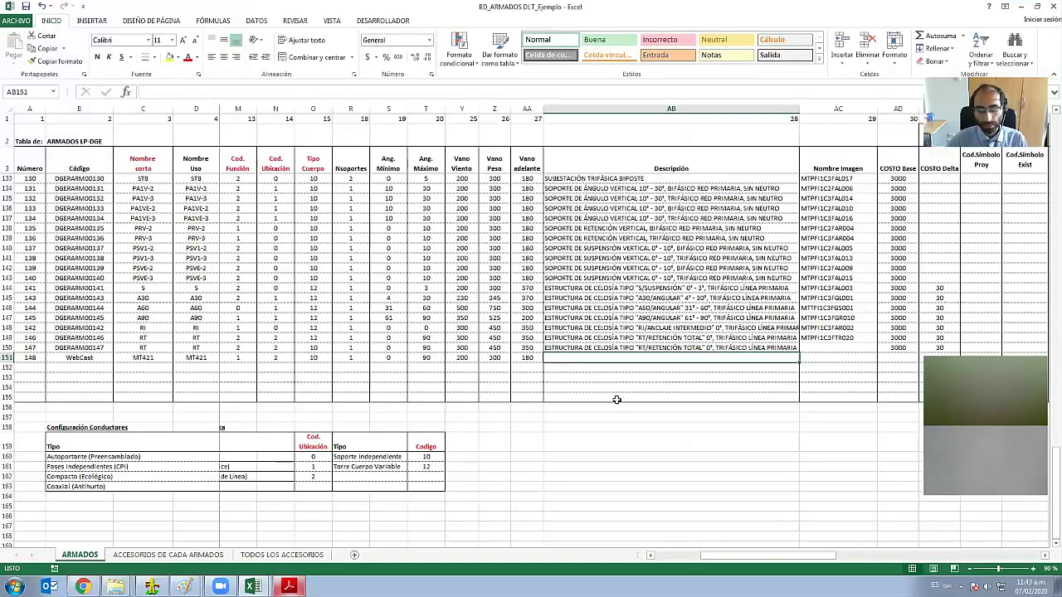
text(ESTR)
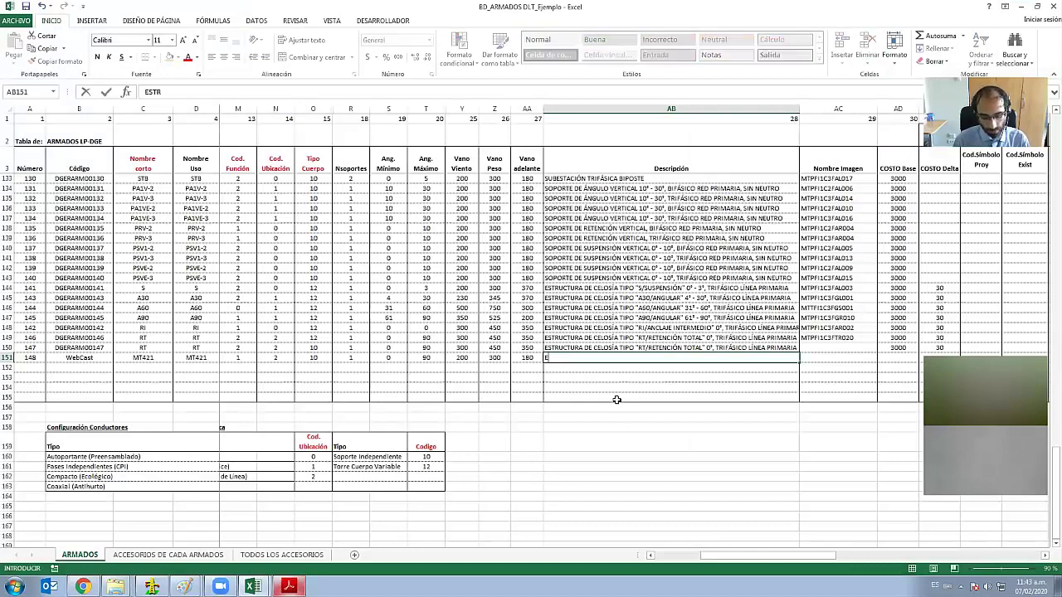
text(UCTURA)
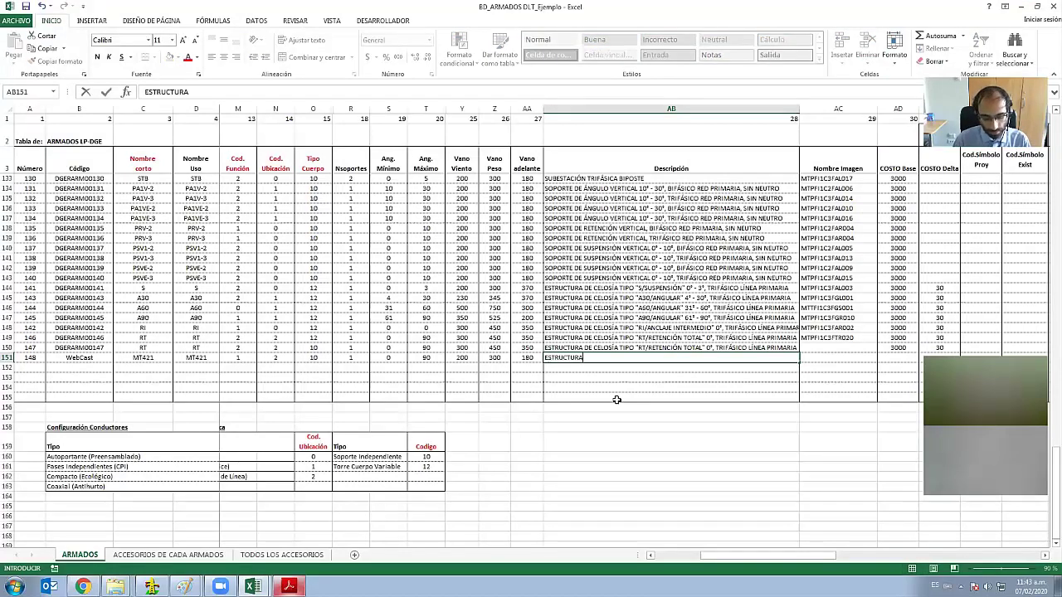
text( VERTICAL)
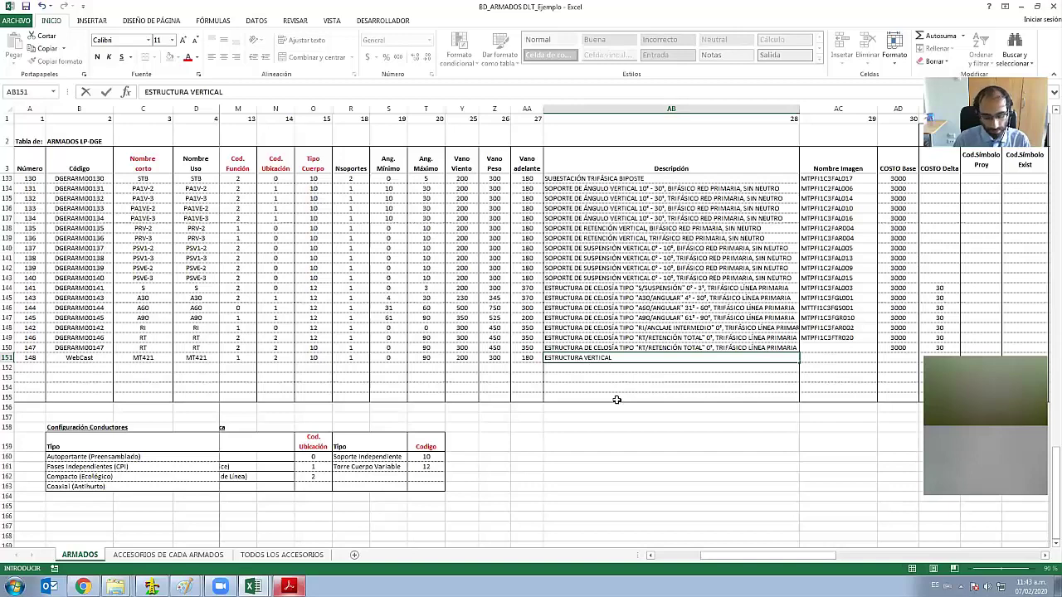
text( BIFASICA)
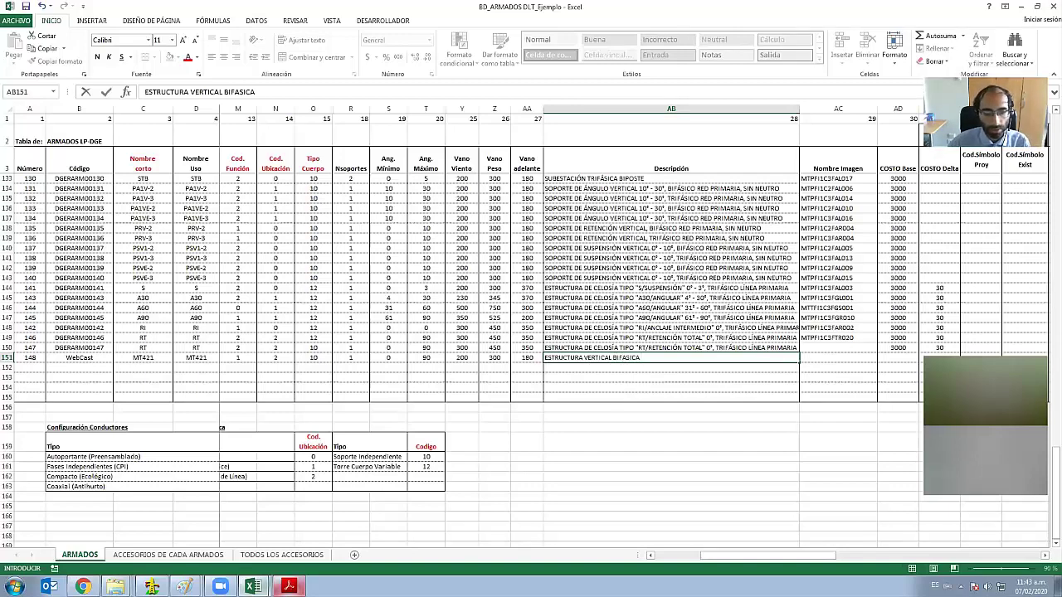
click(289, 587)
click(289, 587)
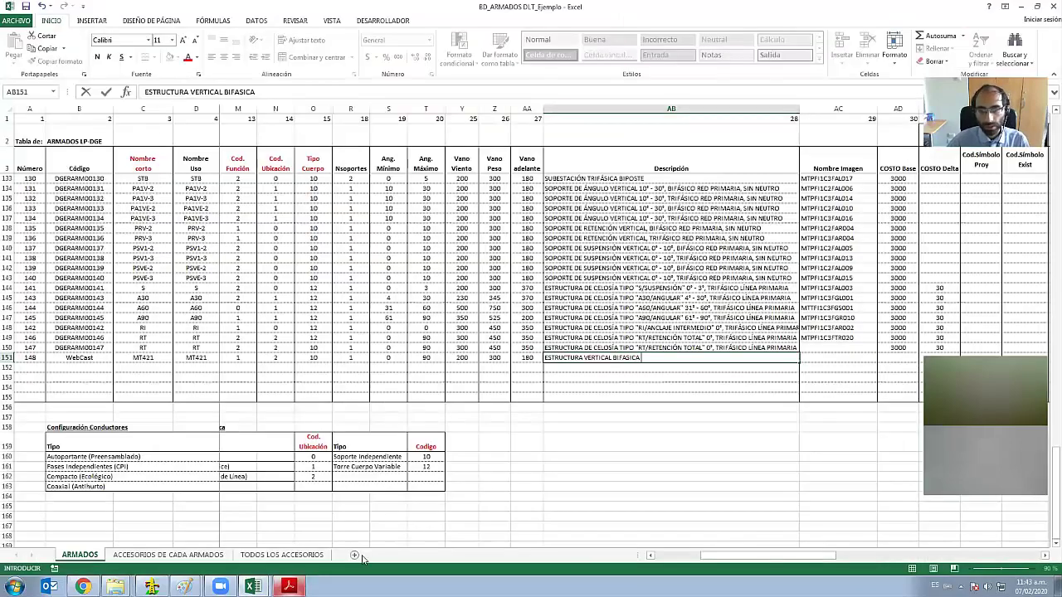
text(FIN DE)
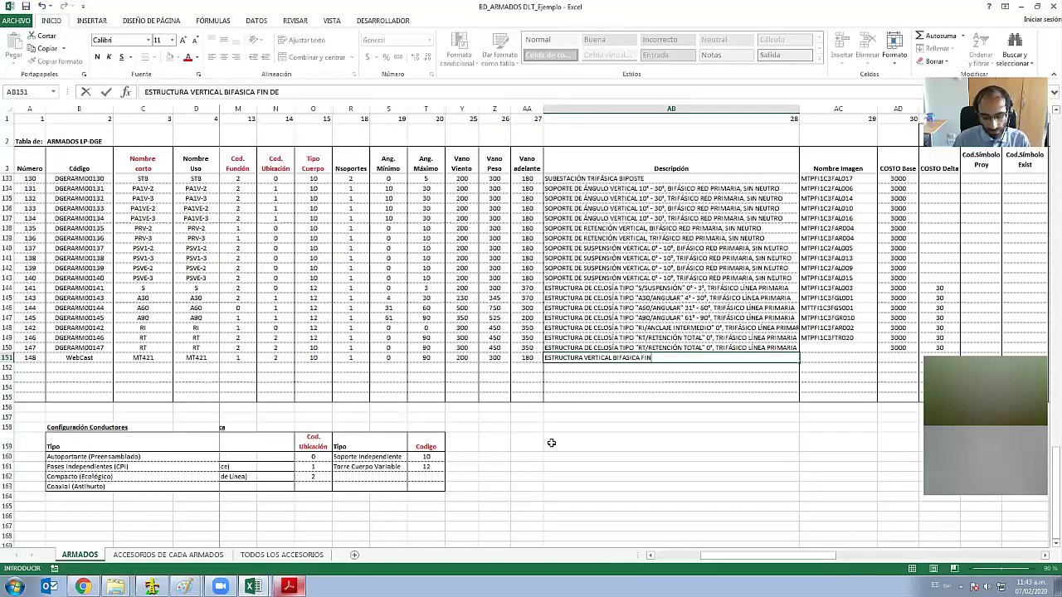
text( LÍNEA )
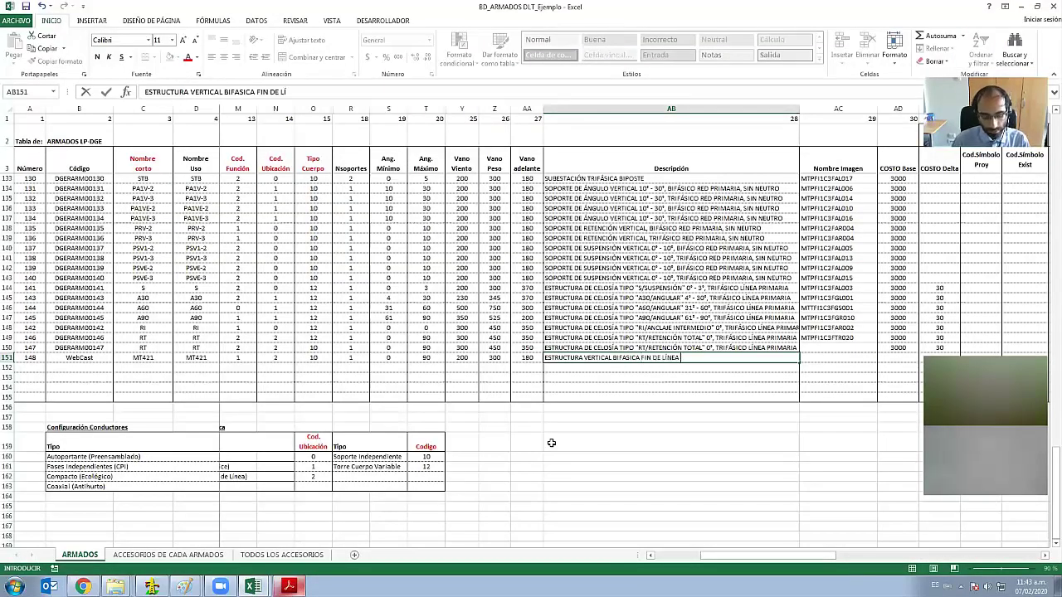
text(13.2KV)
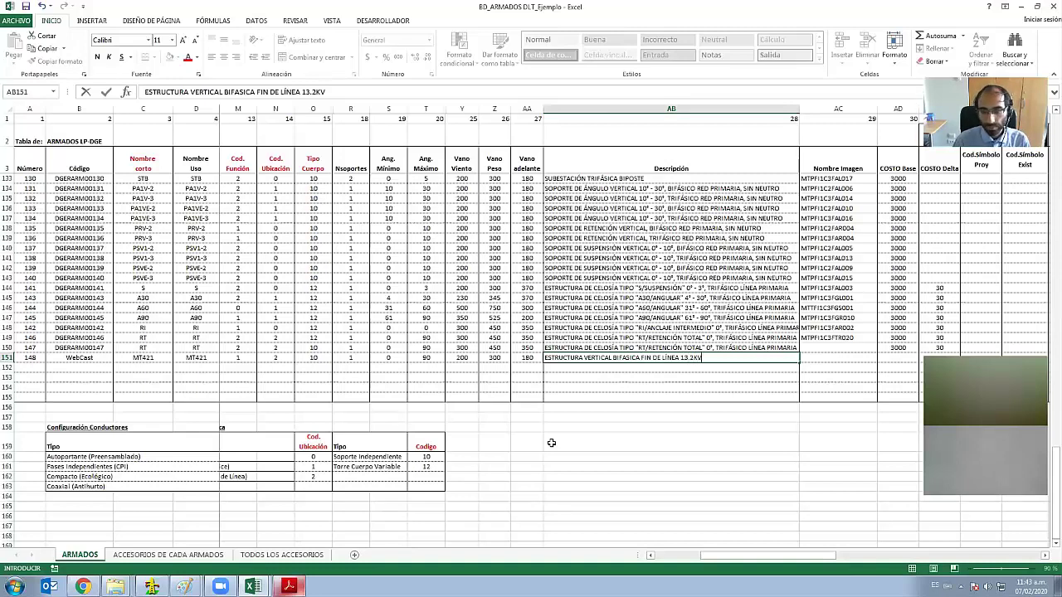
click(838, 359)
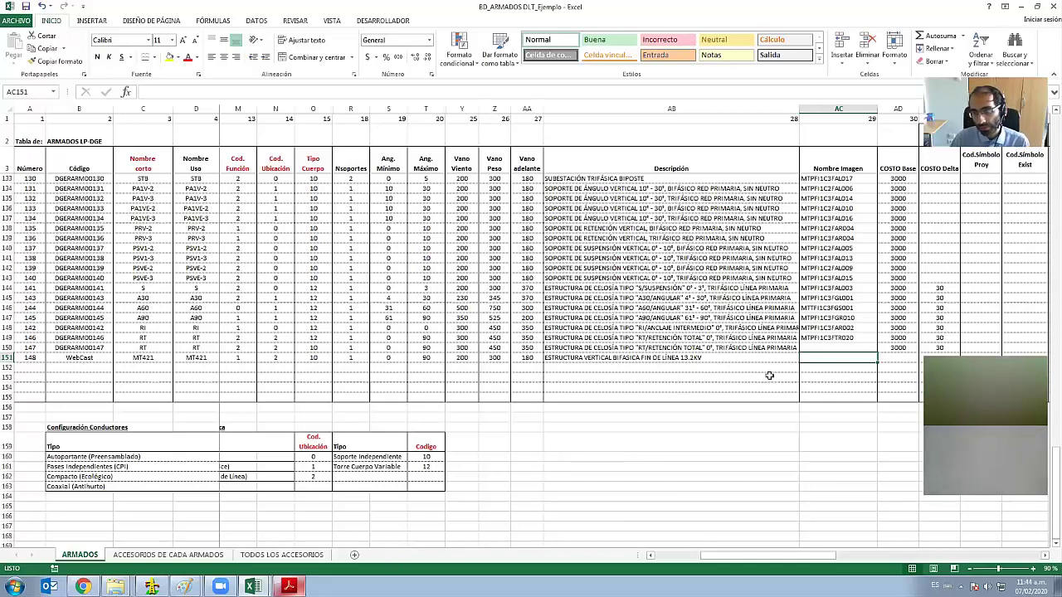
- Enter a COSTO Base of 3000 for the WebCast row
key(Right)
key(Right)
key(Right)
key(Right)
key(Right)
key(Right)
key(Right)
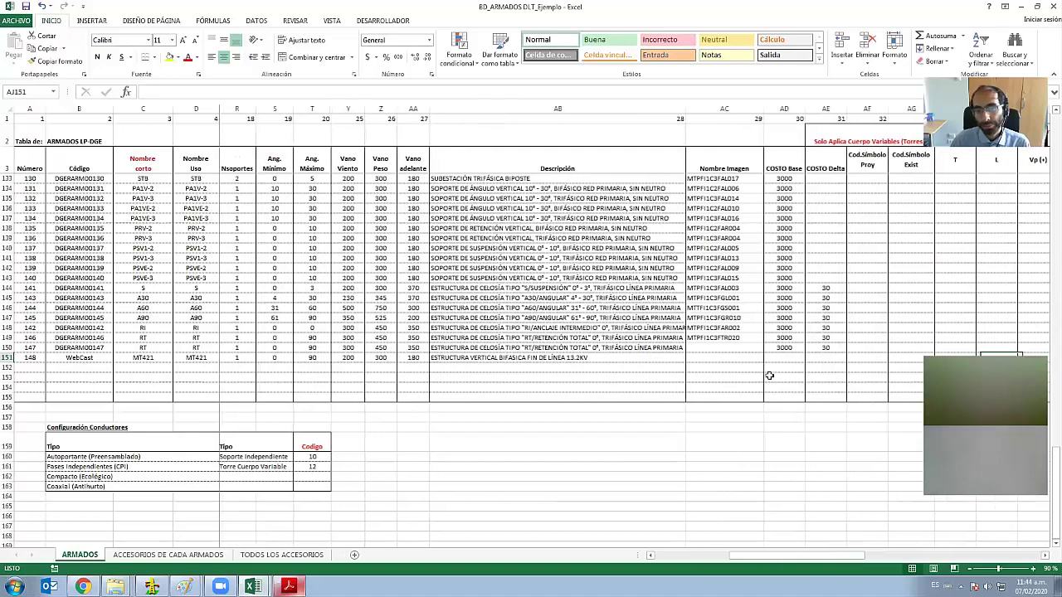
scroll(723, 373, left, 2)
click(650, 357)
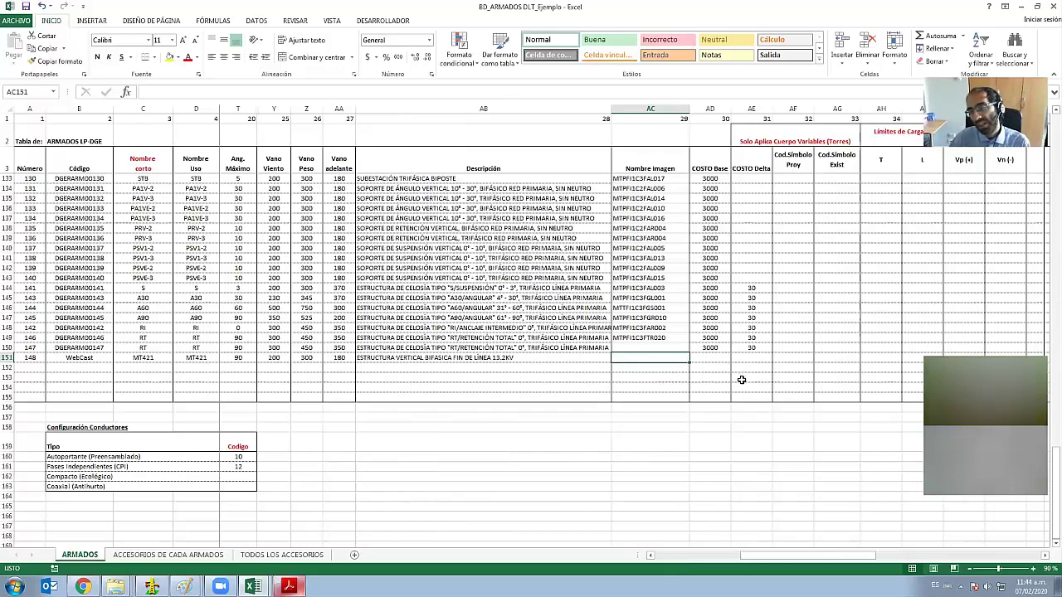
click(702, 356)
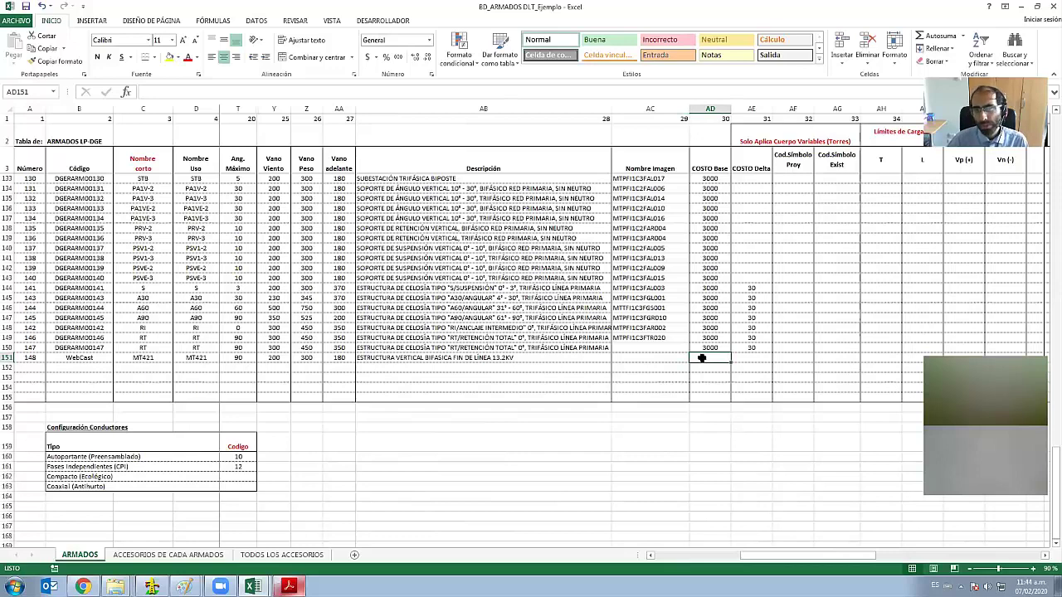
text(3)
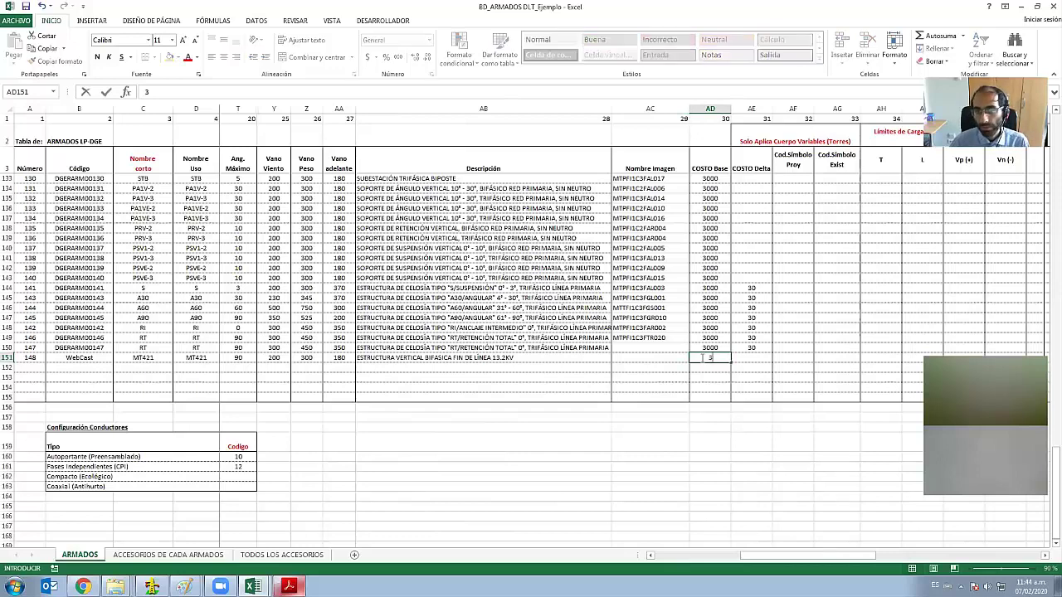
text(000)
key(Tab)
- Leave COSTO Delta empty, clearing the trial entries 30 and 0
text(30)
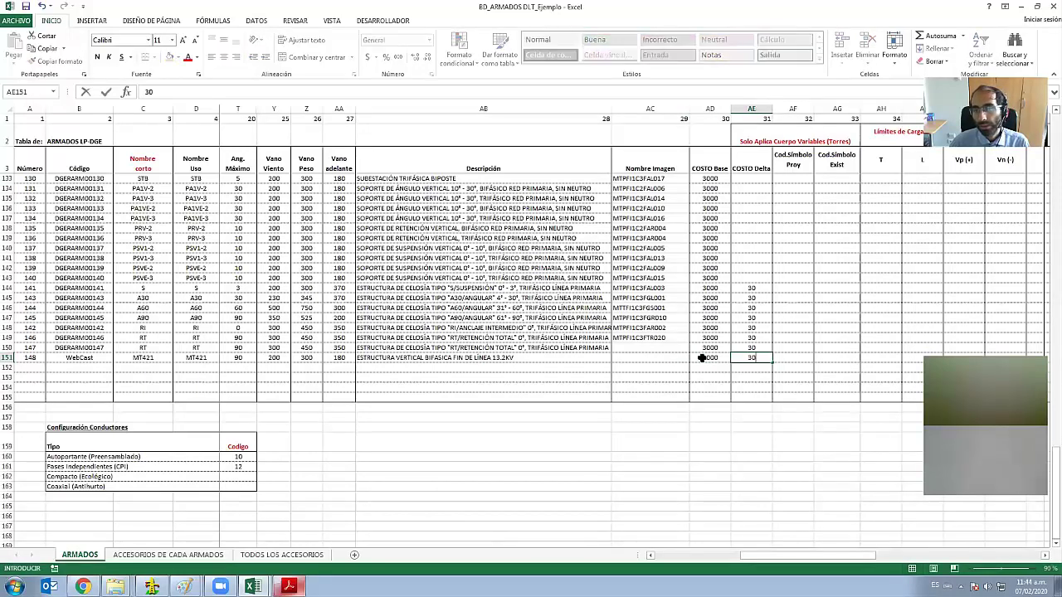
click(819, 368)
key(Right)
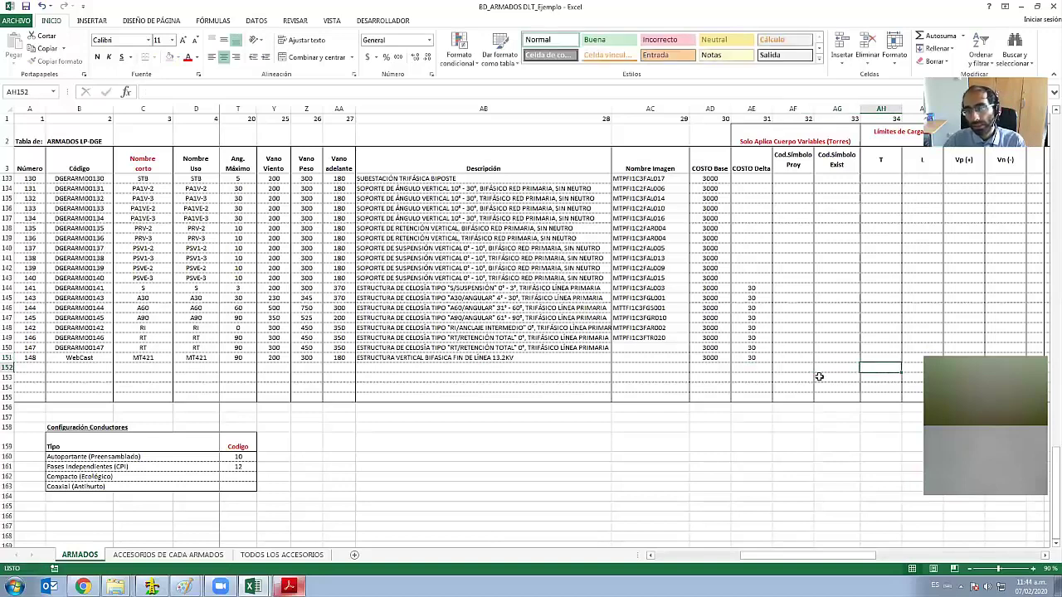
key(Right)
key(Right)
key(Right)
click(749, 357)
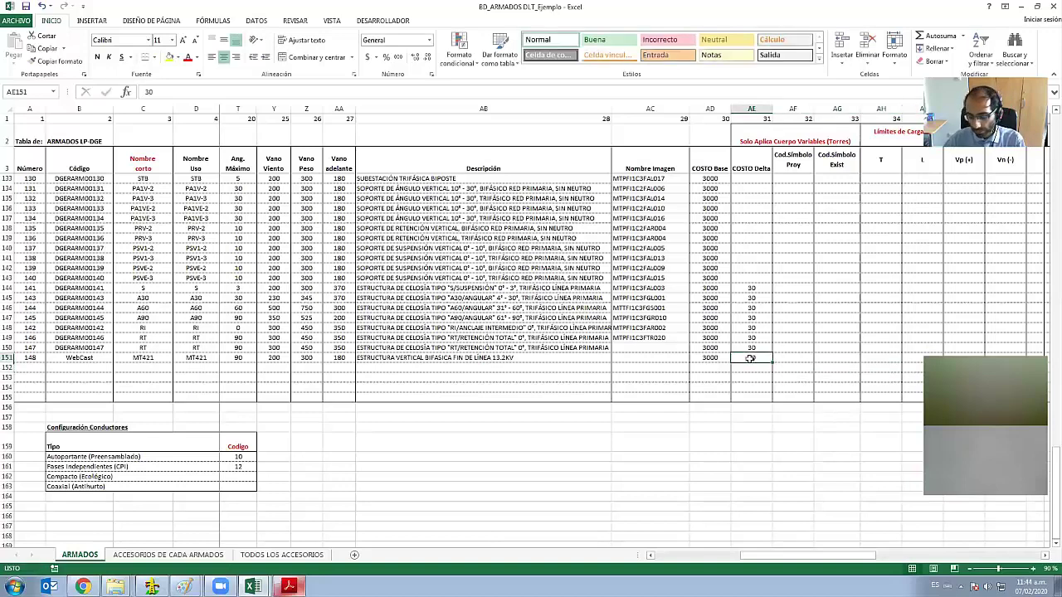
text(0)
click(778, 402)
click(749, 358)
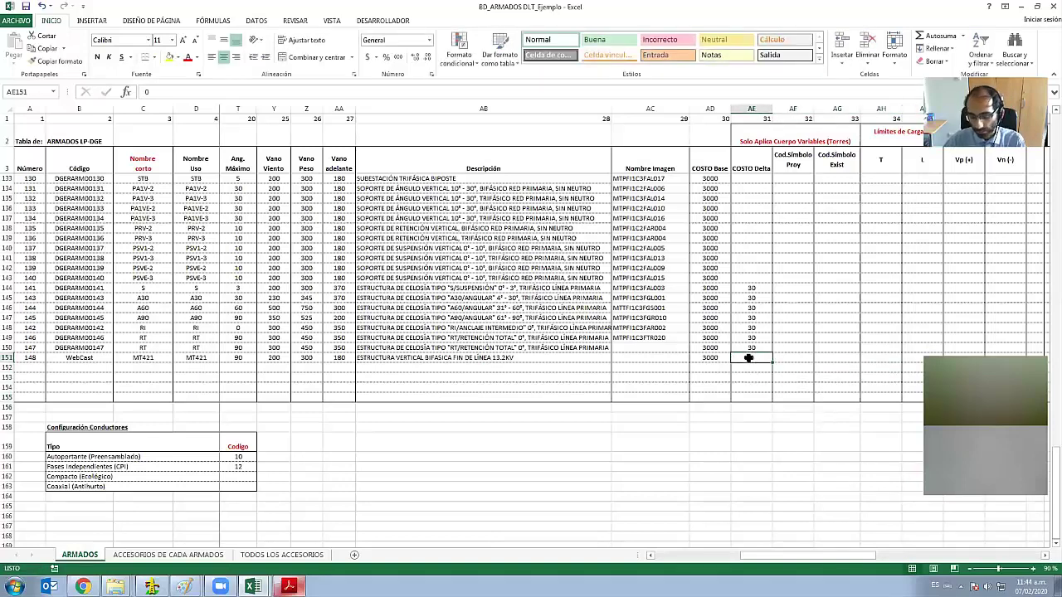
key(Delete)
click(792, 407)
- Hide the symbol and load-limit columns AF:AK
drag(763, 110, 882, 98)
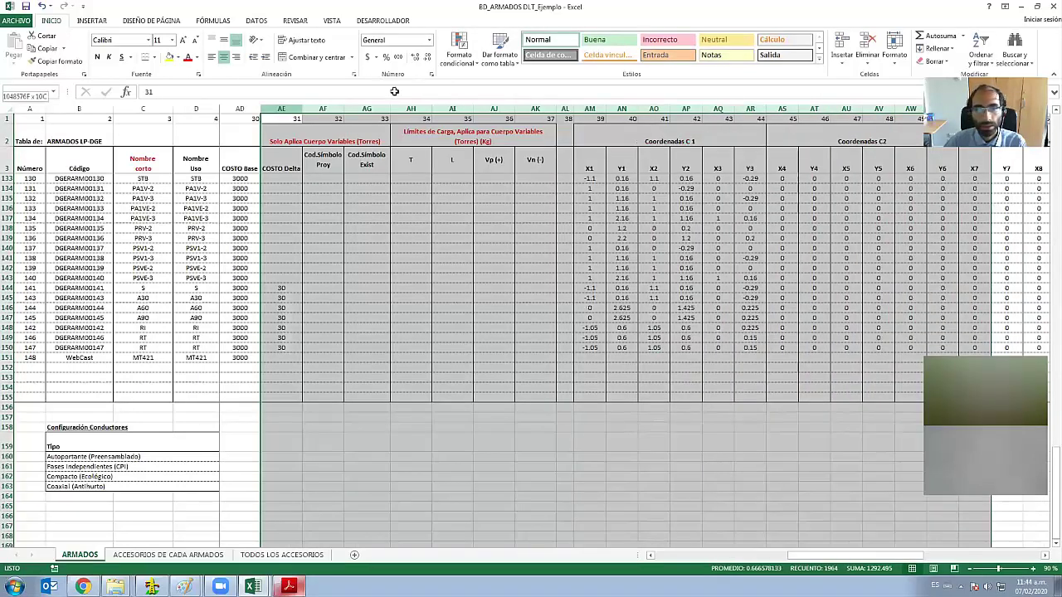
drag(882, 97, 409, 109)
right_click(406, 110)
click(440, 257)
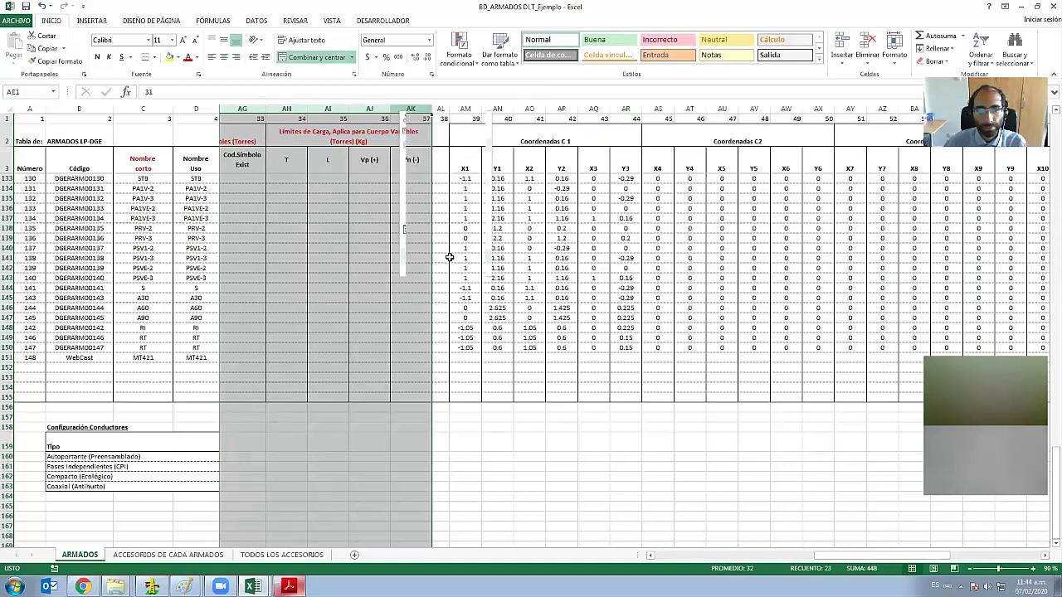
- Enter coordinates X1 0, Y1 1, X2 0 and Y2 0.2, measured from the MT 421 drawing
click(252, 358)
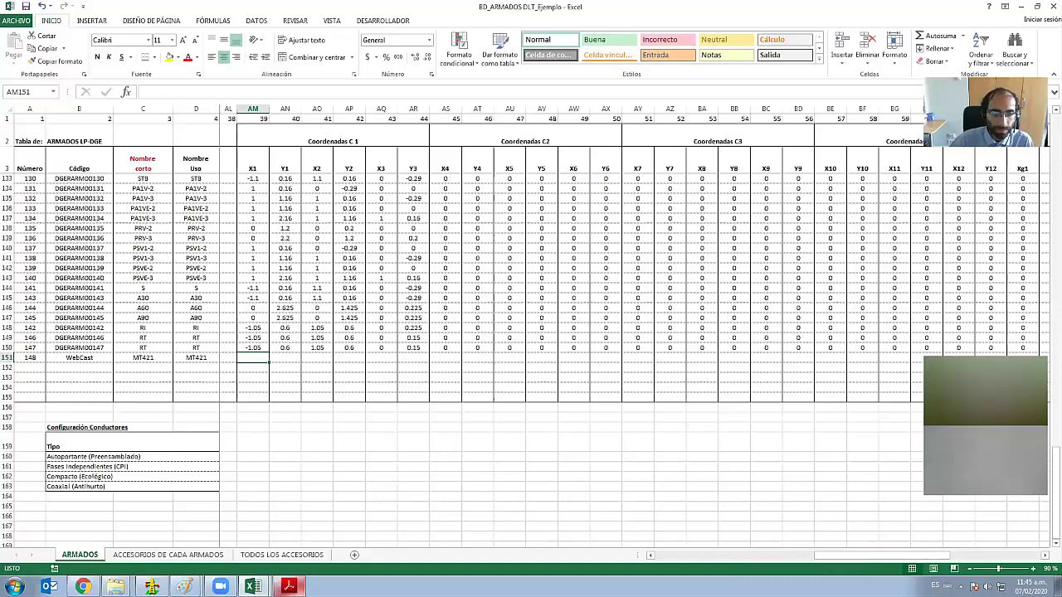
click(289, 586)
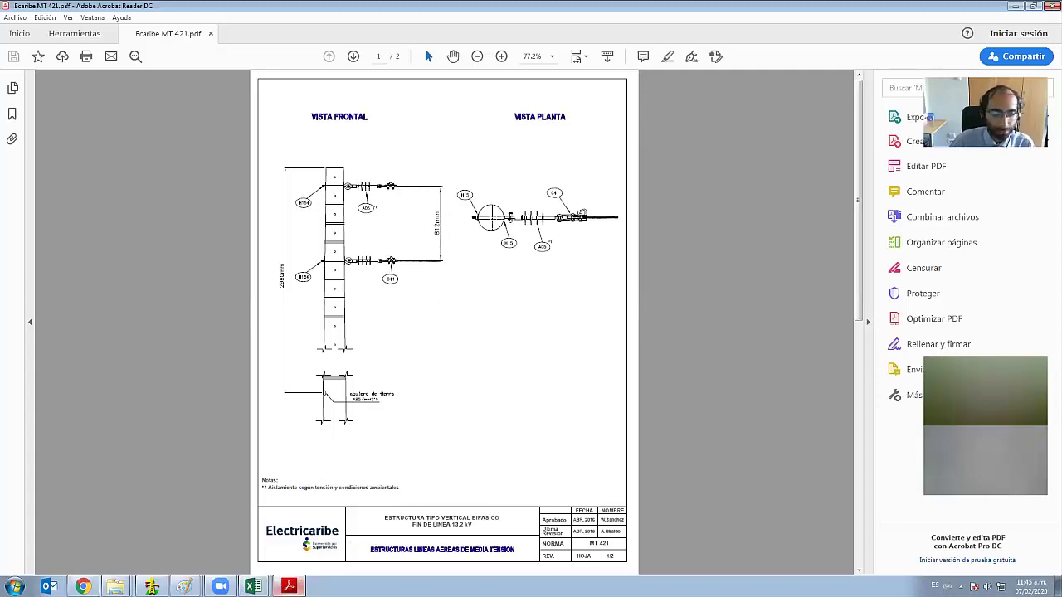
click(238, 552)
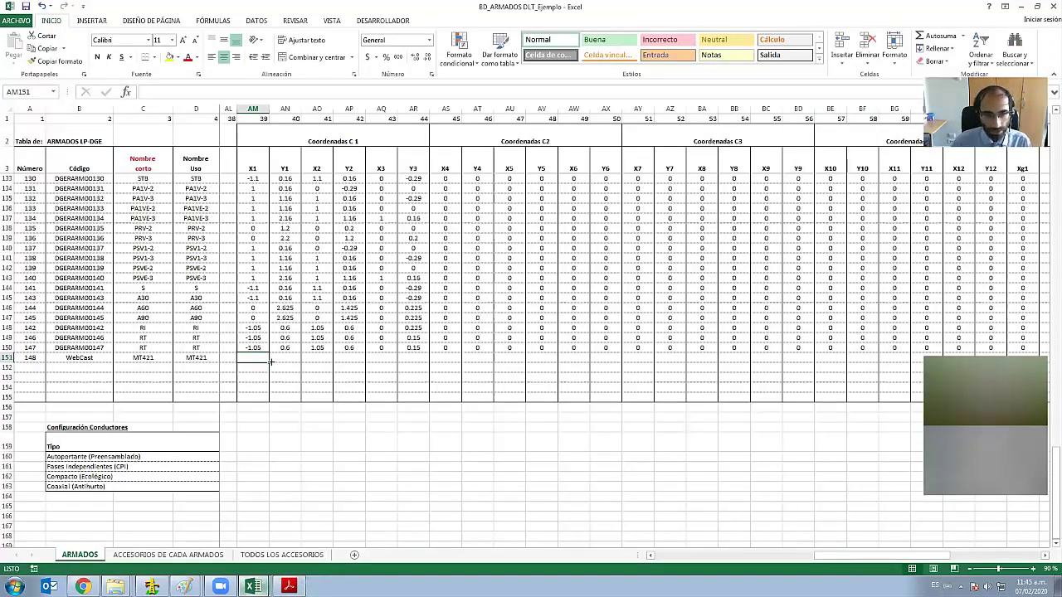
text(0)
key(Tab)
text(1)
click(289, 586)
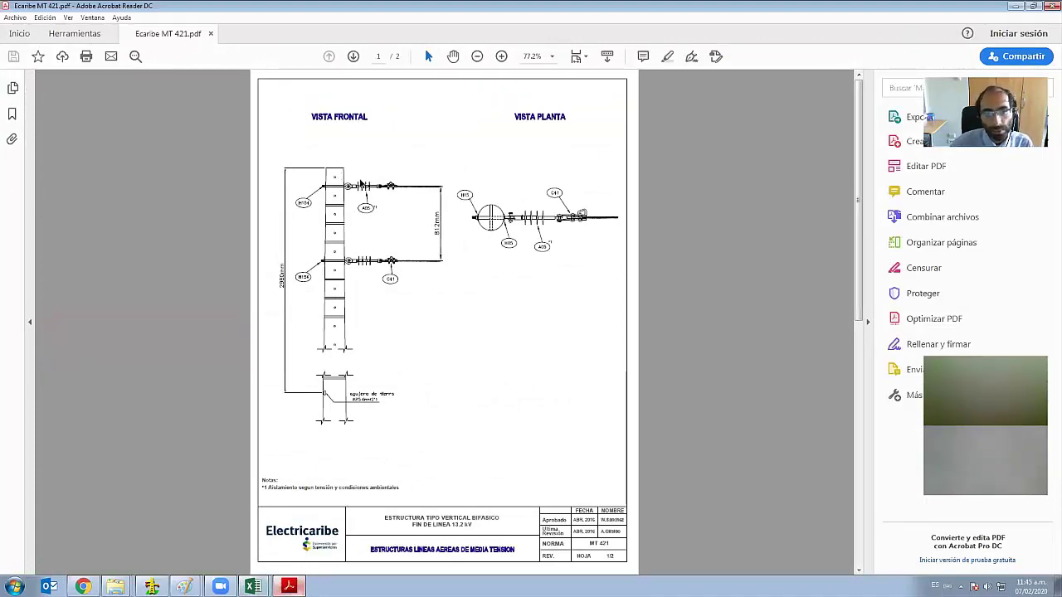
key(alt+Tab)
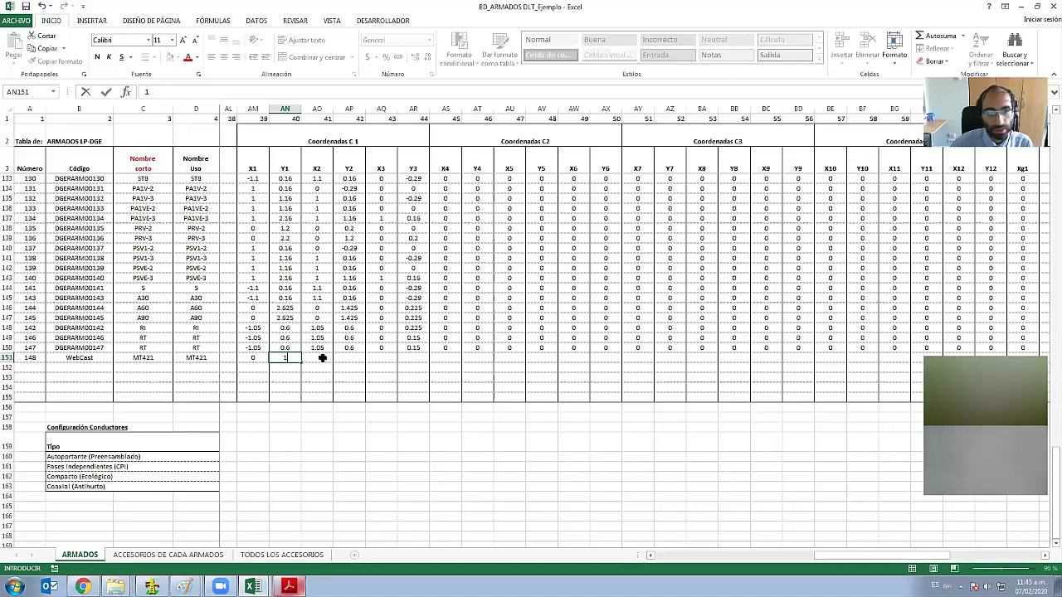
key(Tab)
text(0)
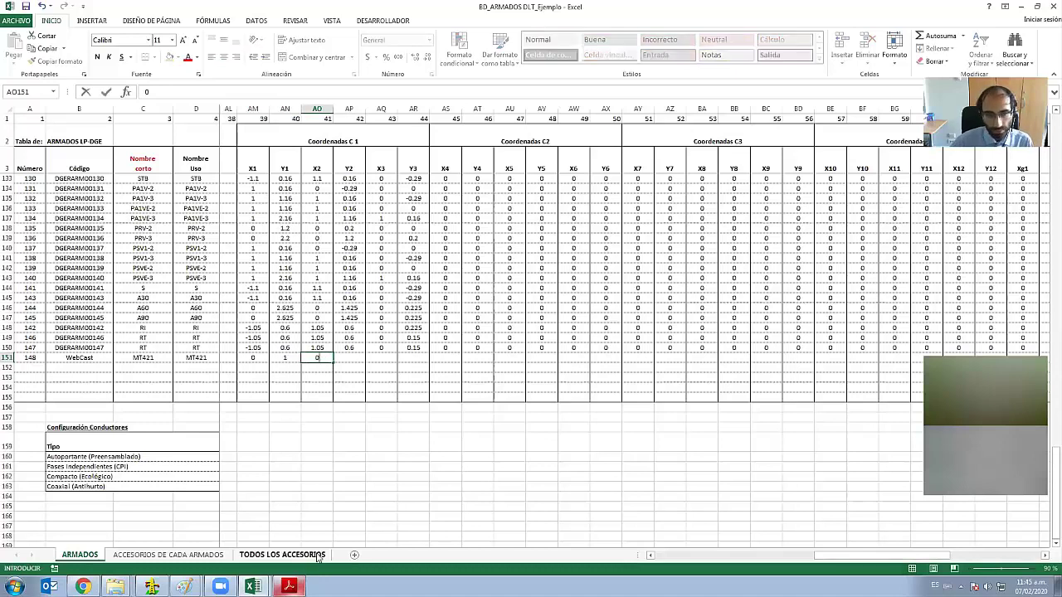
key(alt+Tab)
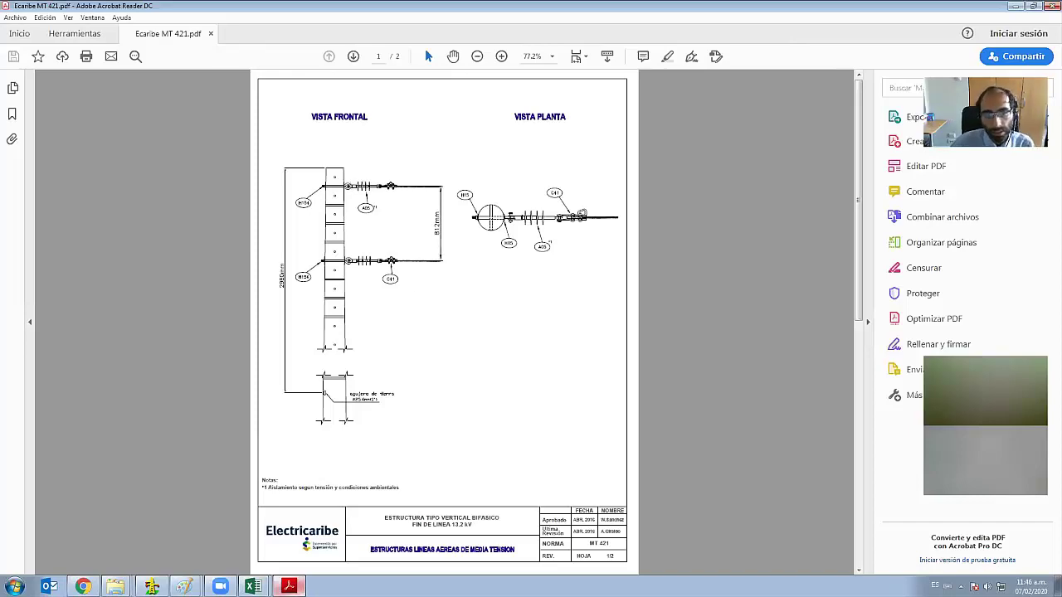
key(alt+Tab)
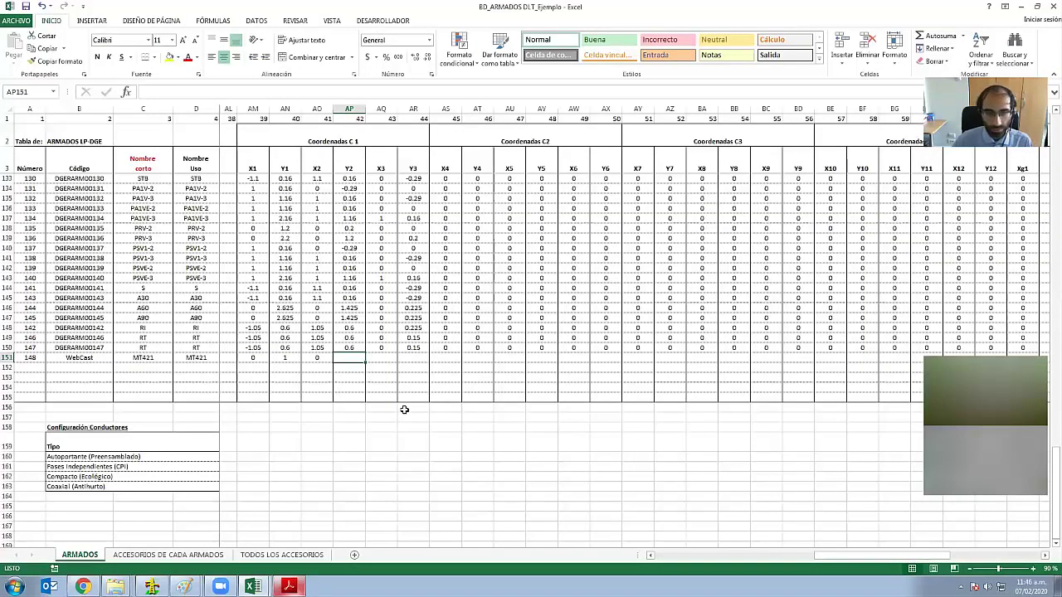
text(0.2)
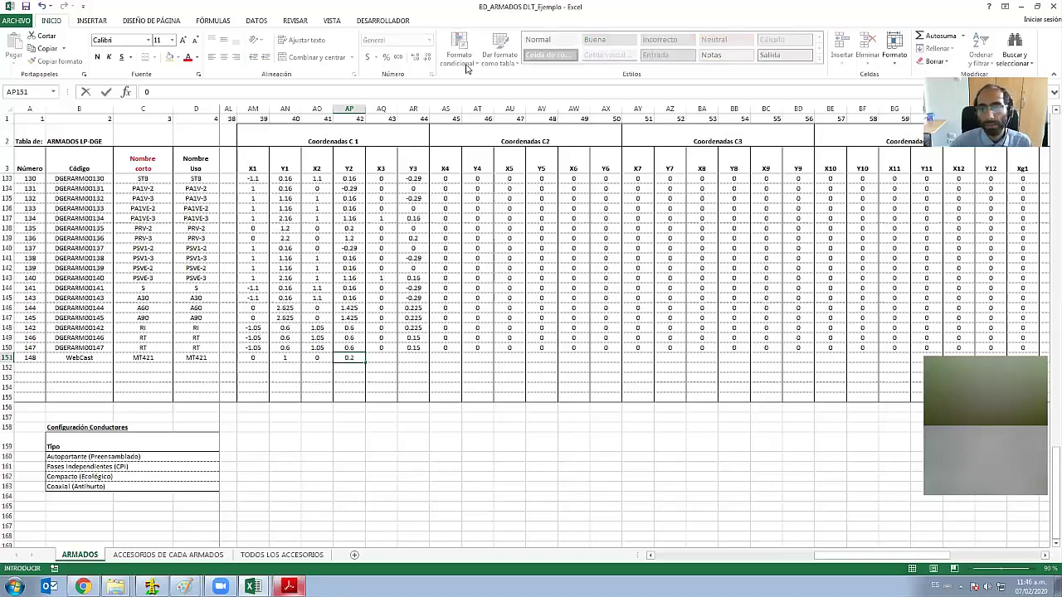
scroll(651, 247, up, 1)
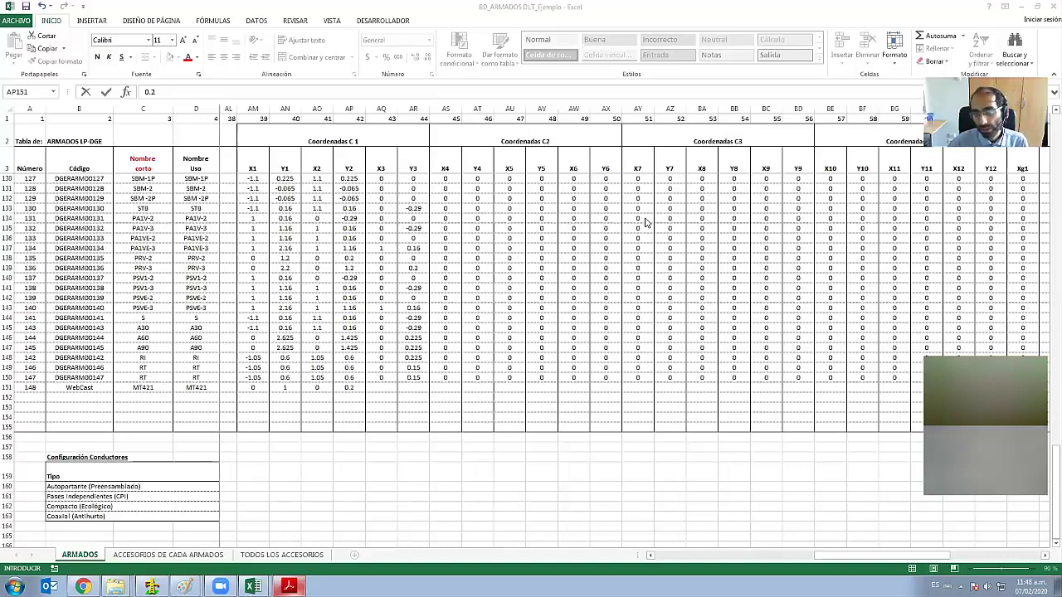
- Confirm Y2 0.2 and enter zeros for X3 and Y3
key(Tab)
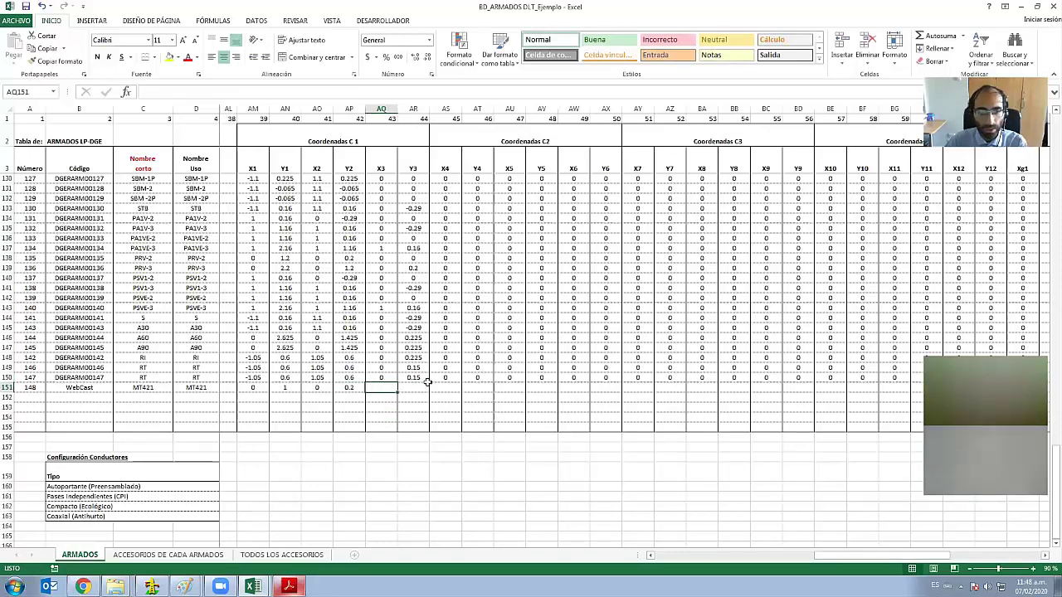
text(0)
key(Tab)
text(0)
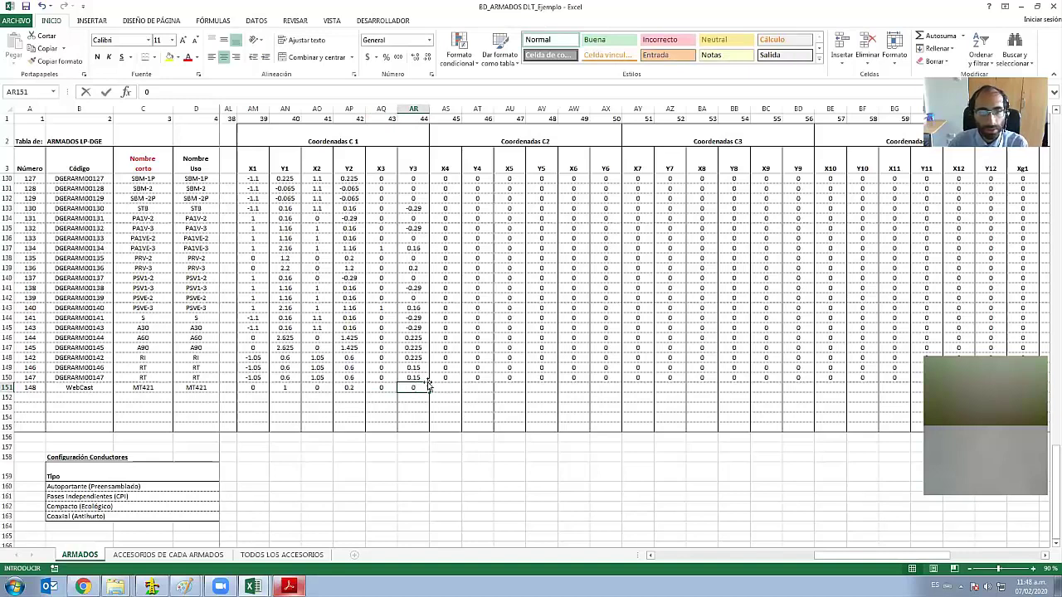
key(Tab)
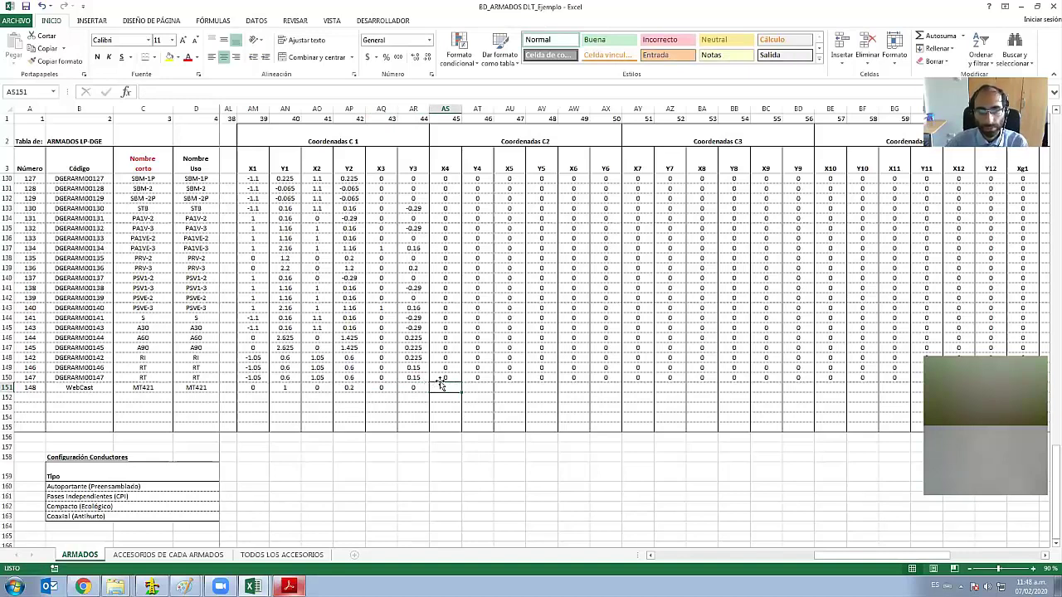
- Copy row 150's zero coordinates into the WebCast row's remaining coordinate cells
drag(438, 379, 1049, 375)
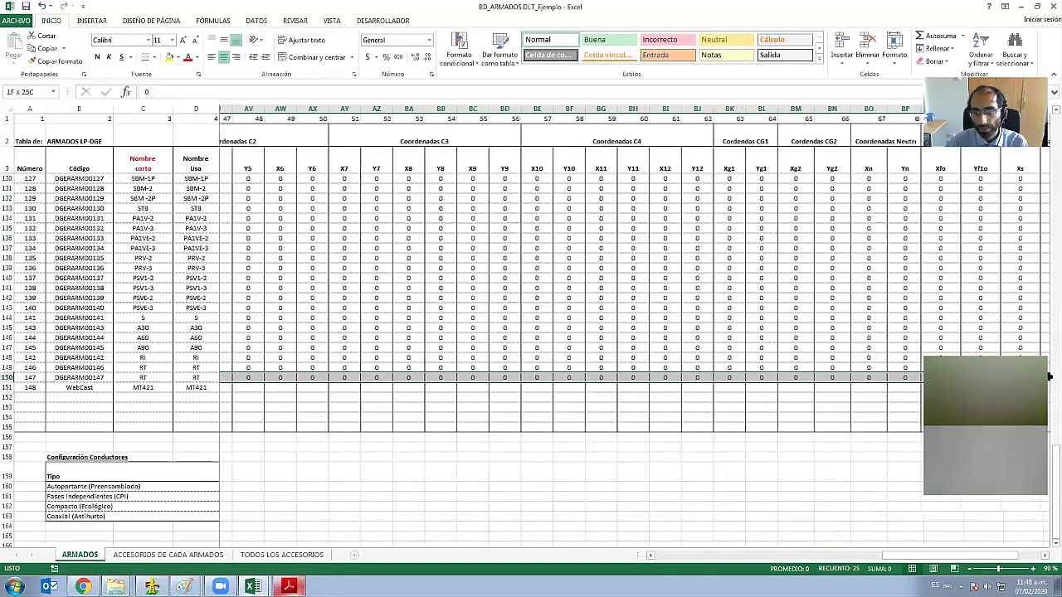
drag(1049, 375, 565, 375)
key(ctrl+c)
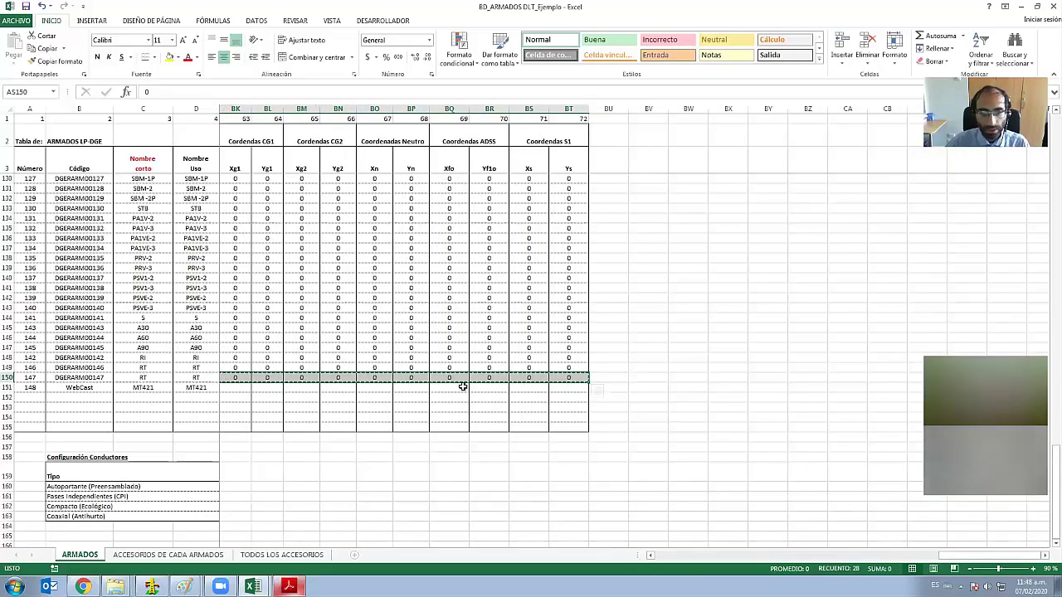
scroll(462, 384, left, 10)
click(820, 388)
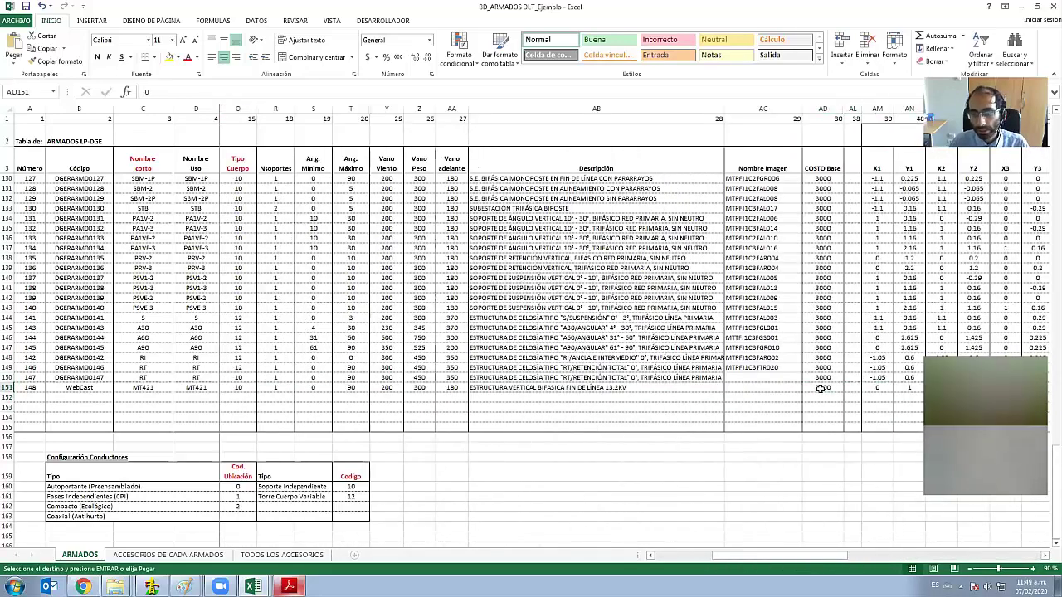
scroll(820, 388, right, 3)
click(820, 388)
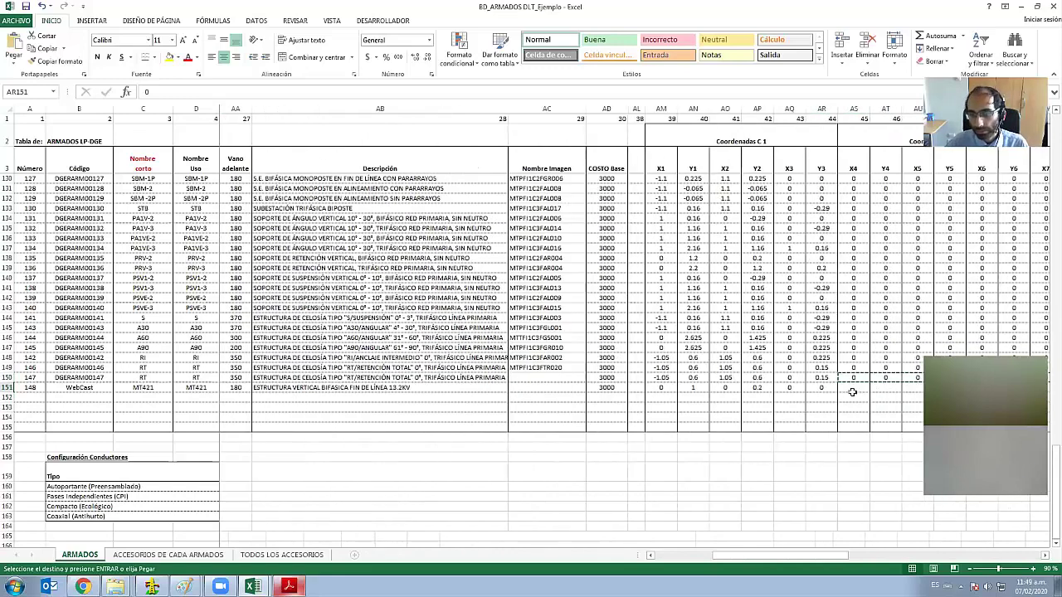
click(853, 389)
key(ctrl+shift+Right)
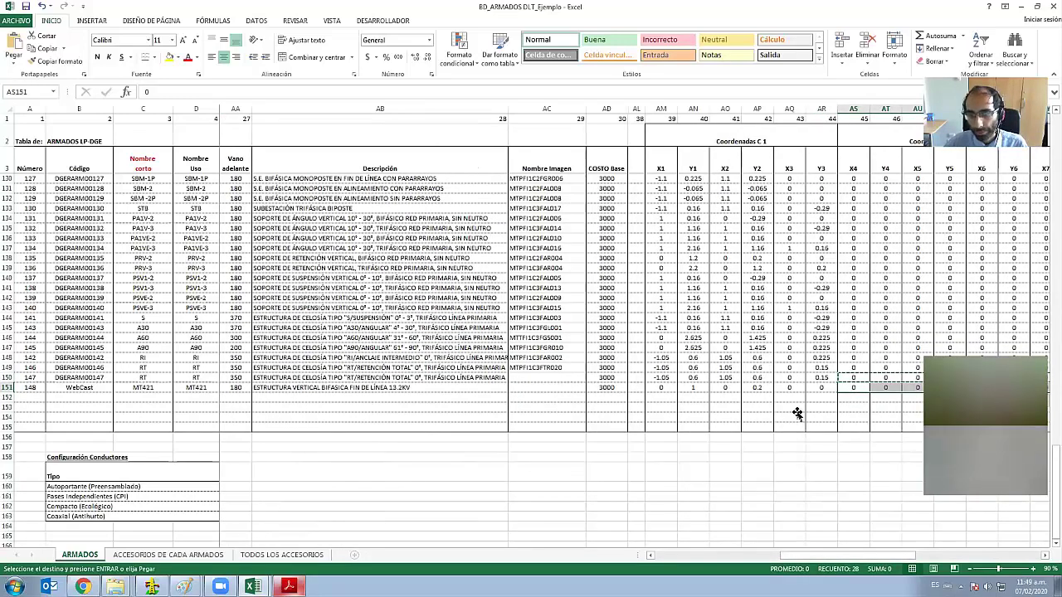
click(794, 407)
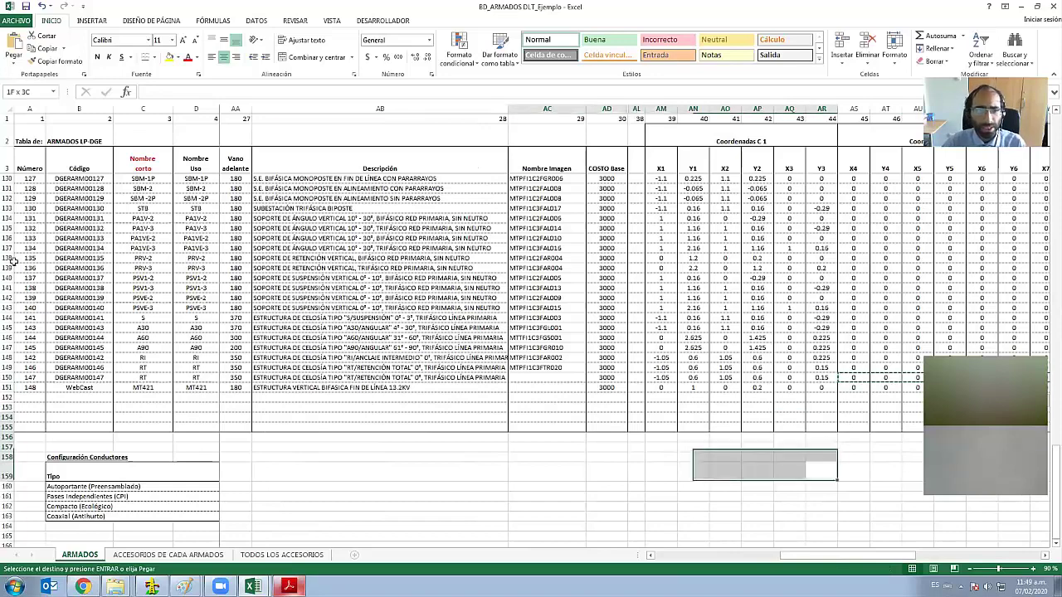
- Verify the WebCast row against the MT 421 drawing and save the BD_ARMADOS DLT_Ejemplo workbook
mouse_move(823, 466)
mouse_down()
mouse_move(4, 141)
mouse_move(8, 110)
mouse_move(112, 305)
mouse_up()
scroll(108, 332, down, 20)
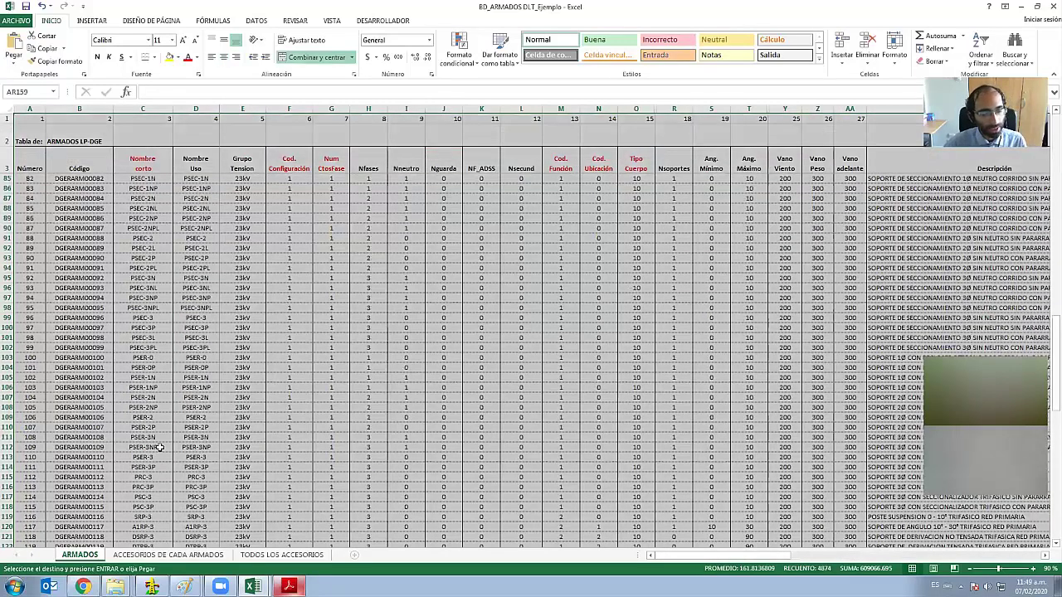
scroll(29, 284, down, 14)
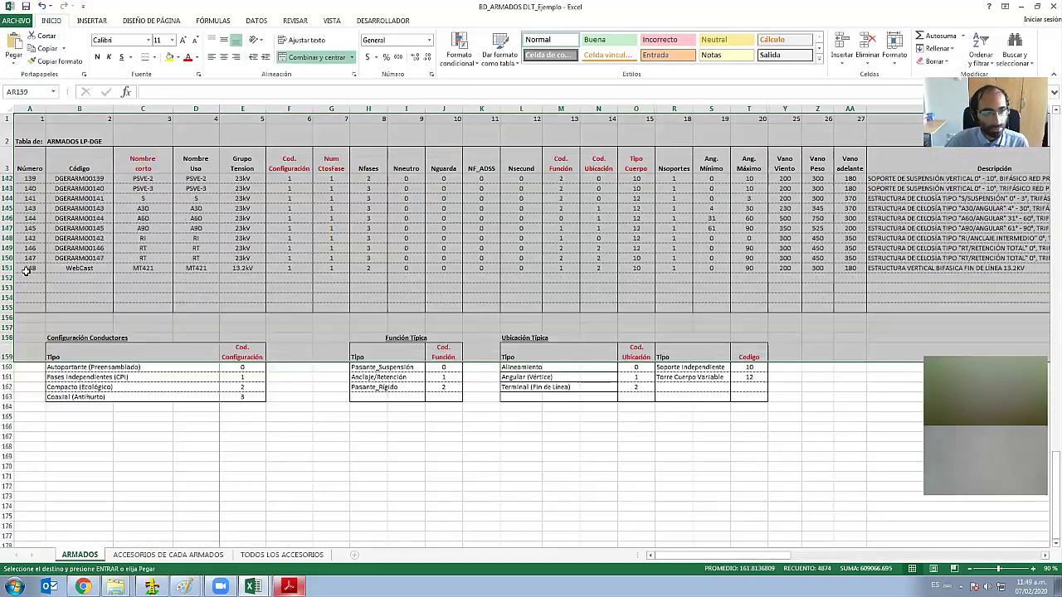
click(27, 272)
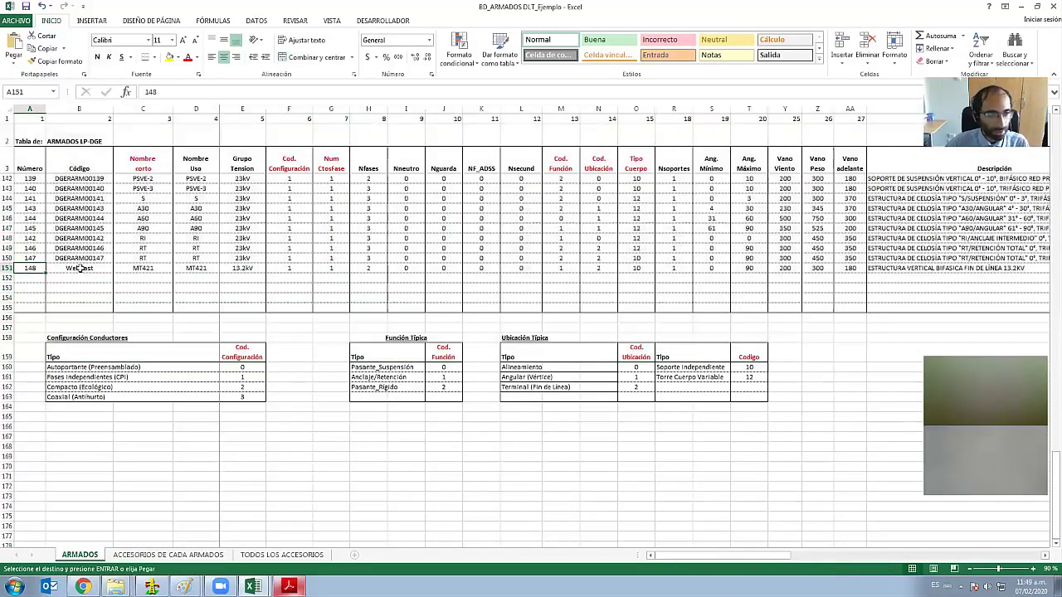
click(74, 269)
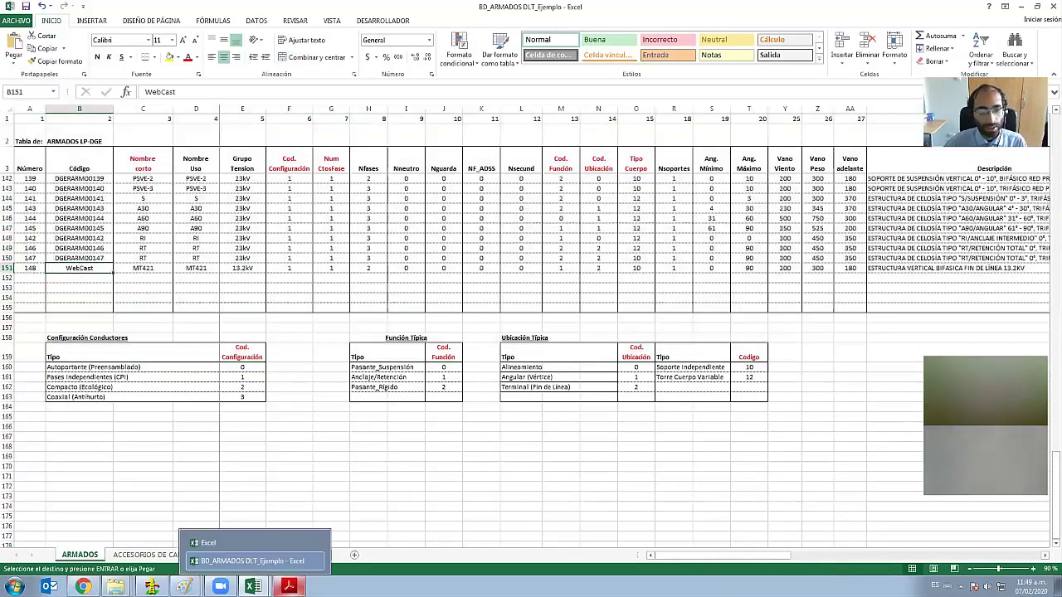
click(348, 554)
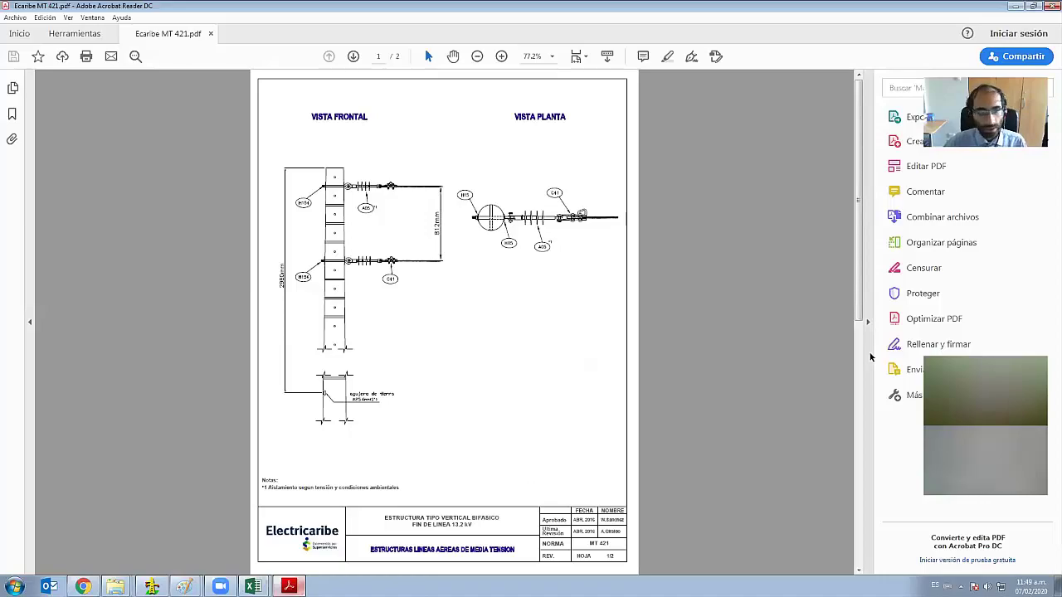
click(253, 586)
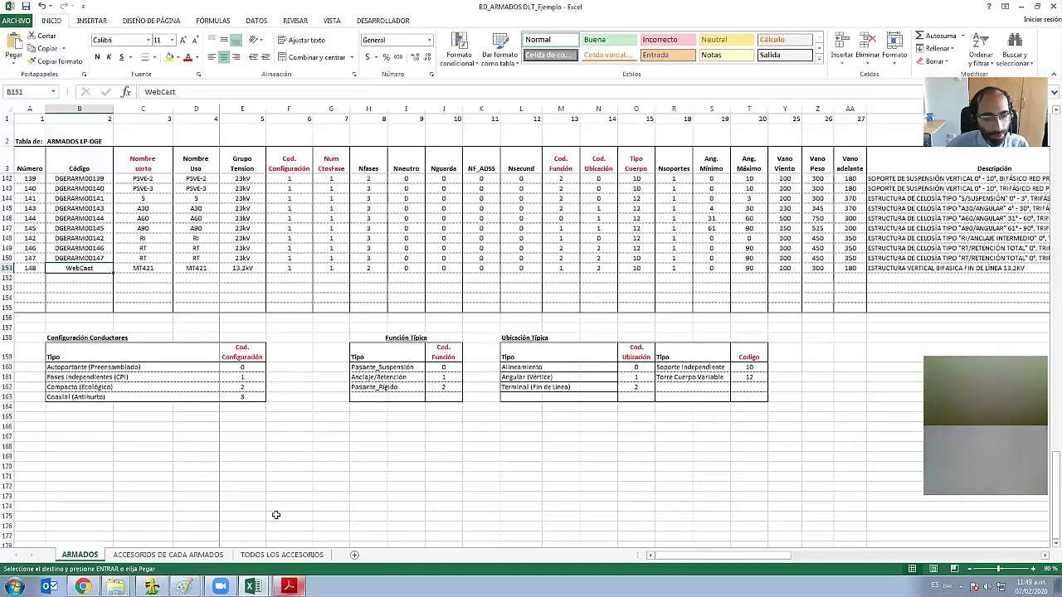
click(26, 7)
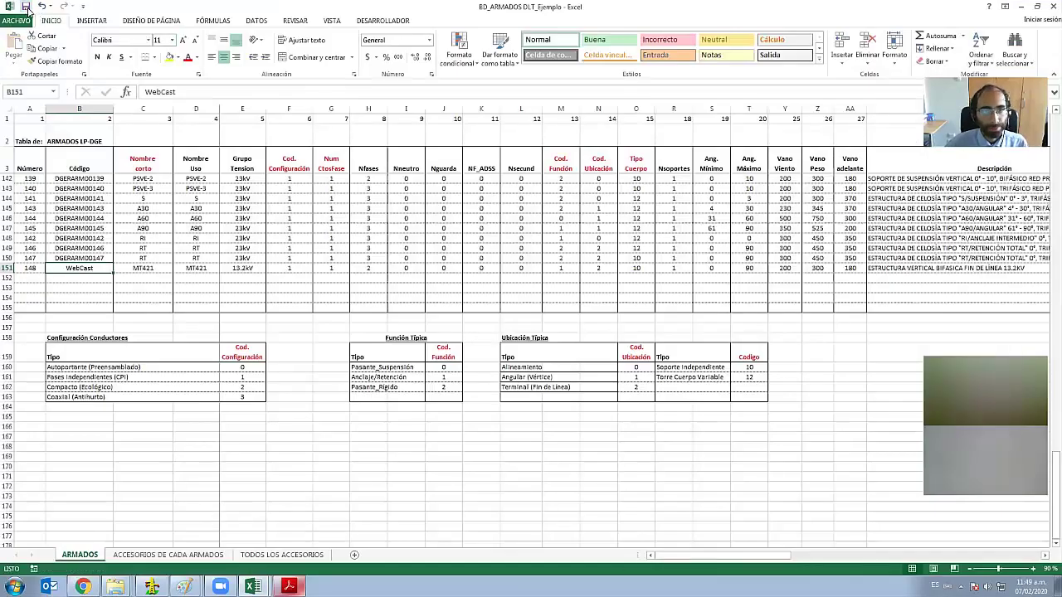
drag(33, 8, 162, 43)
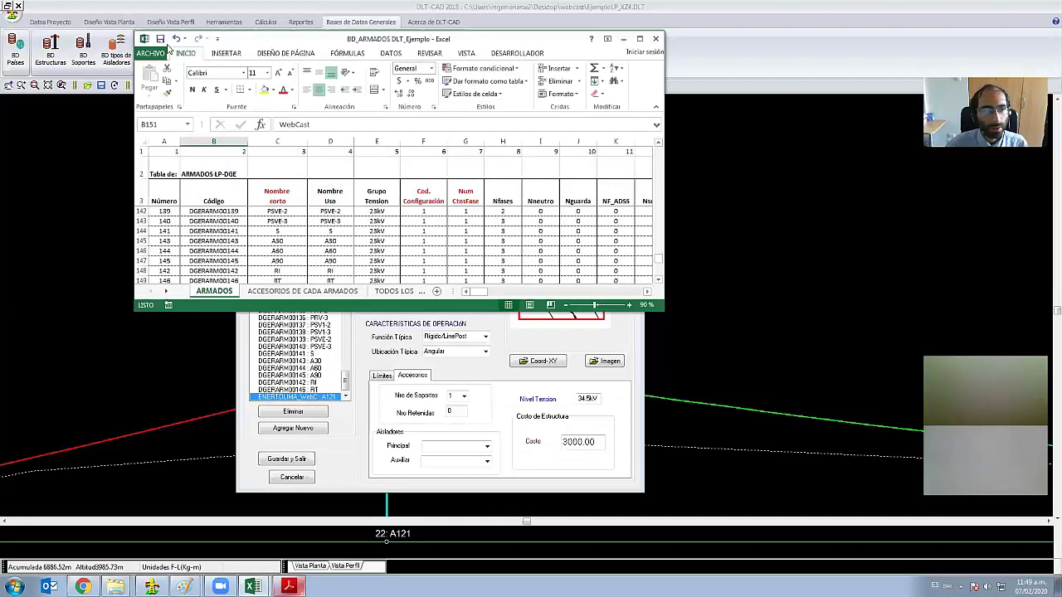
- Reimport the armados list from the BD_ARMADOS DLT_Ejemplo workbook in the desktop webcast folder
click(655, 38)
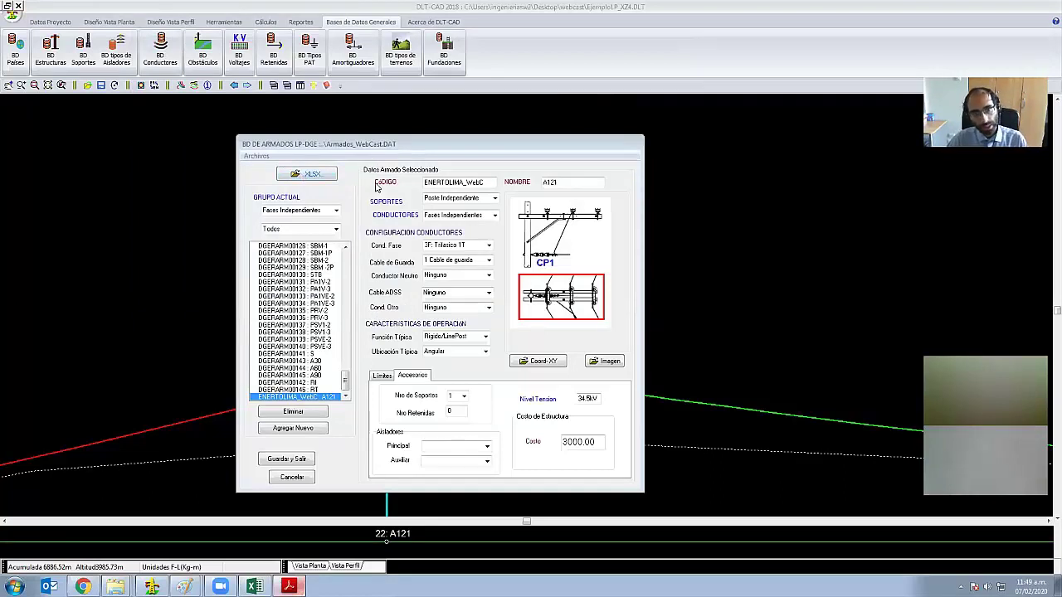
click(328, 176)
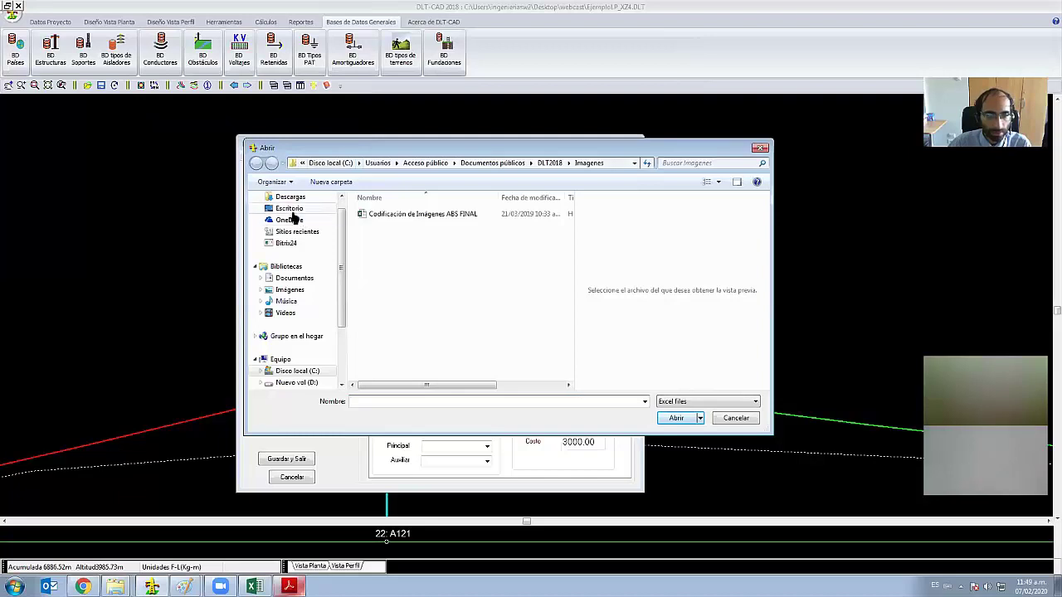
click(290, 210)
scroll(539, 286, down, 2)
scroll(519, 294, down, 2)
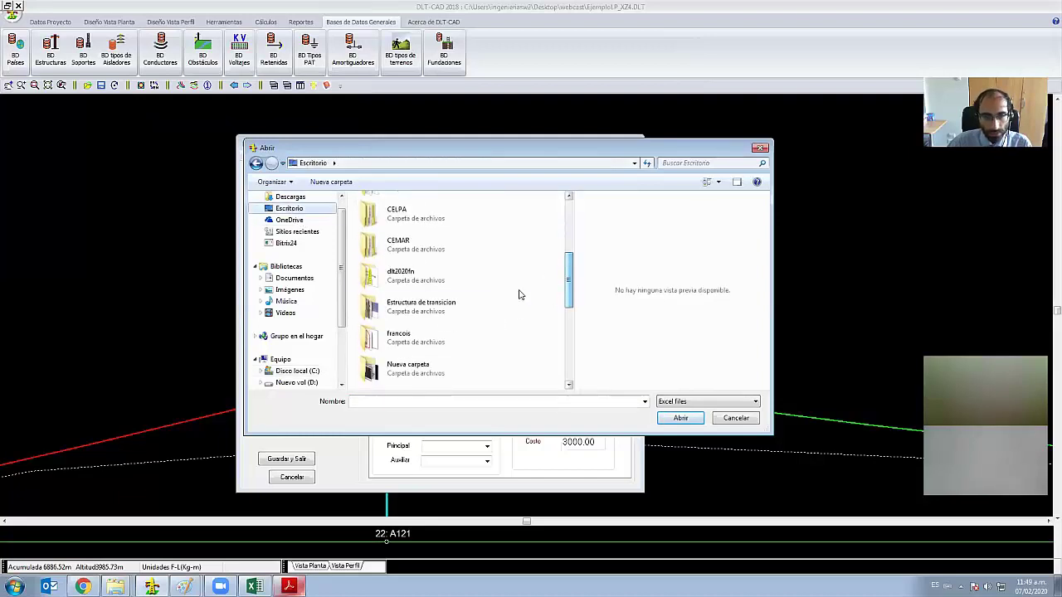
double_click(423, 288)
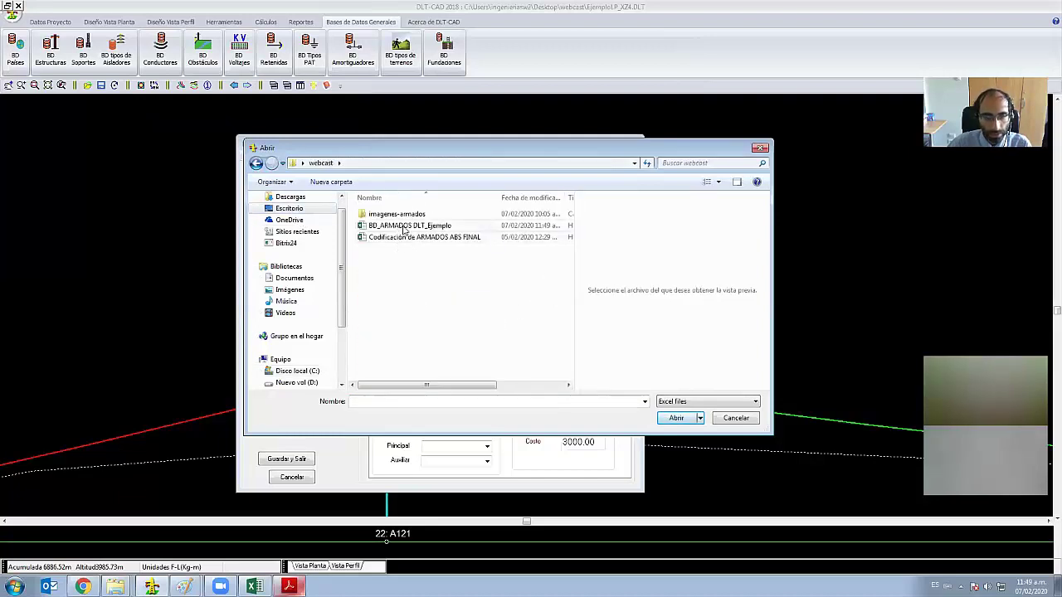
double_click(406, 225)
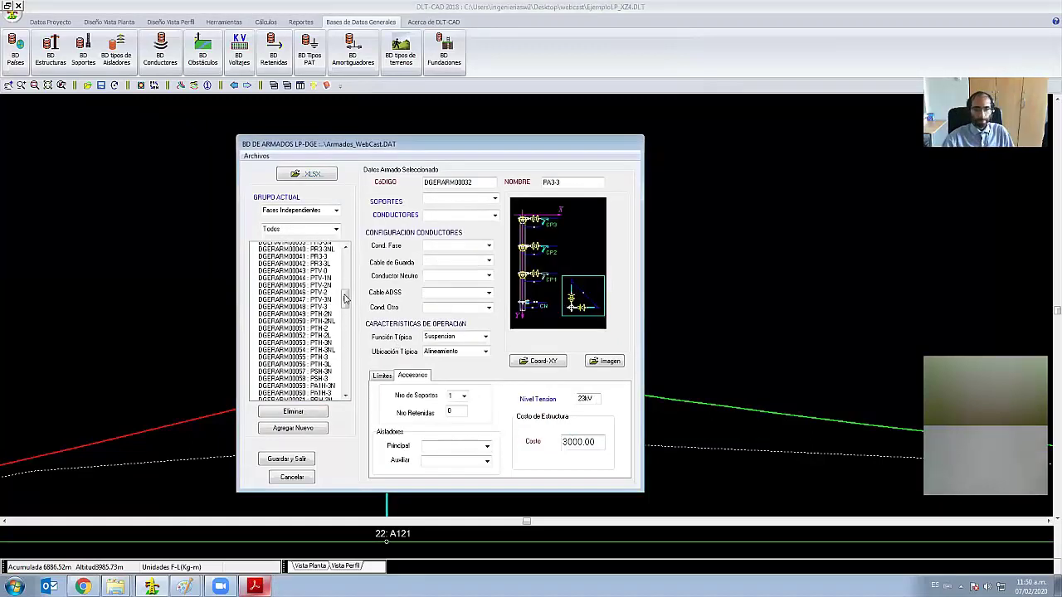
- Select the WebCast MT421 armado and browse candidate MT structure images in Imagenes
drag(345, 388, 346, 398)
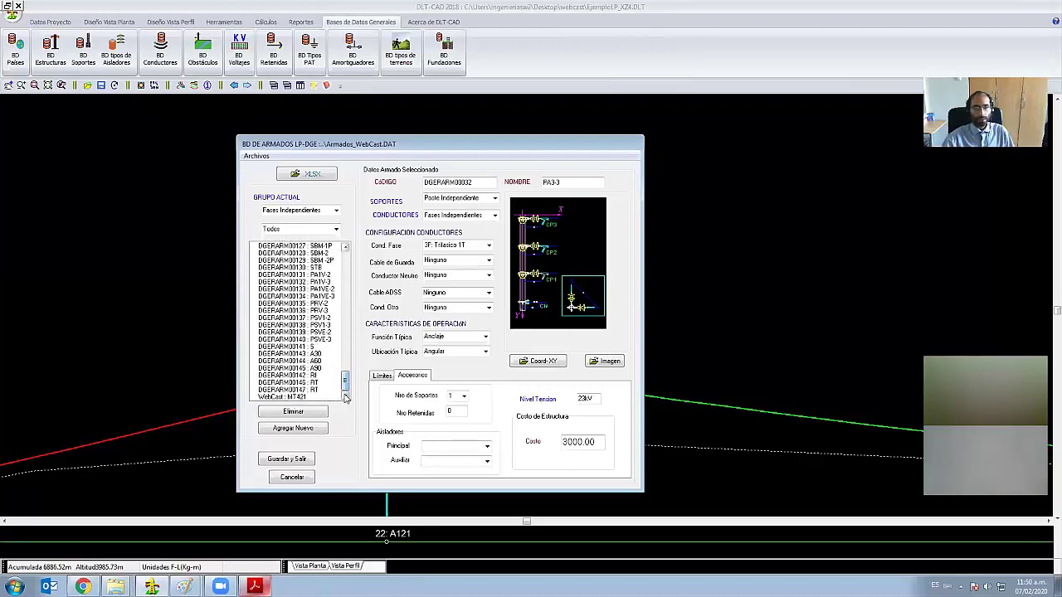
click(313, 398)
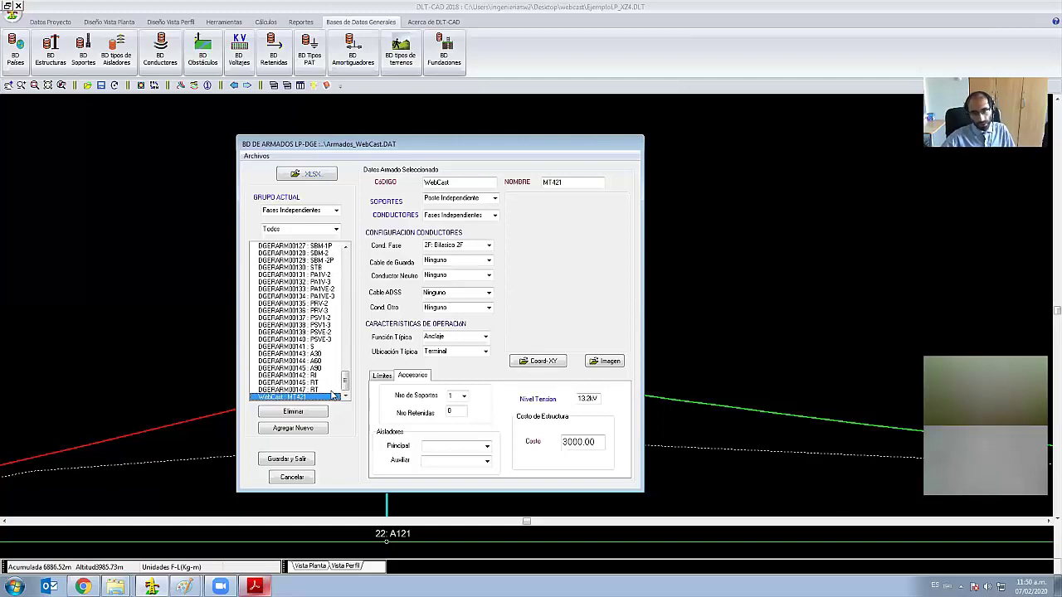
click(604, 363)
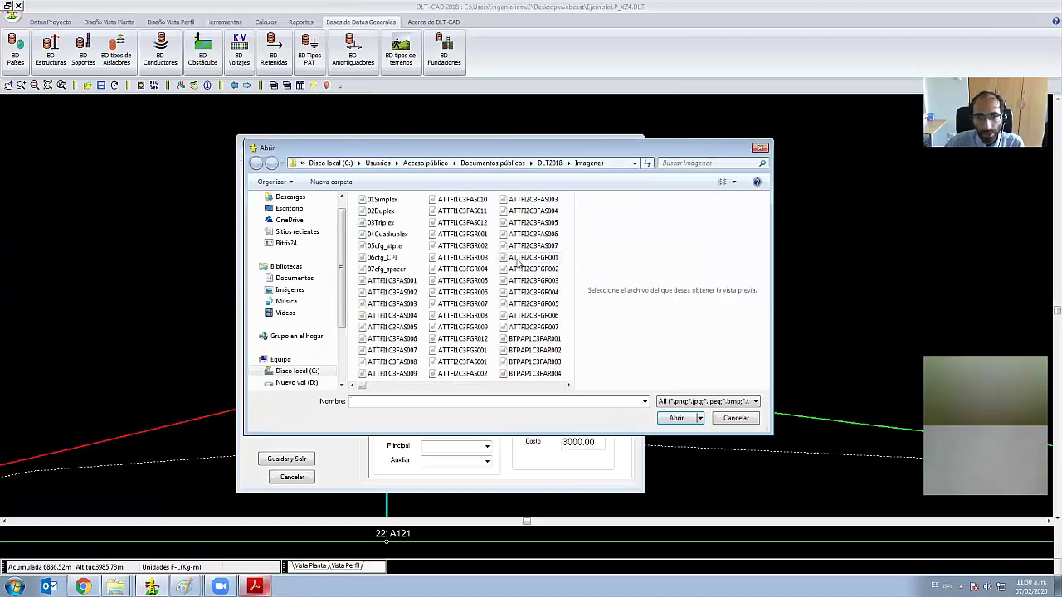
click(534, 257)
click(533, 327)
click(462, 327)
scroll(514, 311, down, 3)
scroll(515, 311, down, 3)
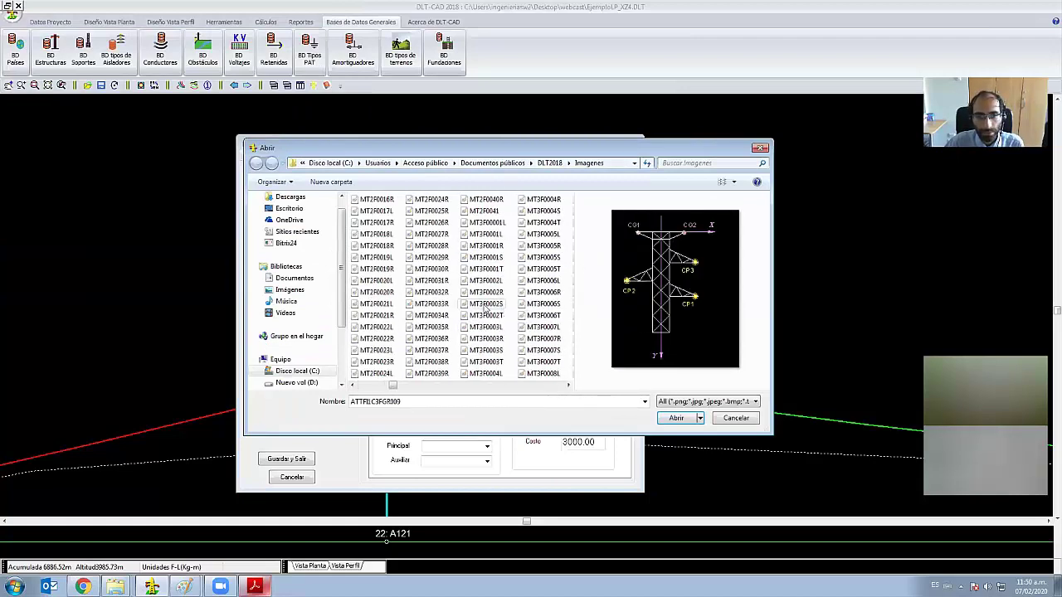
- Preview the MT3F0001T, MT3F0006S, MT3F0002T and MT2F0020L structure images
click(431, 269)
click(486, 268)
click(543, 304)
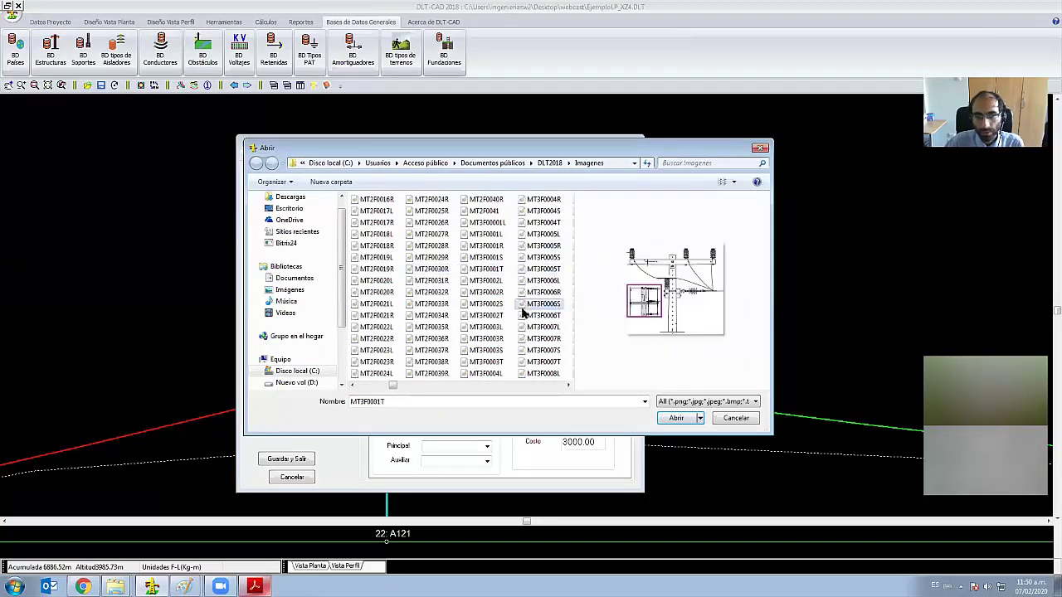
click(486, 269)
click(543, 292)
click(543, 304)
click(486, 315)
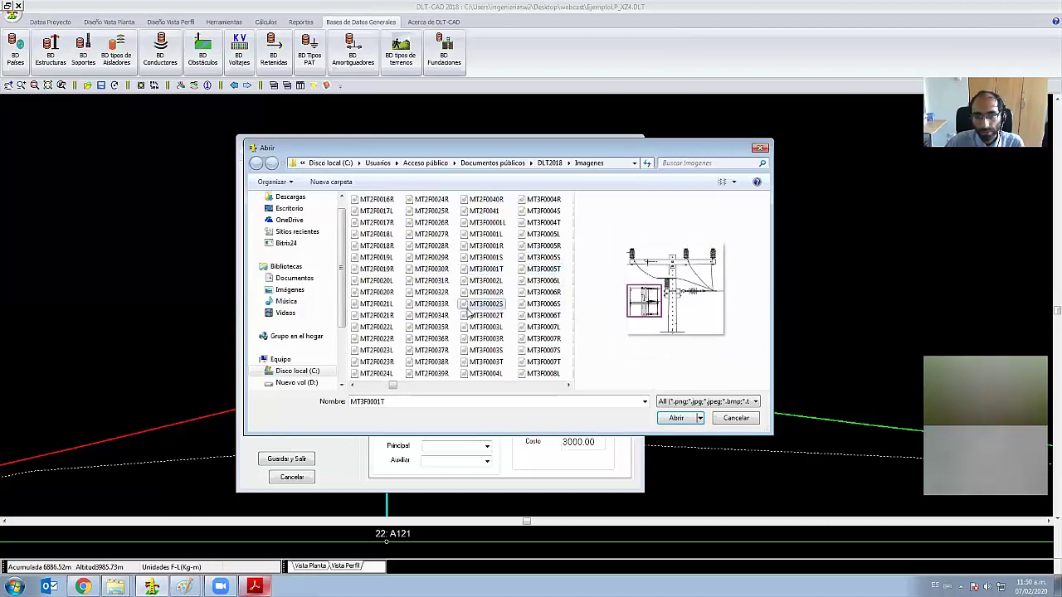
click(486, 269)
click(486, 315)
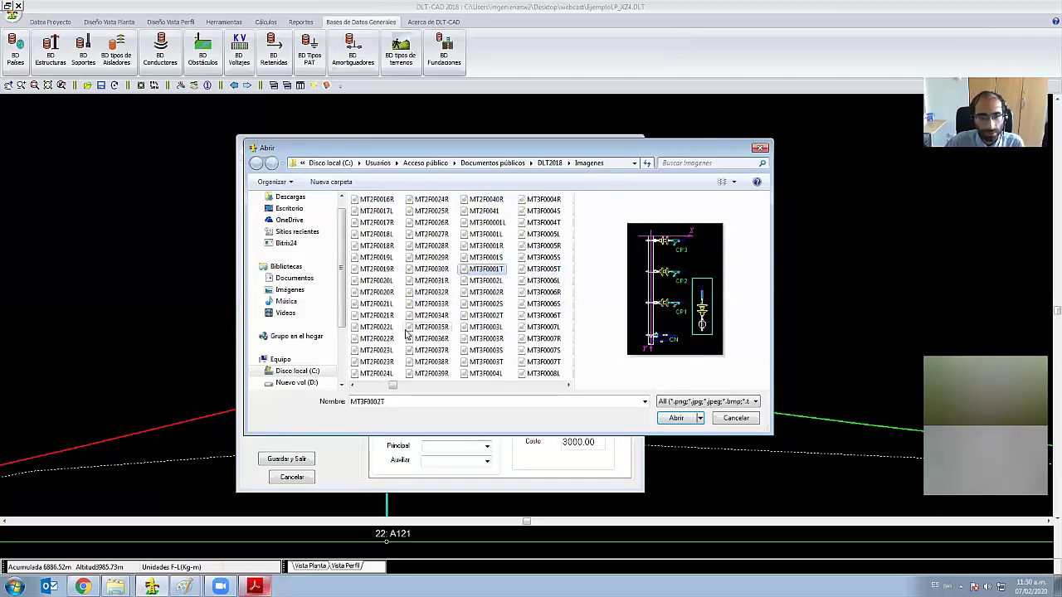
click(377, 316)
click(376, 280)
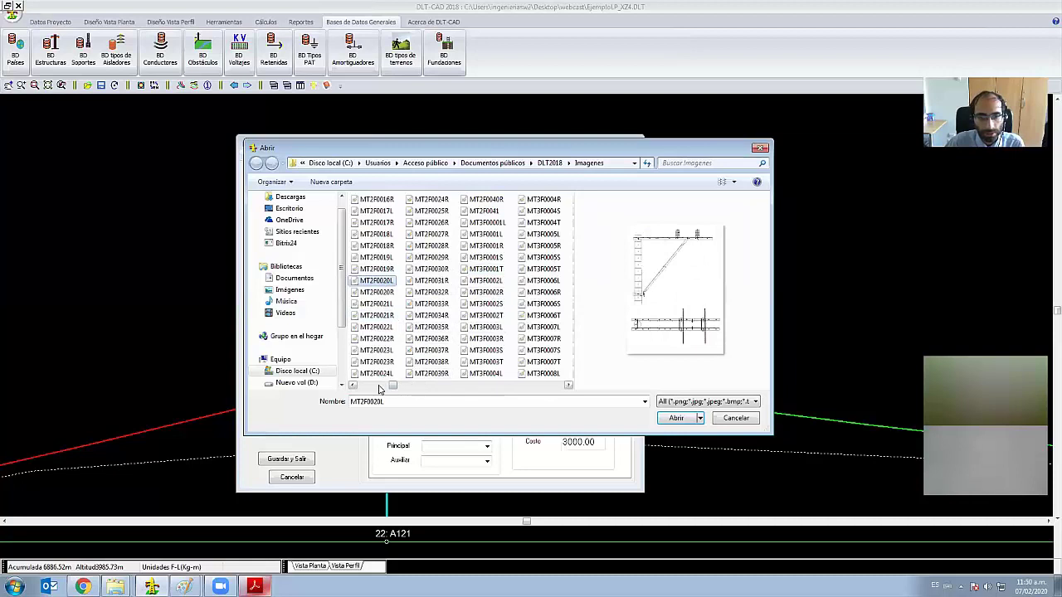
- Compare MT2F0011R and MT2F0011L, then assign the MT2F0012R image to the armado
scroll(414, 388, up, 3)
click(541, 269)
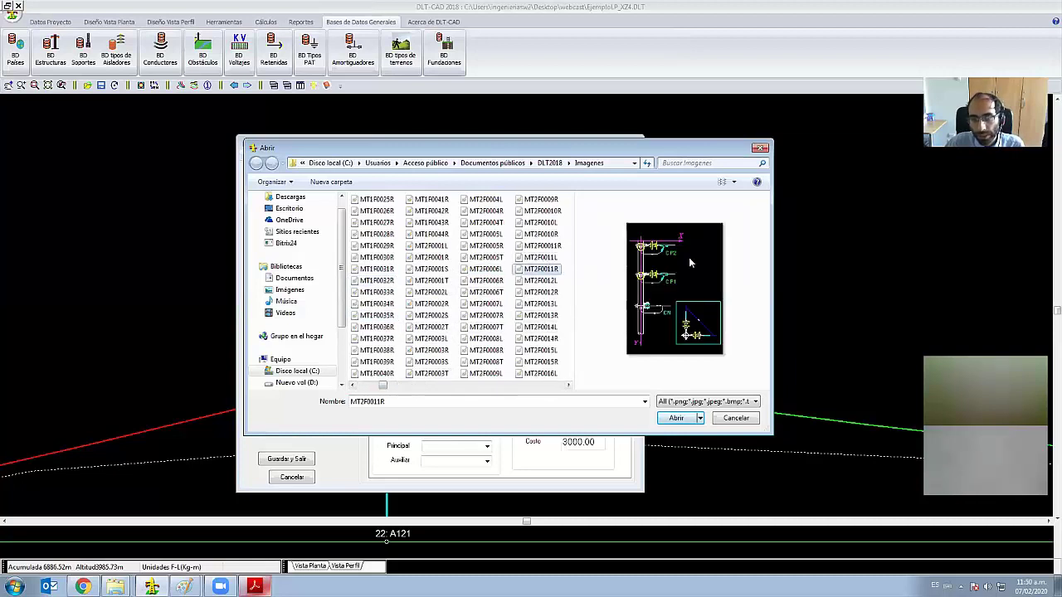
click(541, 258)
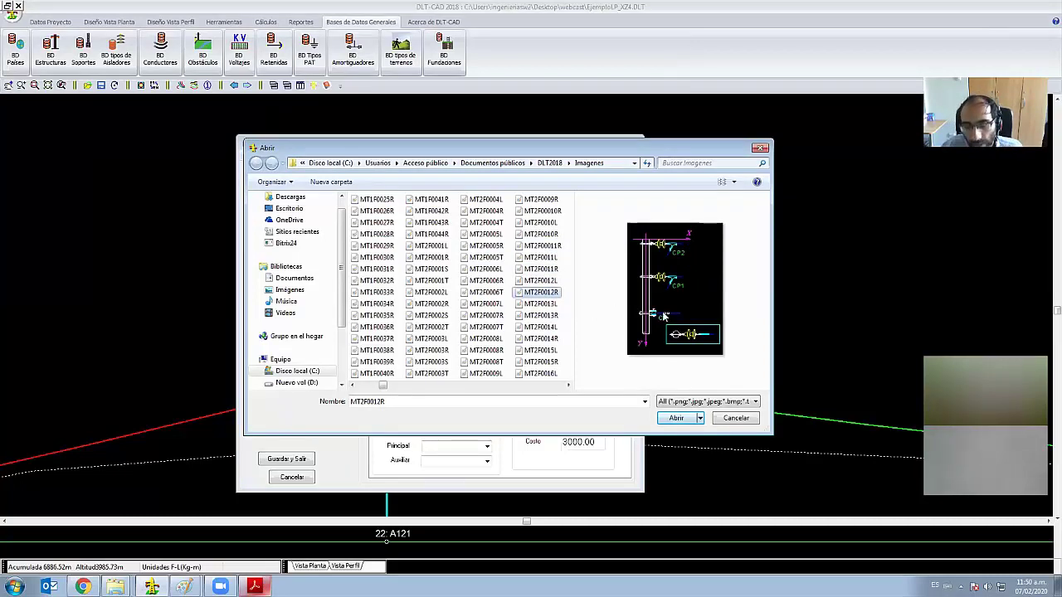
click(677, 418)
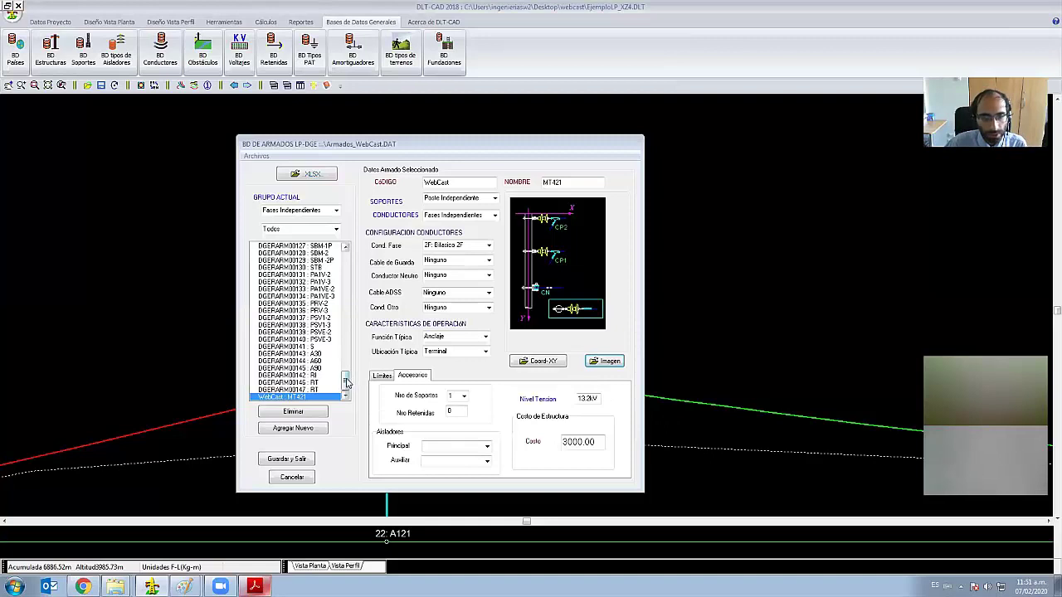
- Compare the neighbouring RT armado, return to WebCast MT421, then bring up the Ecaribe MT 421 PDF
mouse_move(346, 382)
mouse_down()
mouse_move(354, 318)
mouse_move(348, 394)
mouse_up()
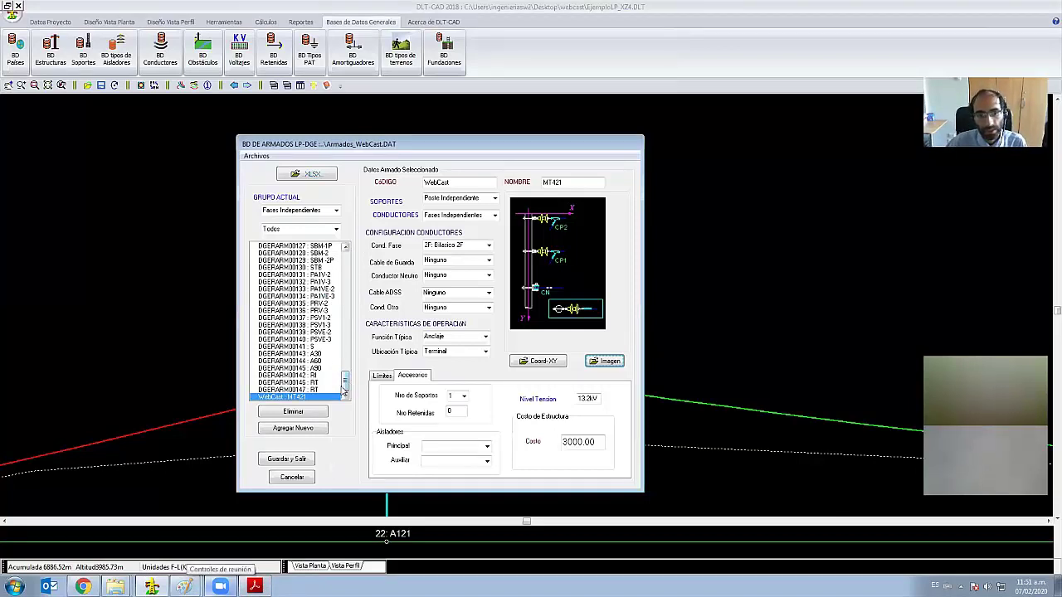
click(321, 390)
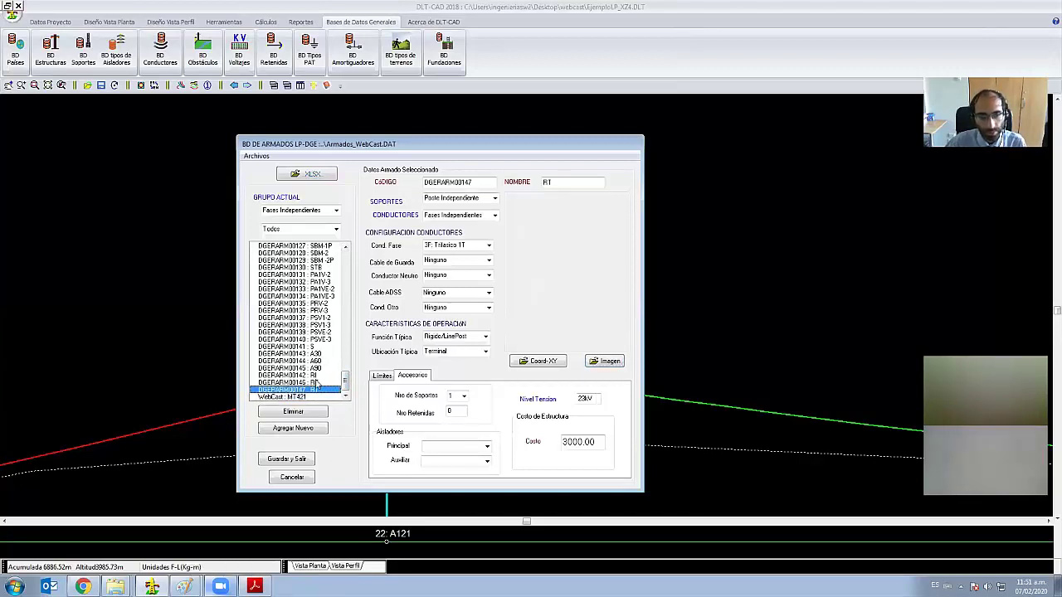
click(319, 382)
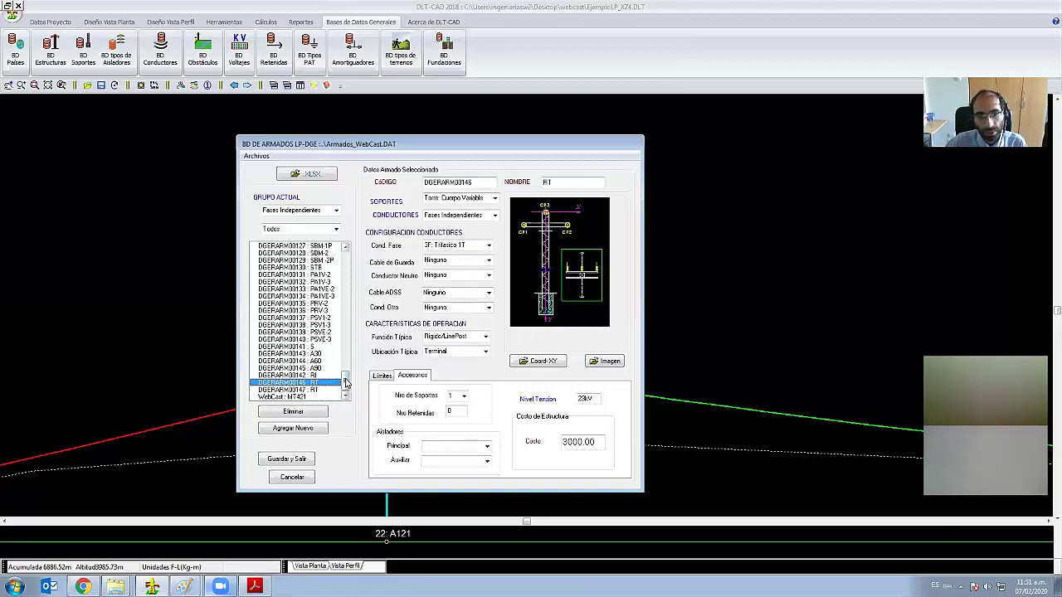
click(308, 398)
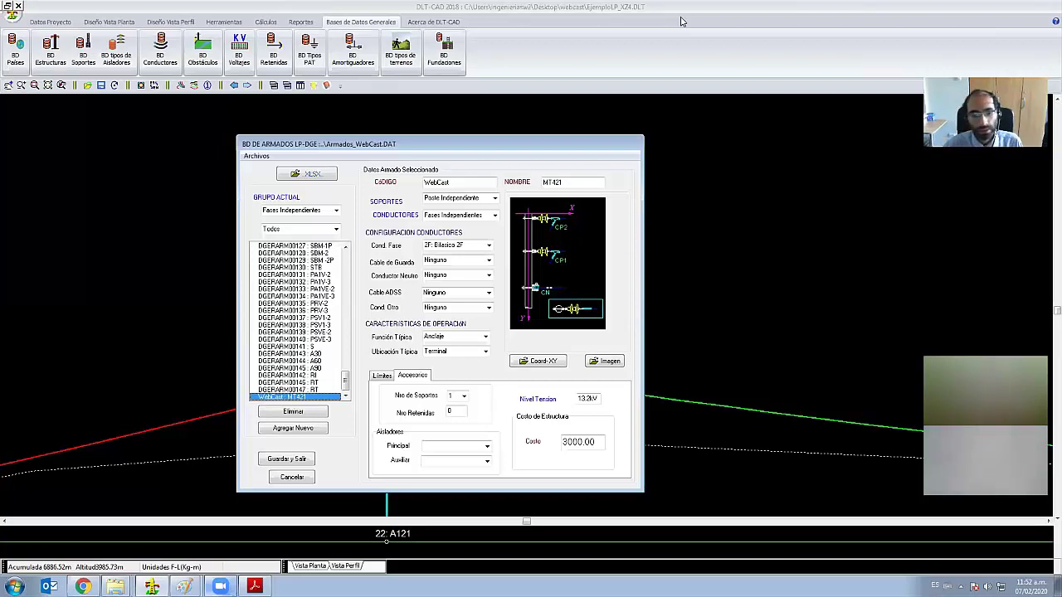
click(255, 586)
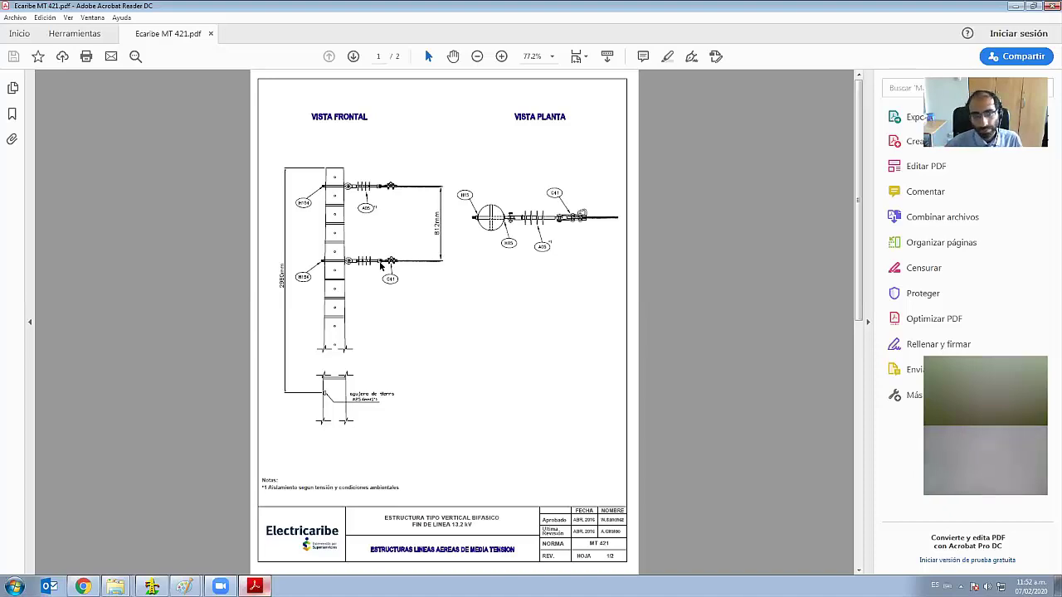
- Bring the ENERTOLIMA A 121 drawing forward in Paint
click(152, 586)
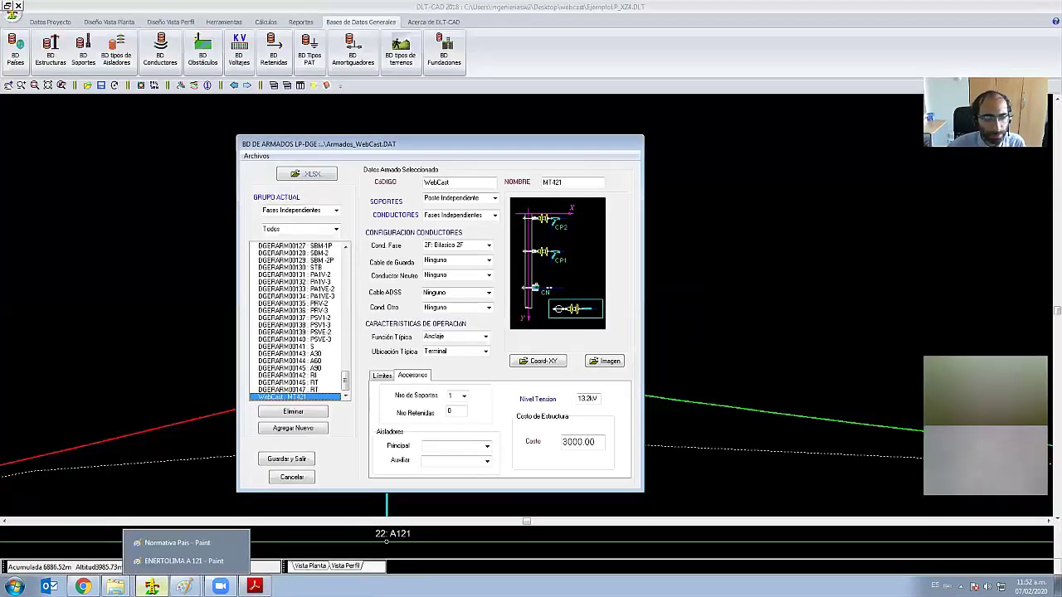
mouse_move(182, 560)
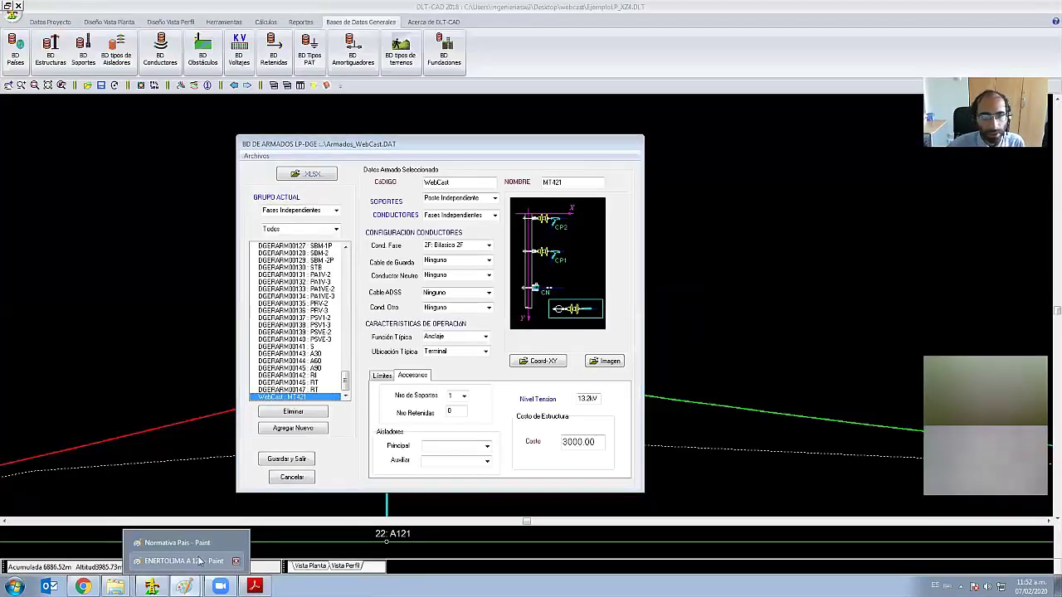
click(199, 561)
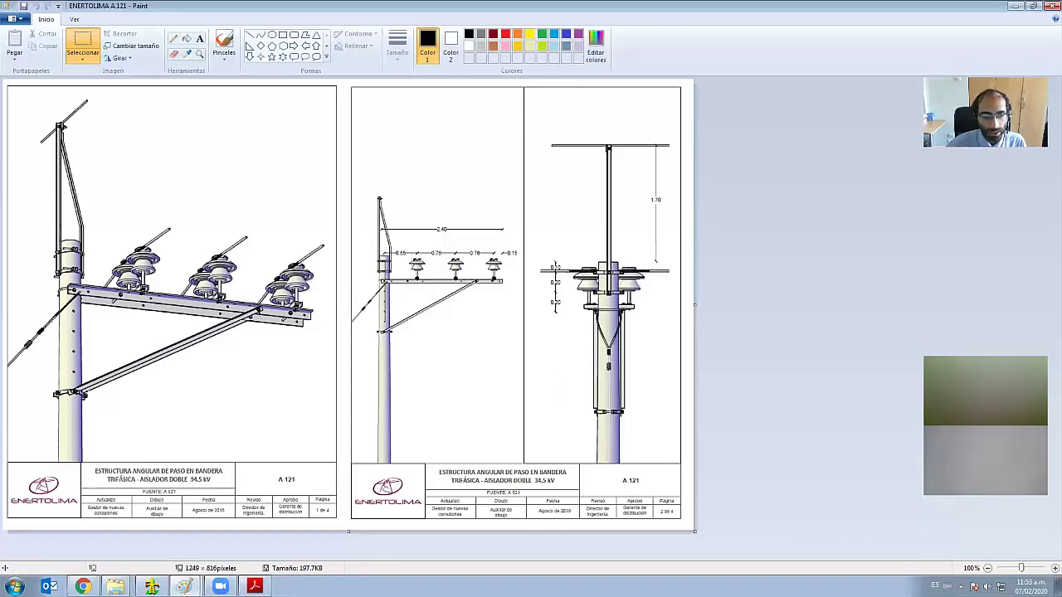
- Switch back to the Ecaribe MT 421 sheet in Acrobat Reader
mouse_move(254, 586)
click(253, 561)
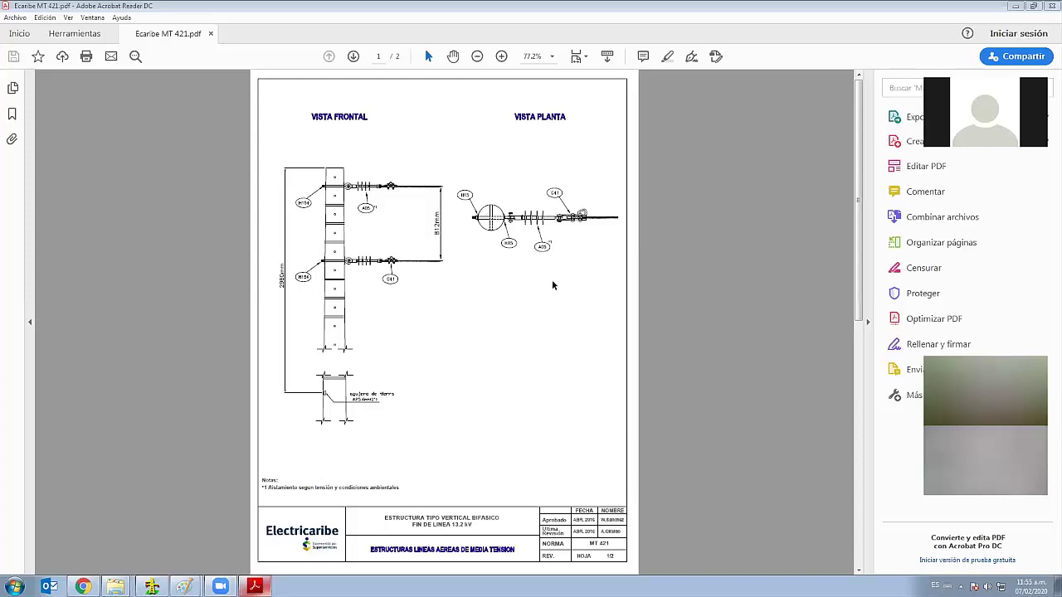
- Select the middle A 121 elevation (350 × 511 px), compare with Ecaribe MT 421, then bring up rd024
click(184, 587)
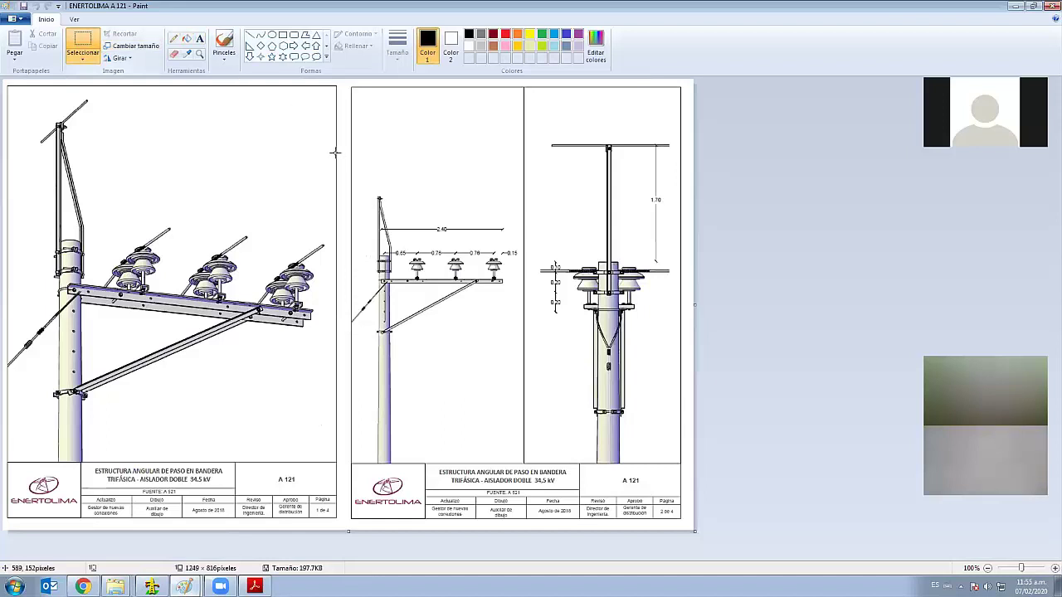
drag(336, 152, 529, 434)
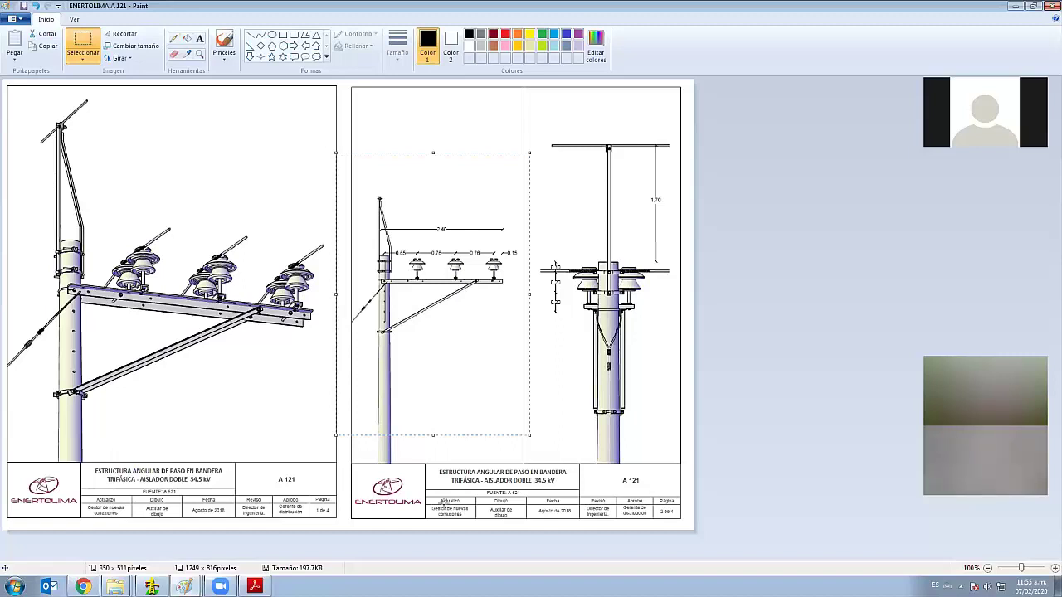
click(255, 587)
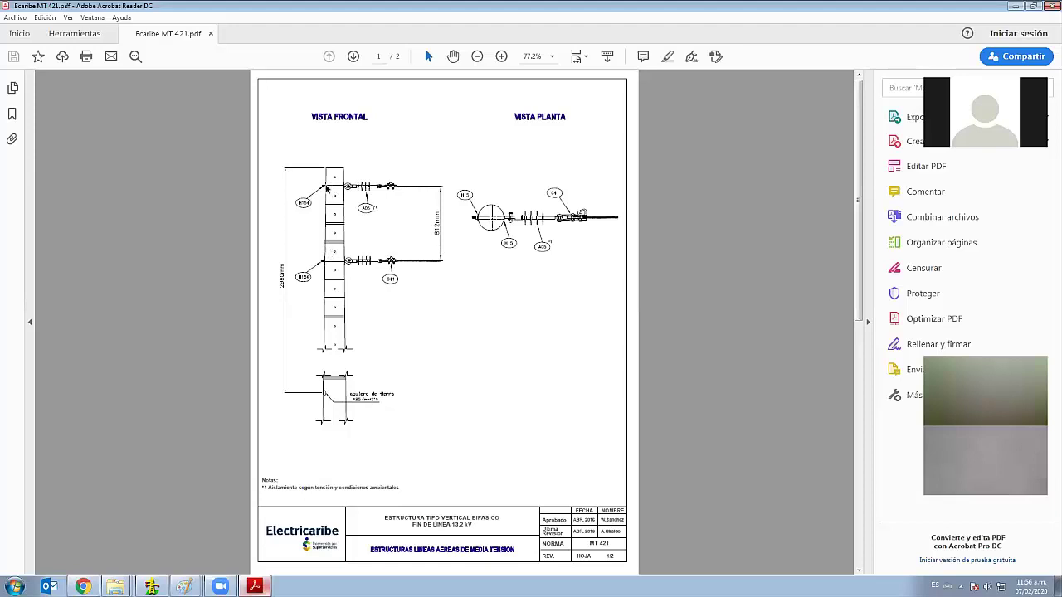
key(alt+Tab)
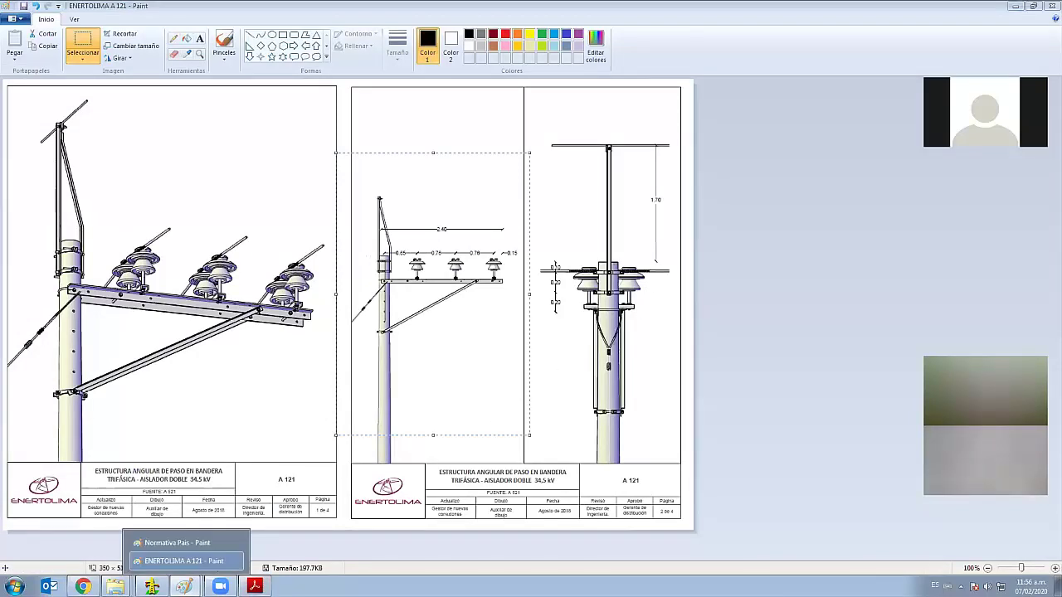
click(179, 561)
- Scroll through rd024-2003-EM-DGE to page 24 showing the PR3 armado views
drag(859, 88, 859, 187)
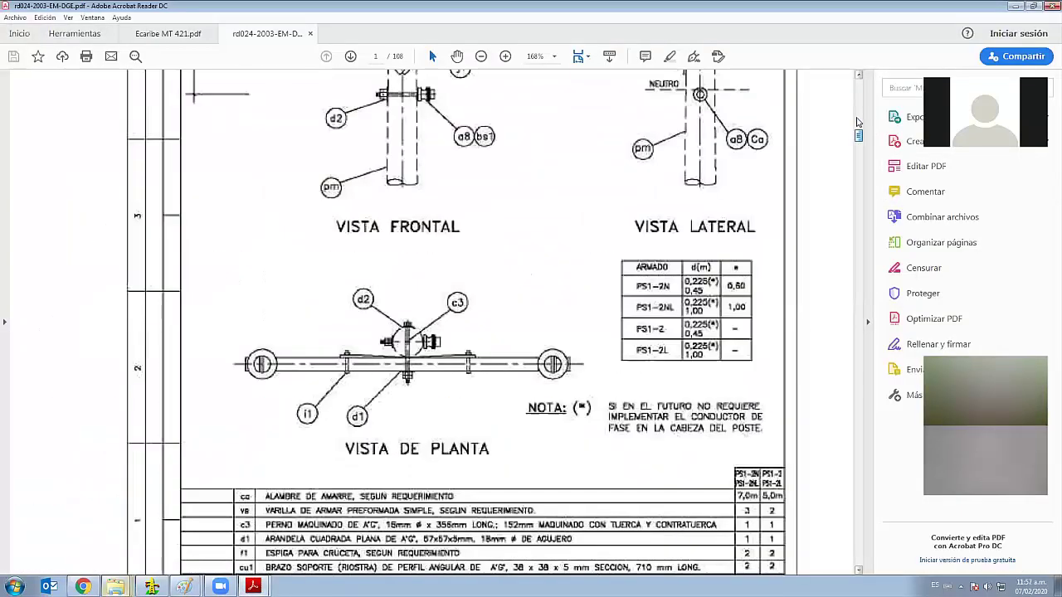
ctrl+scroll(437, 307, down, 3)
scroll(438, 307, down, 3)
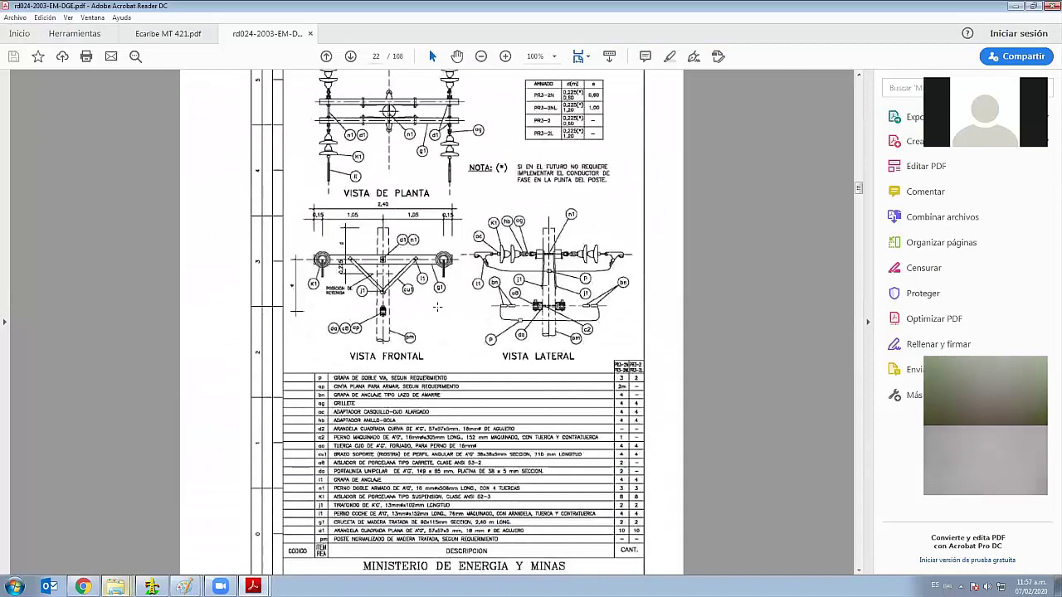
scroll(437, 307, up, 2)
scroll(438, 306, down, 2)
ctrl+scroll(437, 307, up, 1)
ctrl+scroll(328, 224, up, 1)
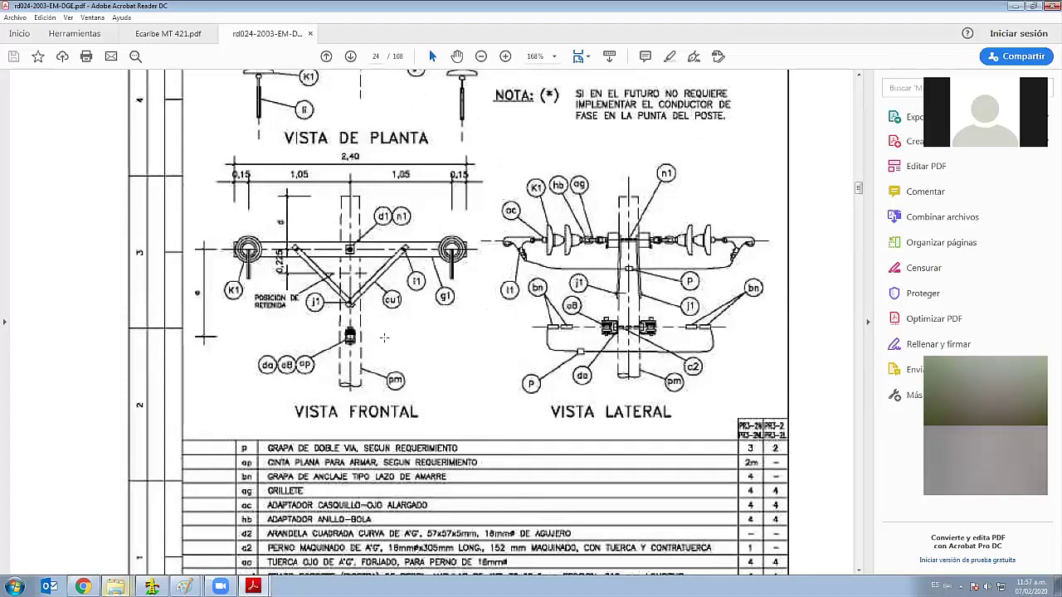
scroll(457, 323, up, 3)
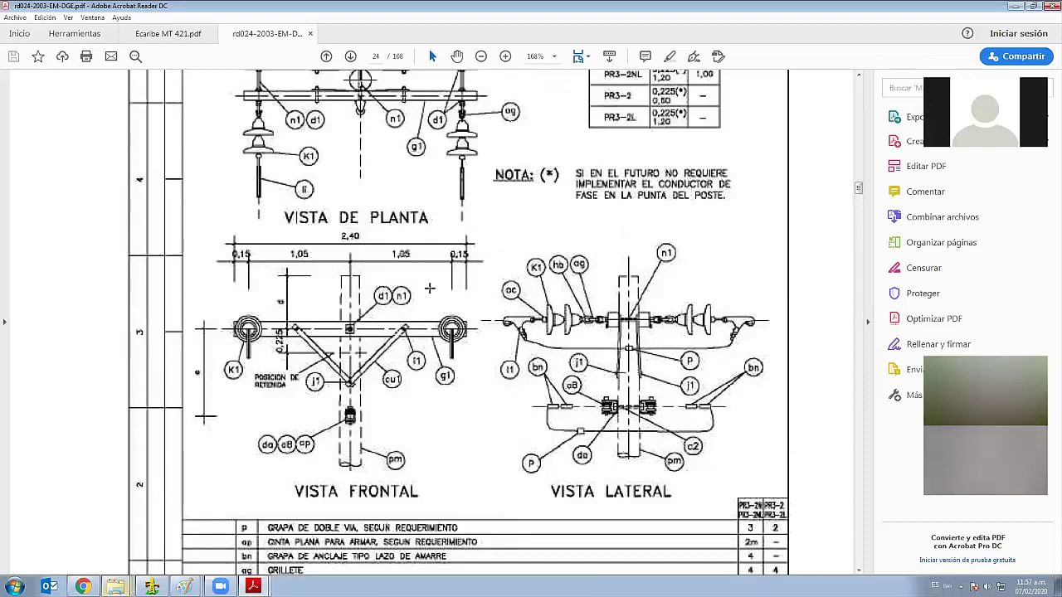
scroll(456, 323, up, 3)
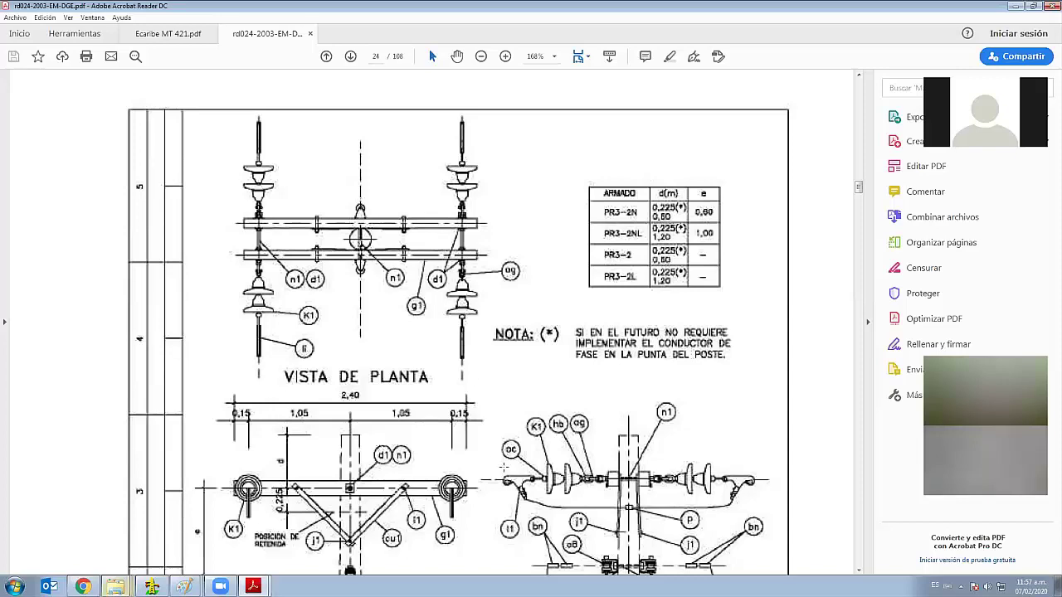
scroll(290, 342, down, 5)
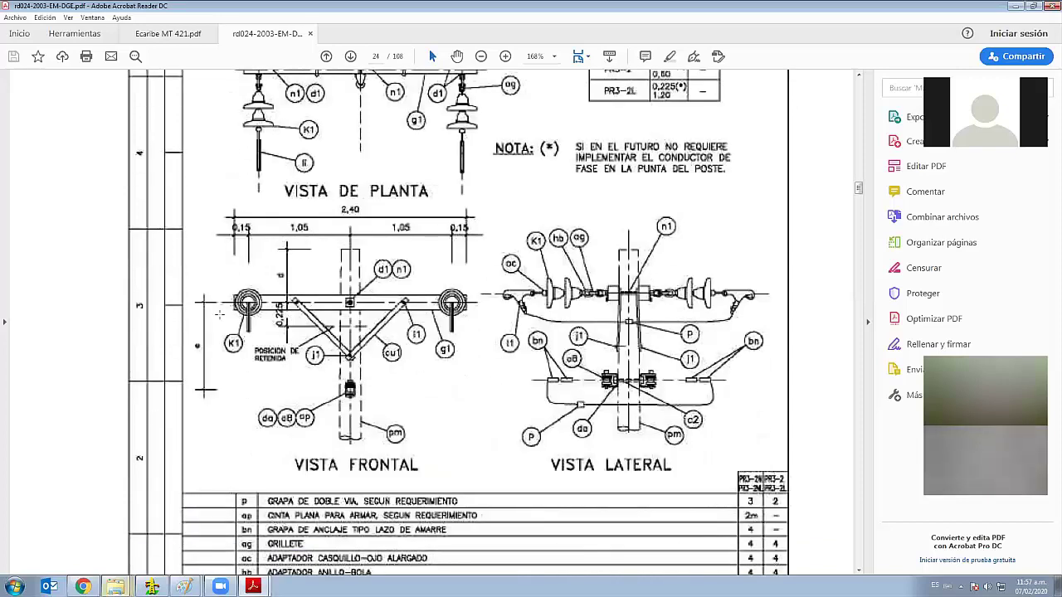
scroll(277, 320, down, 1)
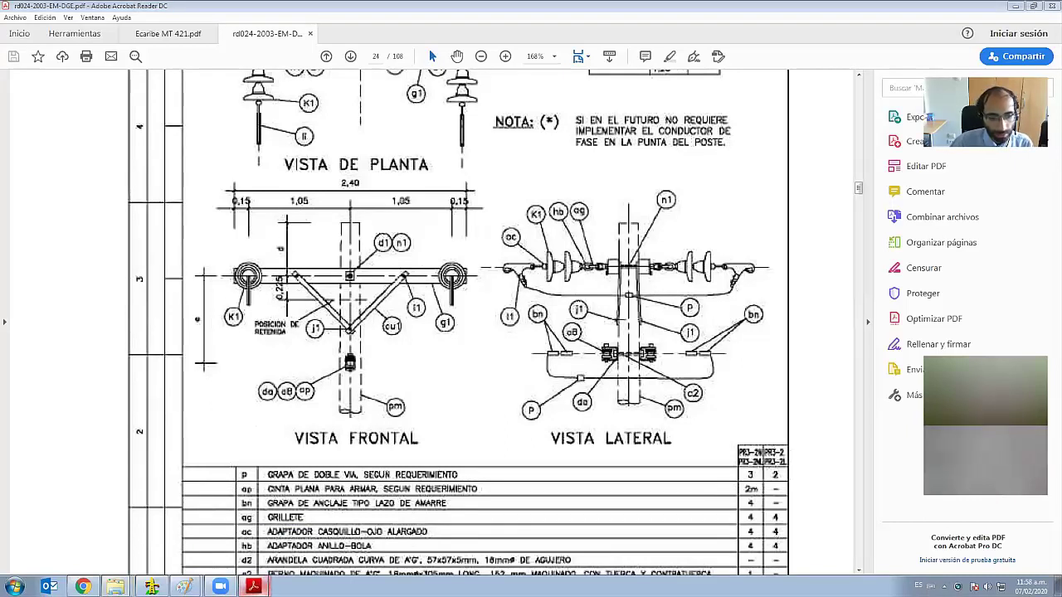
- Compare the Ecaribe MT 421 drawing against the rd024 PR3 page, ending on rd024
key(ctrl+Tab)
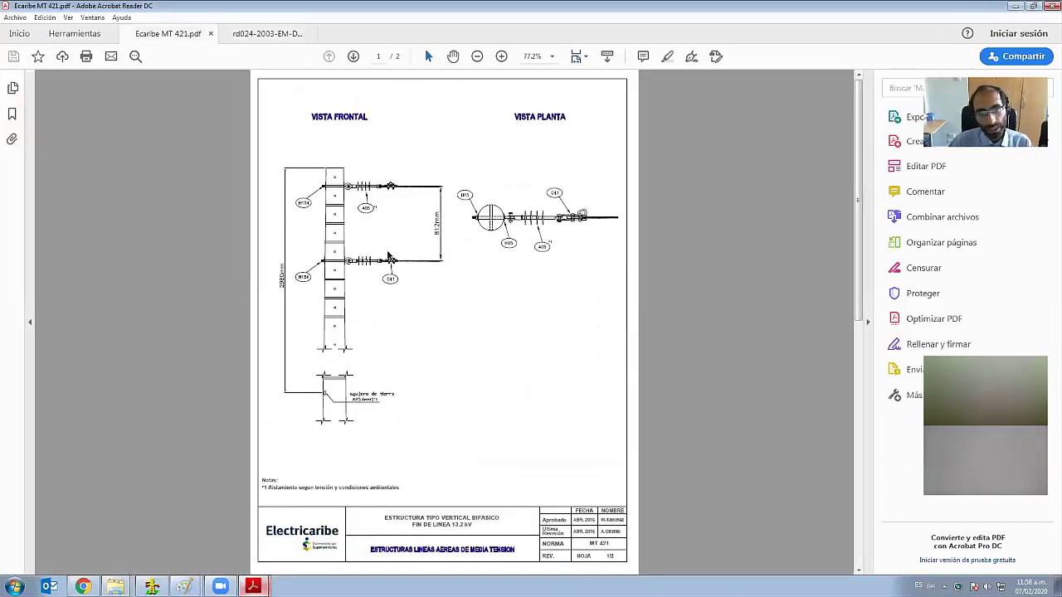
click(253, 587)
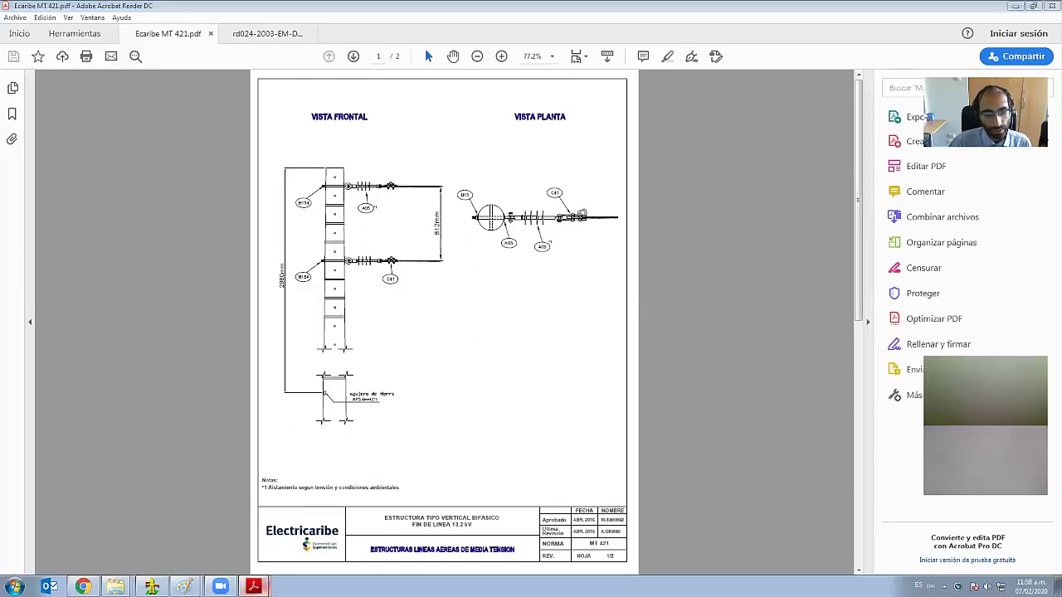
click(251, 563)
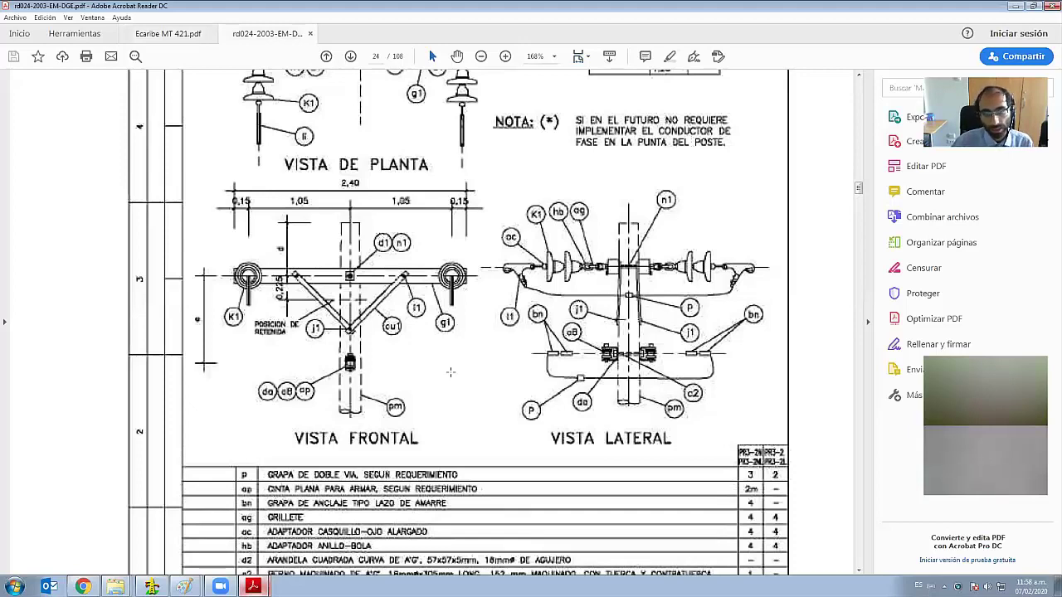
scroll(451, 372, up, 3)
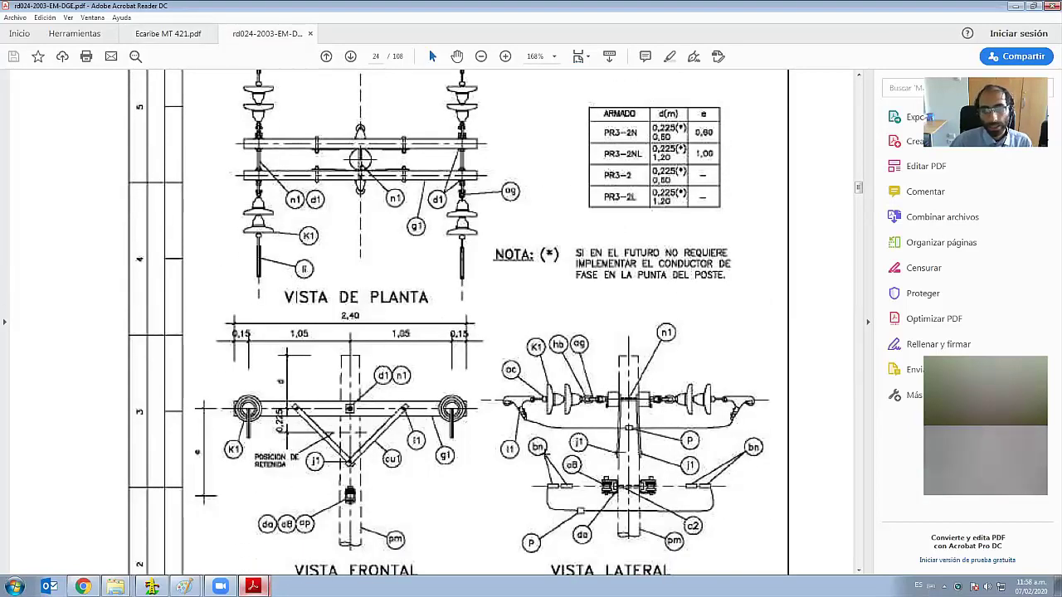
click(253, 586)
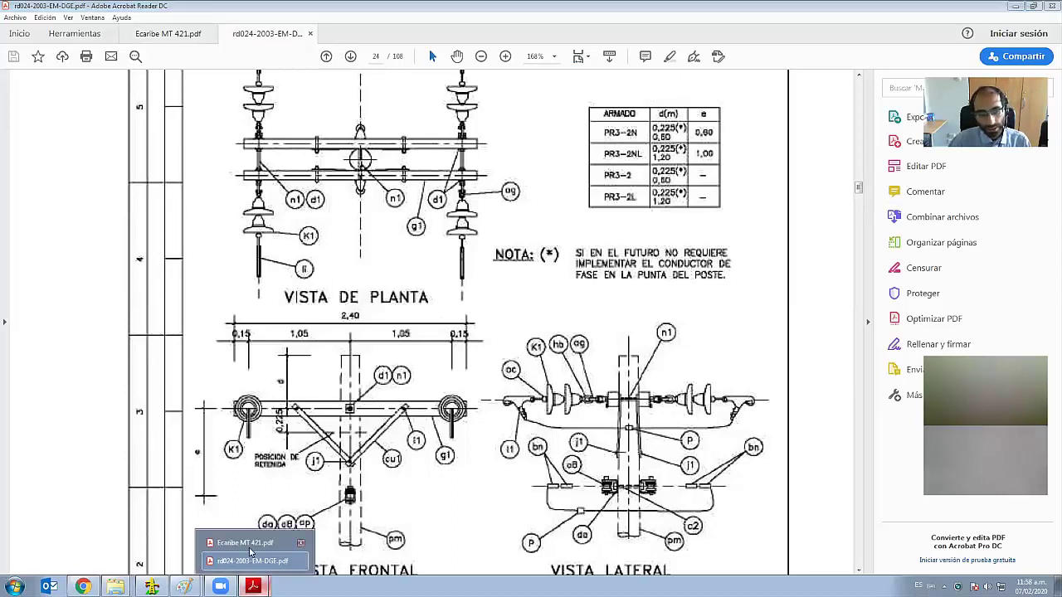
click(248, 545)
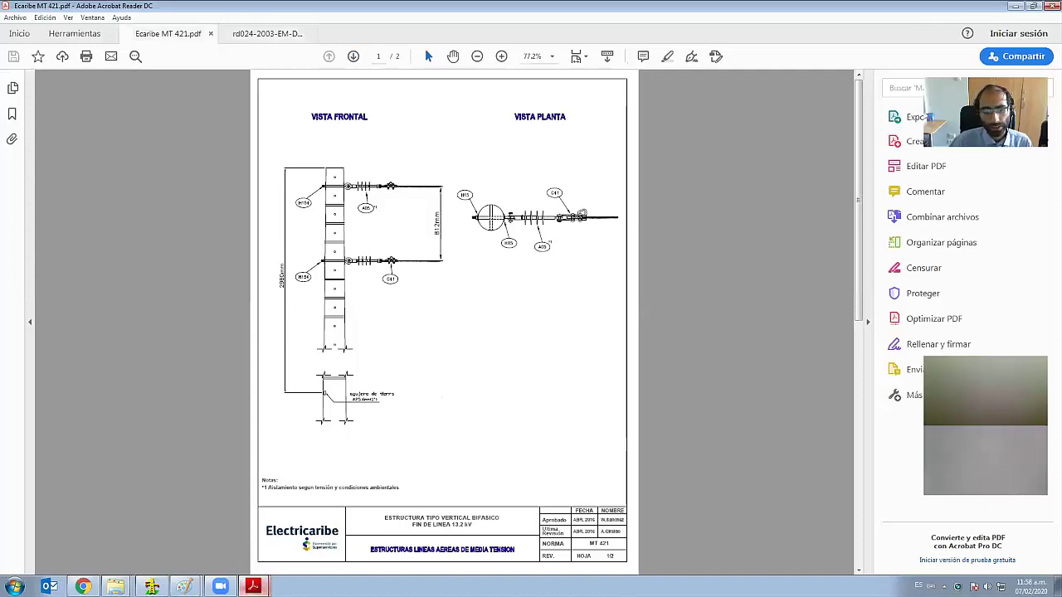
click(255, 586)
click(248, 554)
scroll(409, 423, down, 3)
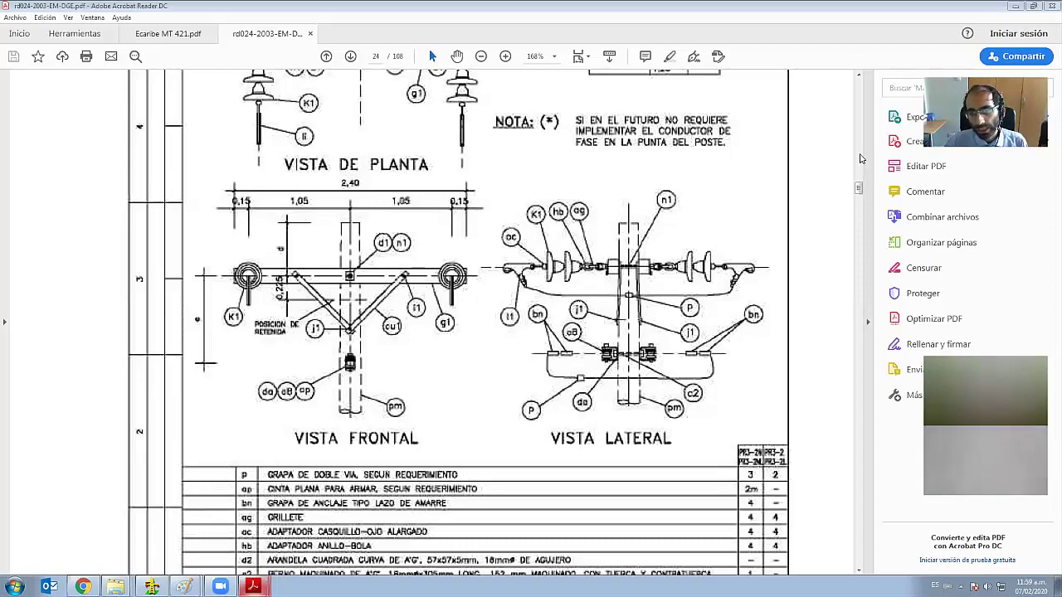
key(alt+Tab)
scroll(464, 386, down, 3)
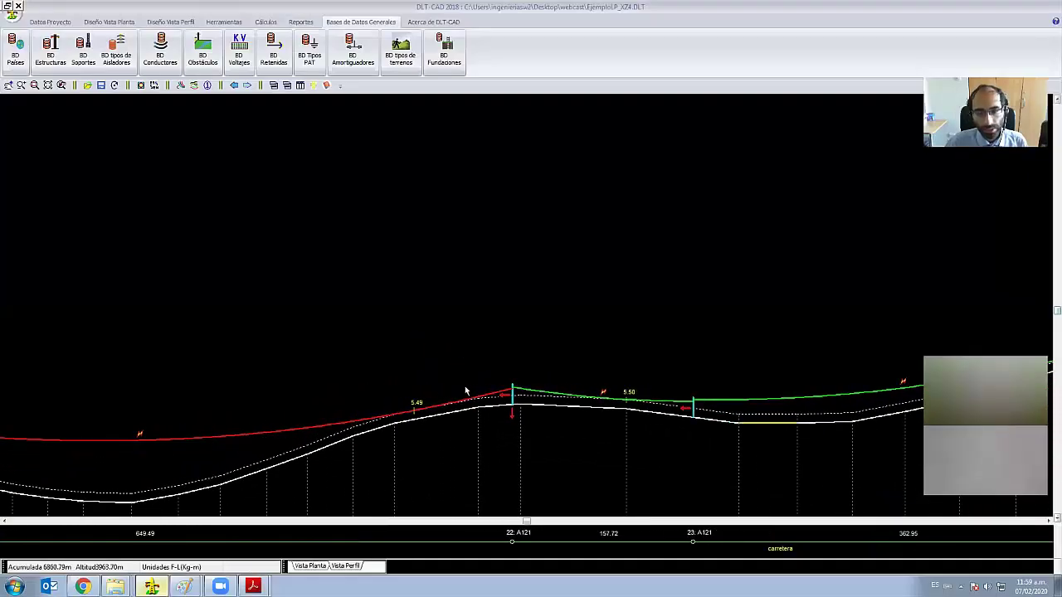
scroll(618, 394, right, 2)
scroll(539, 379, right, 3)
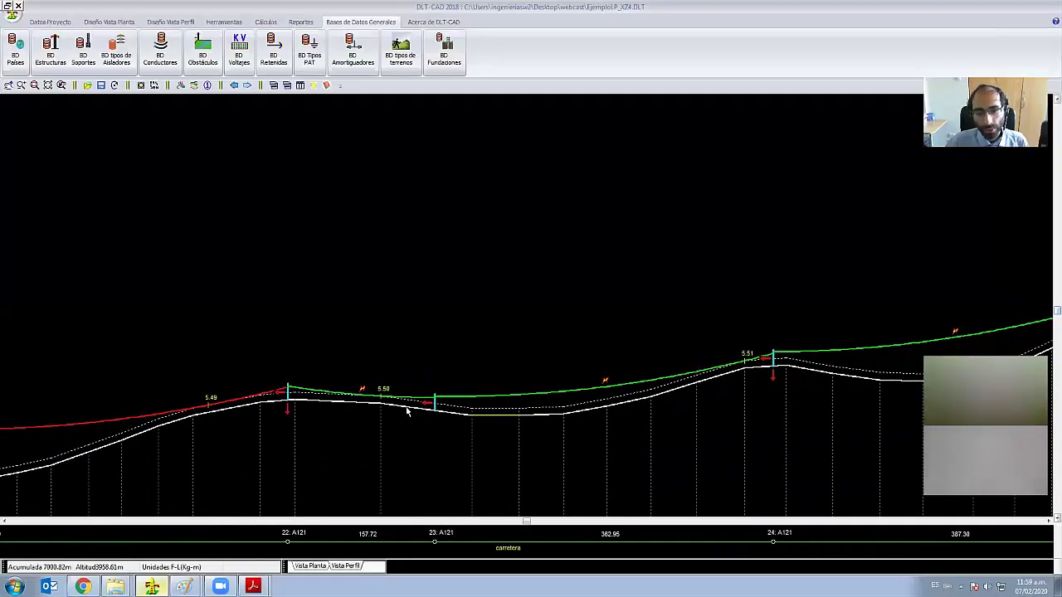
scroll(439, 398, right, 4)
scroll(472, 390, right, 1)
scroll(472, 390, right, 1)
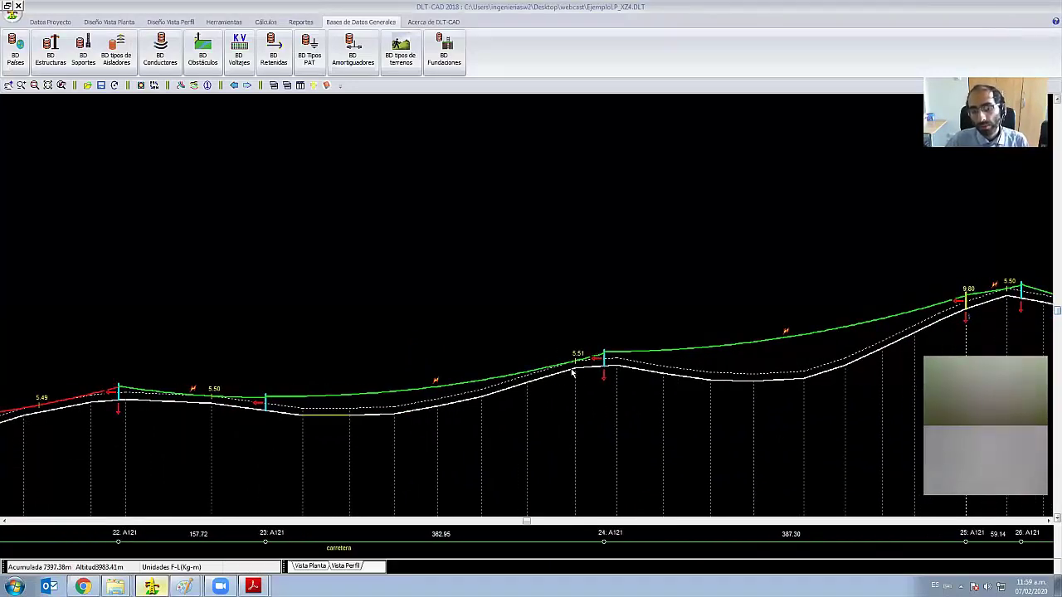
scroll(452, 403, left, 1)
scroll(439, 403, left, 4)
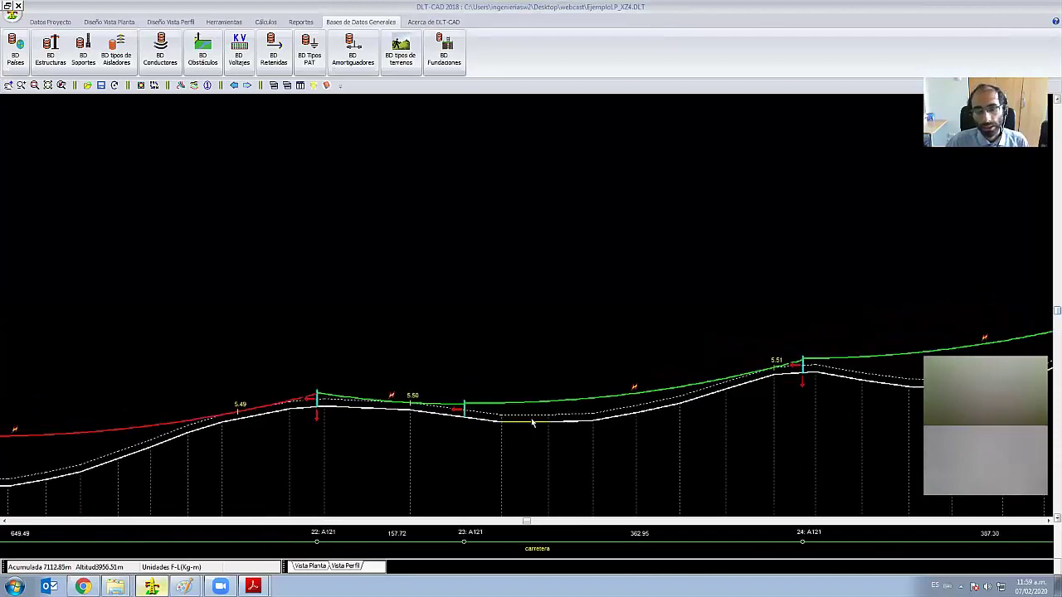
scroll(409, 404, left, 1)
scroll(409, 404, left, 3)
scroll(244, 398, left, 4)
scroll(318, 372, left, 3)
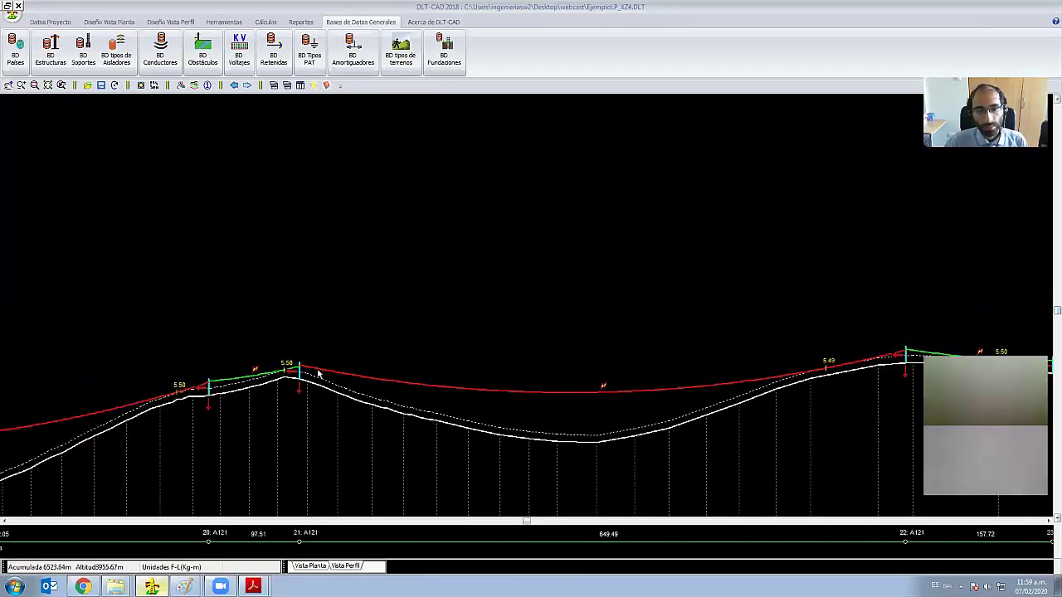
scroll(248, 384, left, 1)
scroll(248, 384, left, 4)
scroll(214, 314, left, 3)
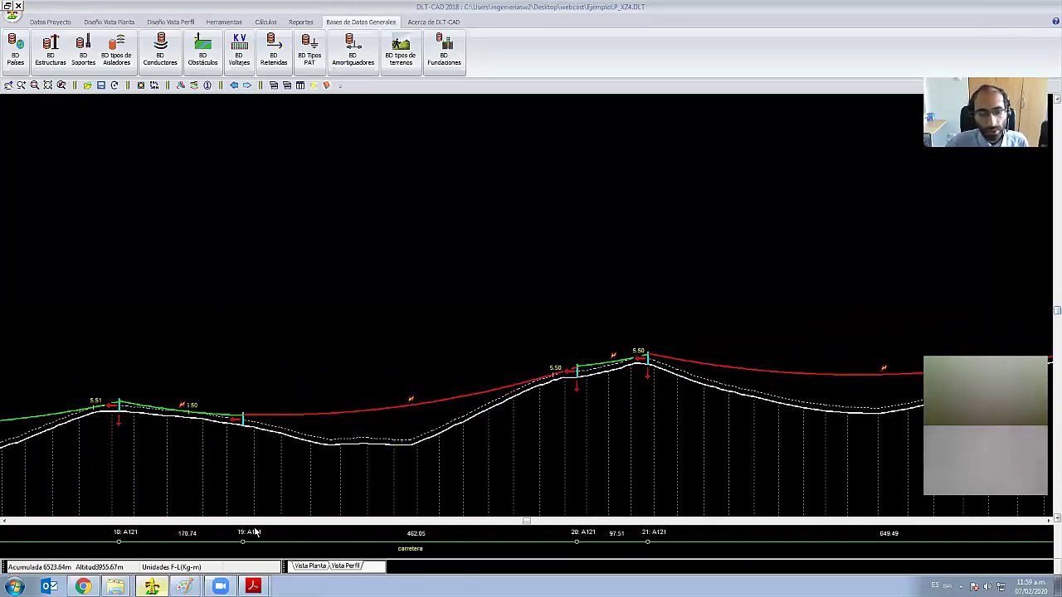
key(alt+Tab)
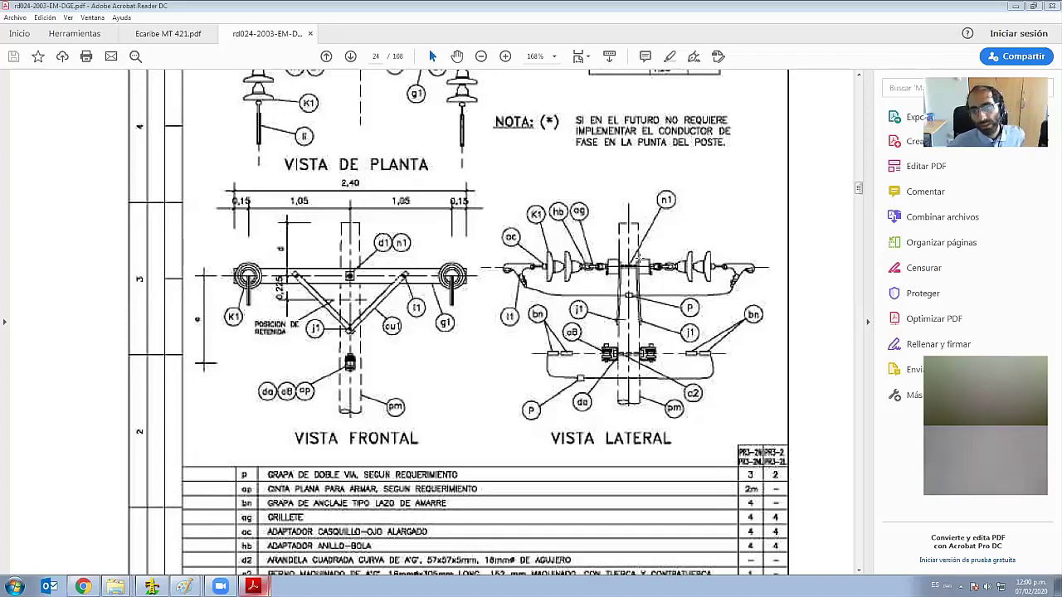
- Switch from Acrobat to the ENERTOLIMA A 121 drawing in Paint with Alt+Tab
key(alt+Tab)
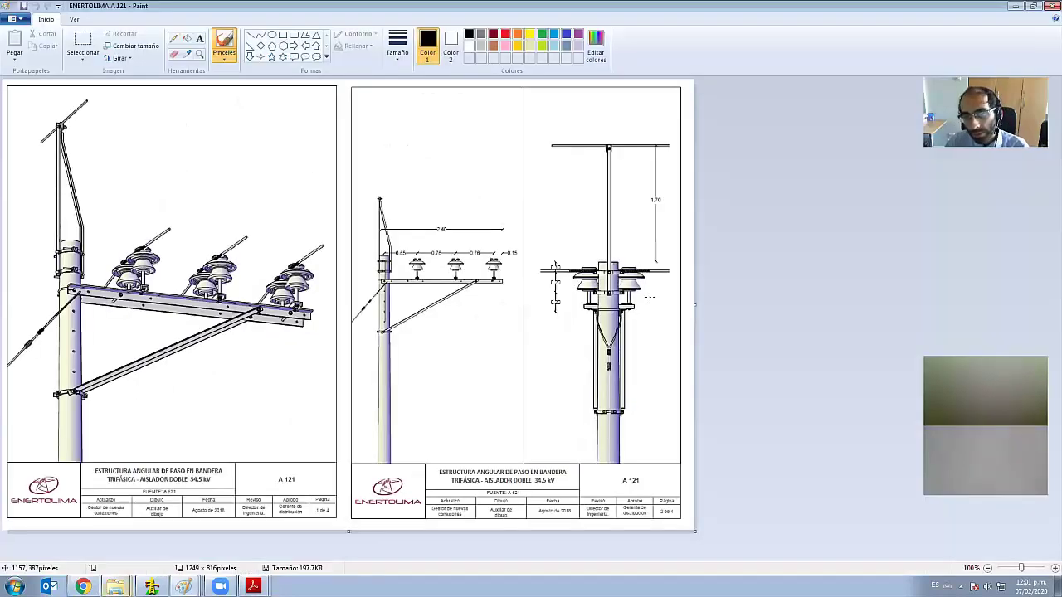